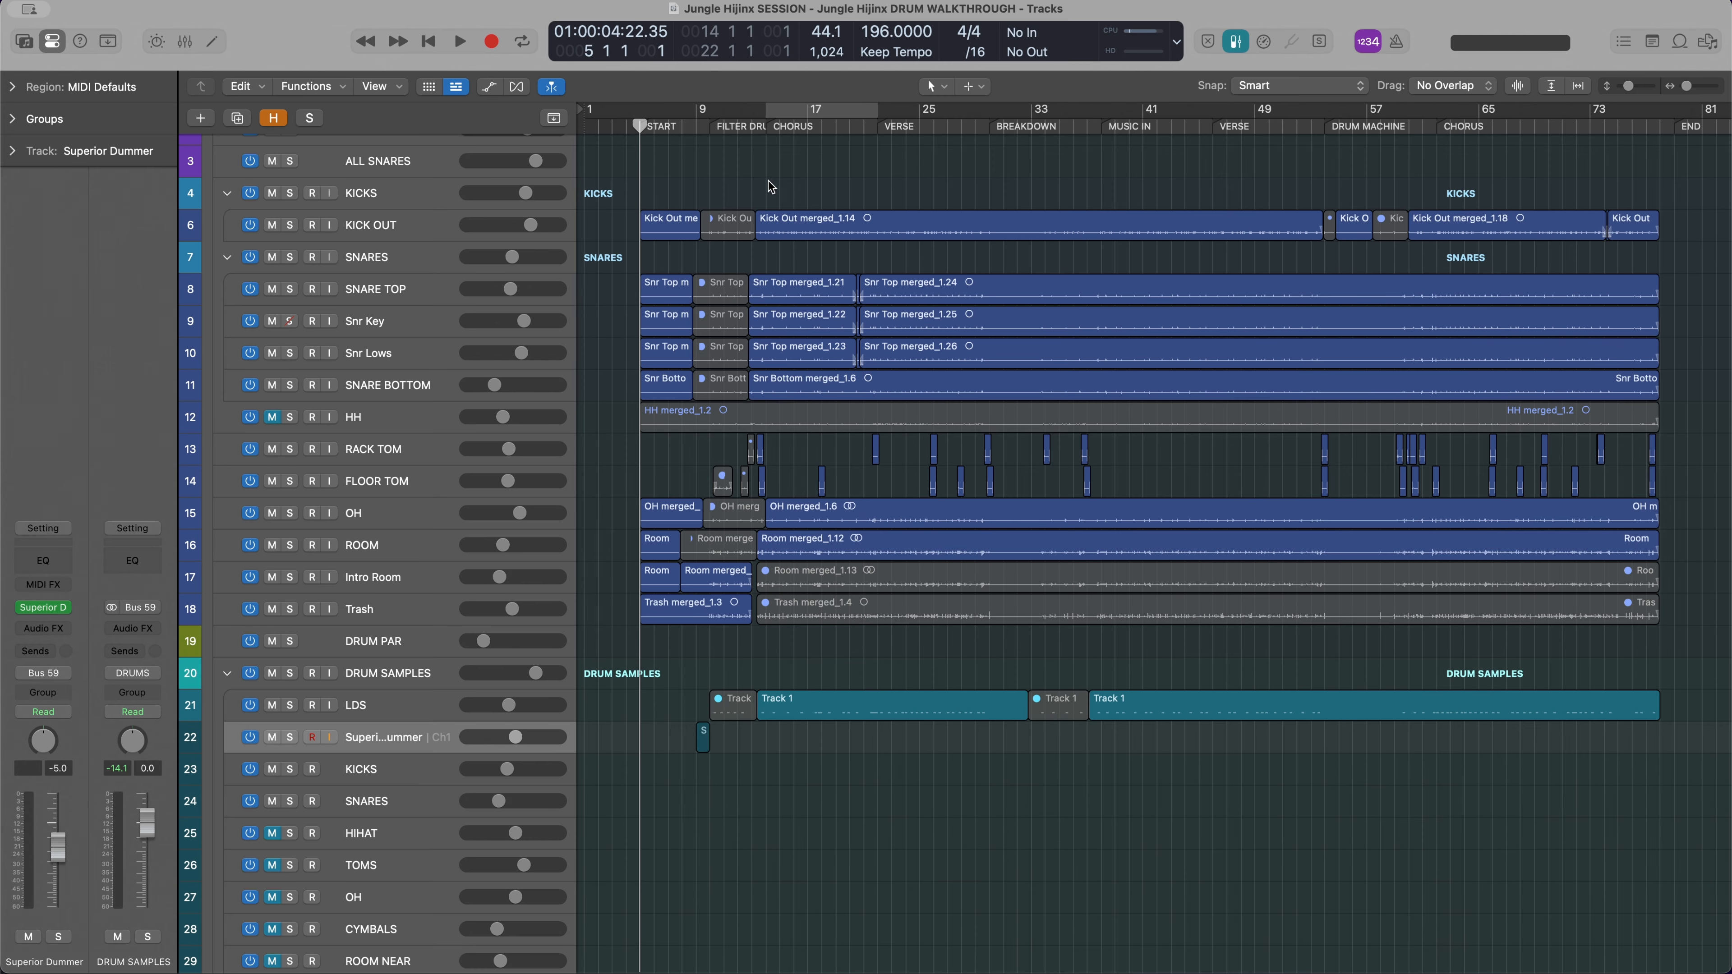
Play the full mix from the START marker up to the BREAKDOWN section
key(space)
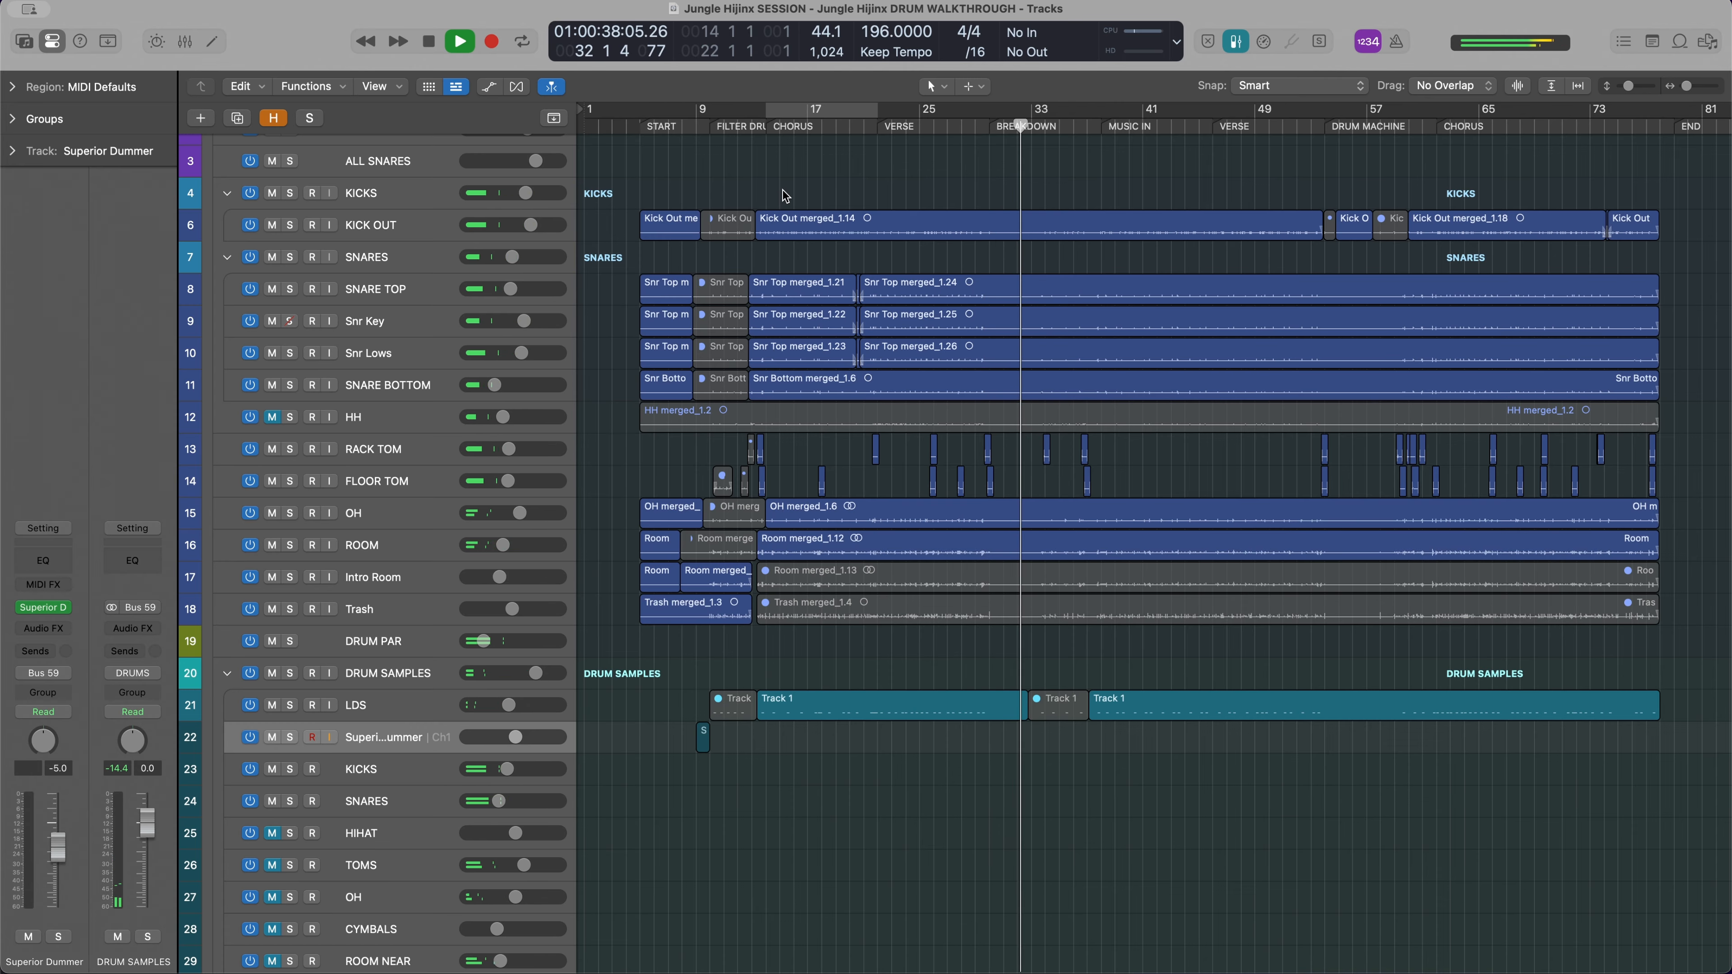
key(space)
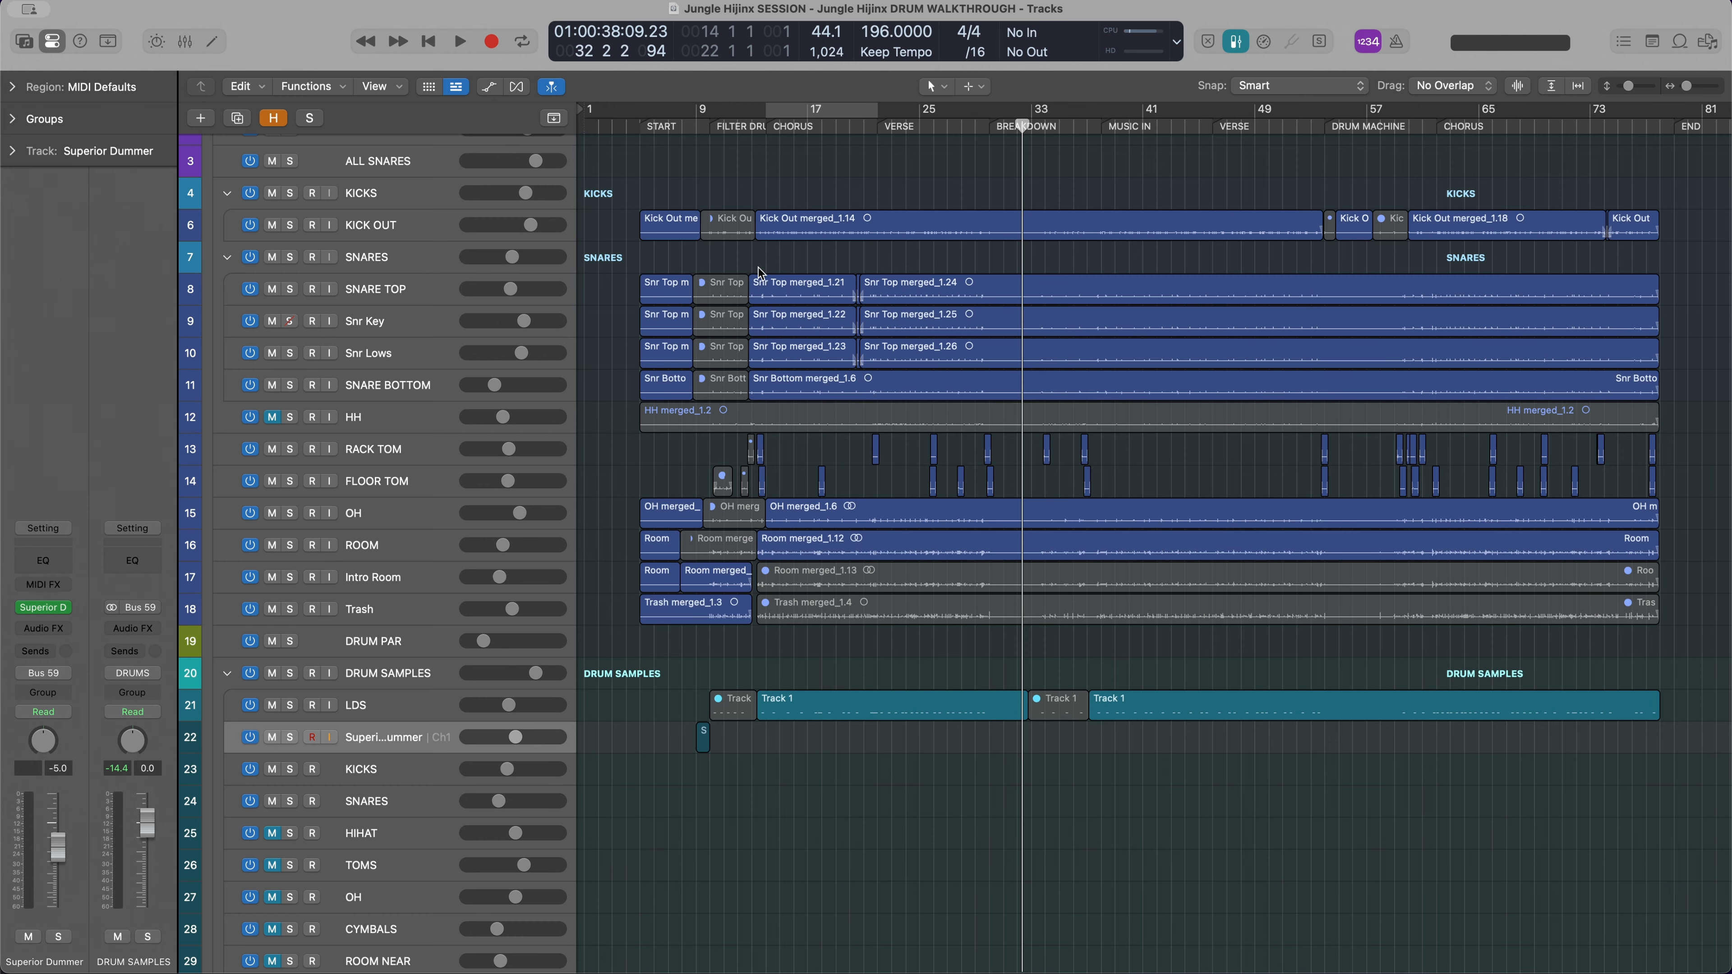
Highlight all recorded drum regions from KICK OUT to Trash, deselect them, and look over the tracks in the DRUM SAMPLES stack
scroll(761, 273, up, 1)
drag(631, 202, 1678, 674)
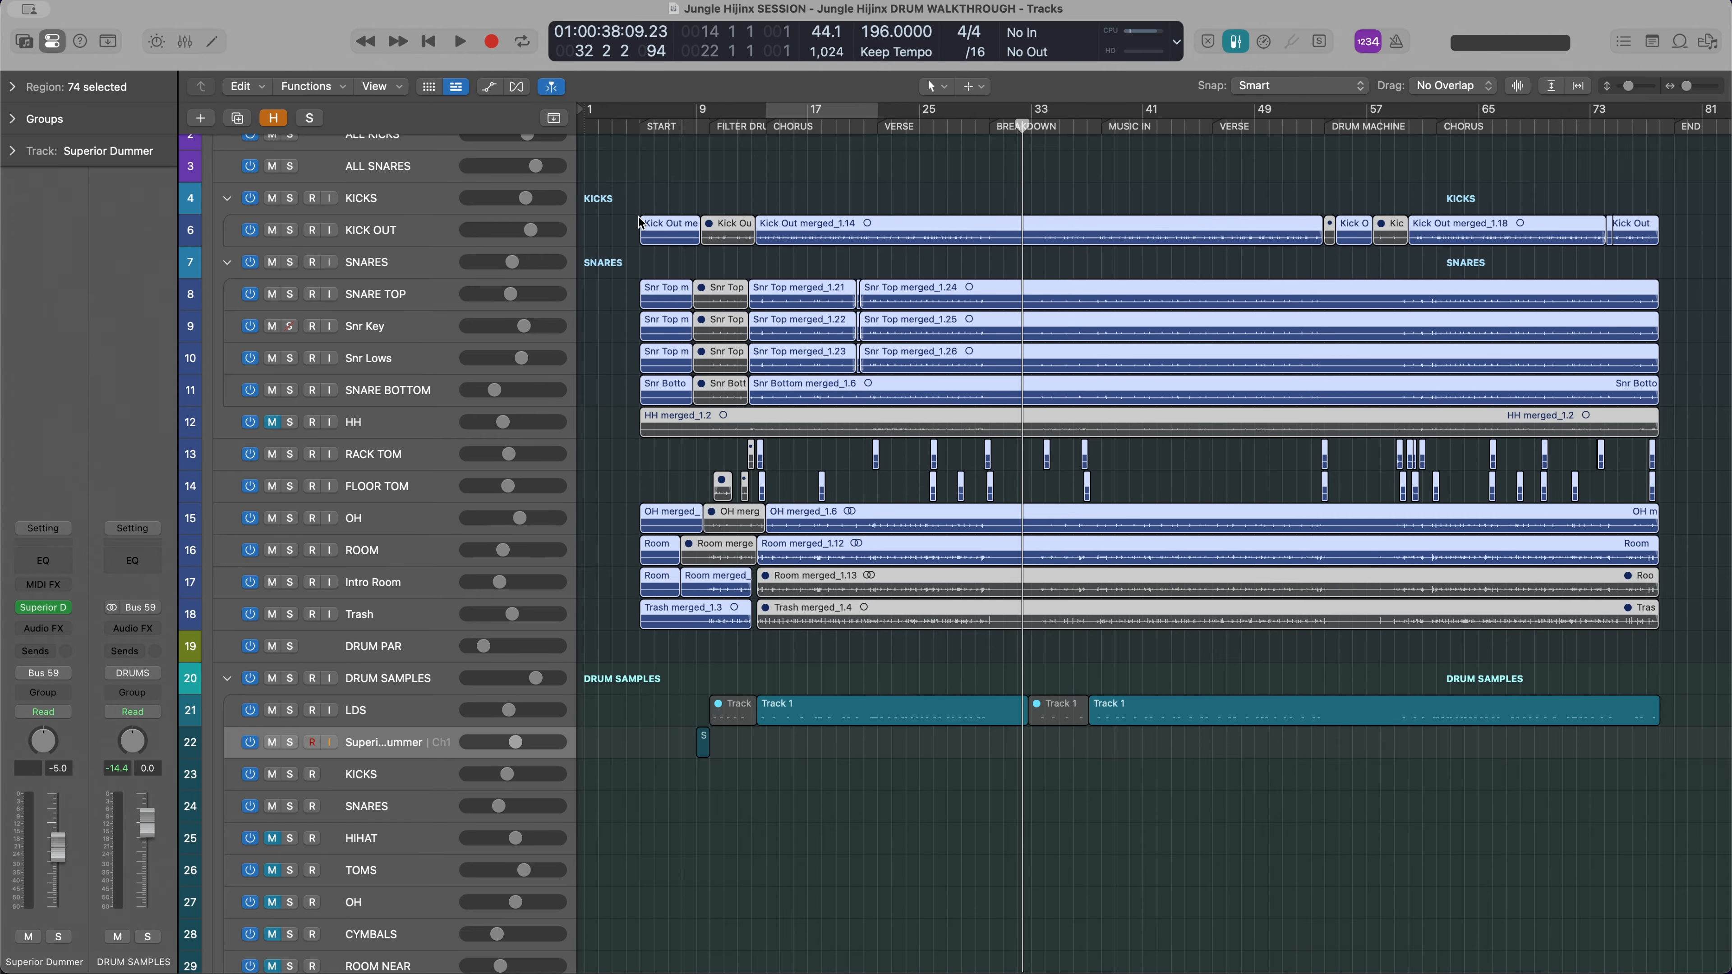
click(628, 223)
scroll(622, 341, down, 8)
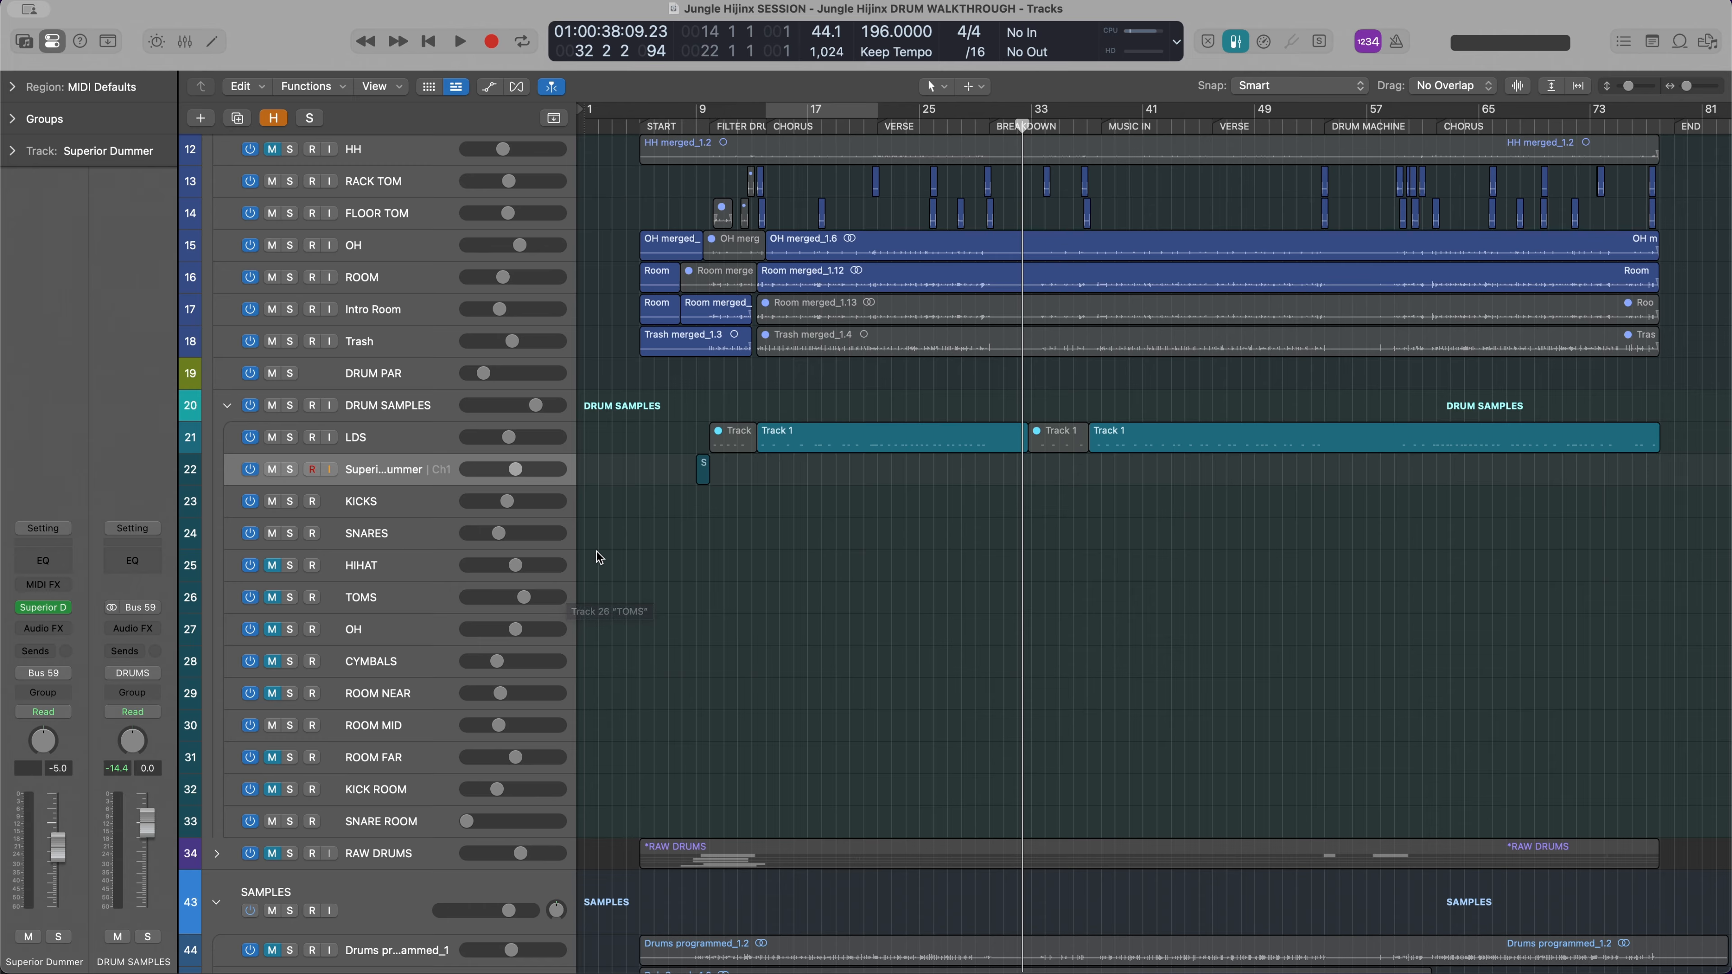
scroll(597, 545, up, 6)
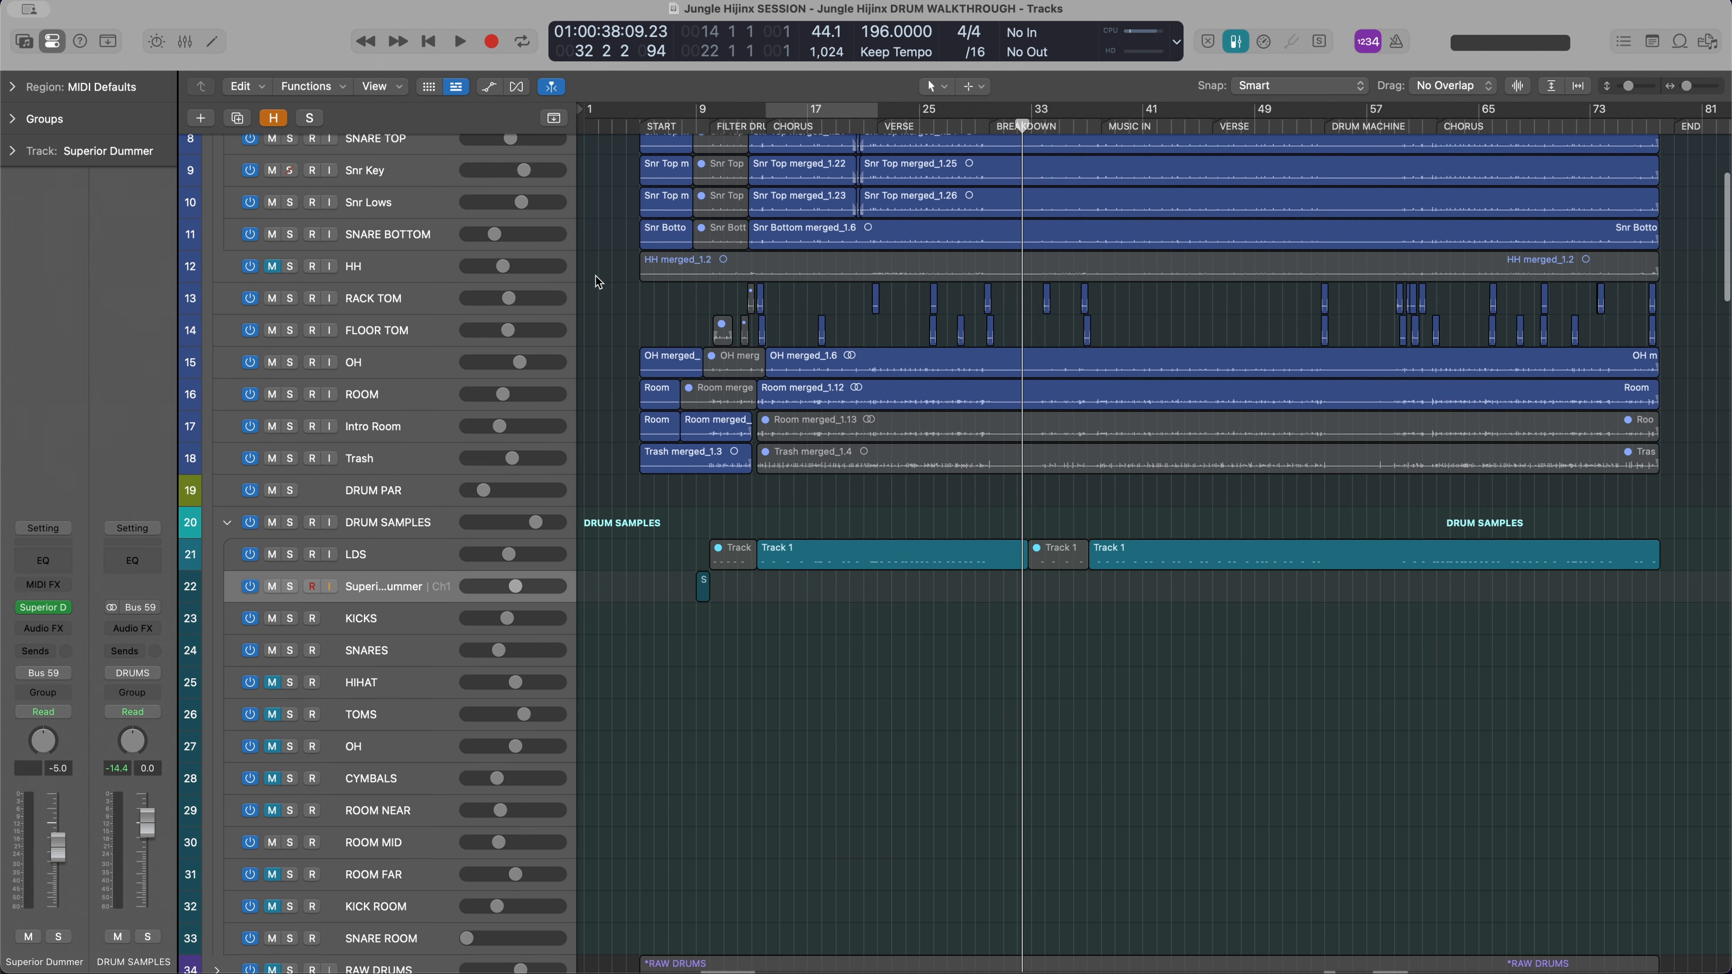
scroll(600, 735, down, 3)
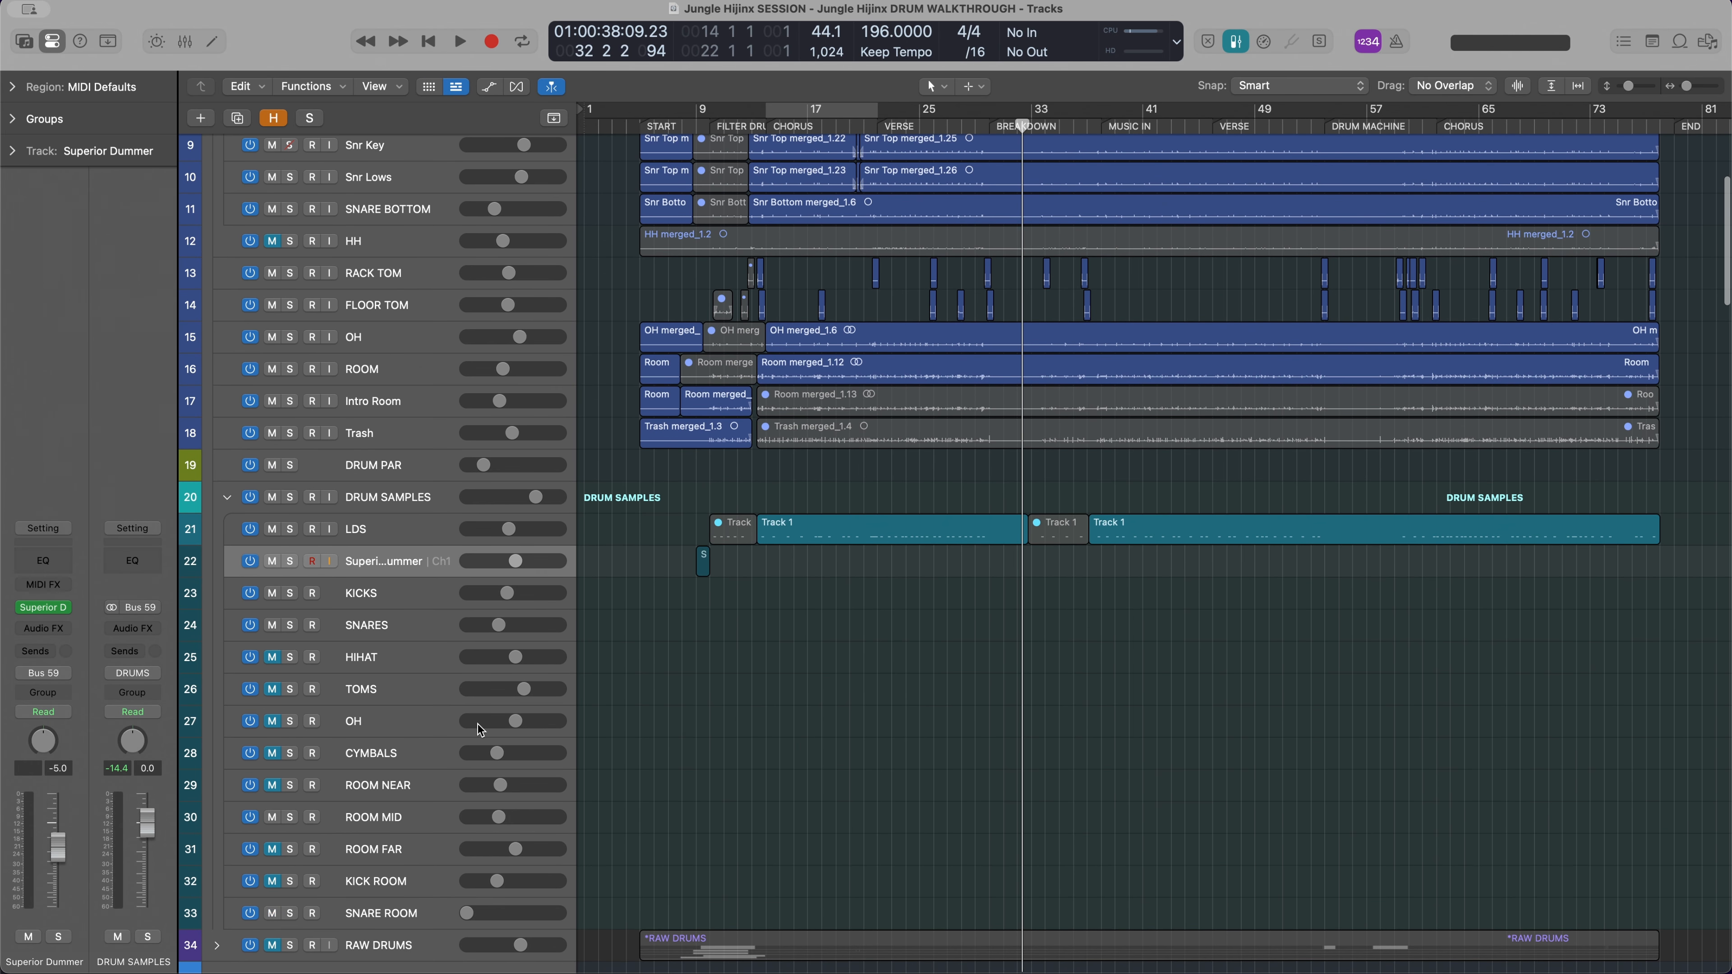
Mute the DRUM SAMPLES stack and solo the main DRUMS stack
scroll(334, 743, up, 4)
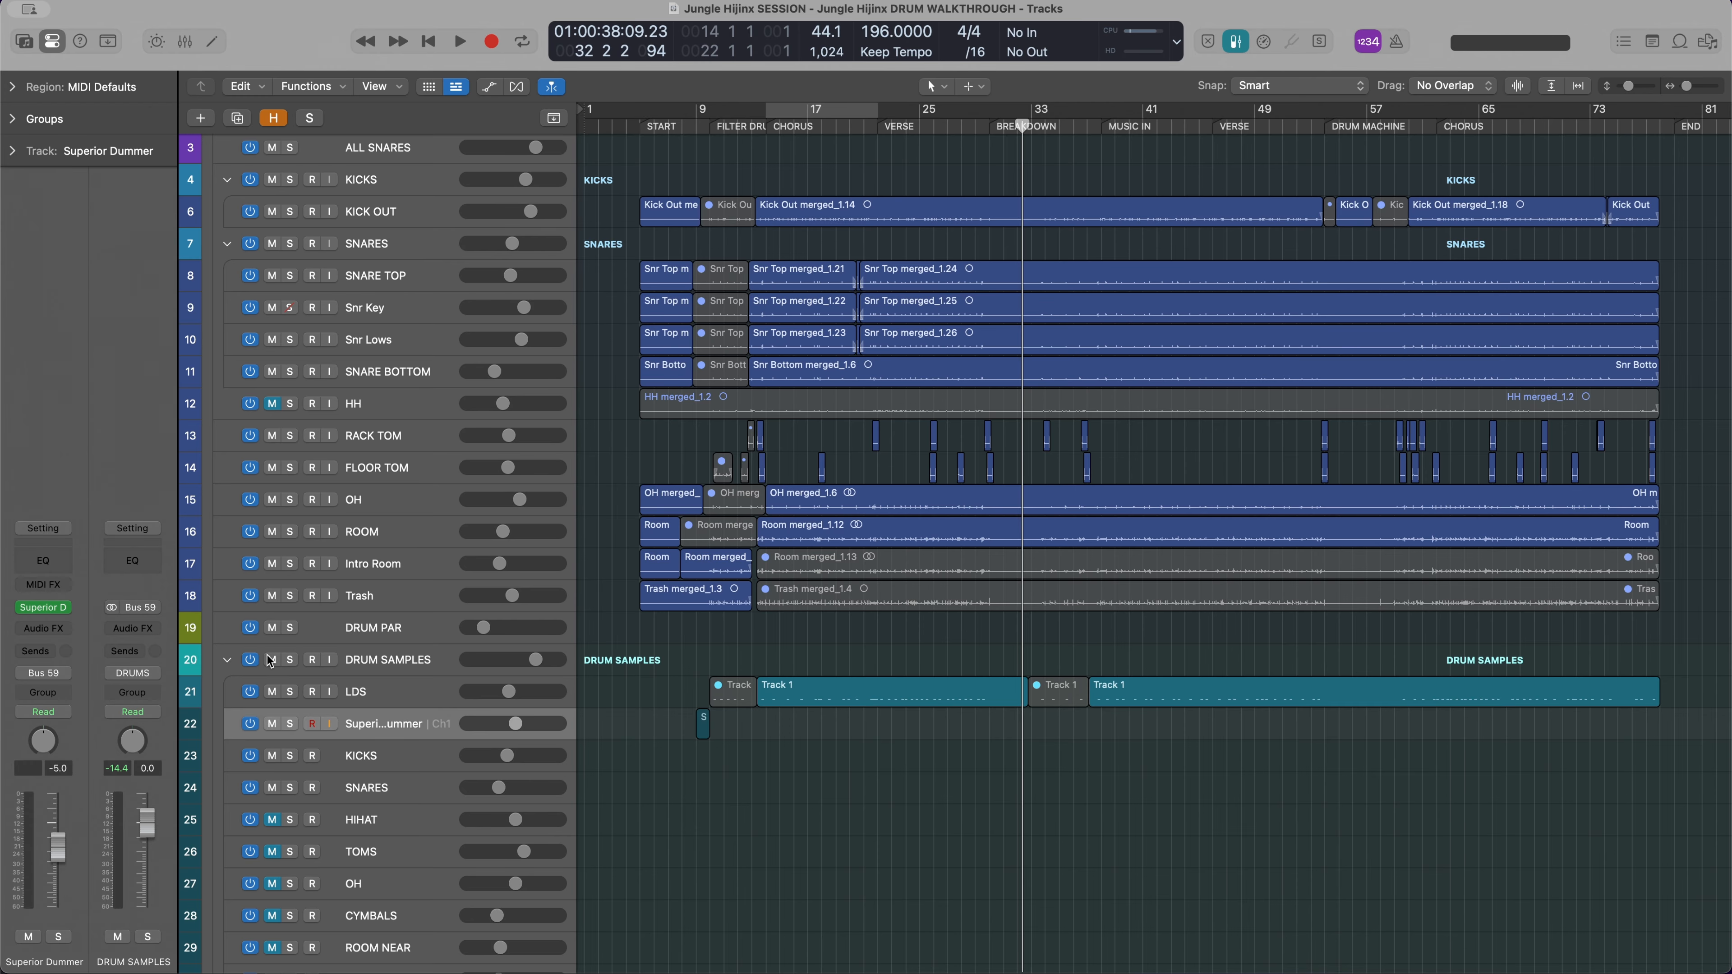
scroll(657, 437, up, 2)
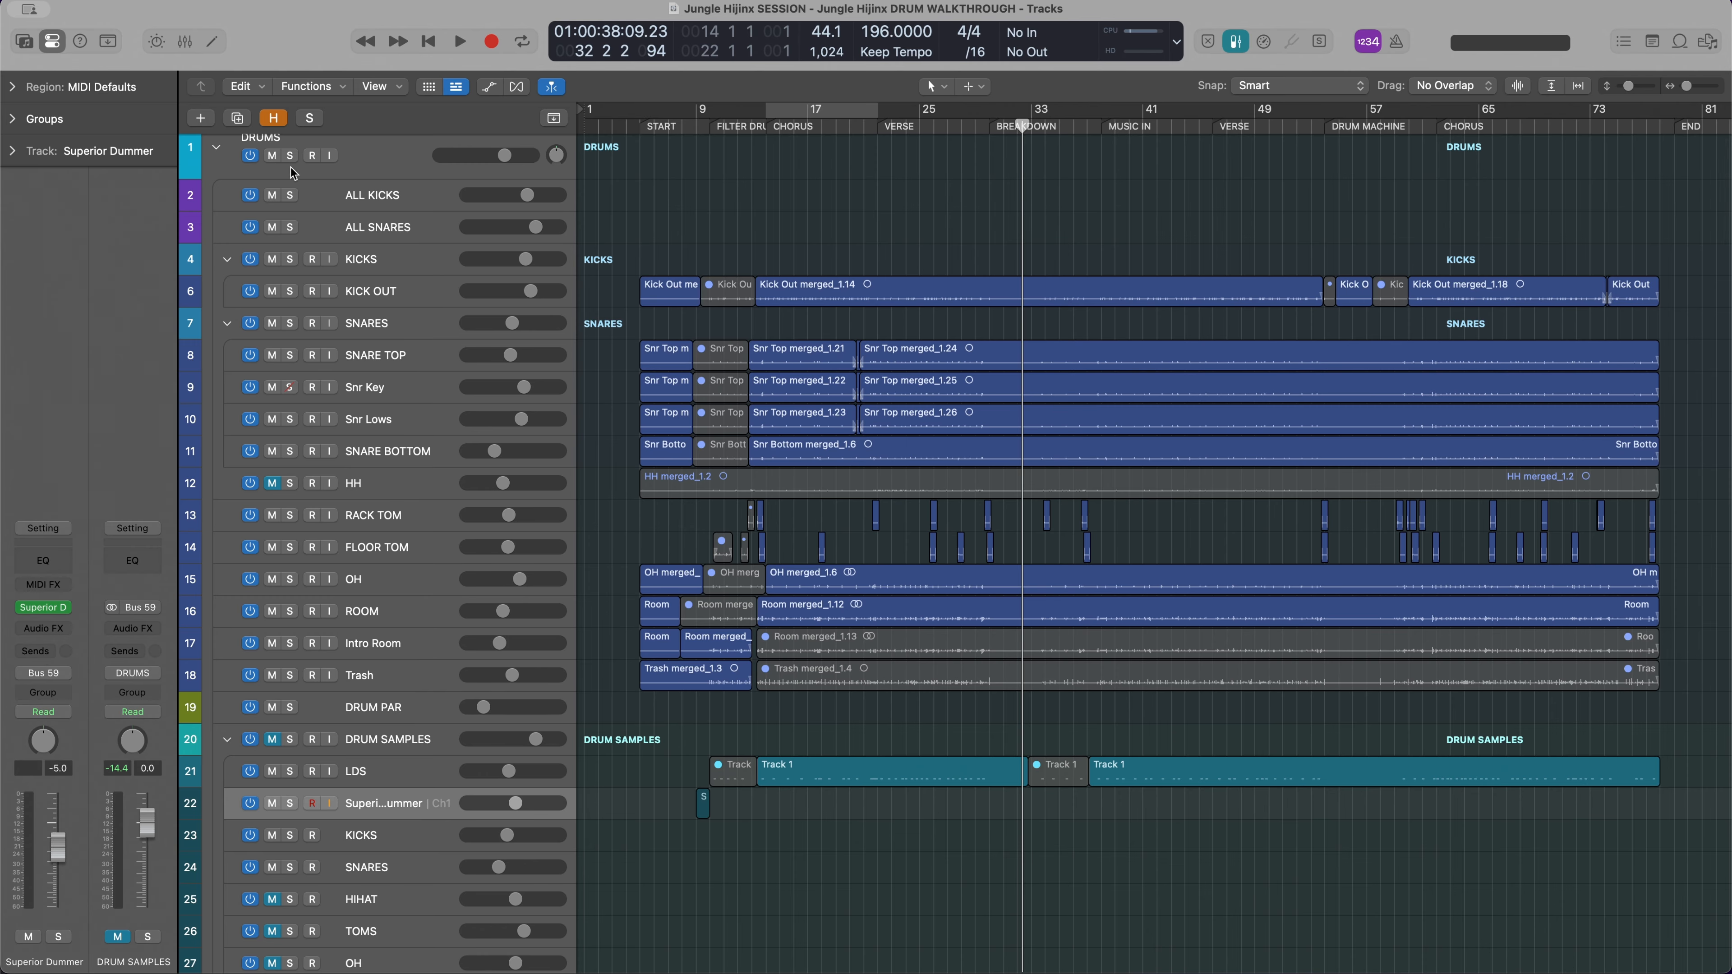
click(291, 156)
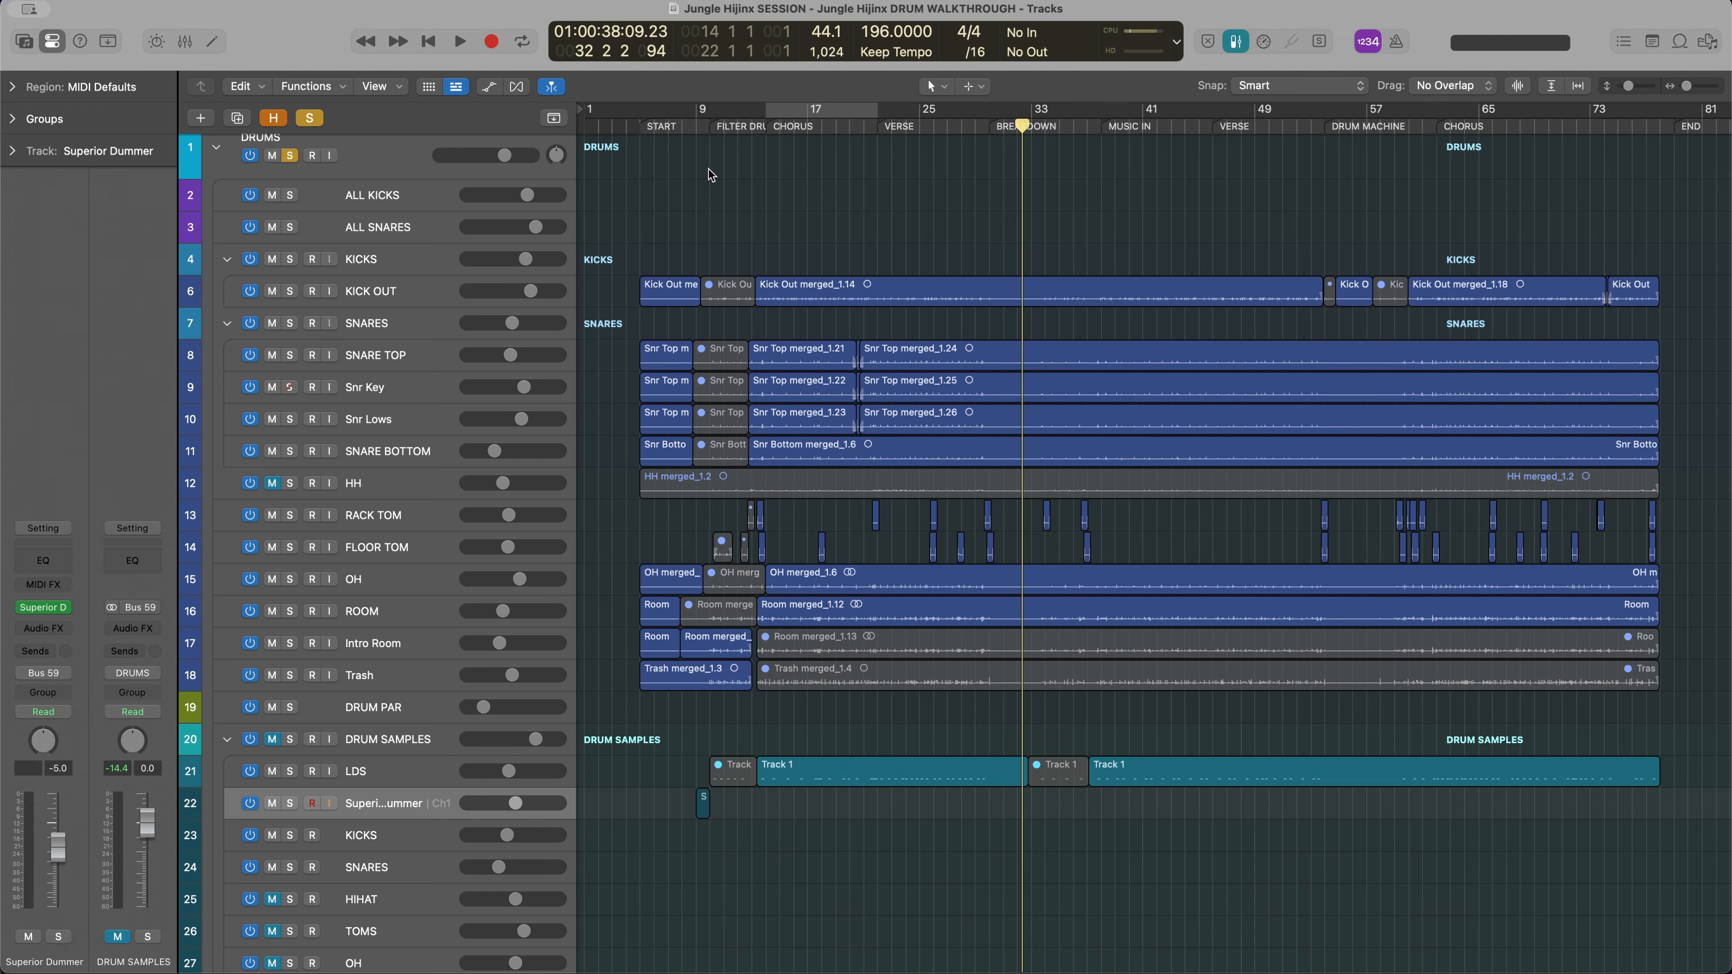
Examine the drum channels' inserts, sends and levels in the mixer, and close the mixer
key(x)
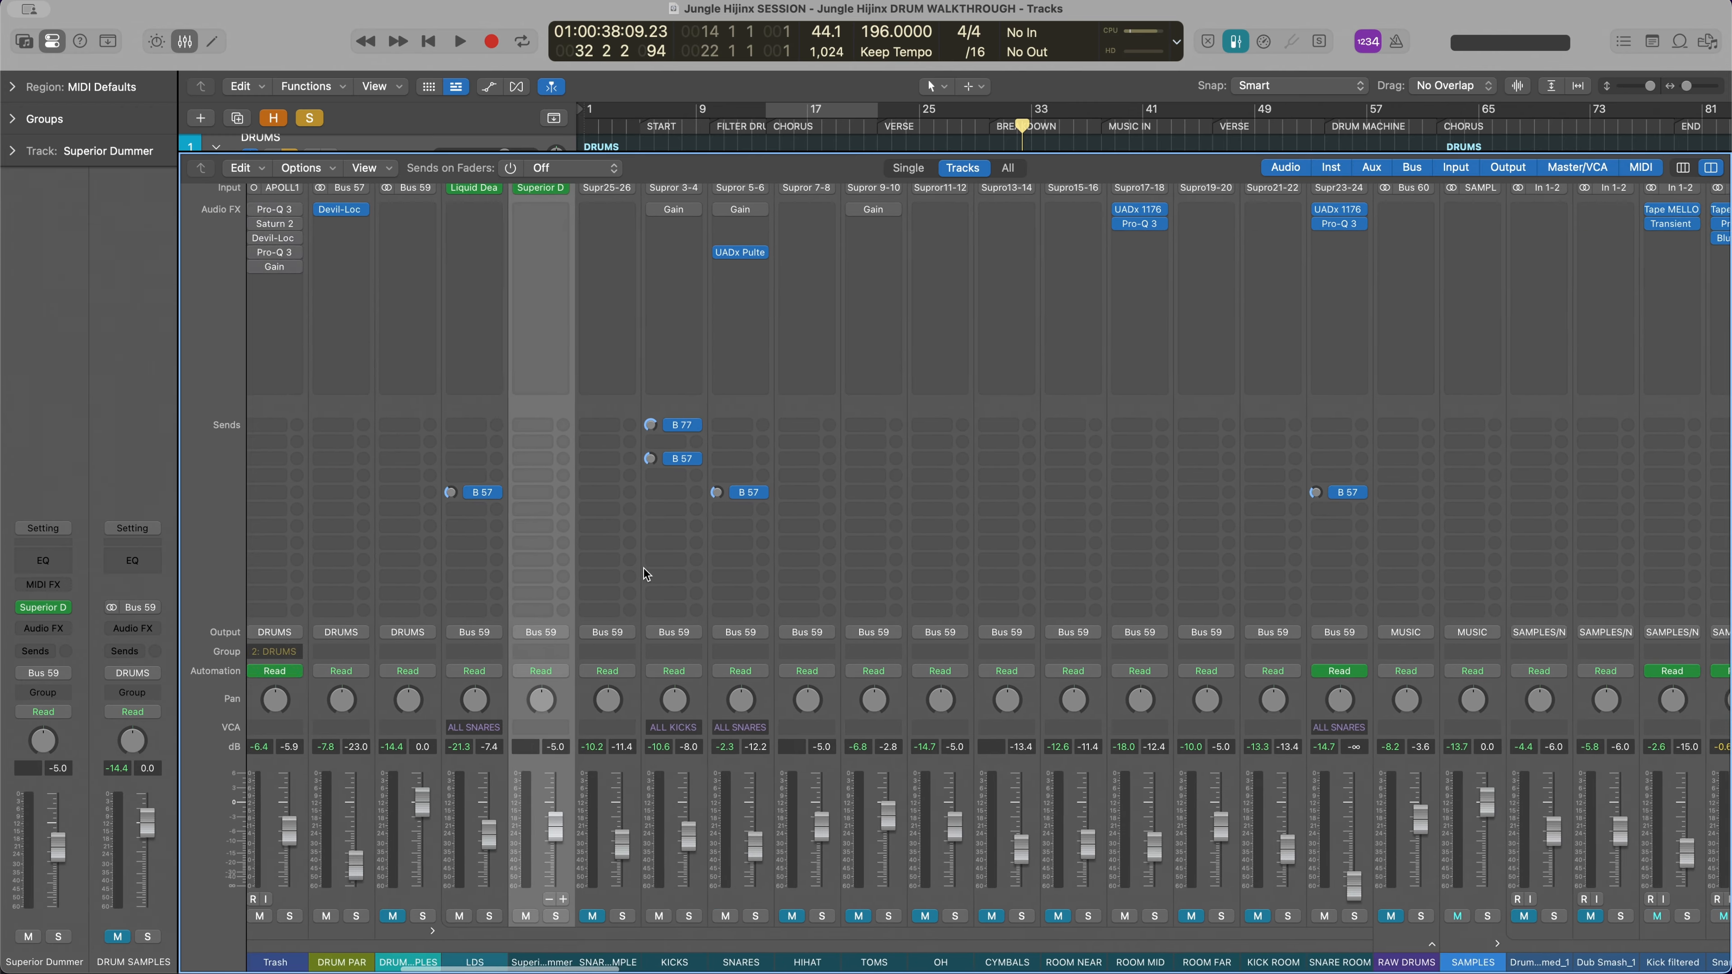
scroll(645, 573, left, 15)
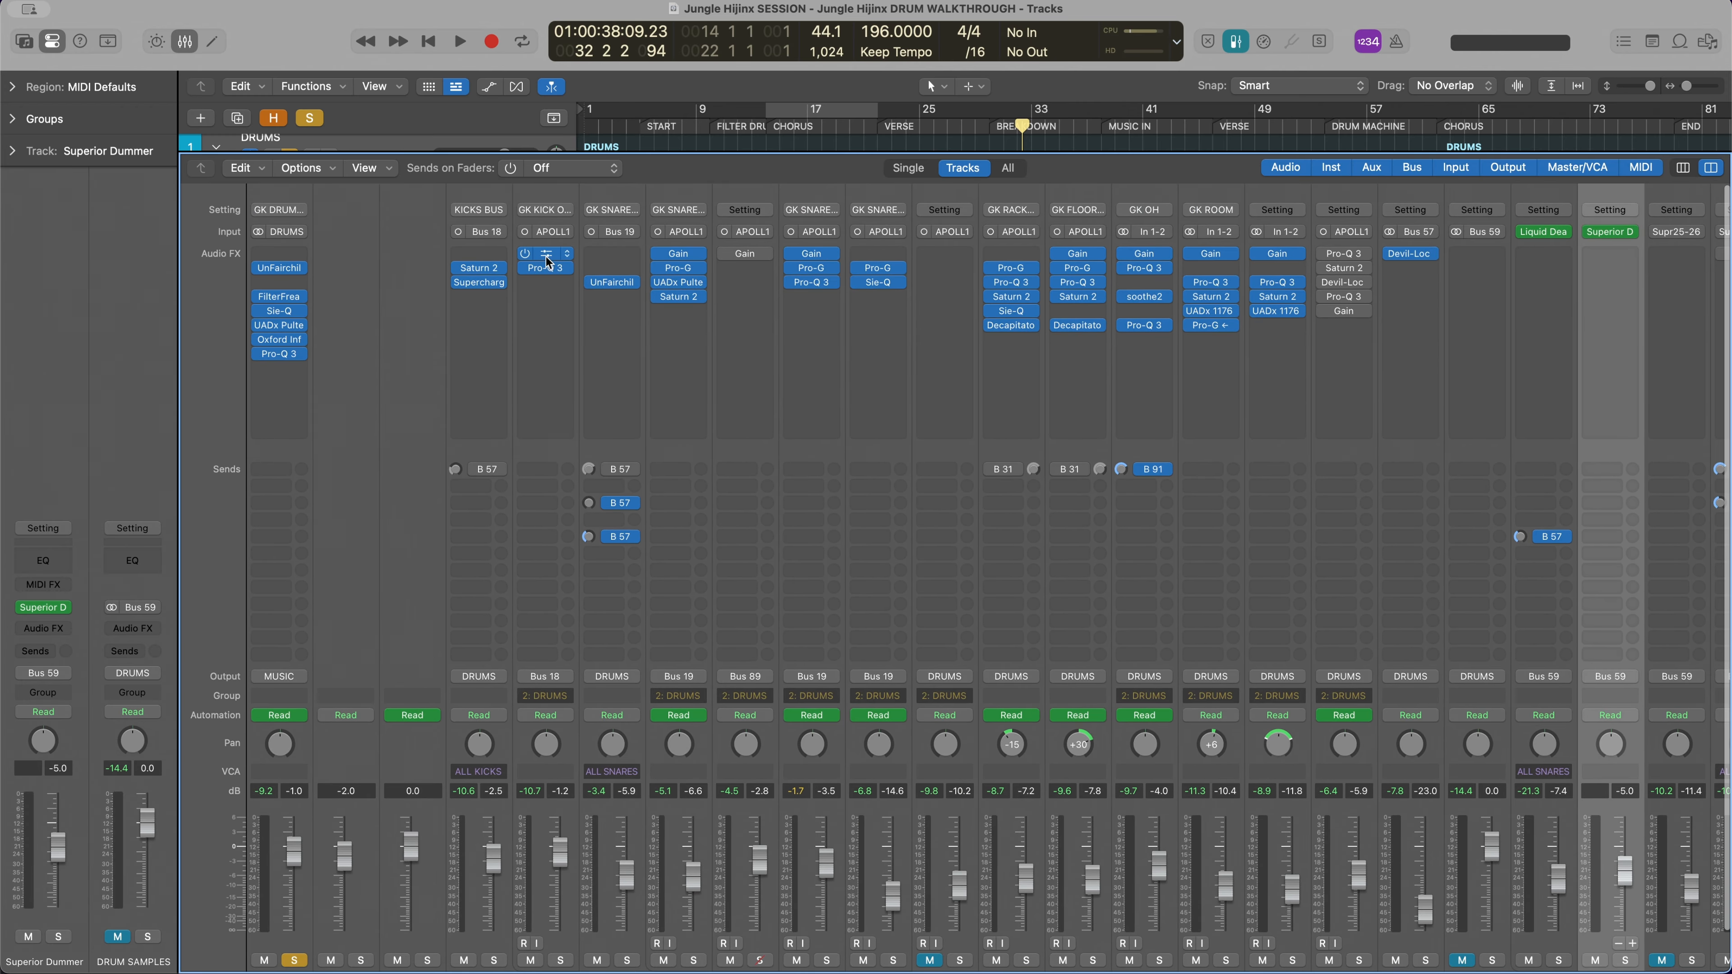
scroll(1077, 614, down, 3)
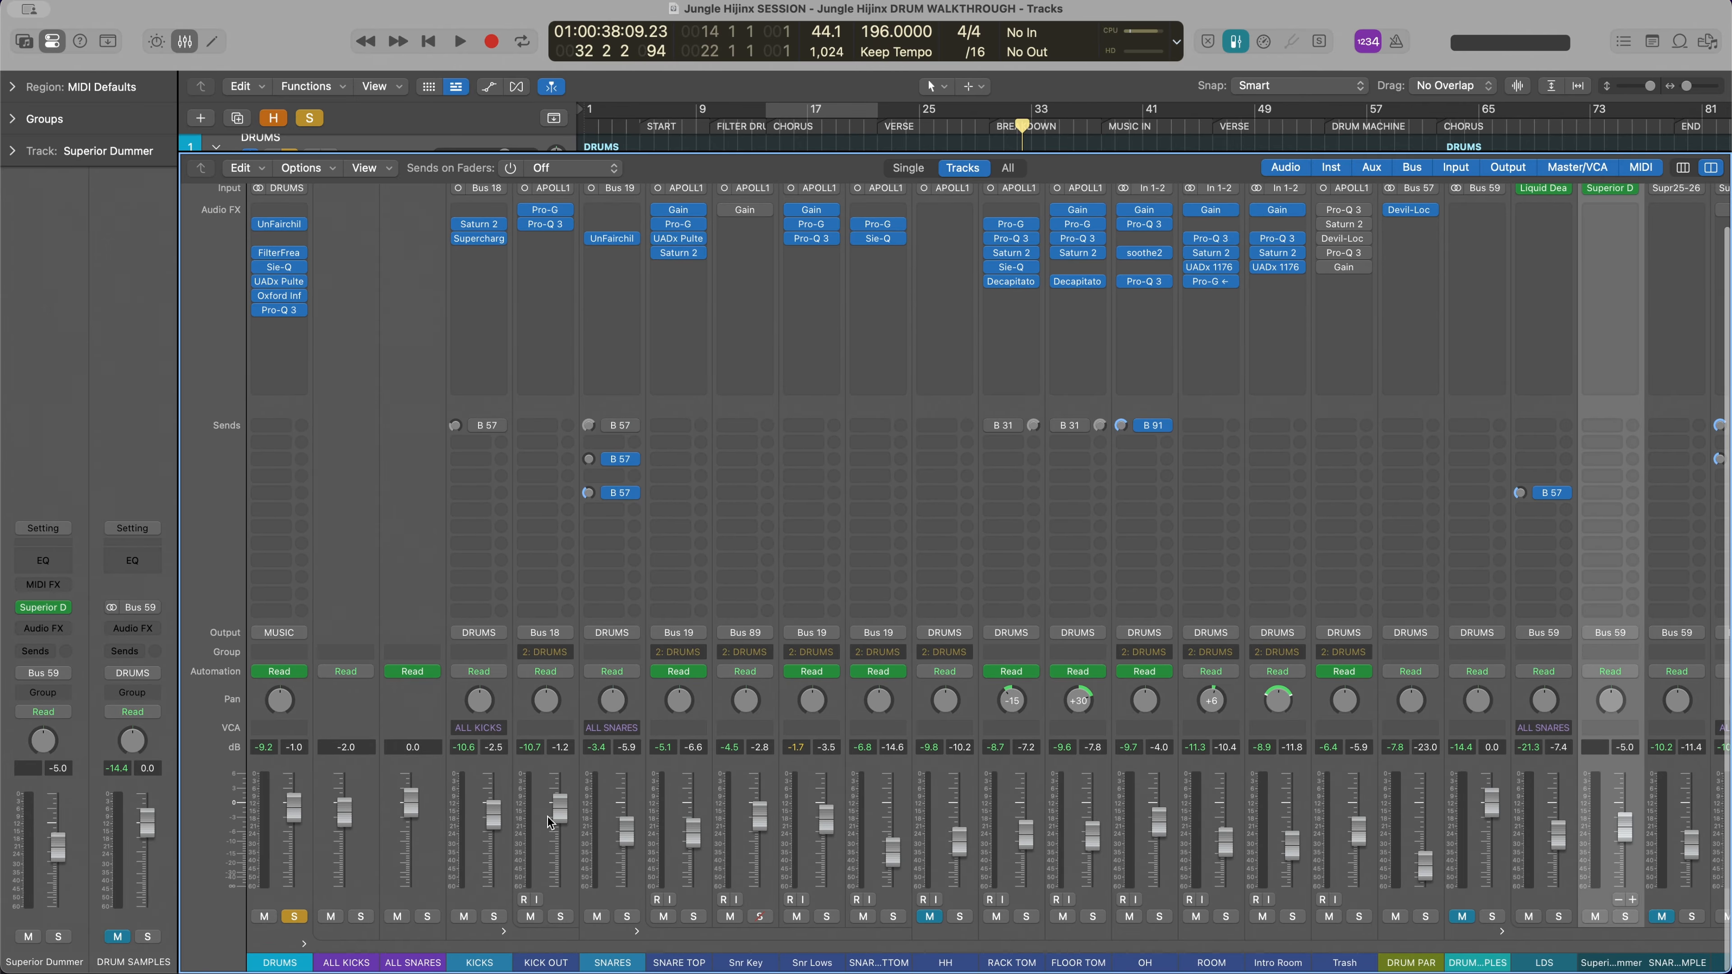
scroll(1206, 828, up, 3)
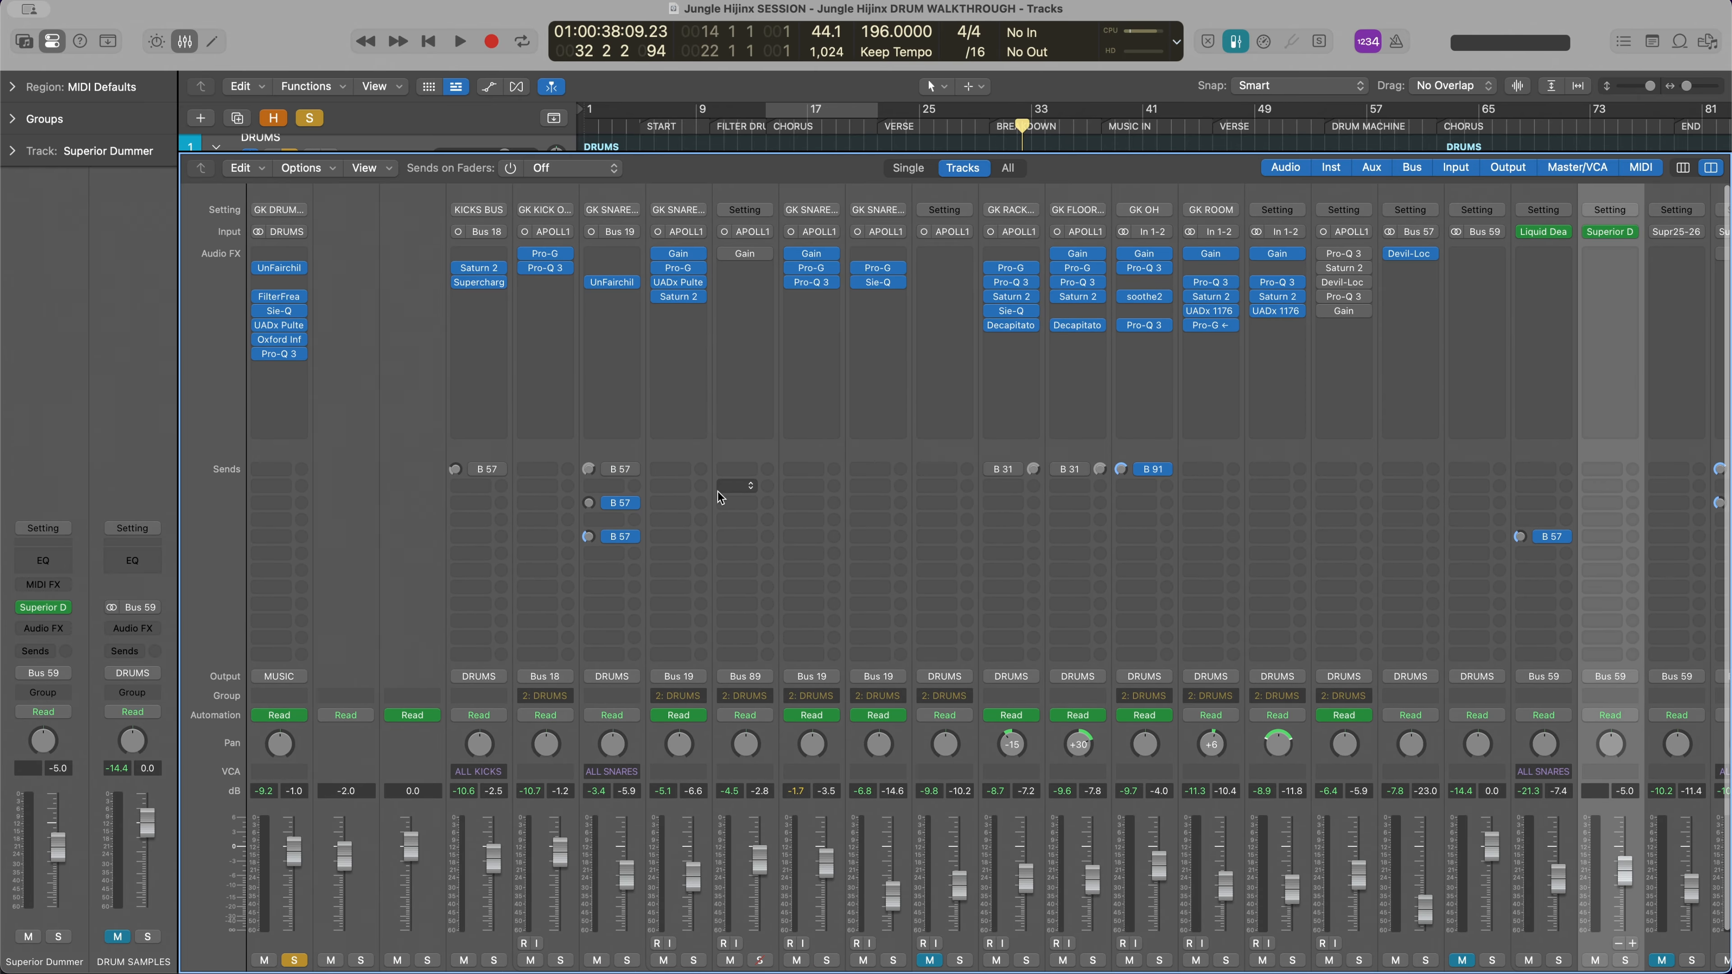
scroll(680, 518, down, 3)
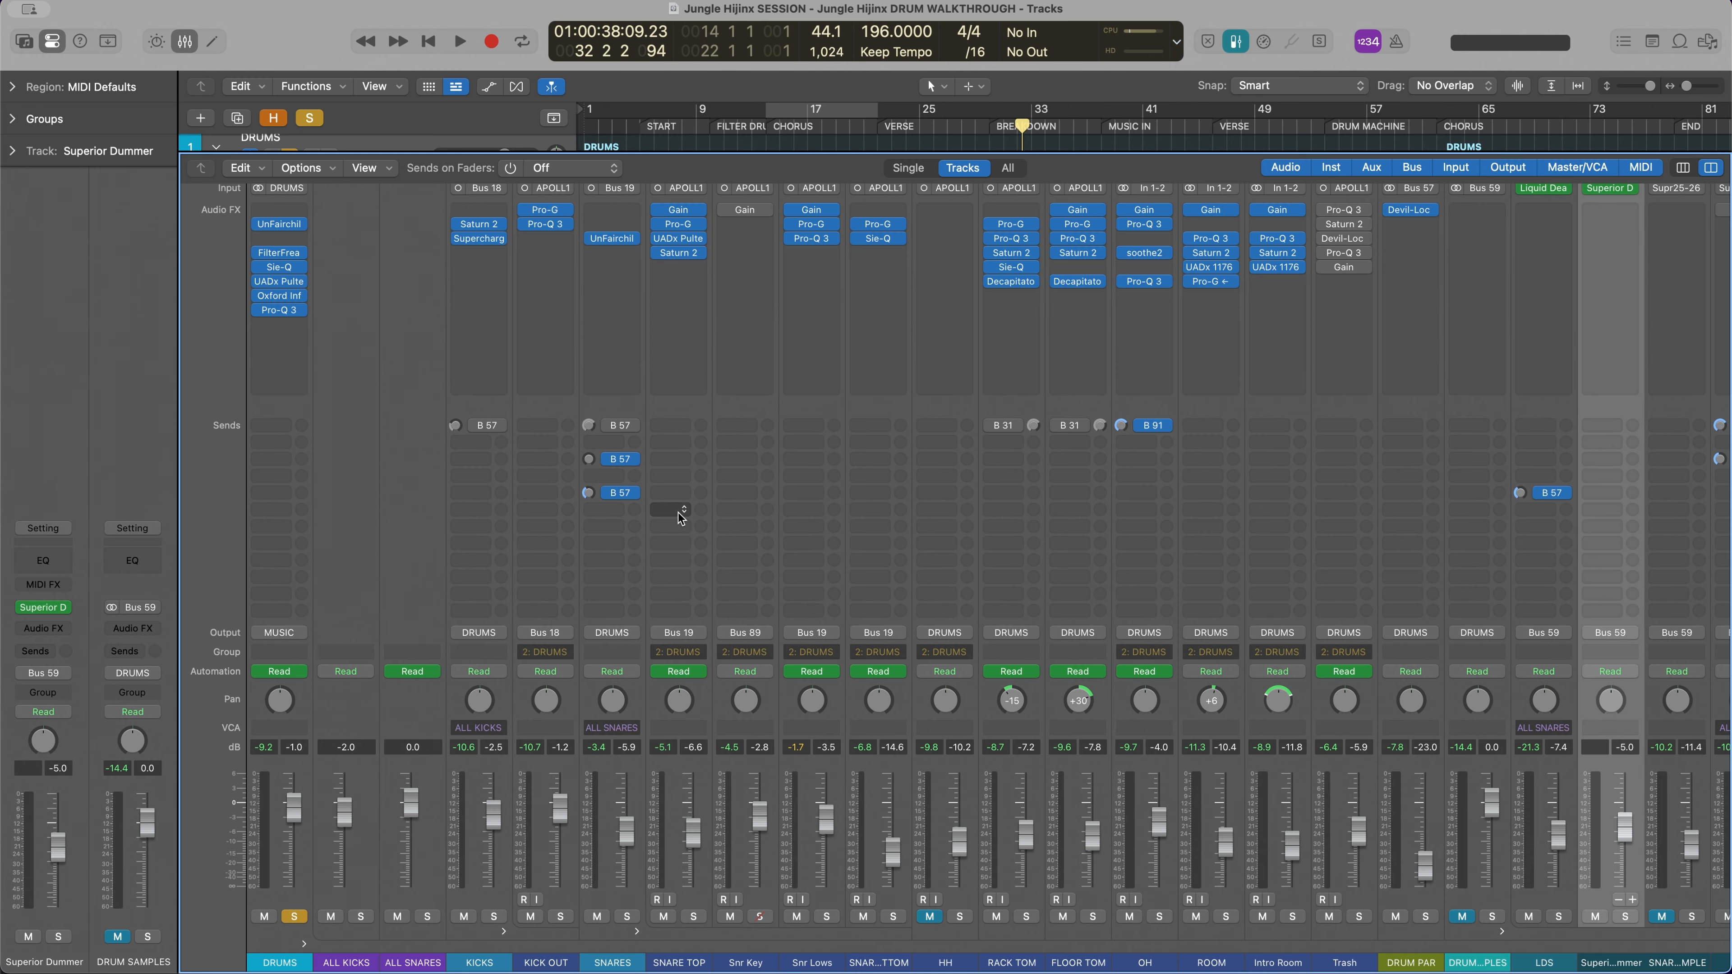
key(x)
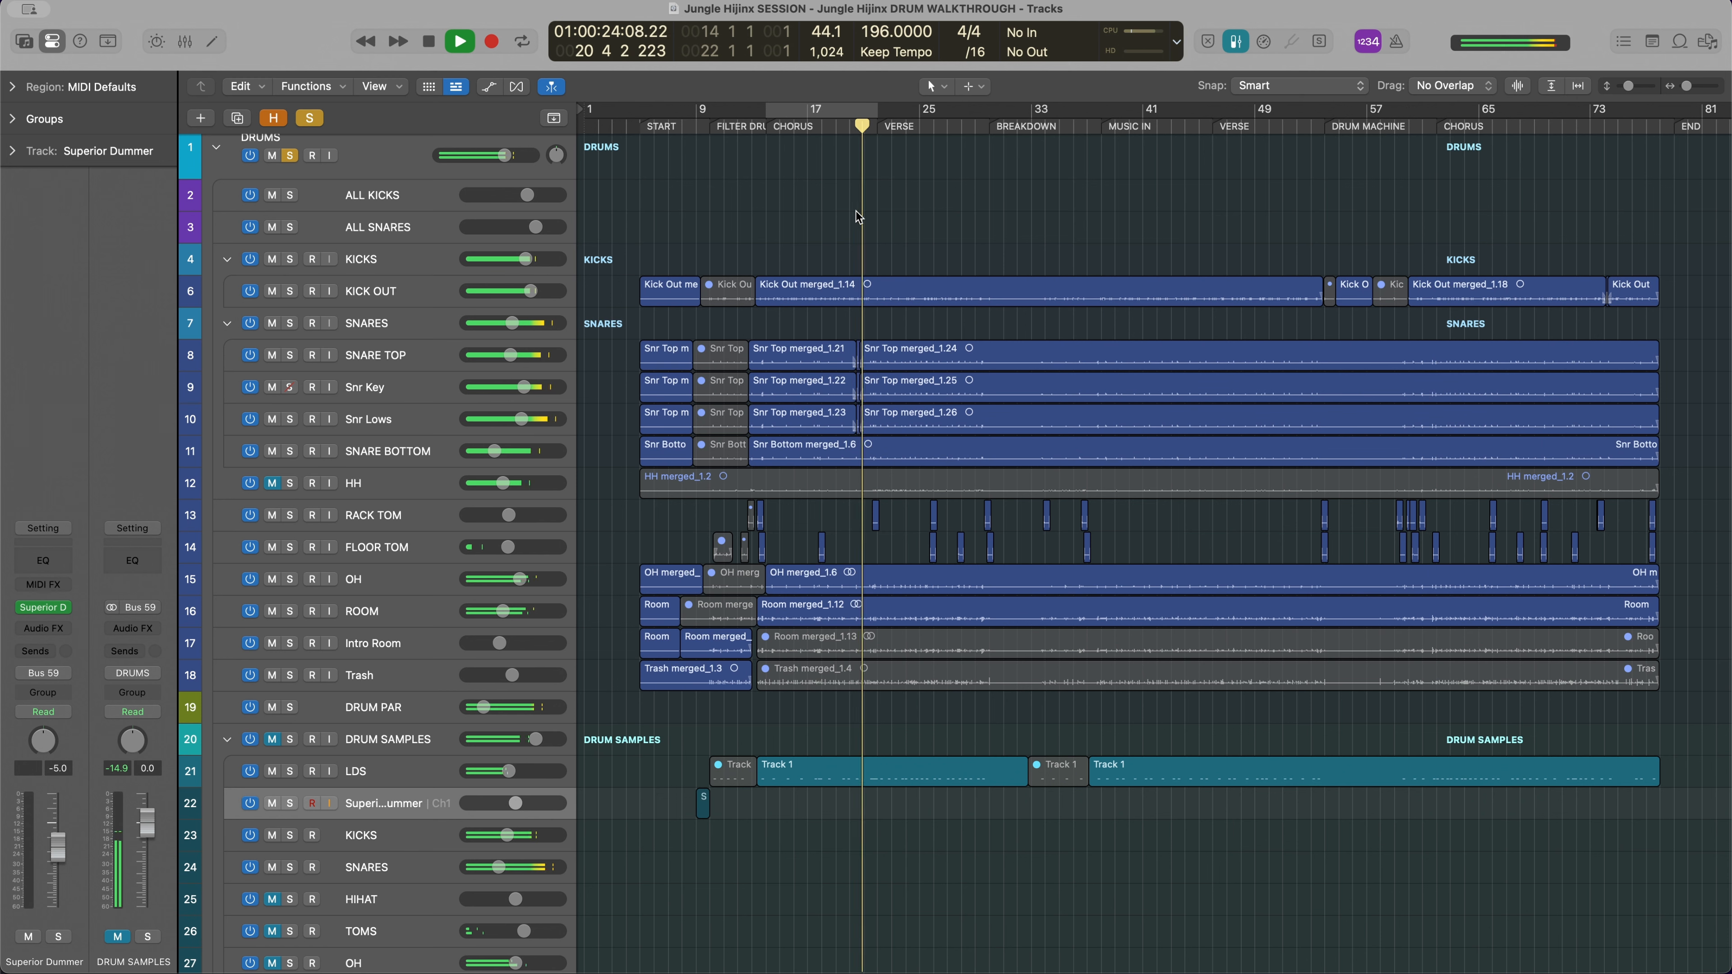
Stop playback, unmute the DRUM SAMPLES stack, and play the soloed drums with the samples blended in
key(space)
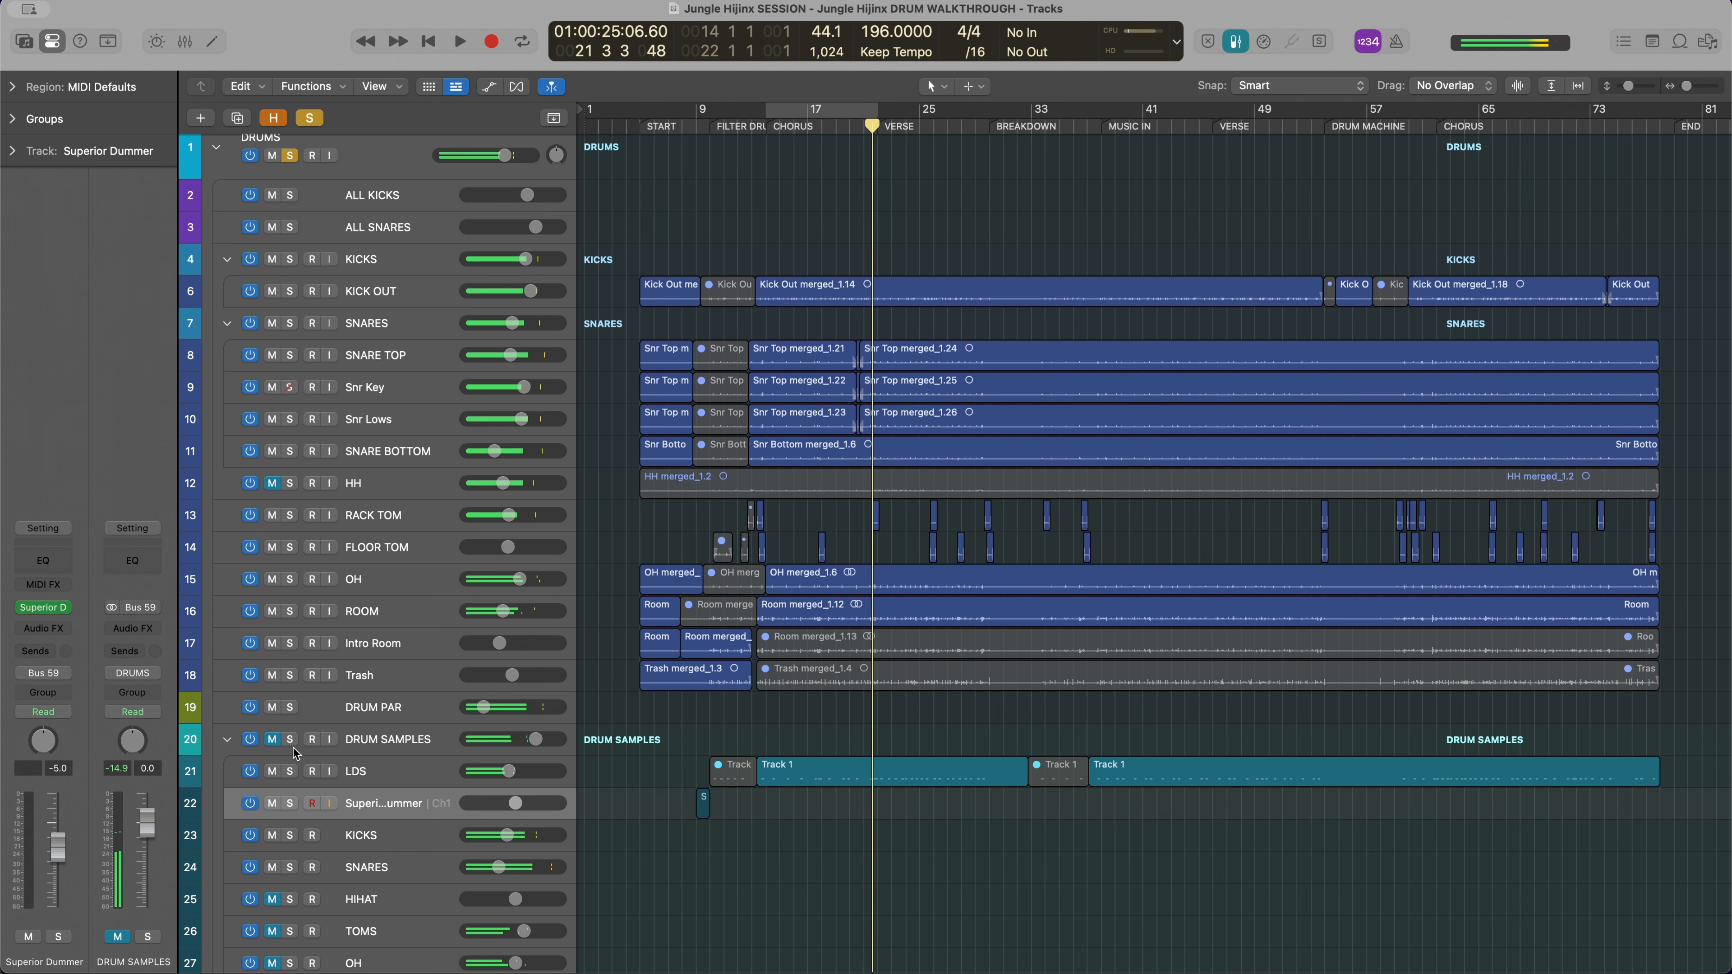
click(272, 739)
key(space)
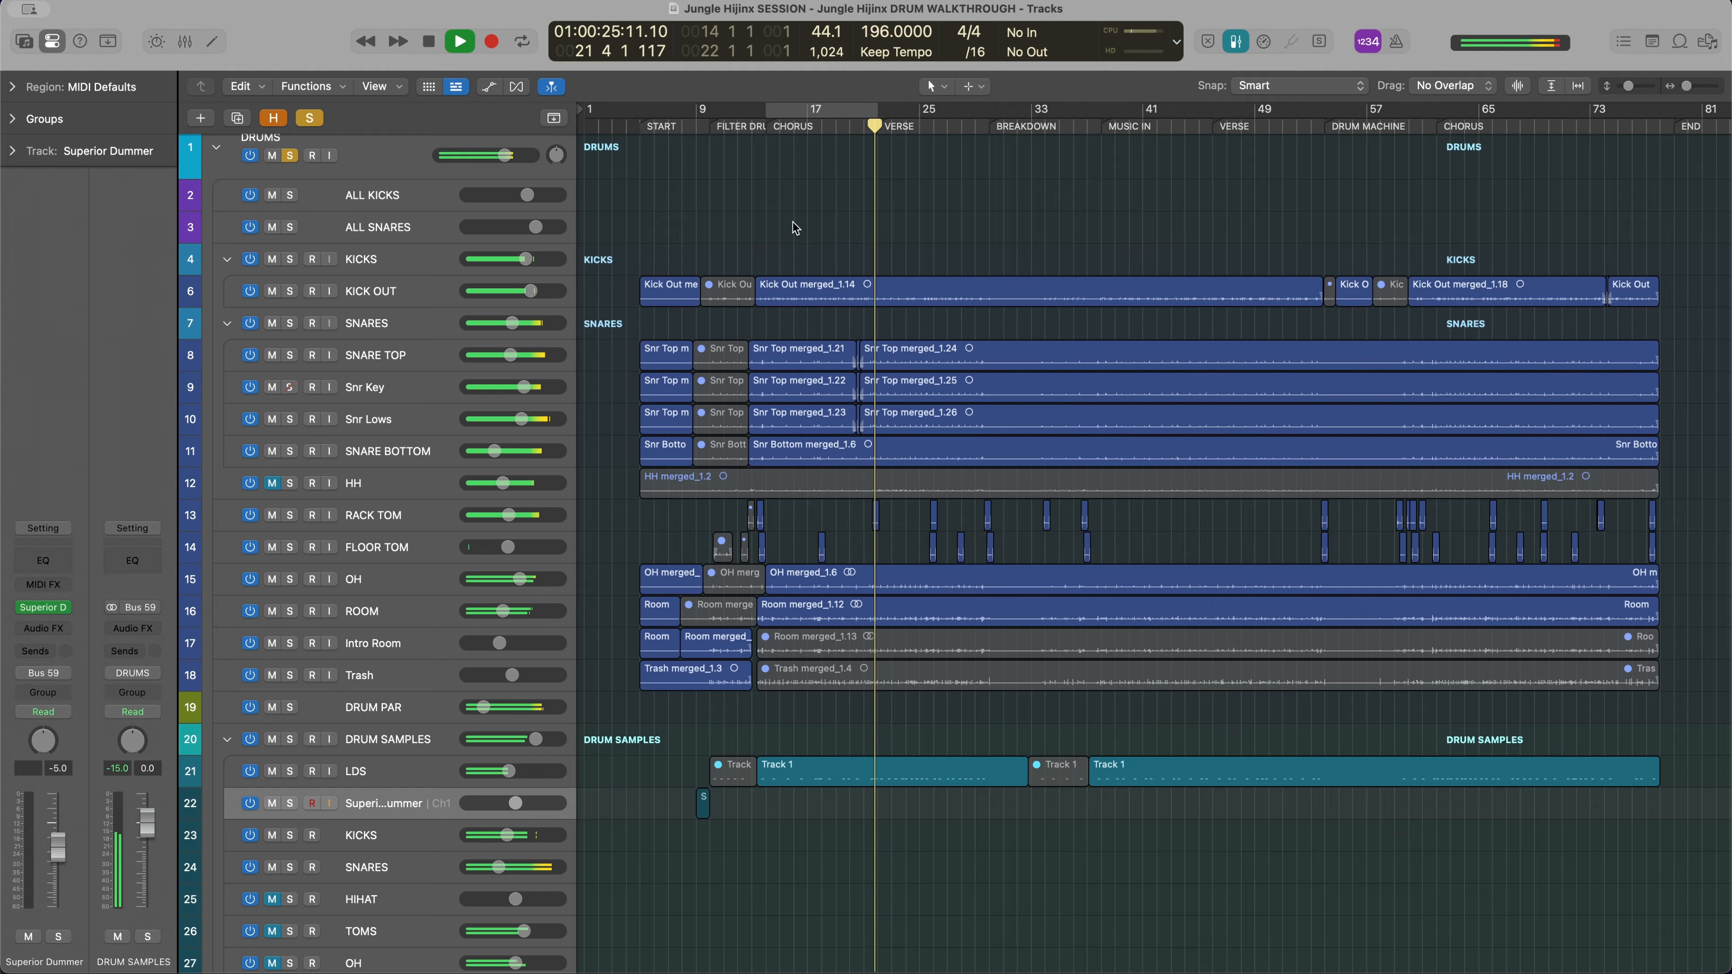
key(space)
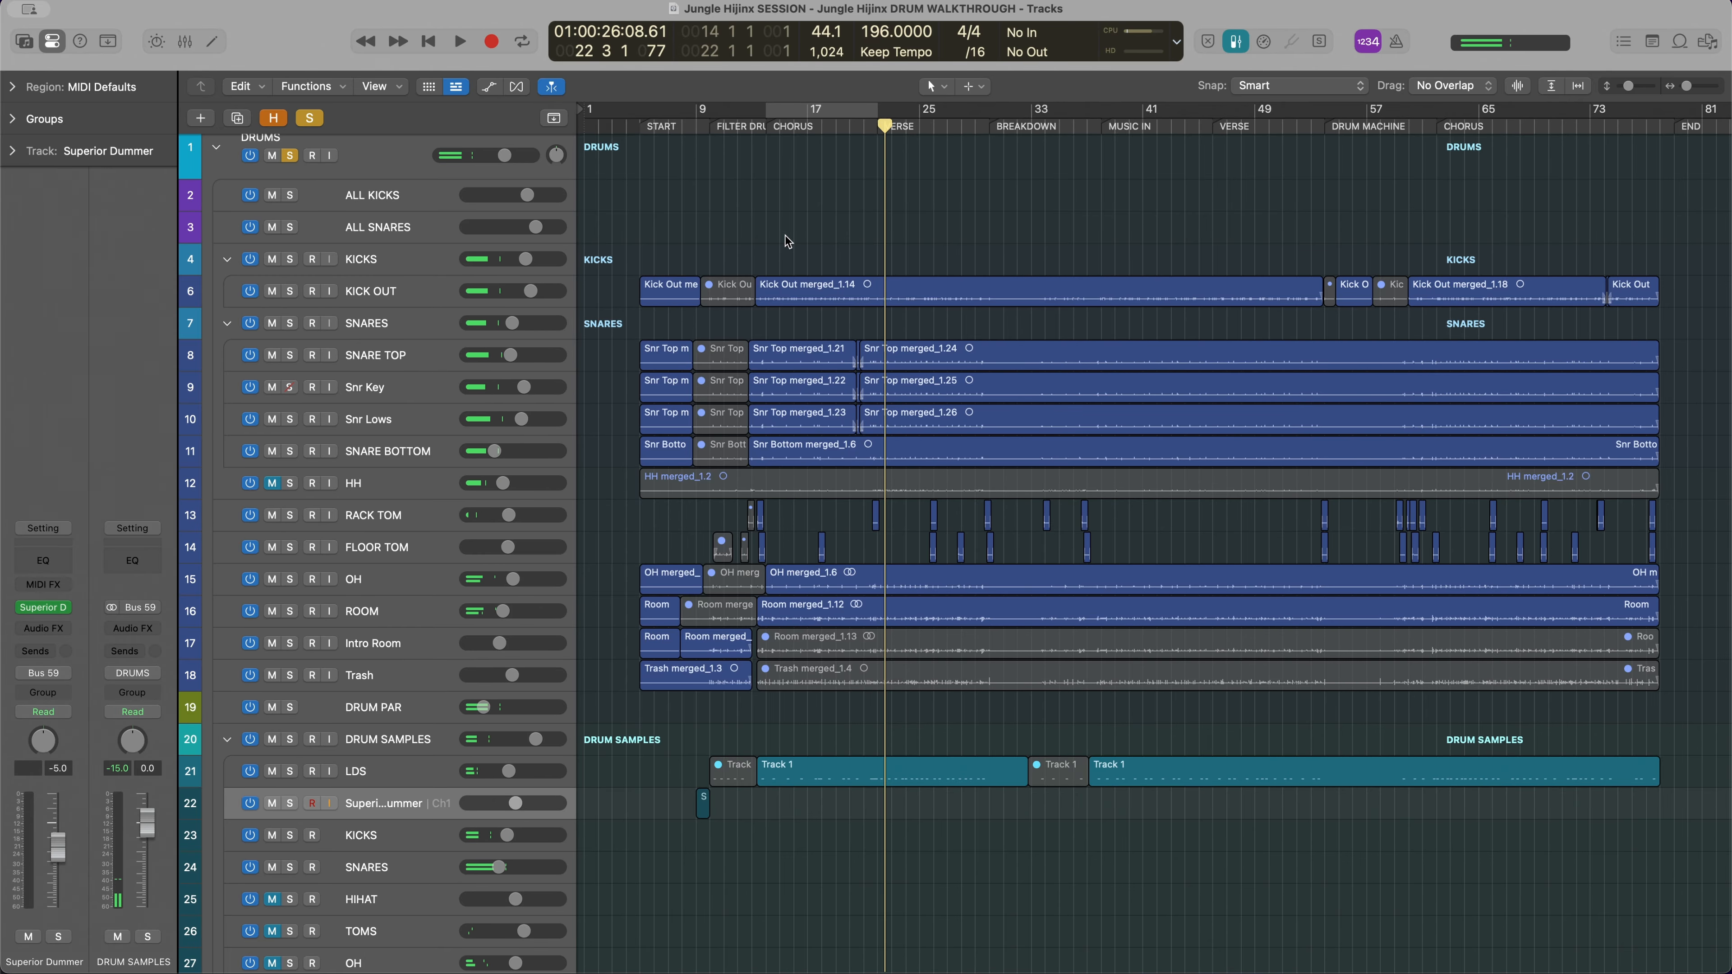
Open the Superior Drummer instrument and view the Track 1 MIDI block's notes in the Grid Editor
scroll(785, 235, down, 5)
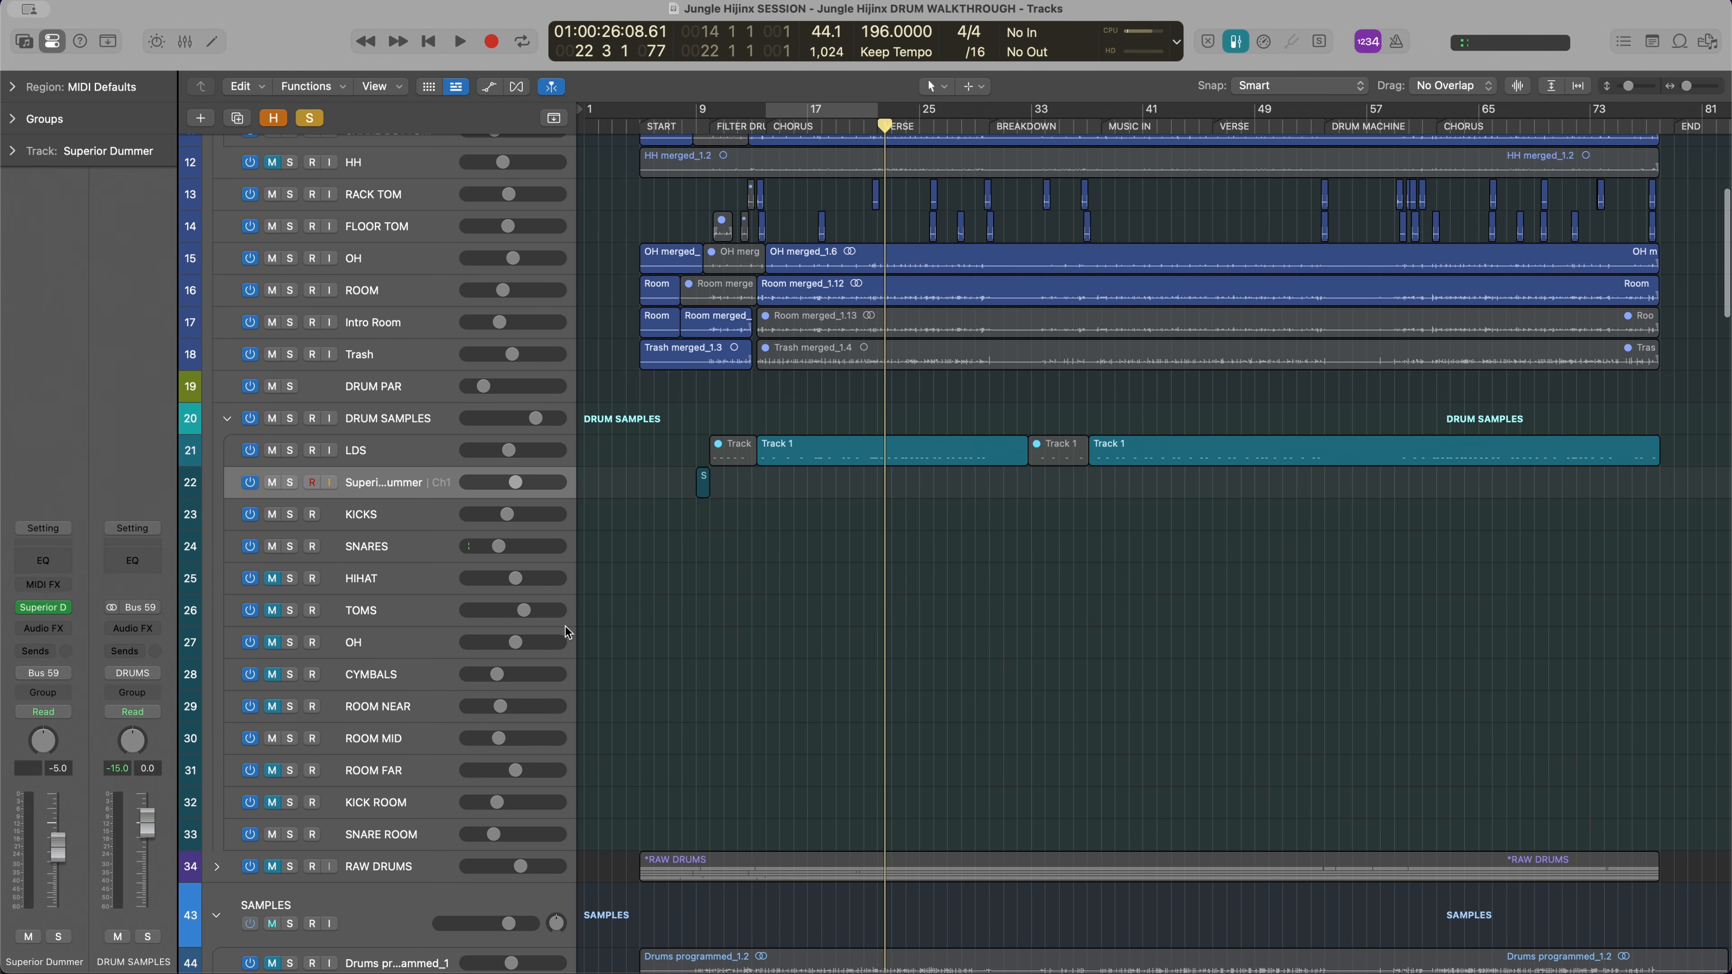
click(43, 613)
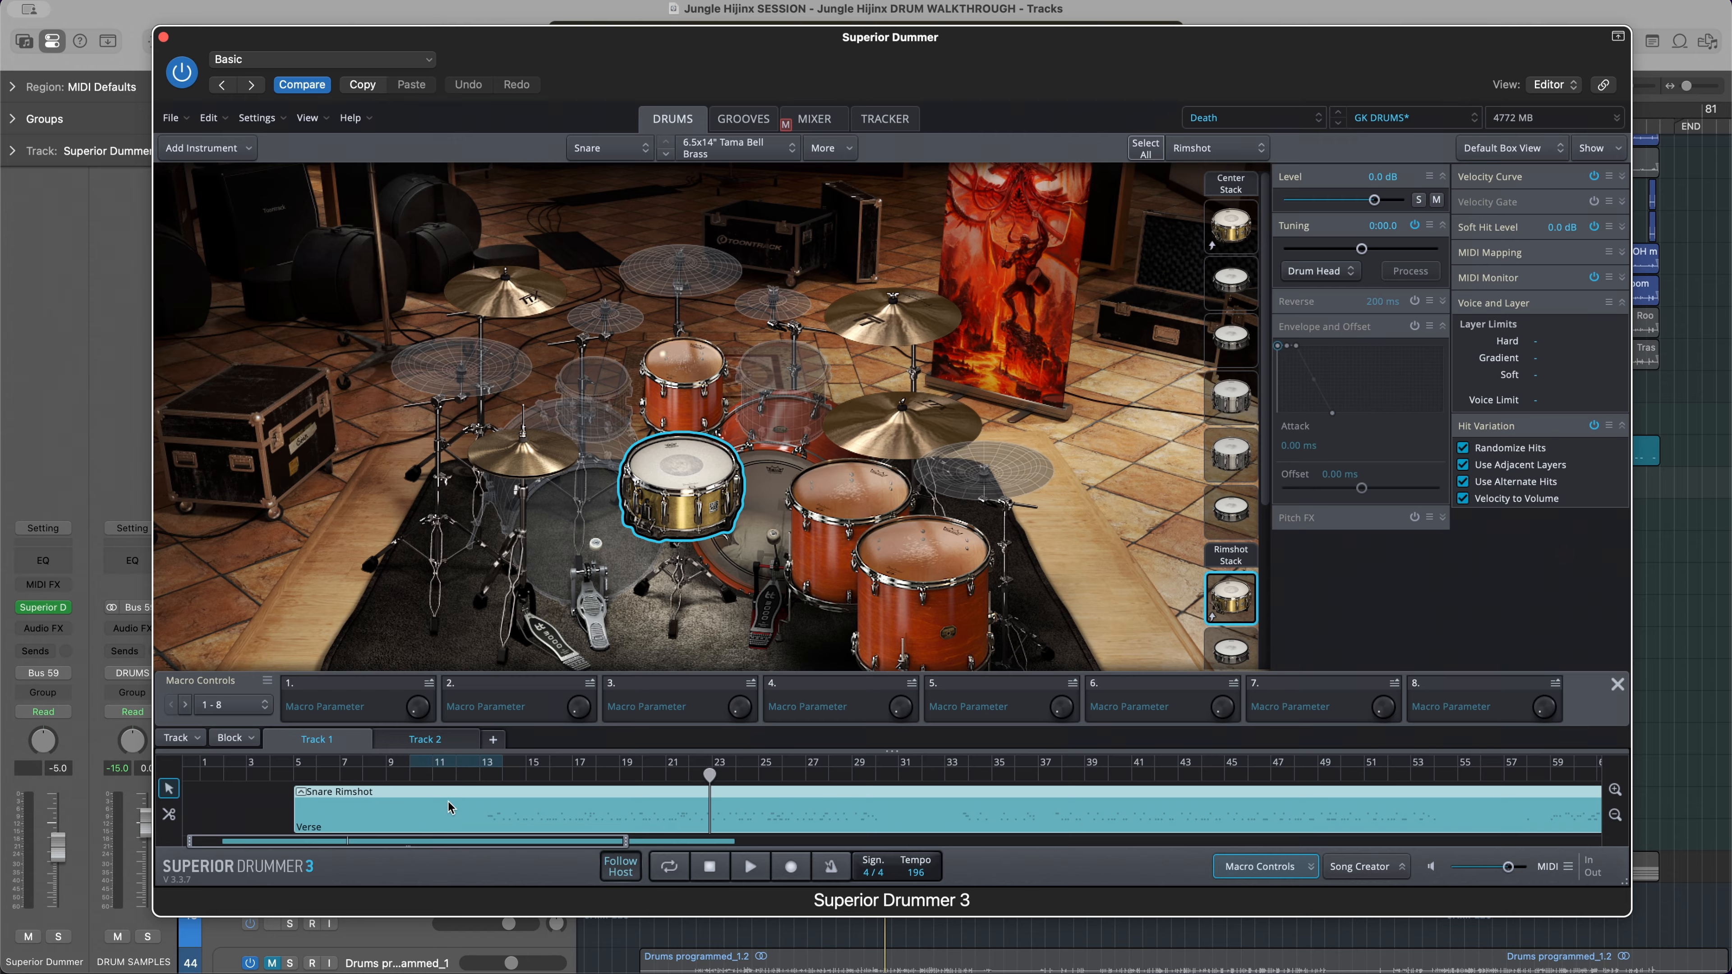
double_click(602, 815)
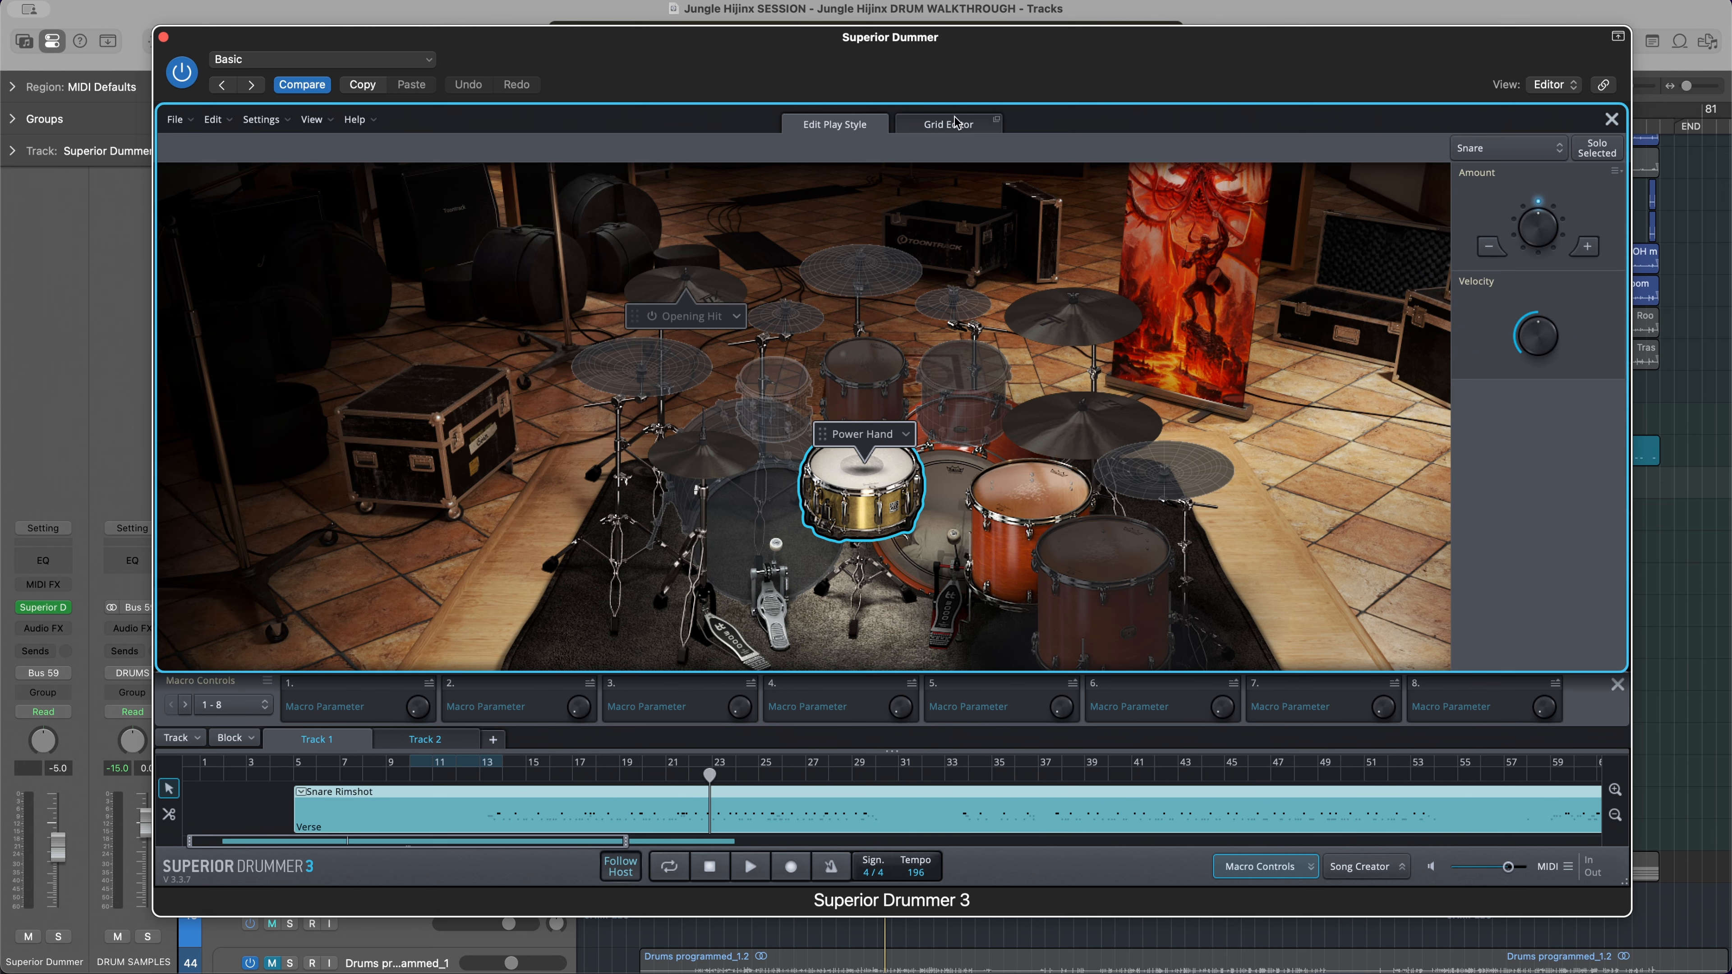
click(957, 123)
scroll(752, 329, right, 15)
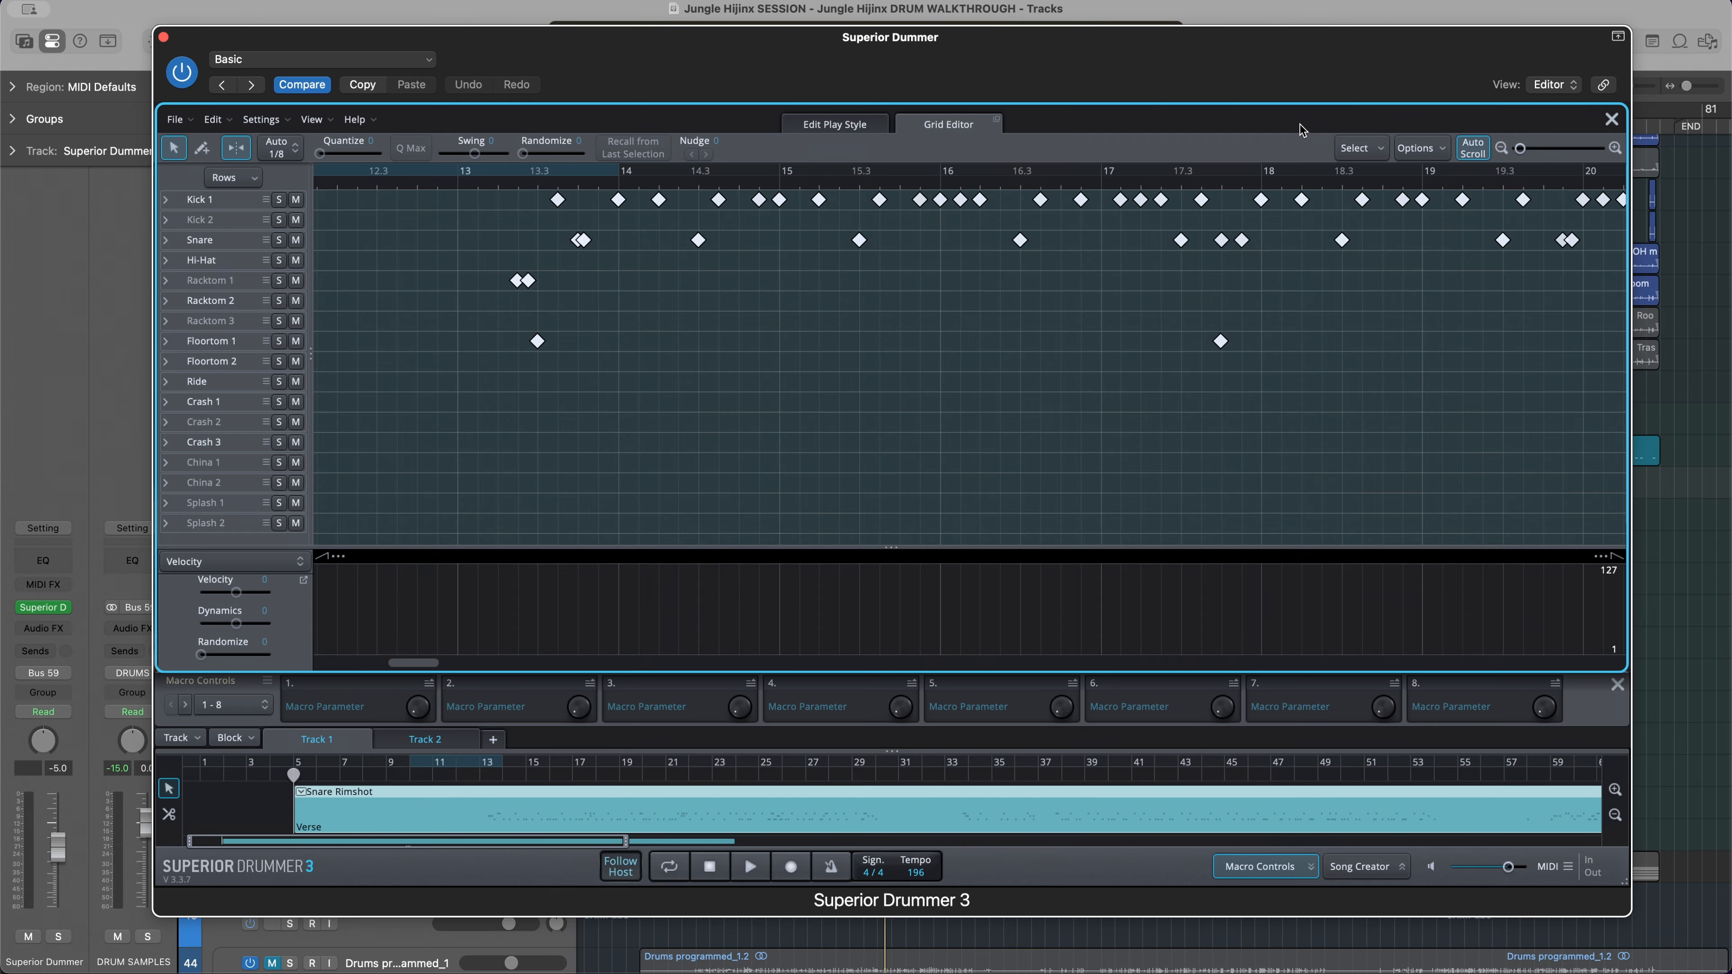
Close the Grid Editor and import Kick In.wav, Snr Top.wav, RT.wav and FT.wav from the Drum Multitracks folder in Finder into the Tracker
click(1611, 120)
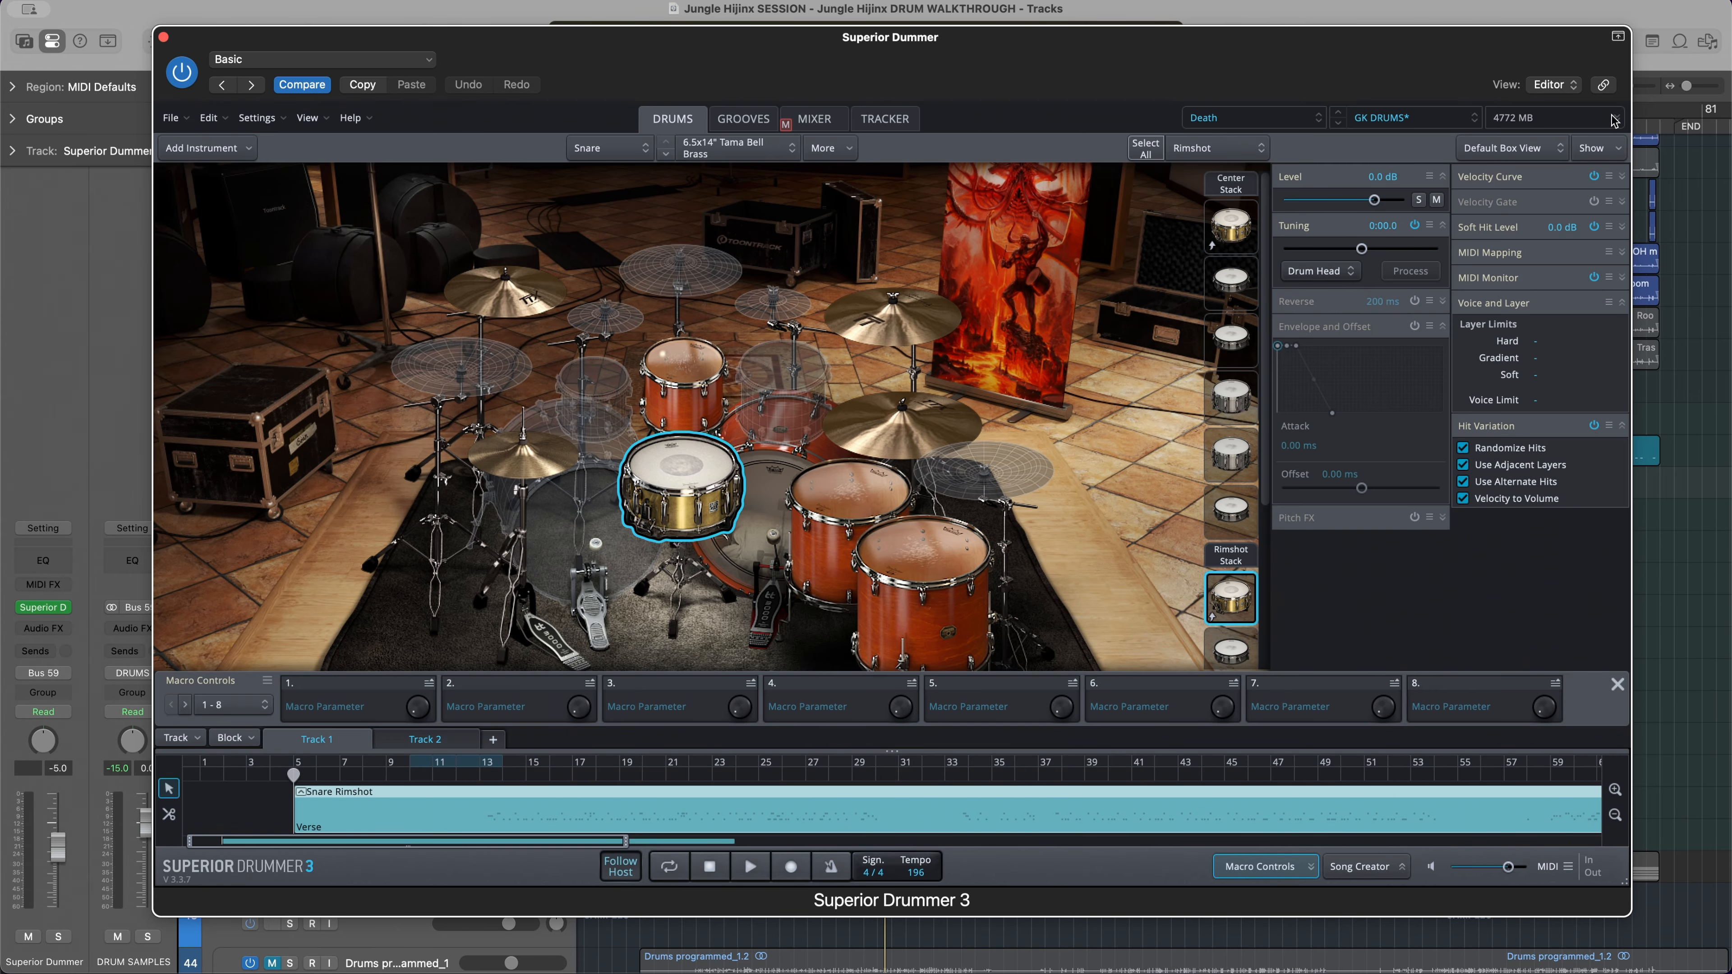
click(883, 121)
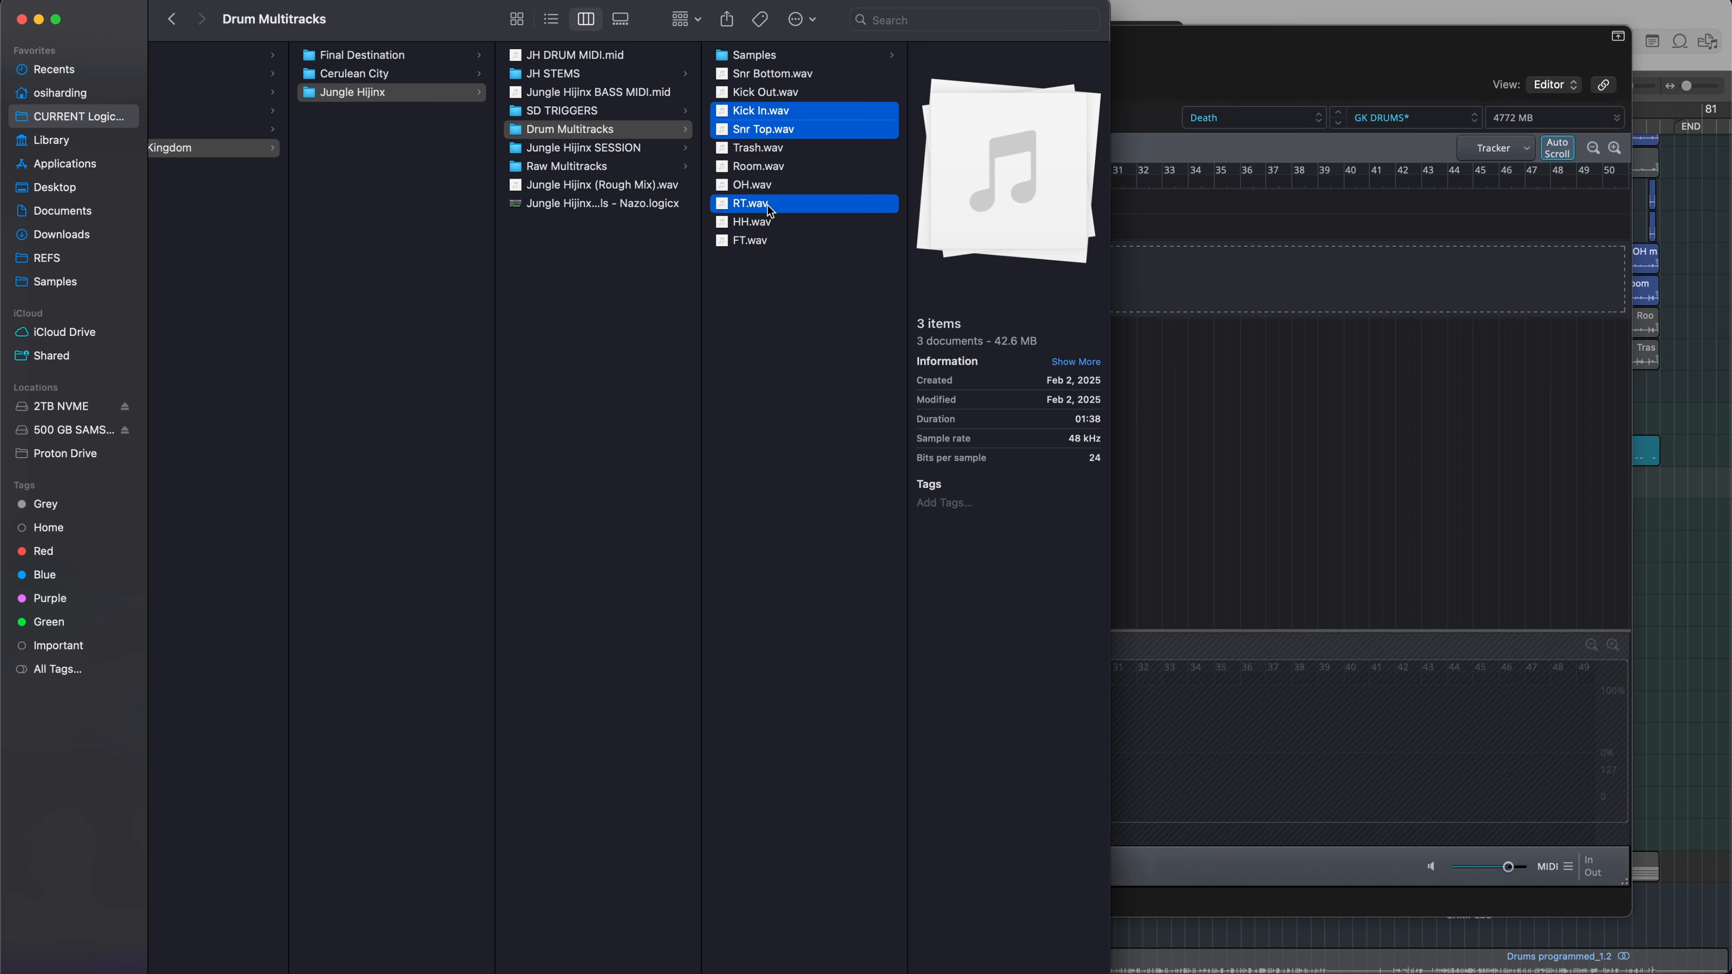
super+click(770, 240)
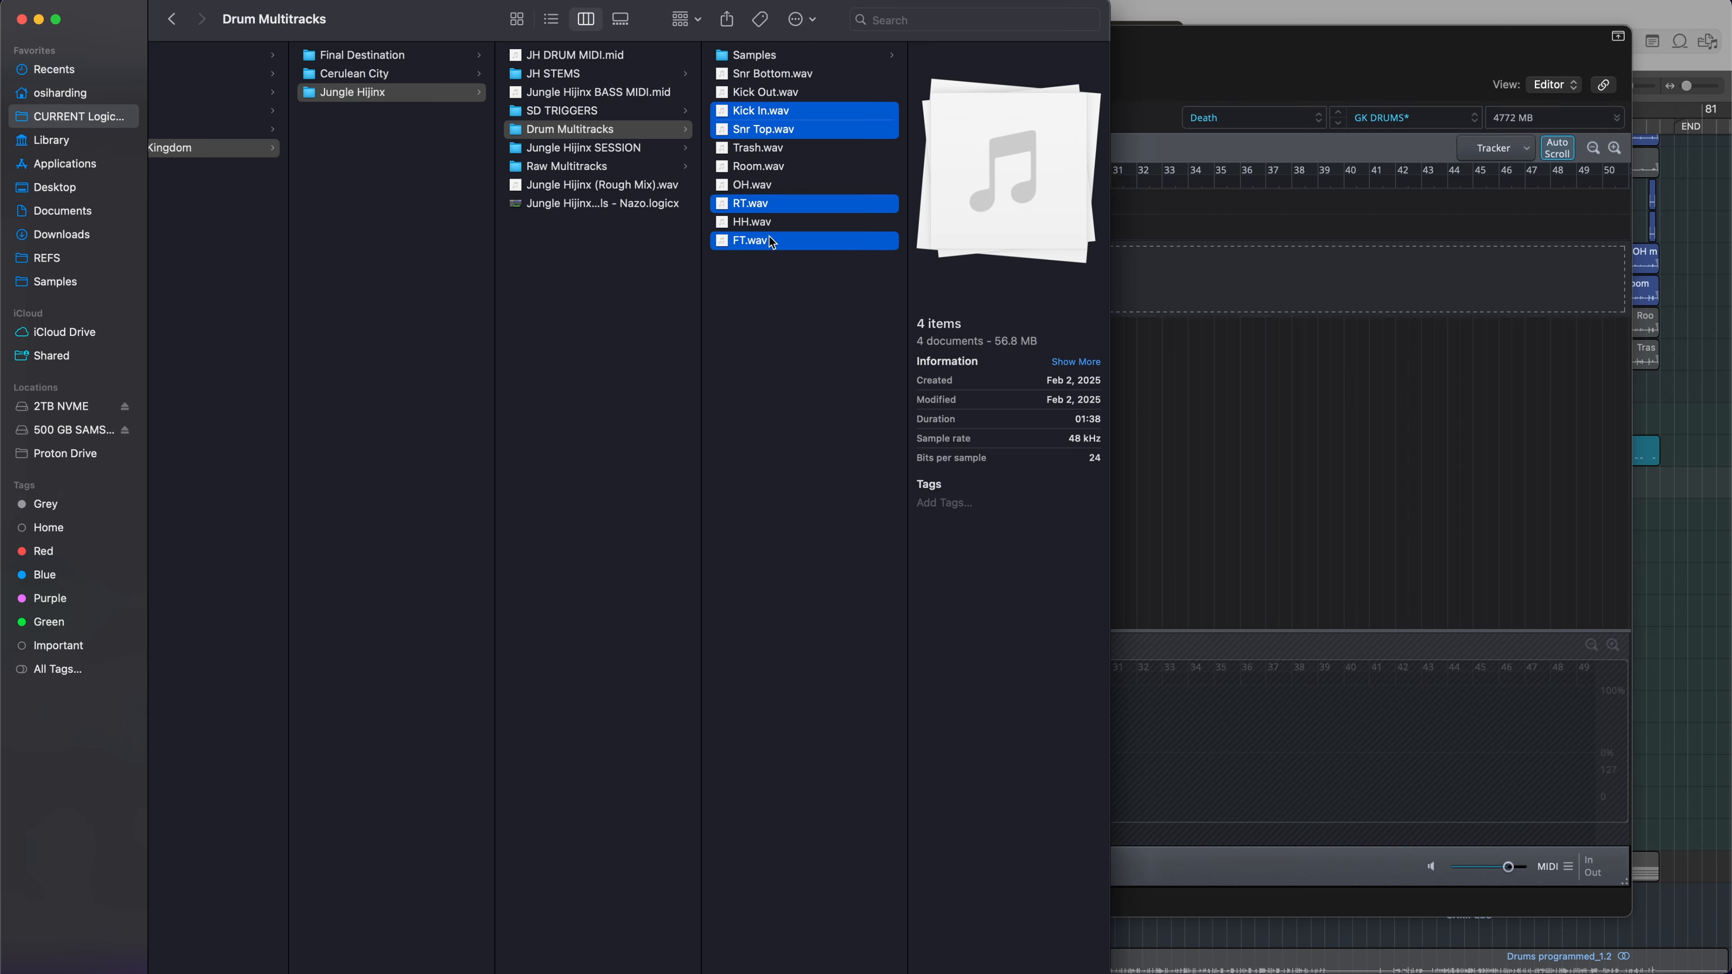
drag(751, 110, 1214, 300)
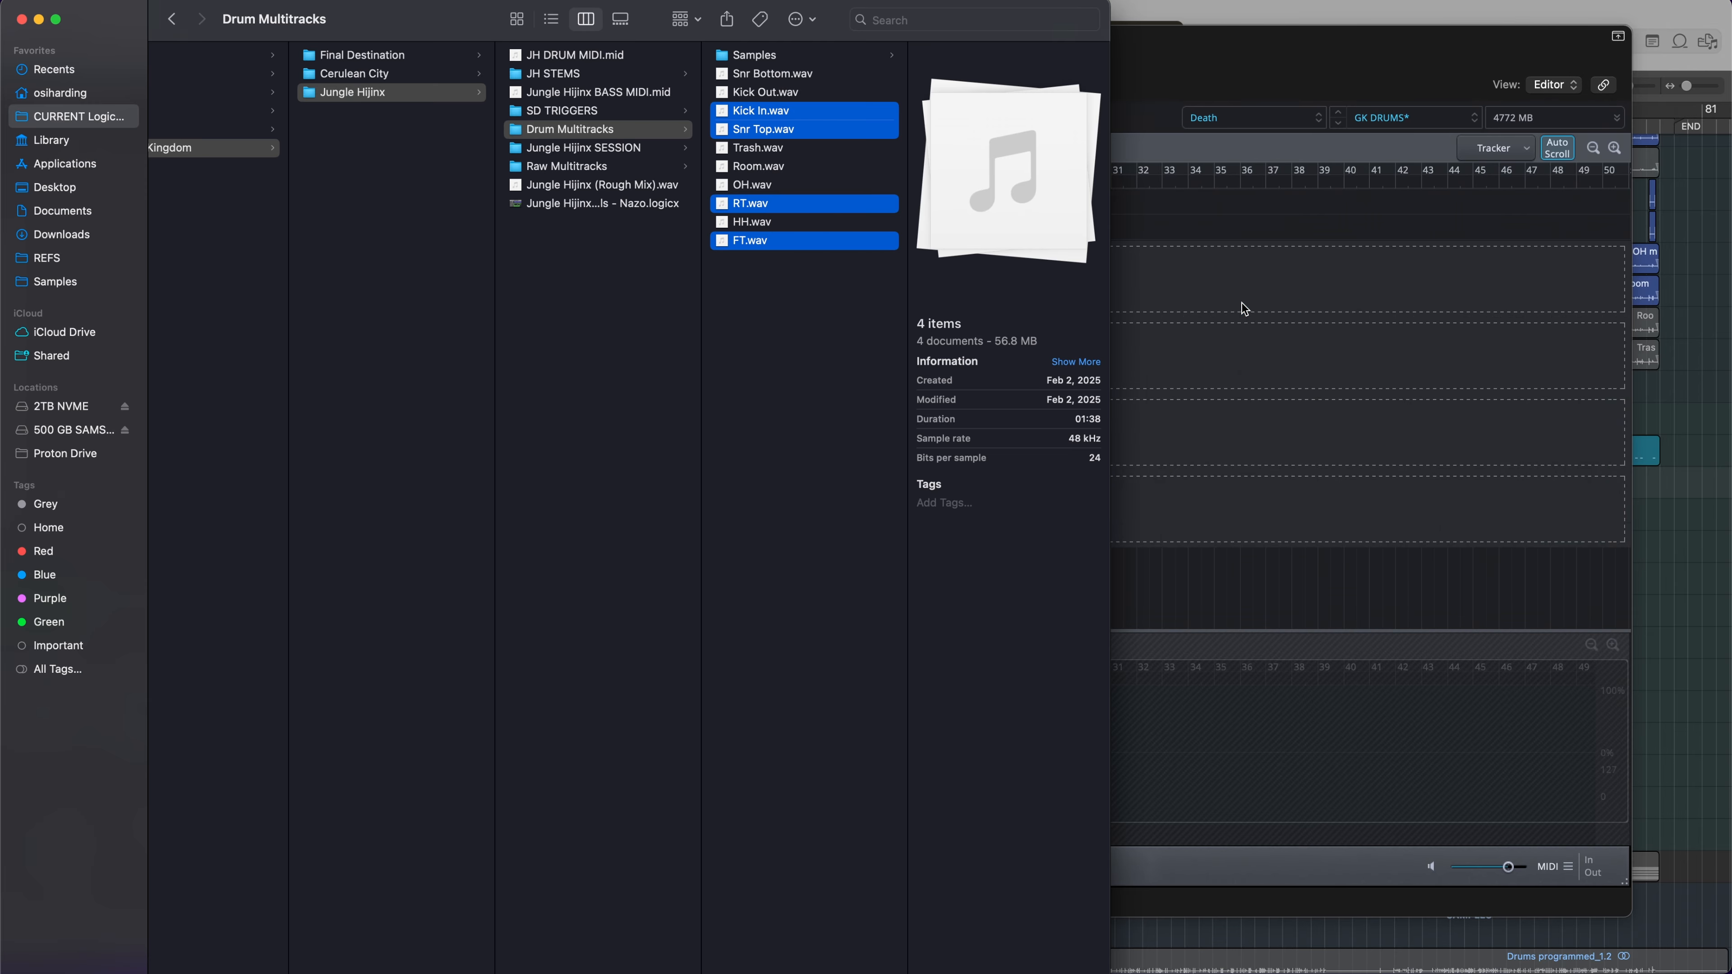
click(1154, 417)
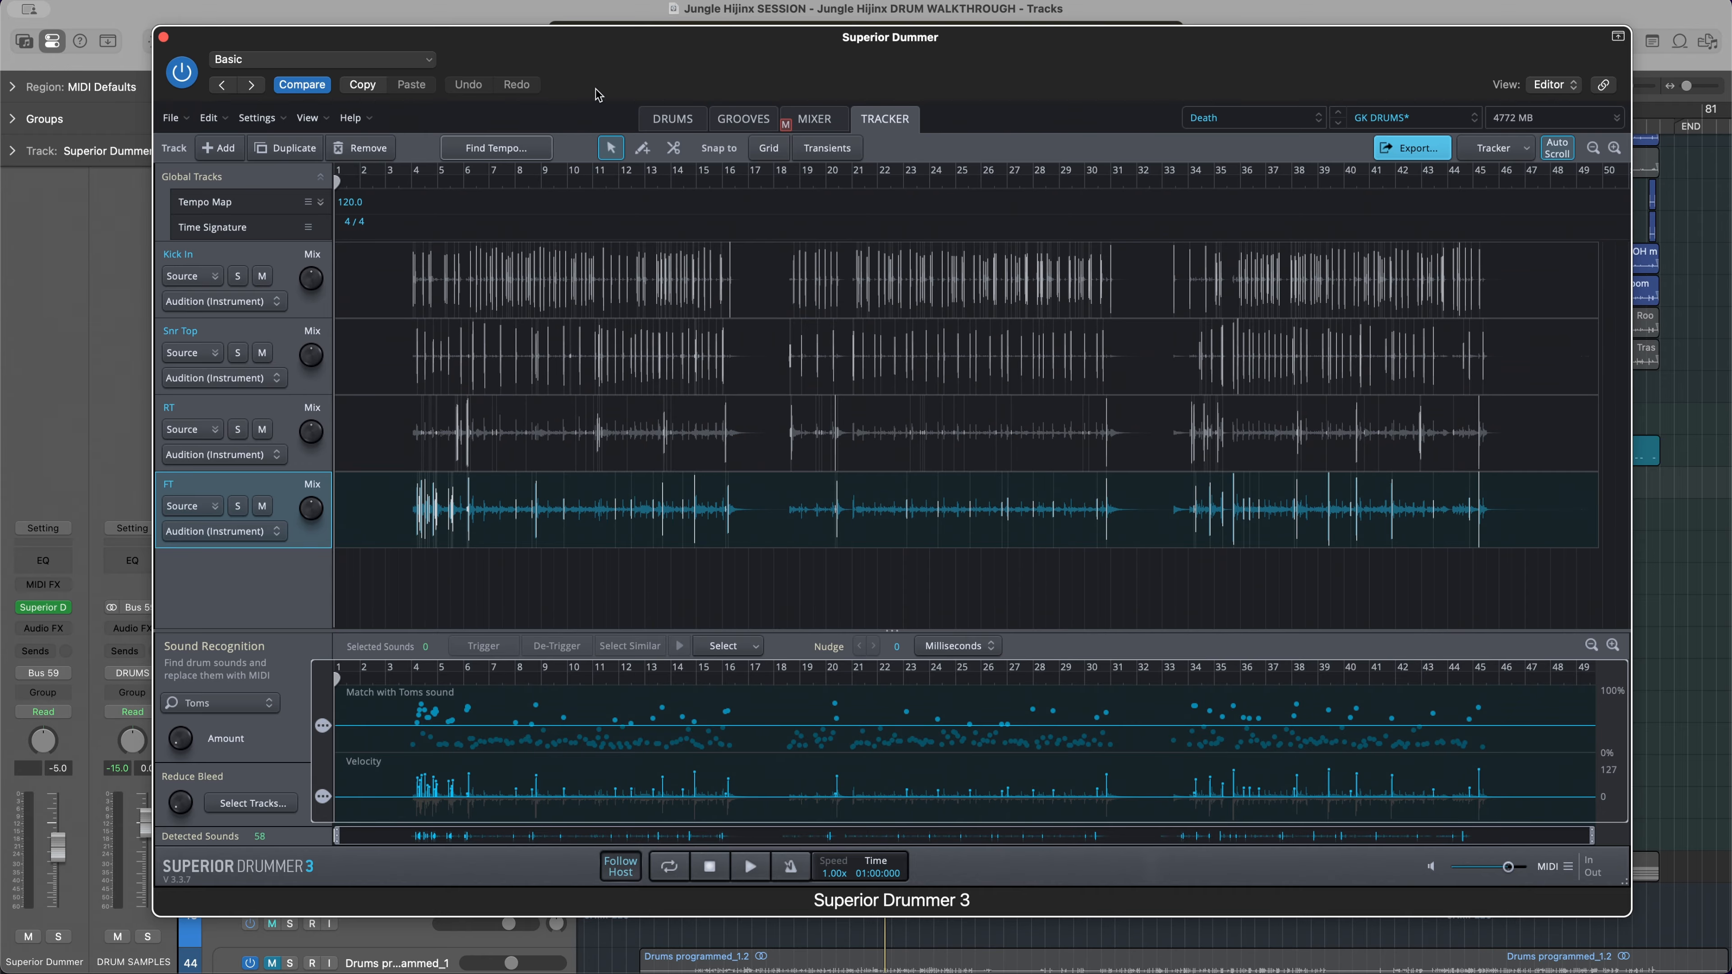
Play the imported source audio in the Tracker with the samples not yet blended in
key(space)
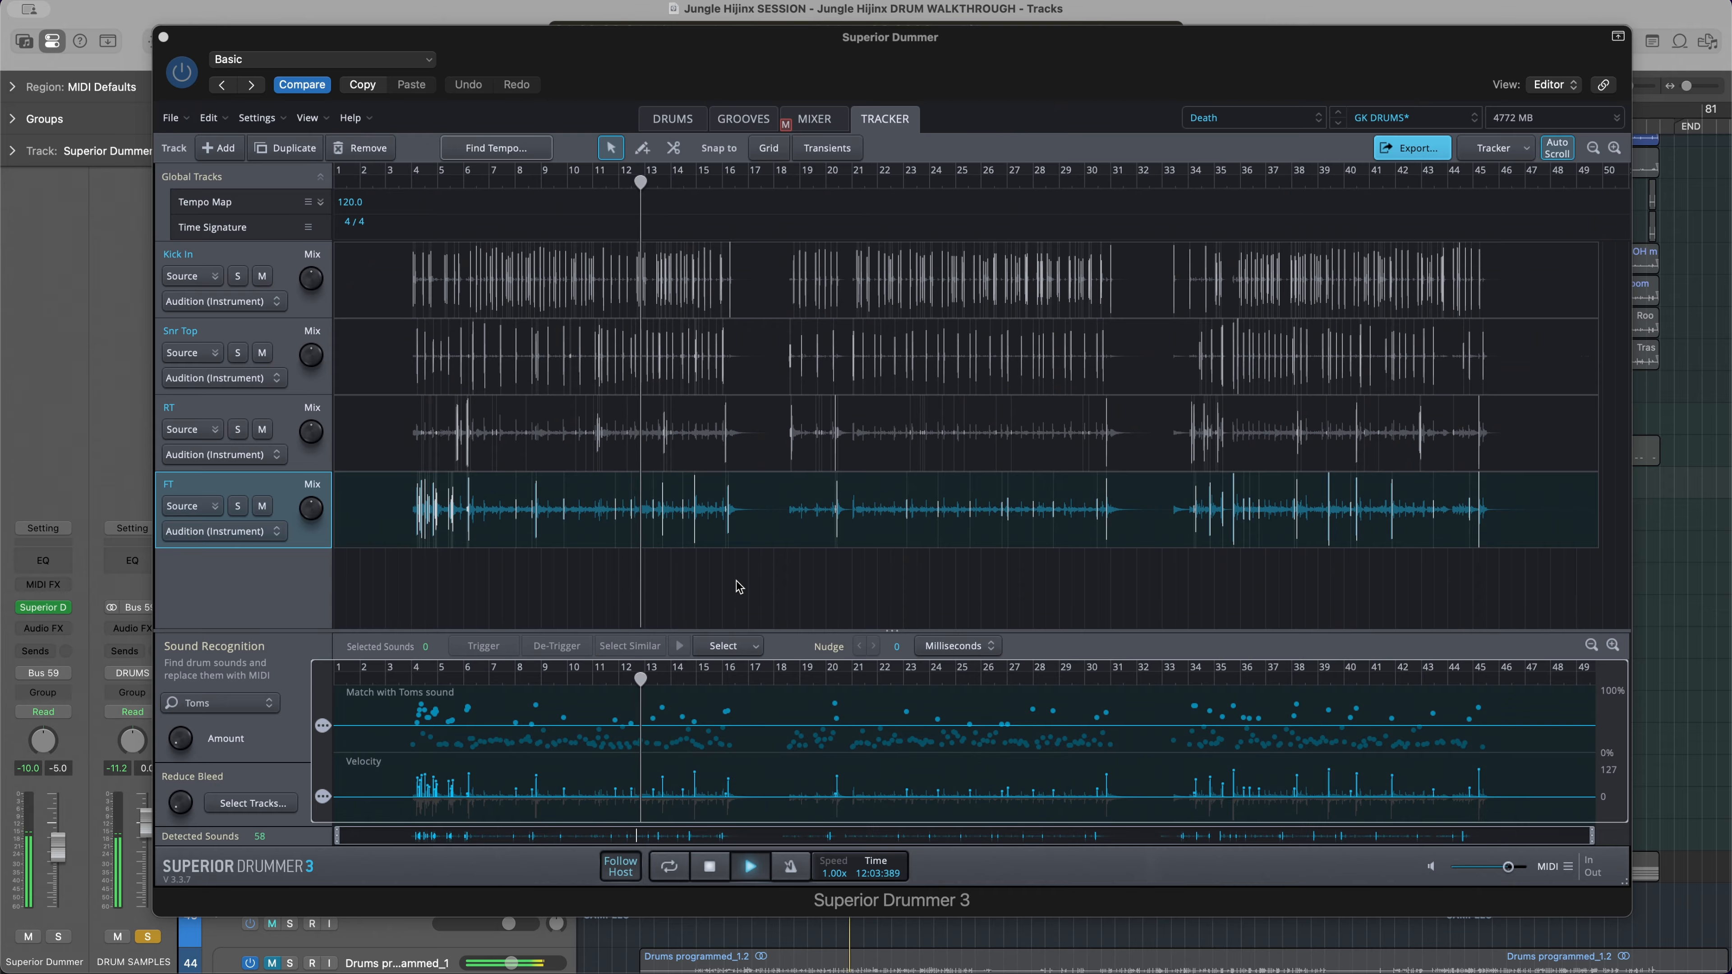
key(space)
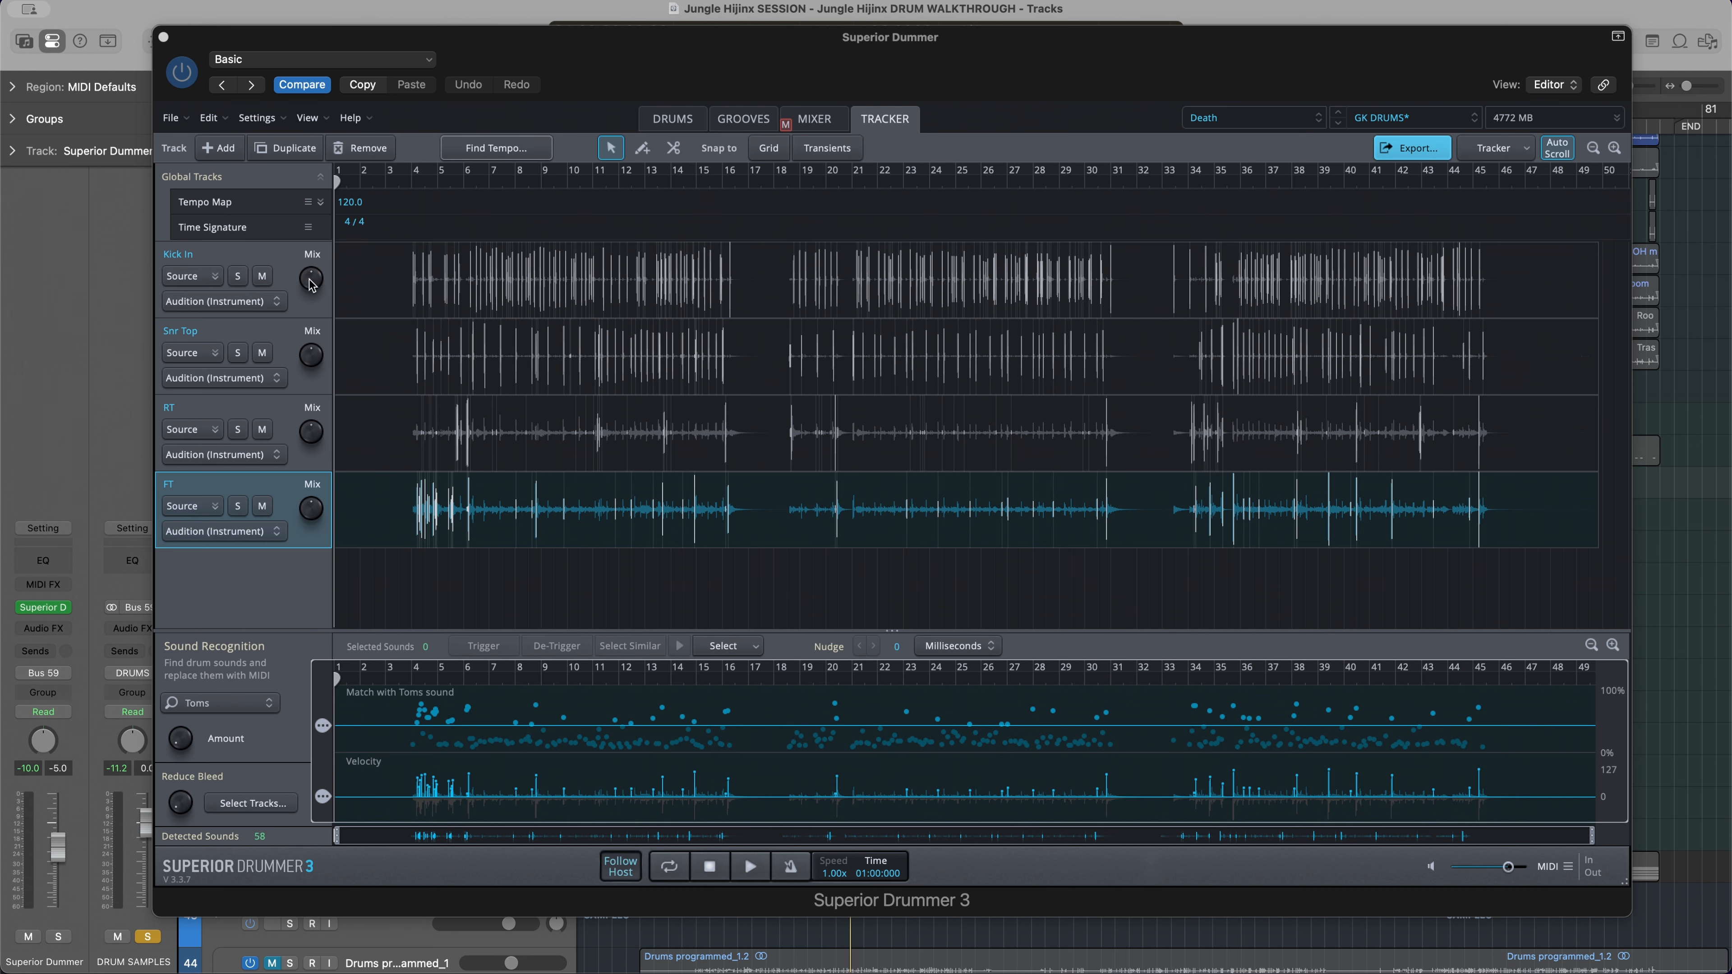
Set the mix of the Kick In, Snr Top, RT and FT tracks to 100% samples audio and play the result
drag(312, 285, 329, 197)
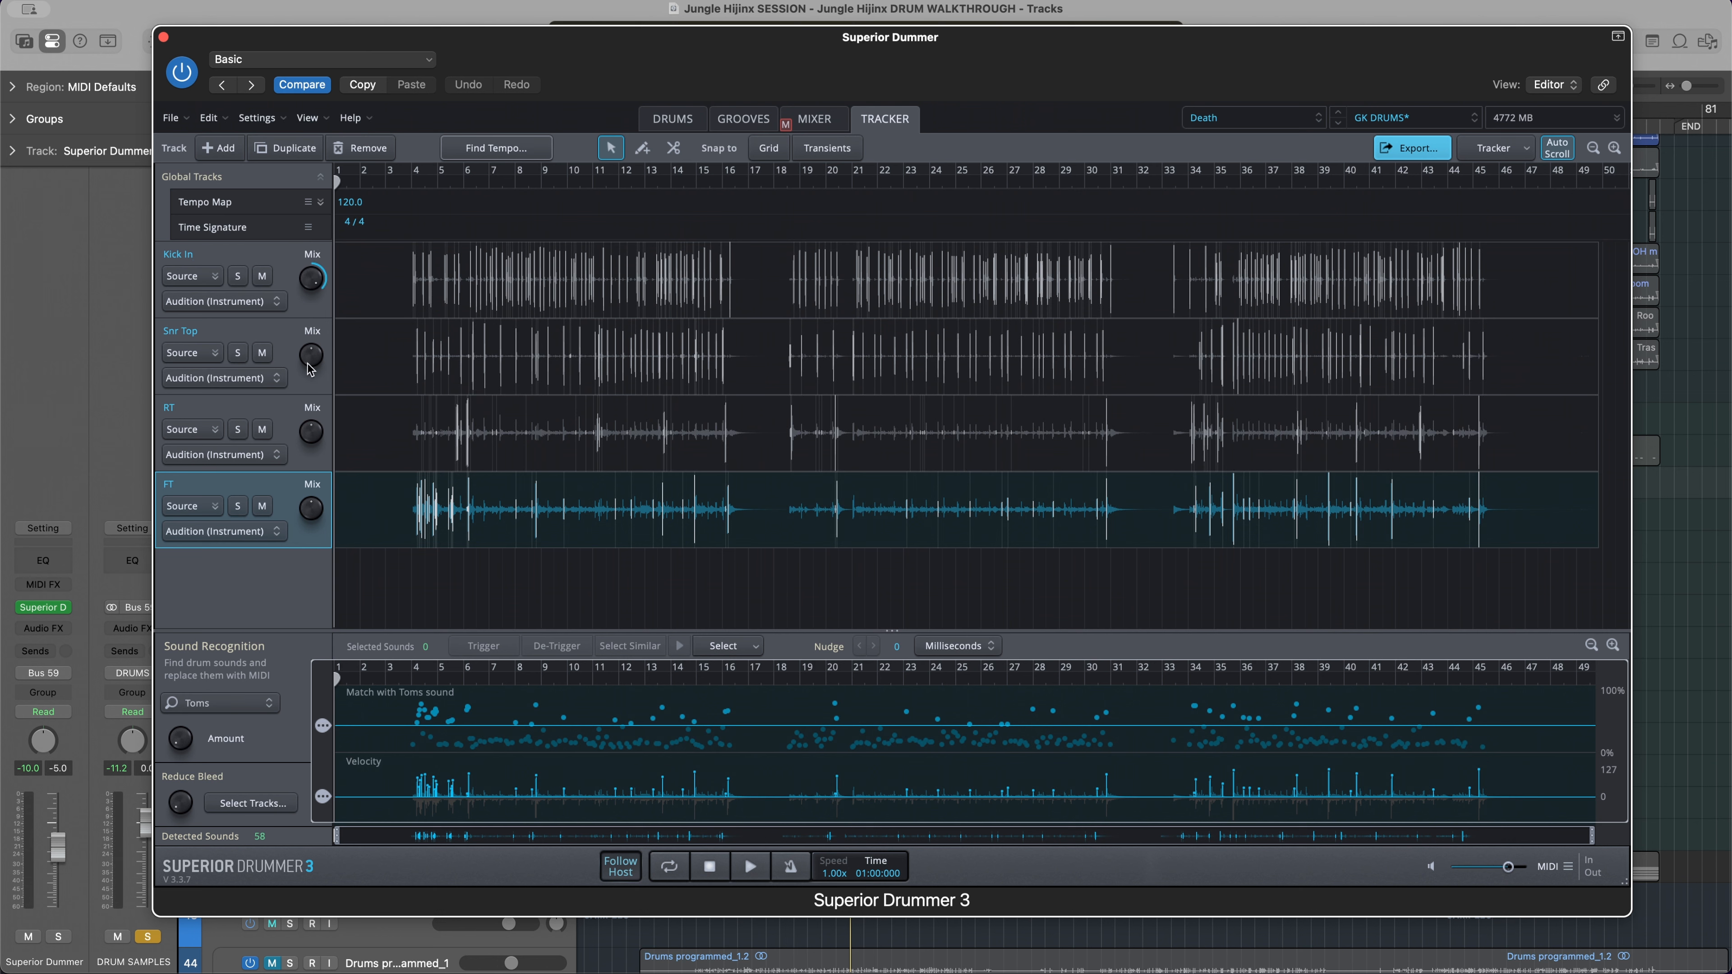
drag(308, 367, 328, 219)
drag(311, 442, 333, 297)
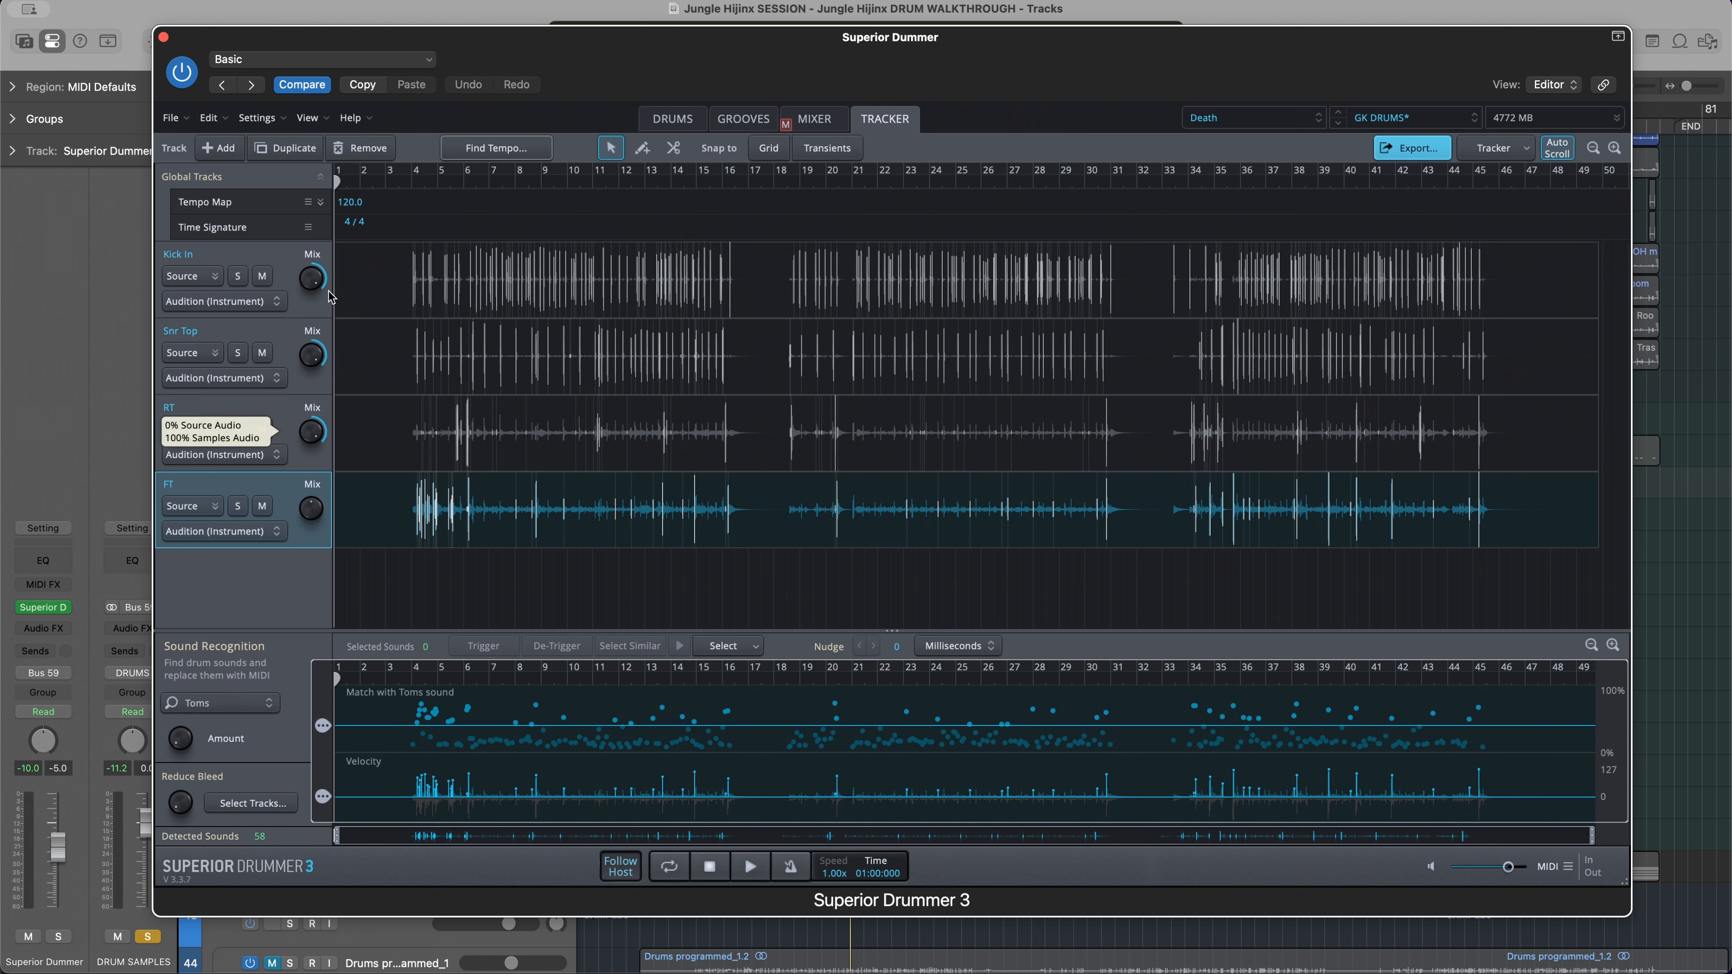
drag(312, 518, 327, 372)
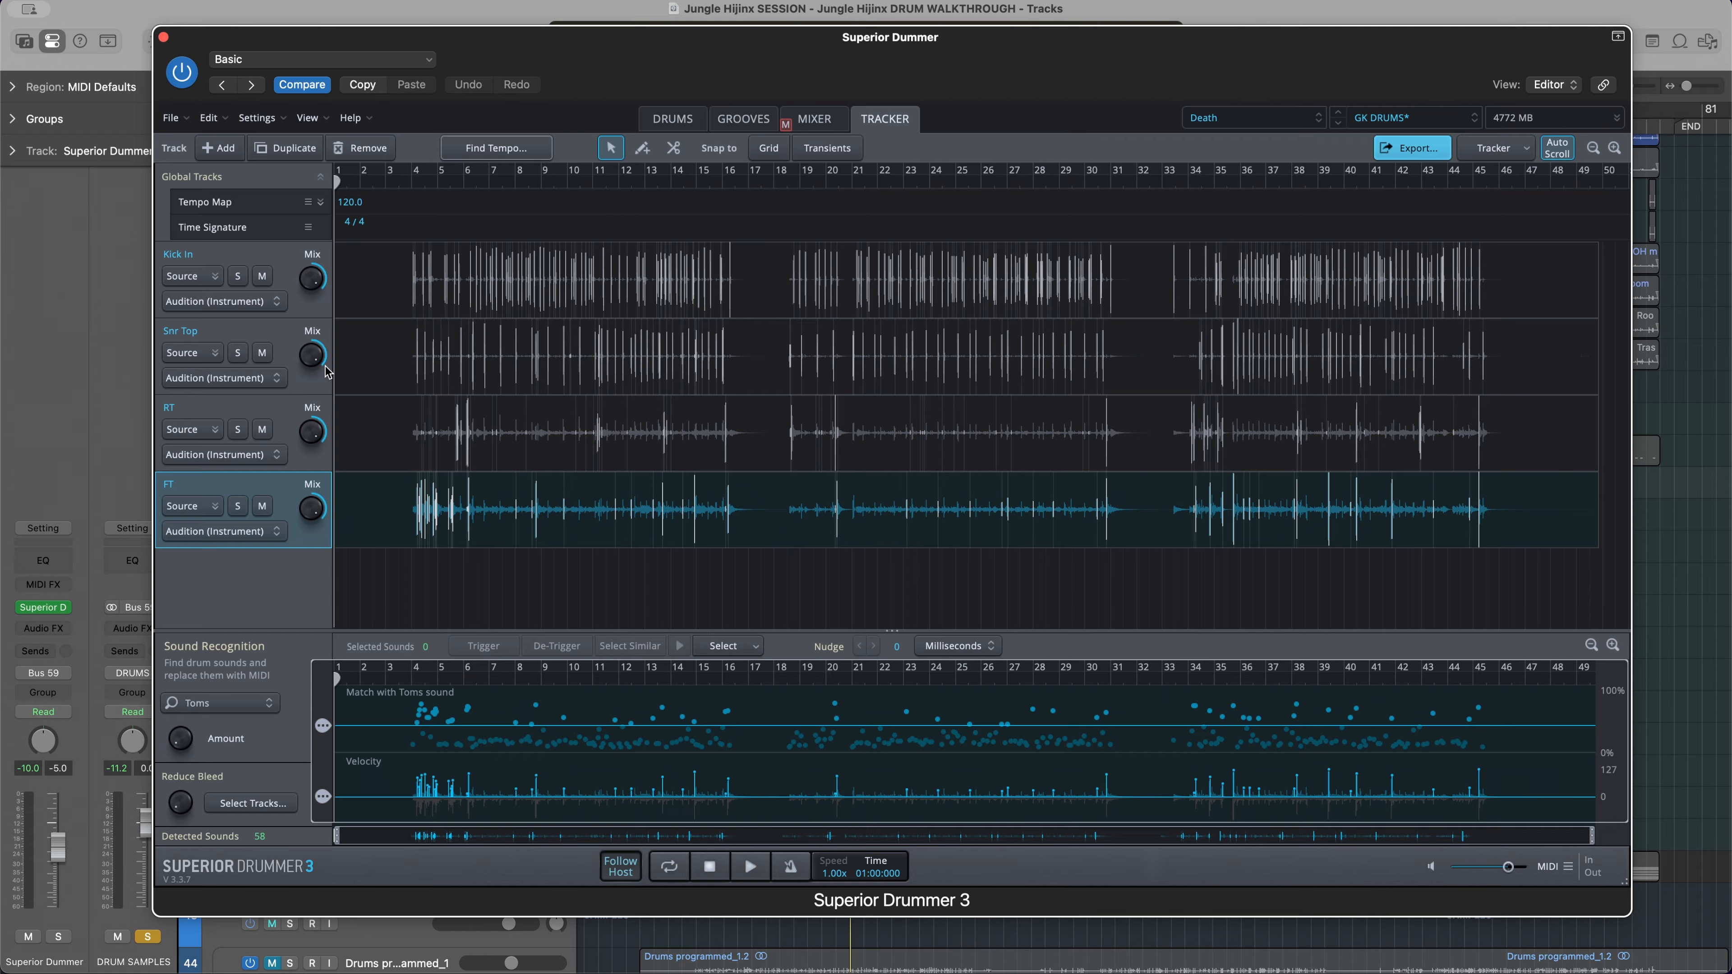
key(space)
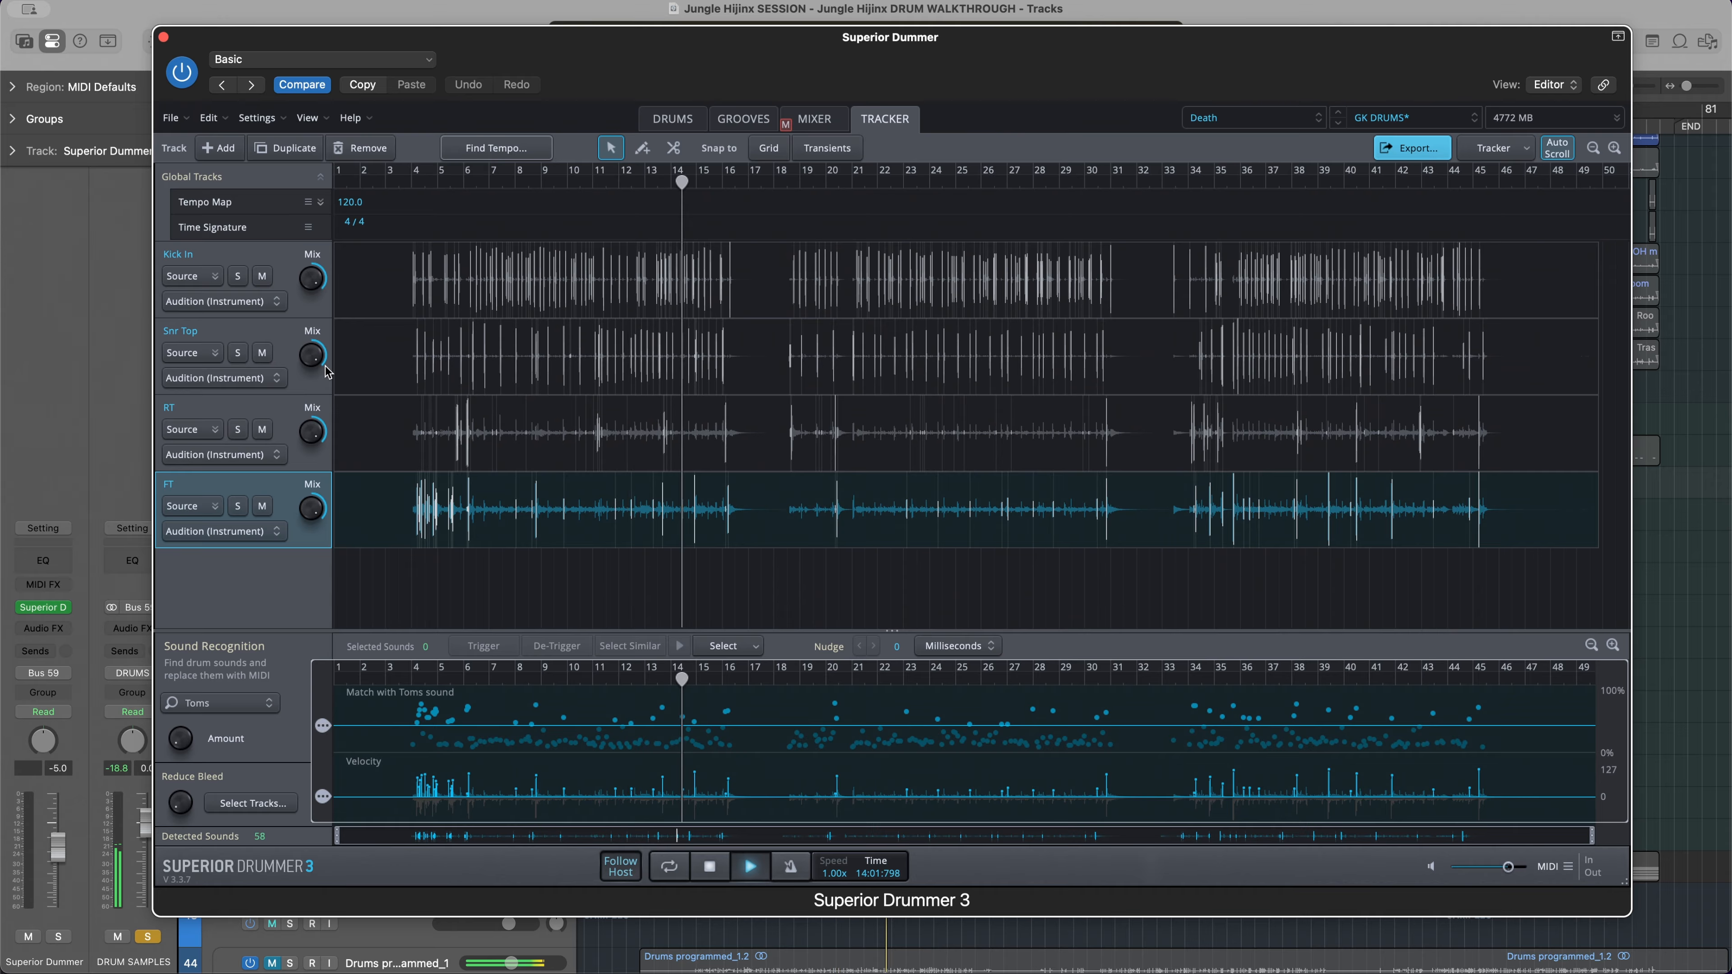
key(space)
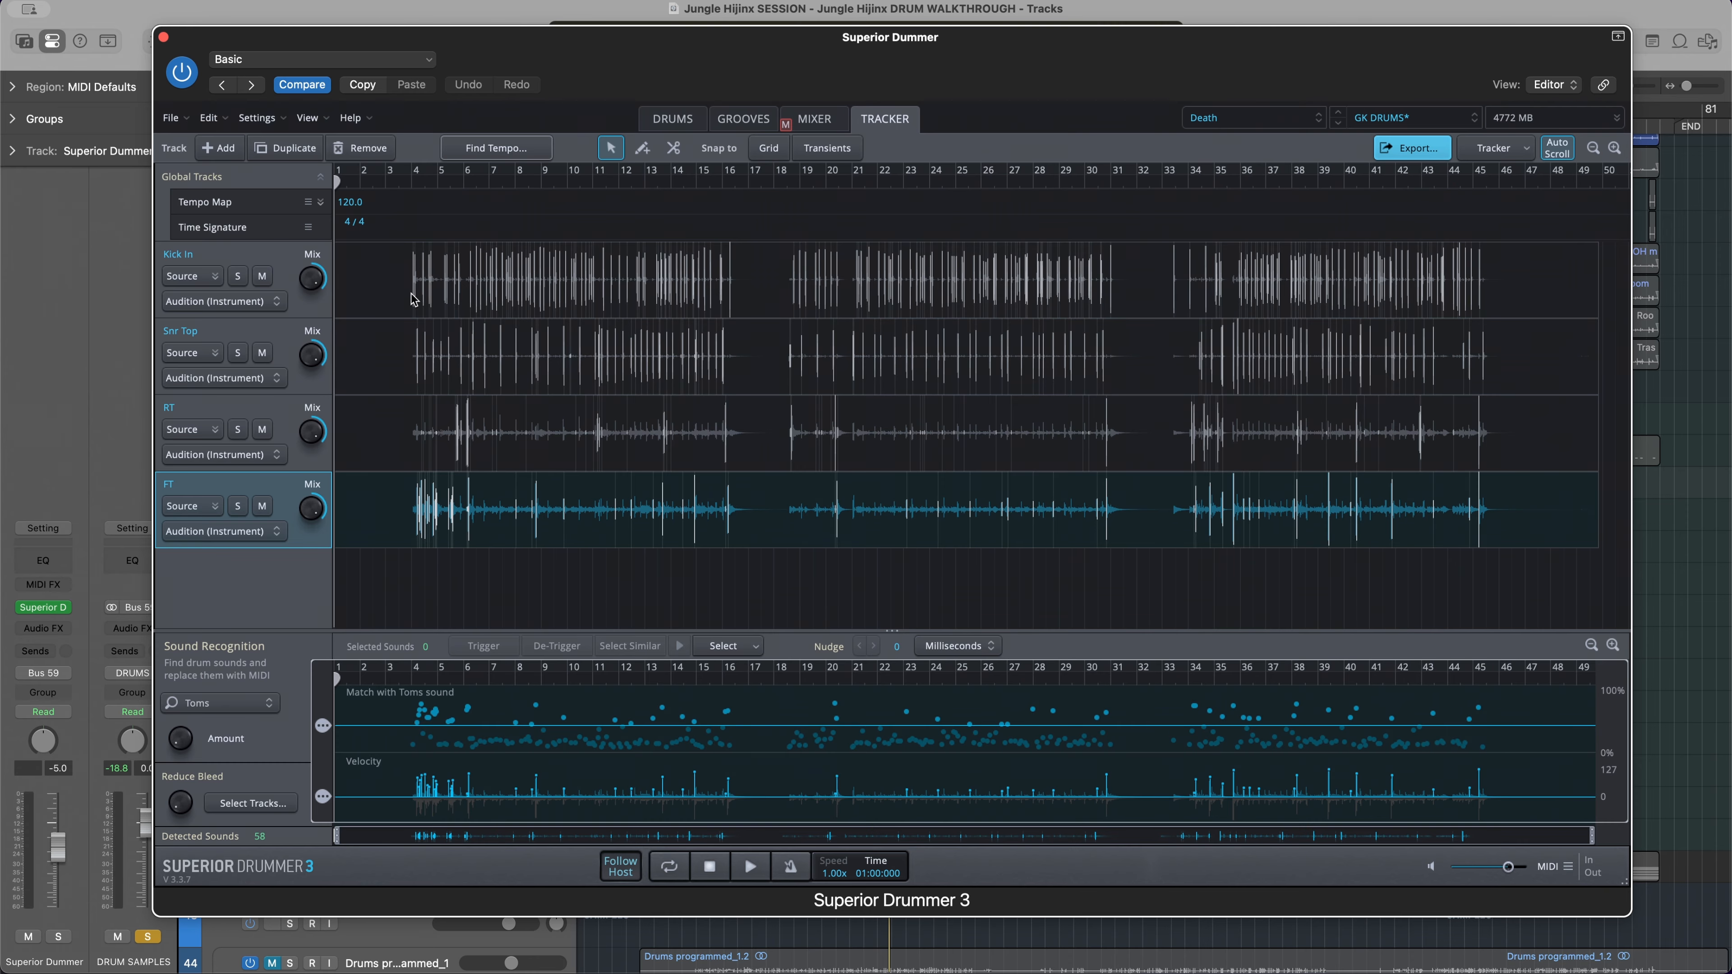
Select the Kick In track in the Tracker, then its last kick hit before bar 5
scroll(414, 298, up, 10)
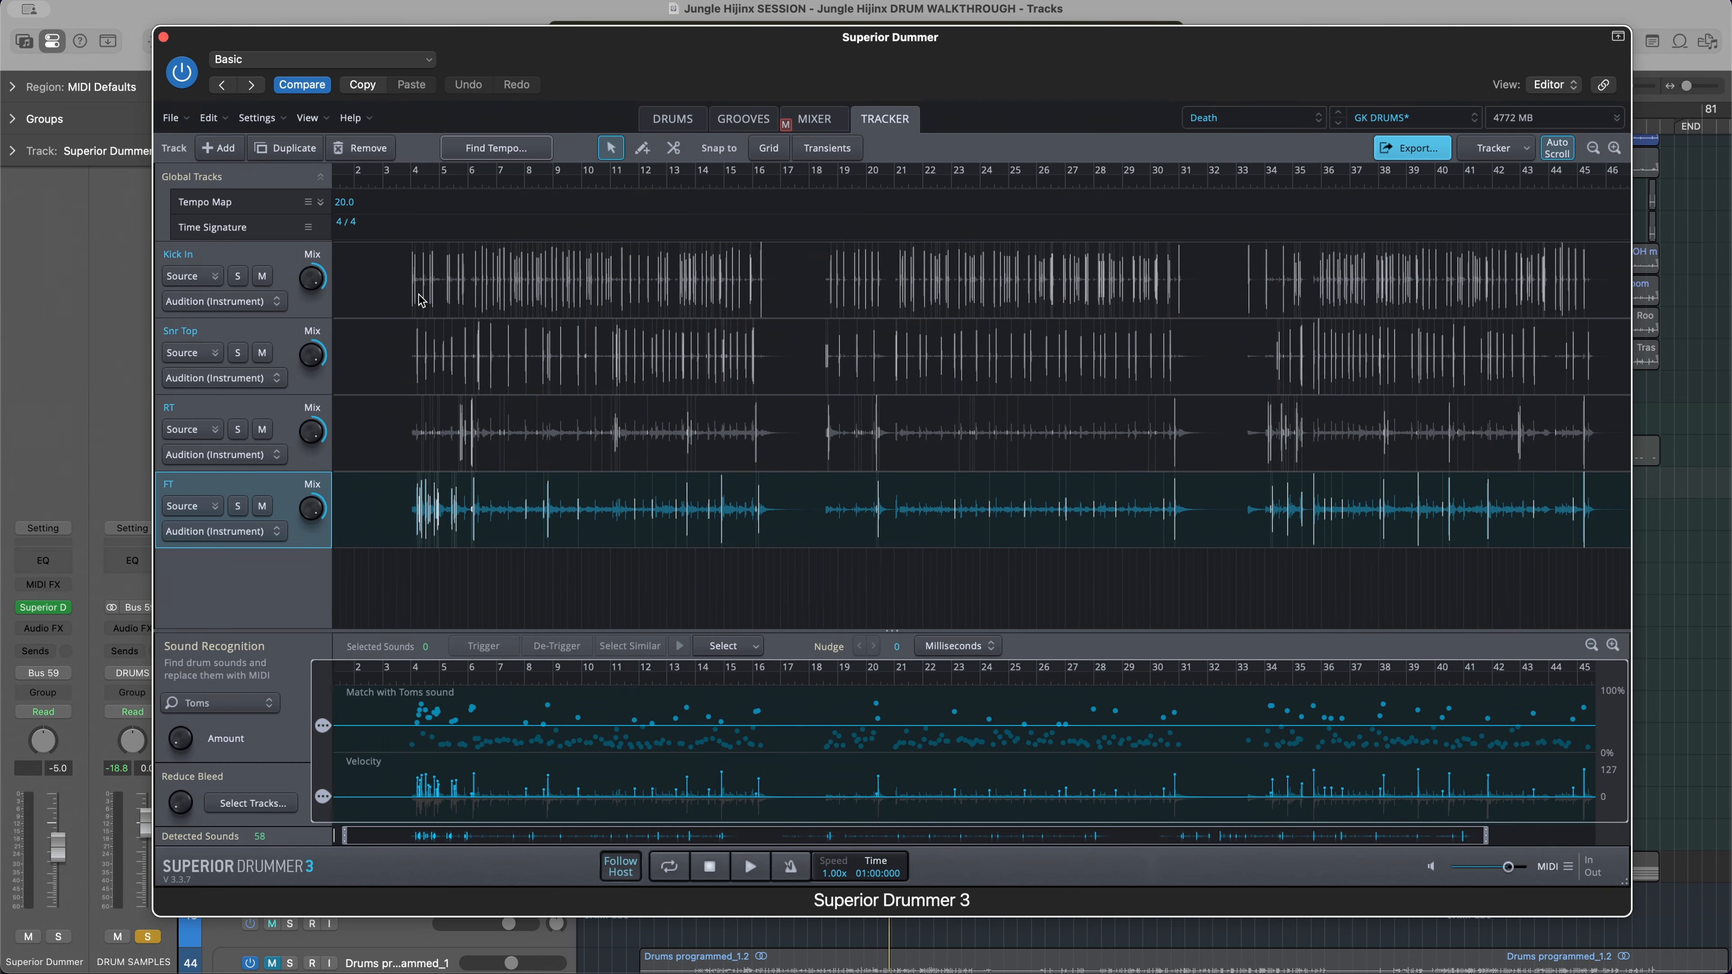
scroll(421, 298, up, 5)
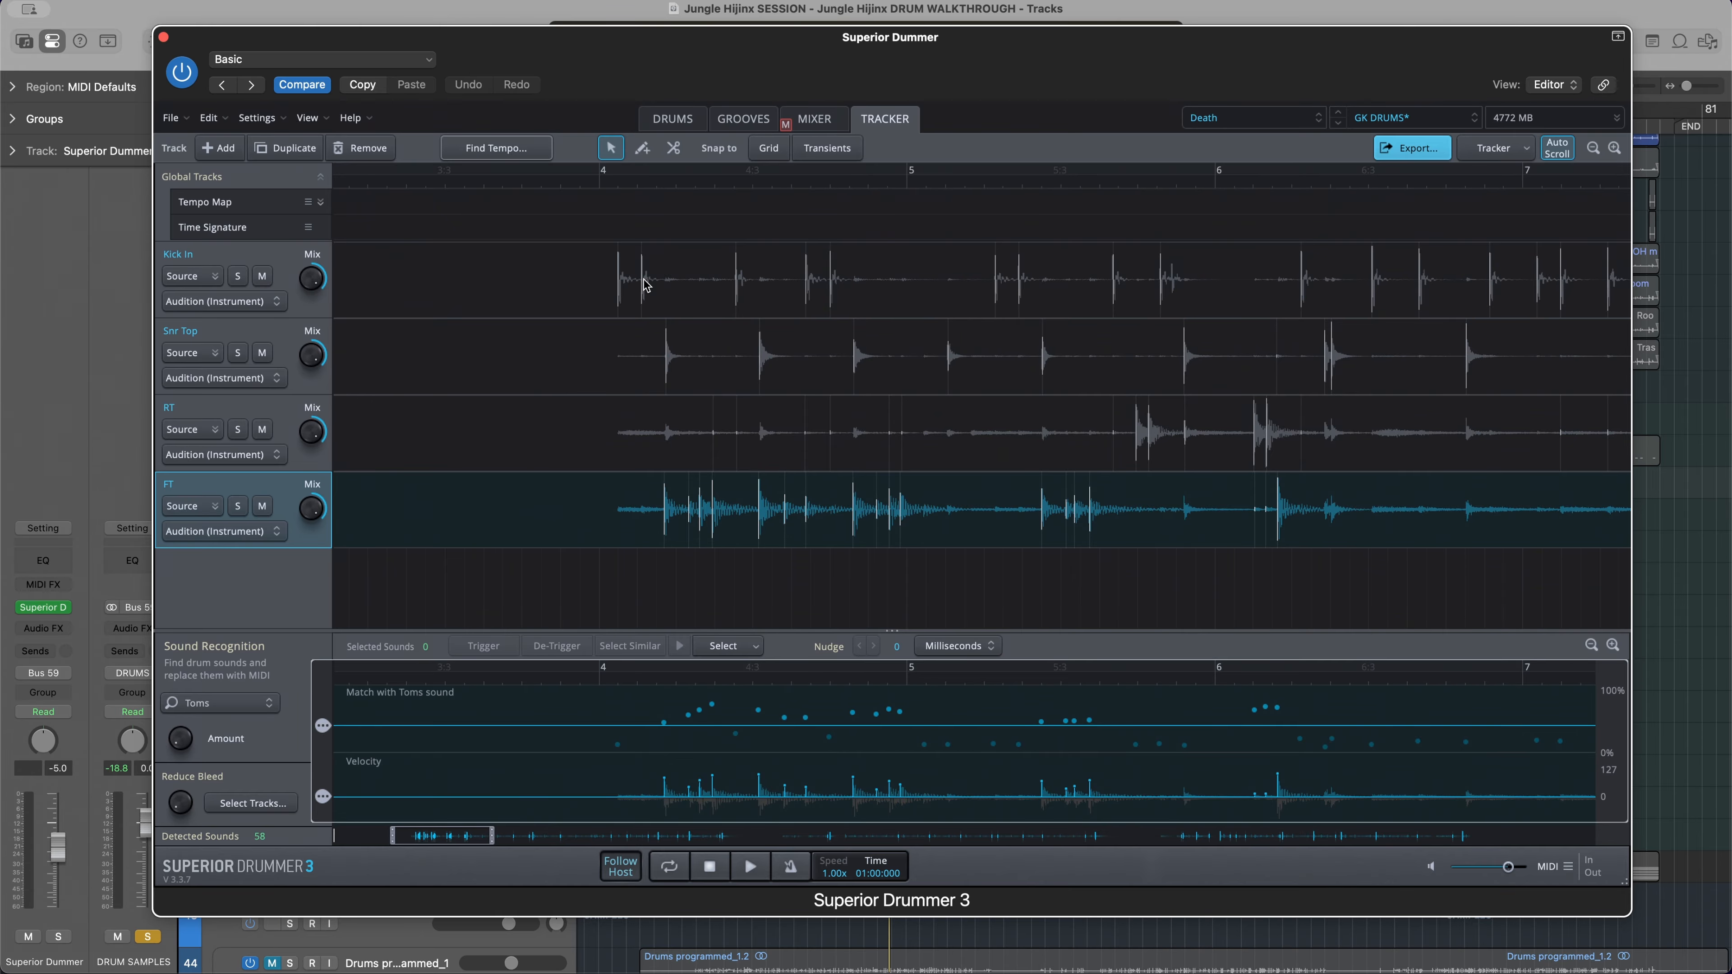
scroll(621, 280, up, 3)
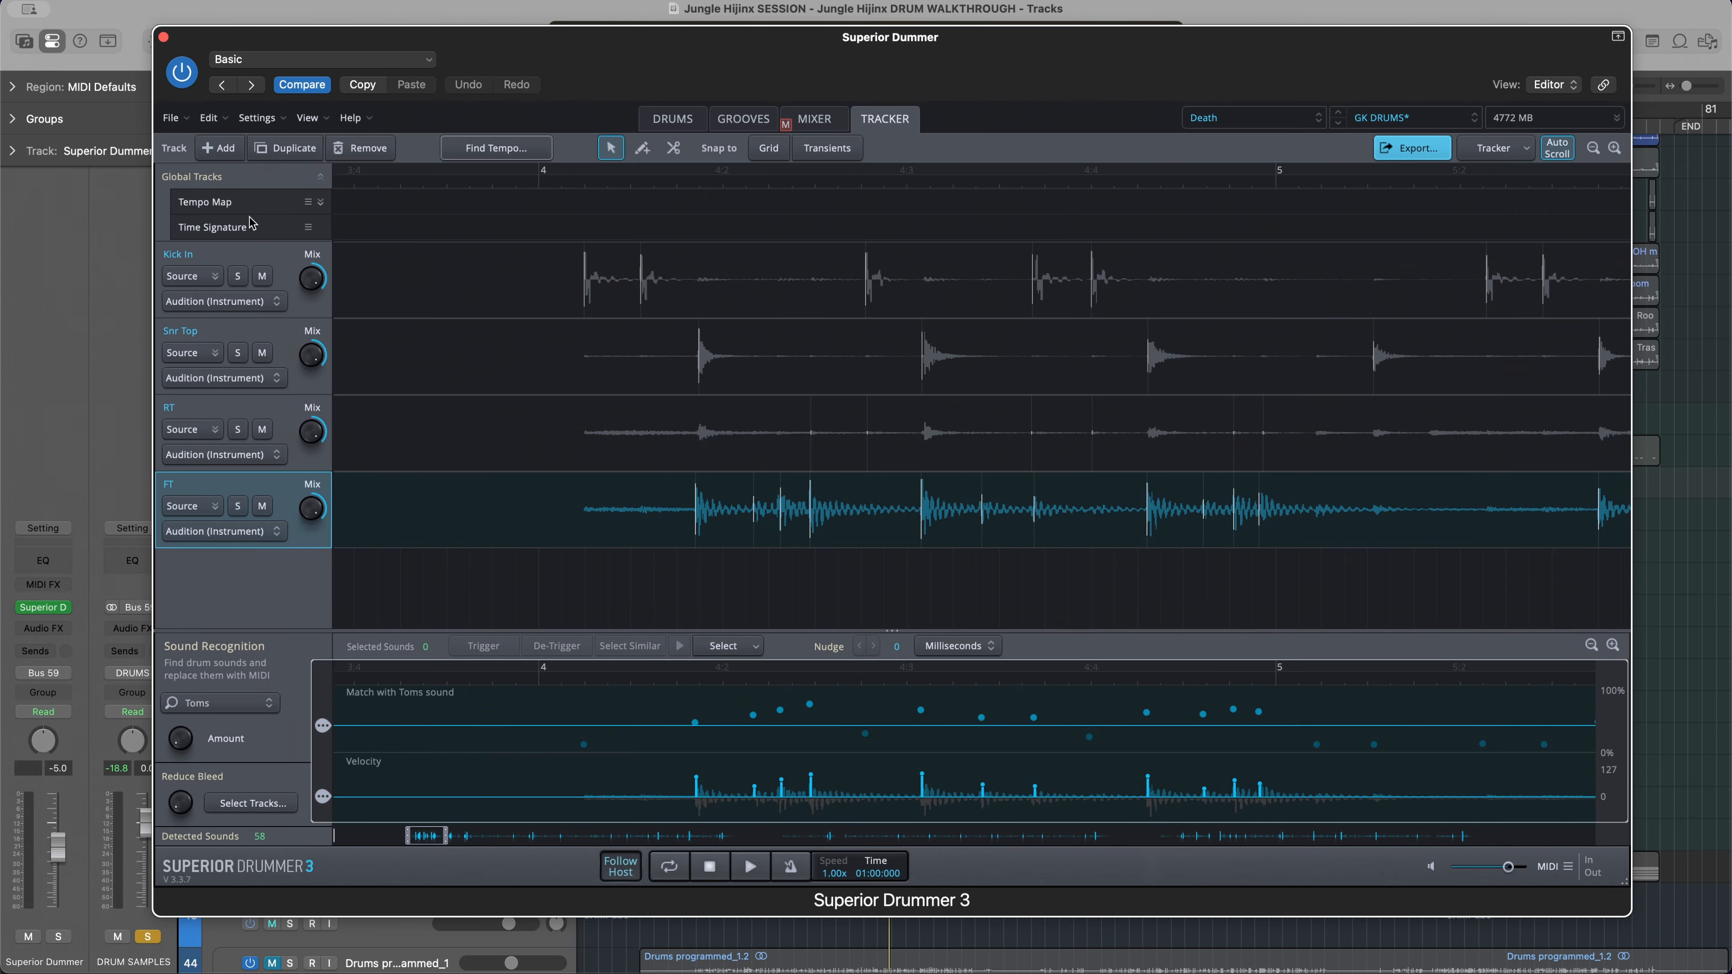
click(258, 247)
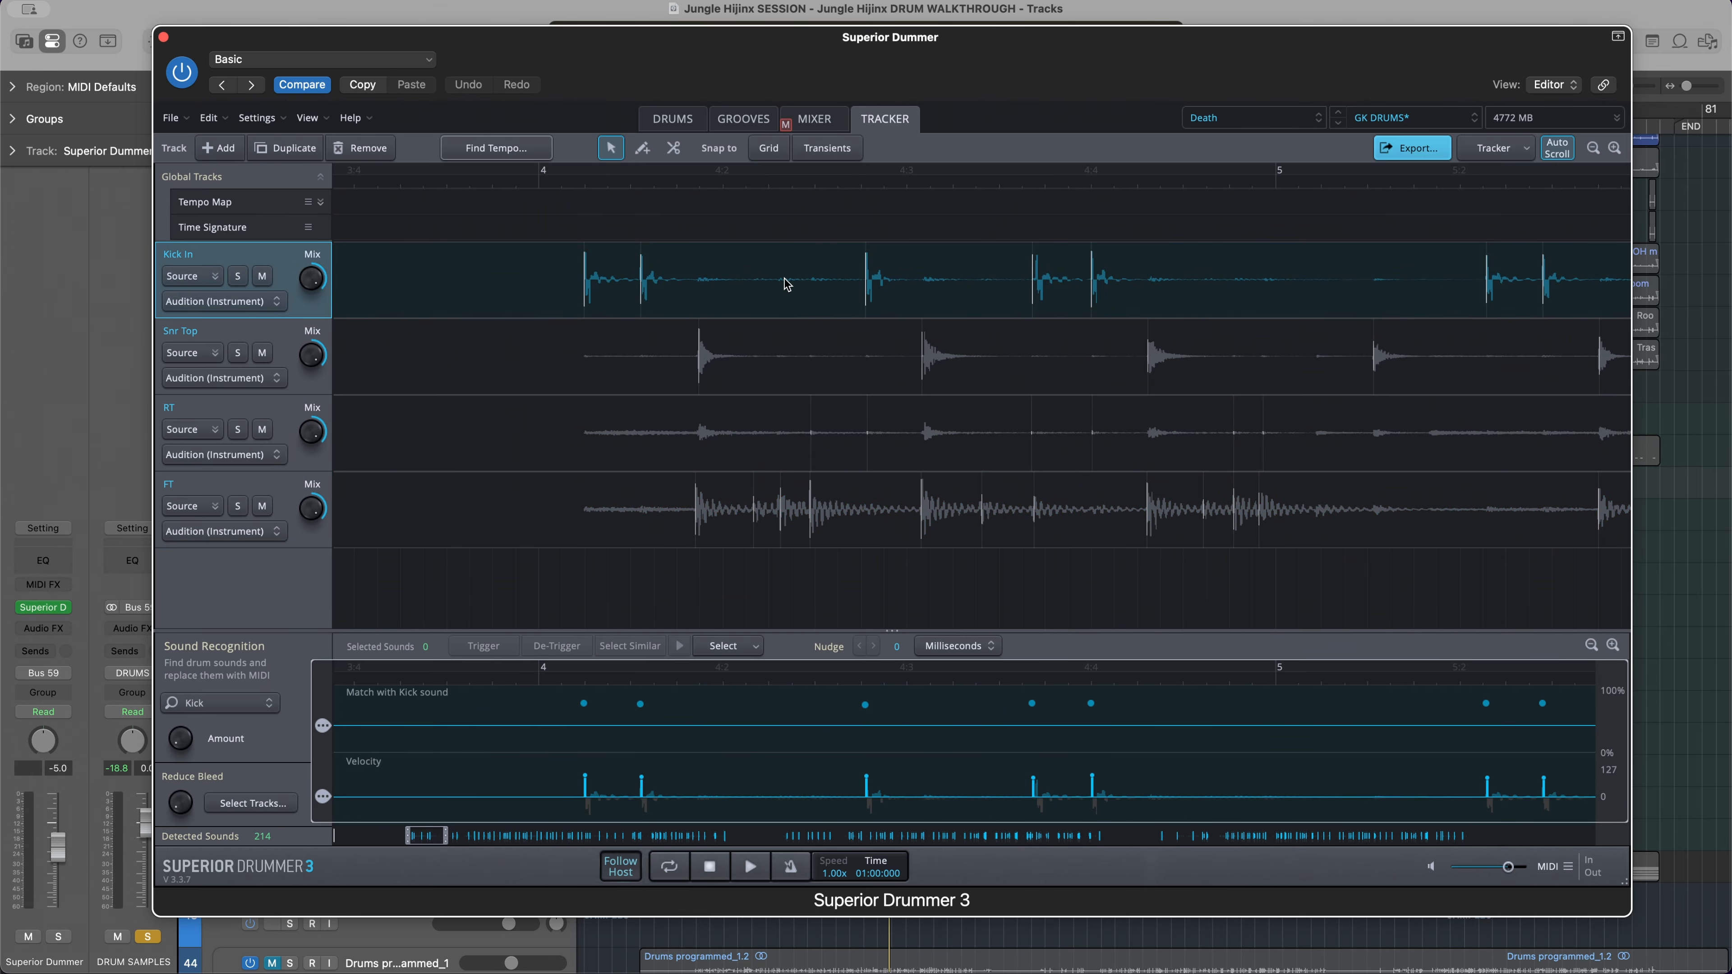
scroll(816, 292, down, 2)
click(812, 284)
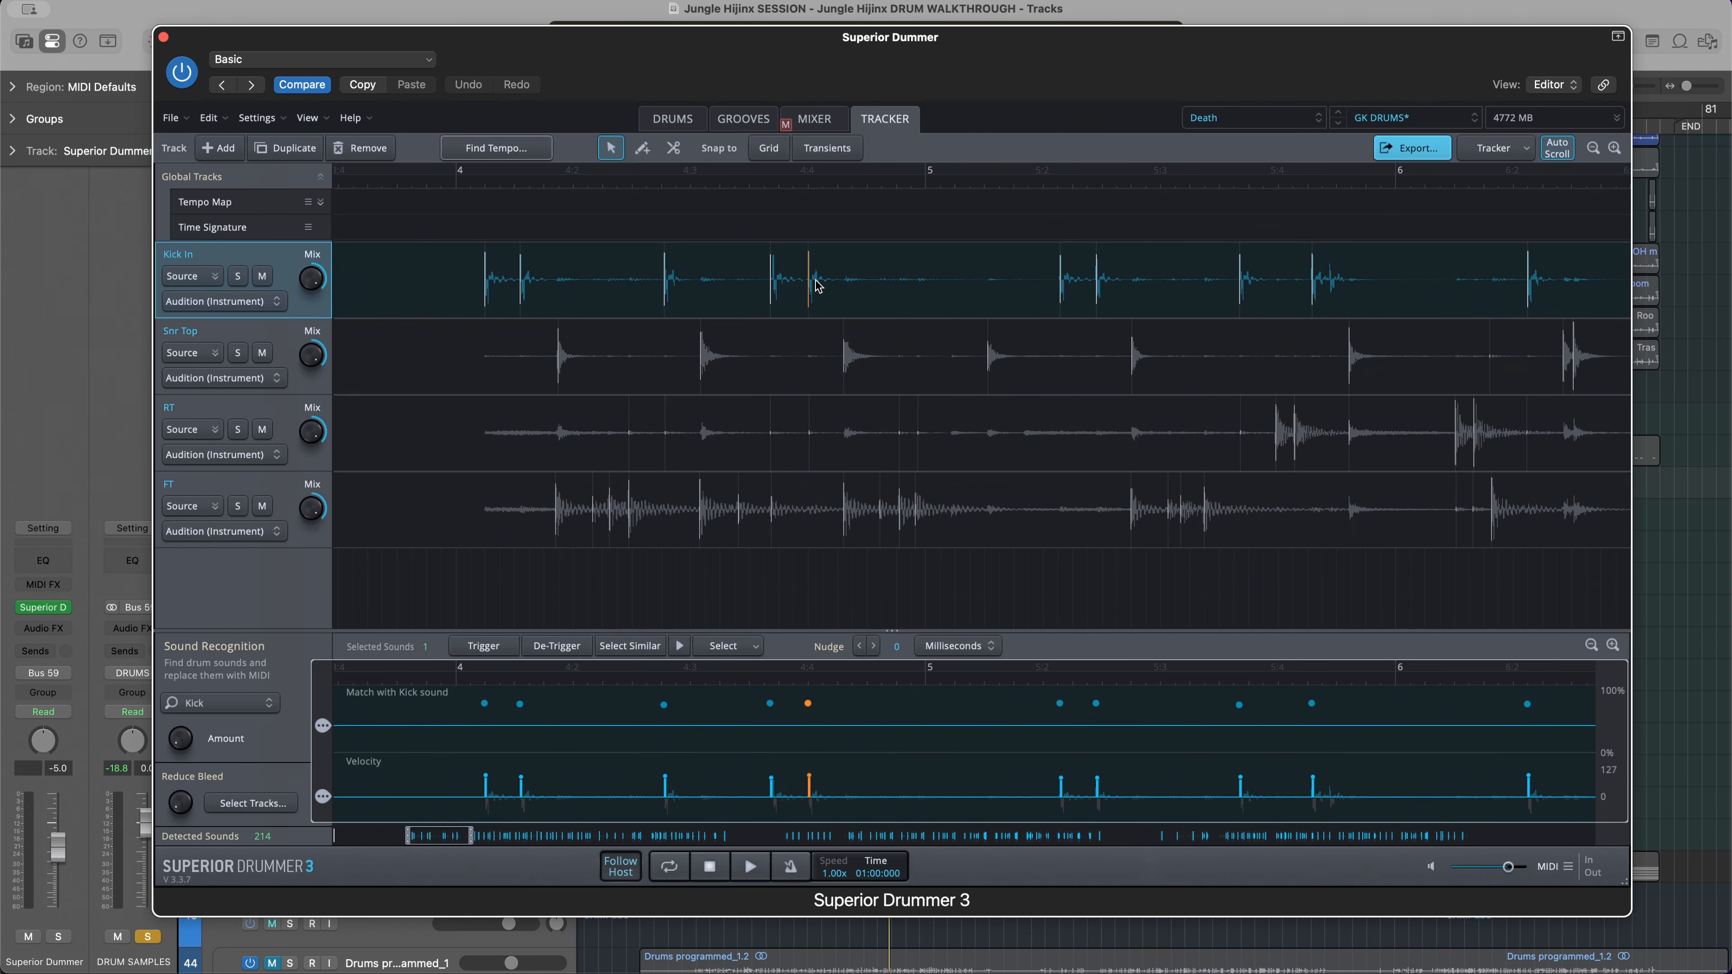
Examine the detected kick hits along the Kick In waveform from bar 4 through bar 23
scroll(880, 287, right, 5)
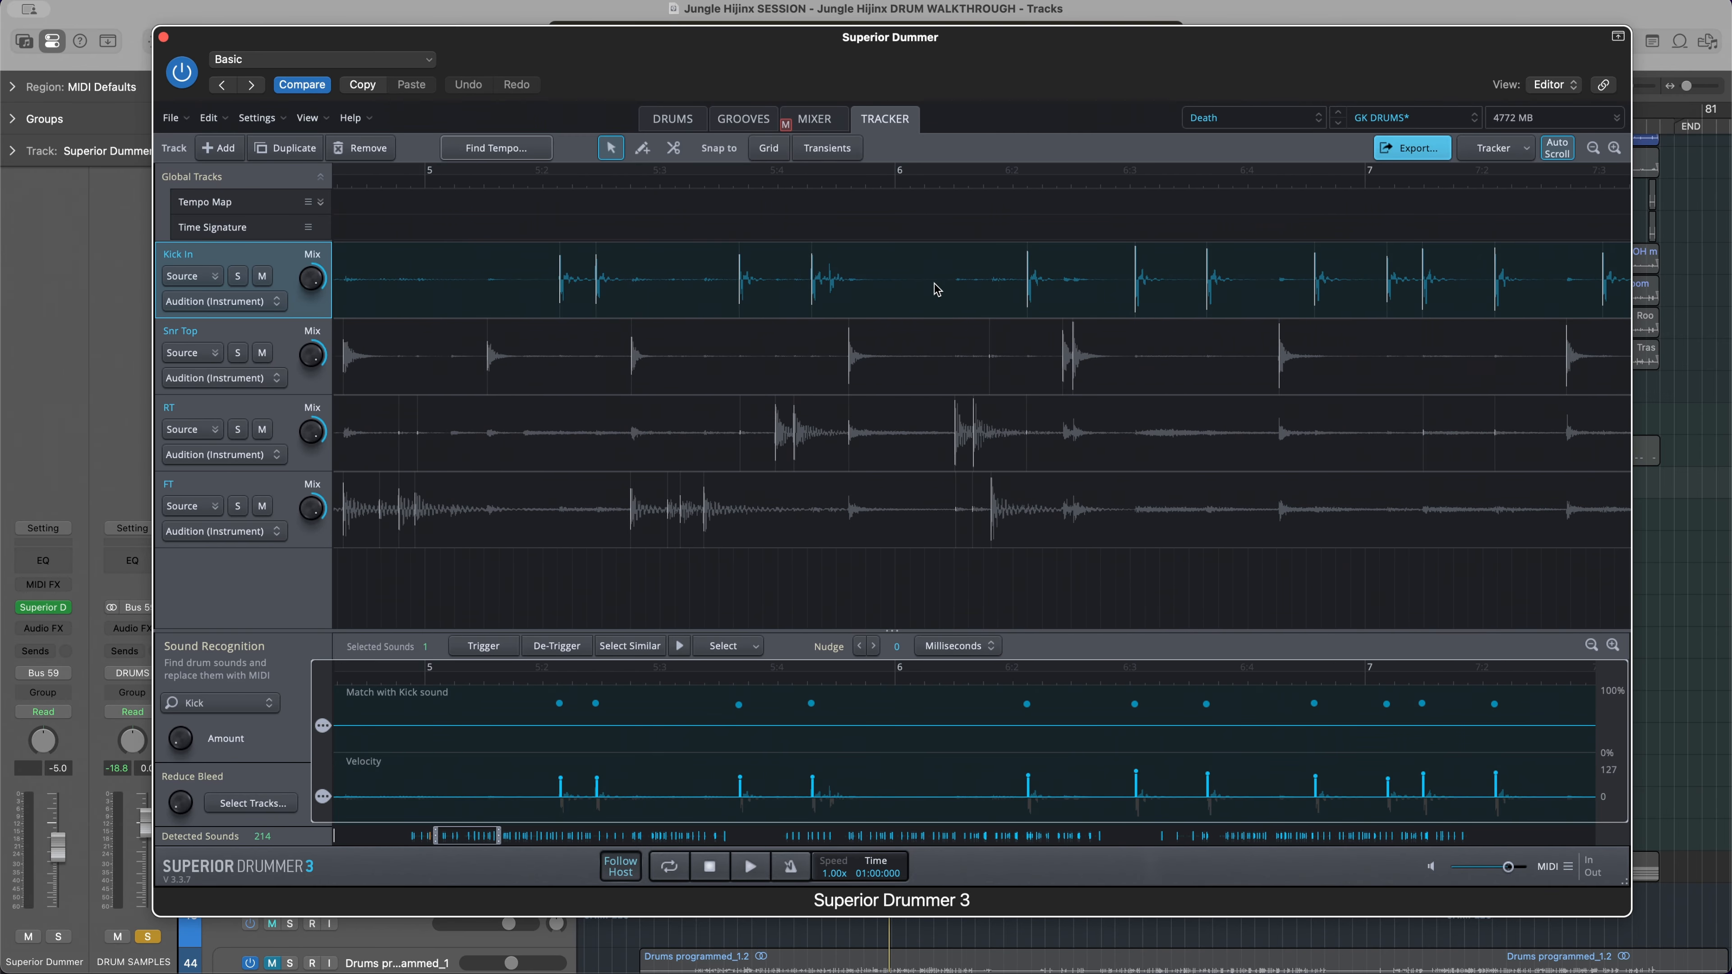
scroll(890, 298, down, 2)
scroll(891, 298, right, 5)
scroll(892, 298, down, 2)
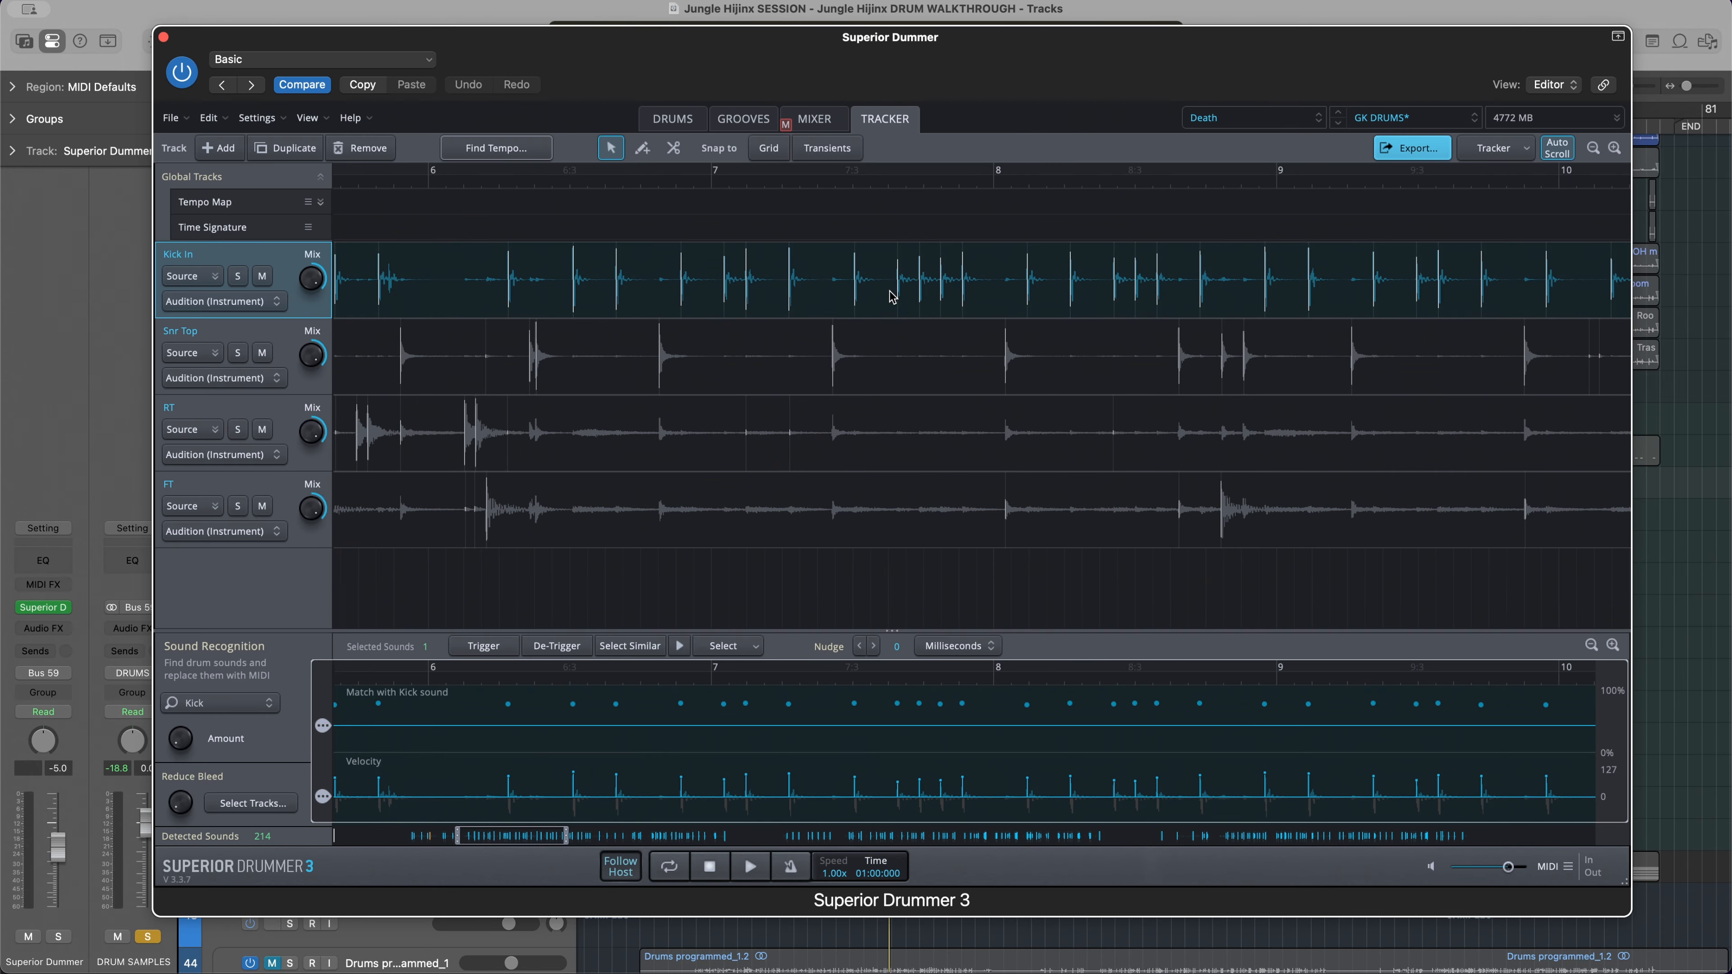
scroll(893, 297, right, 4)
scroll(1012, 301, up, 3)
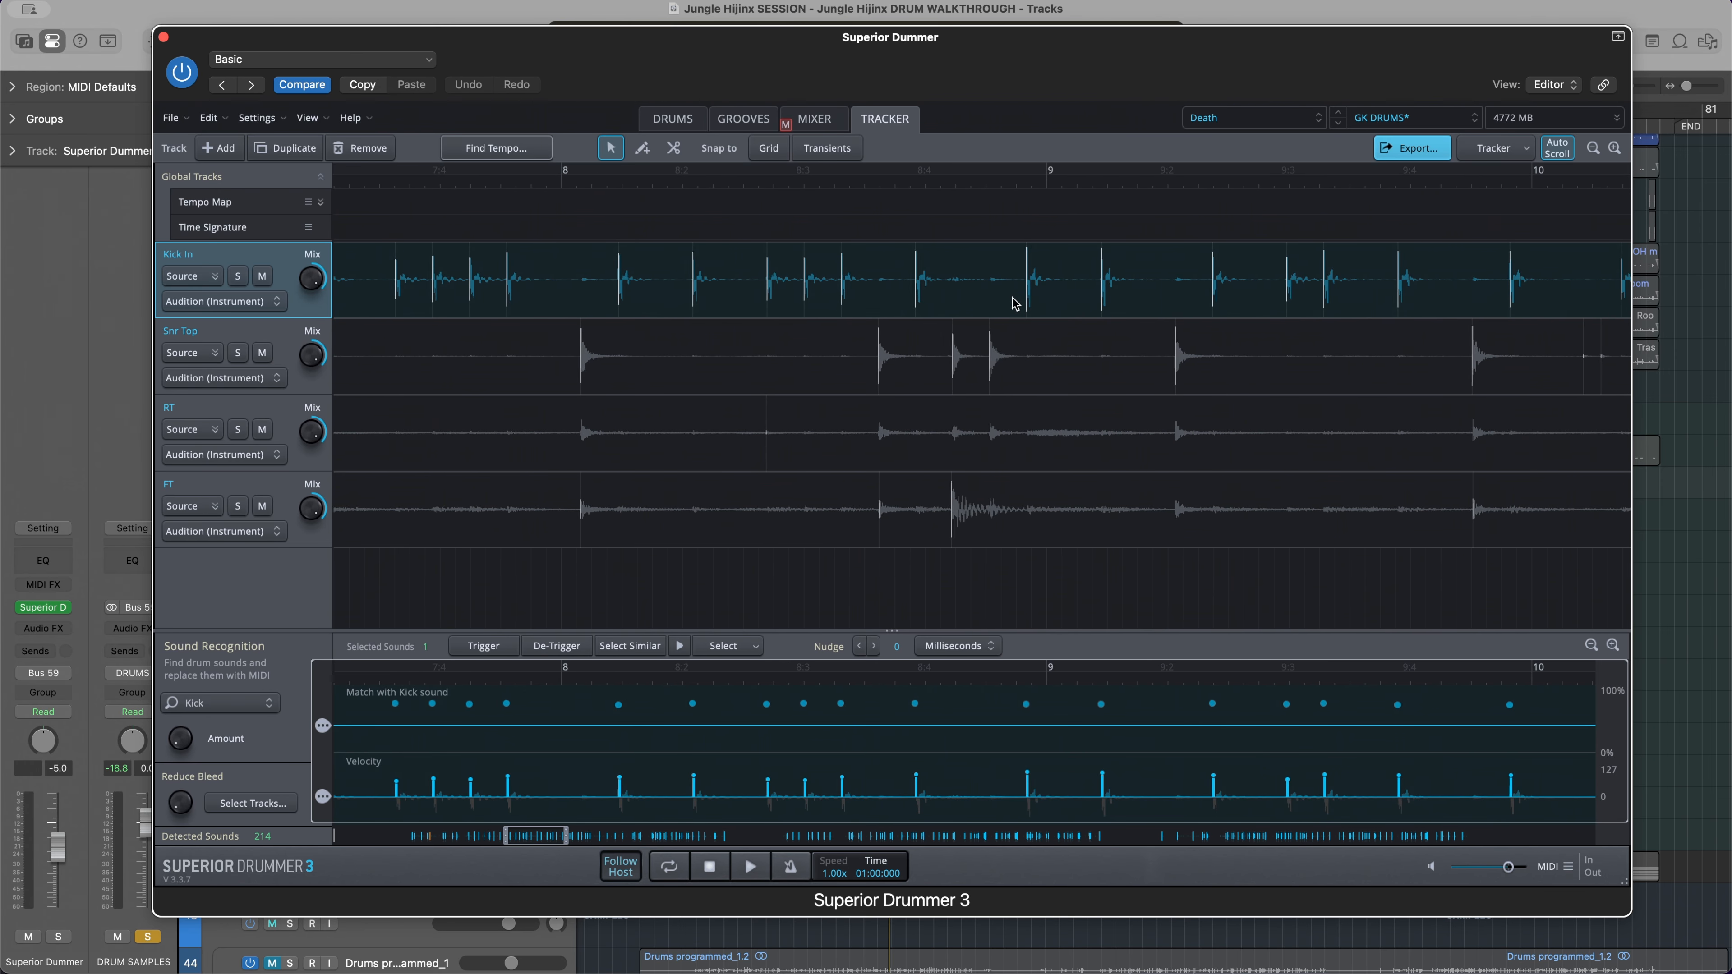
scroll(1014, 303, right, 4)
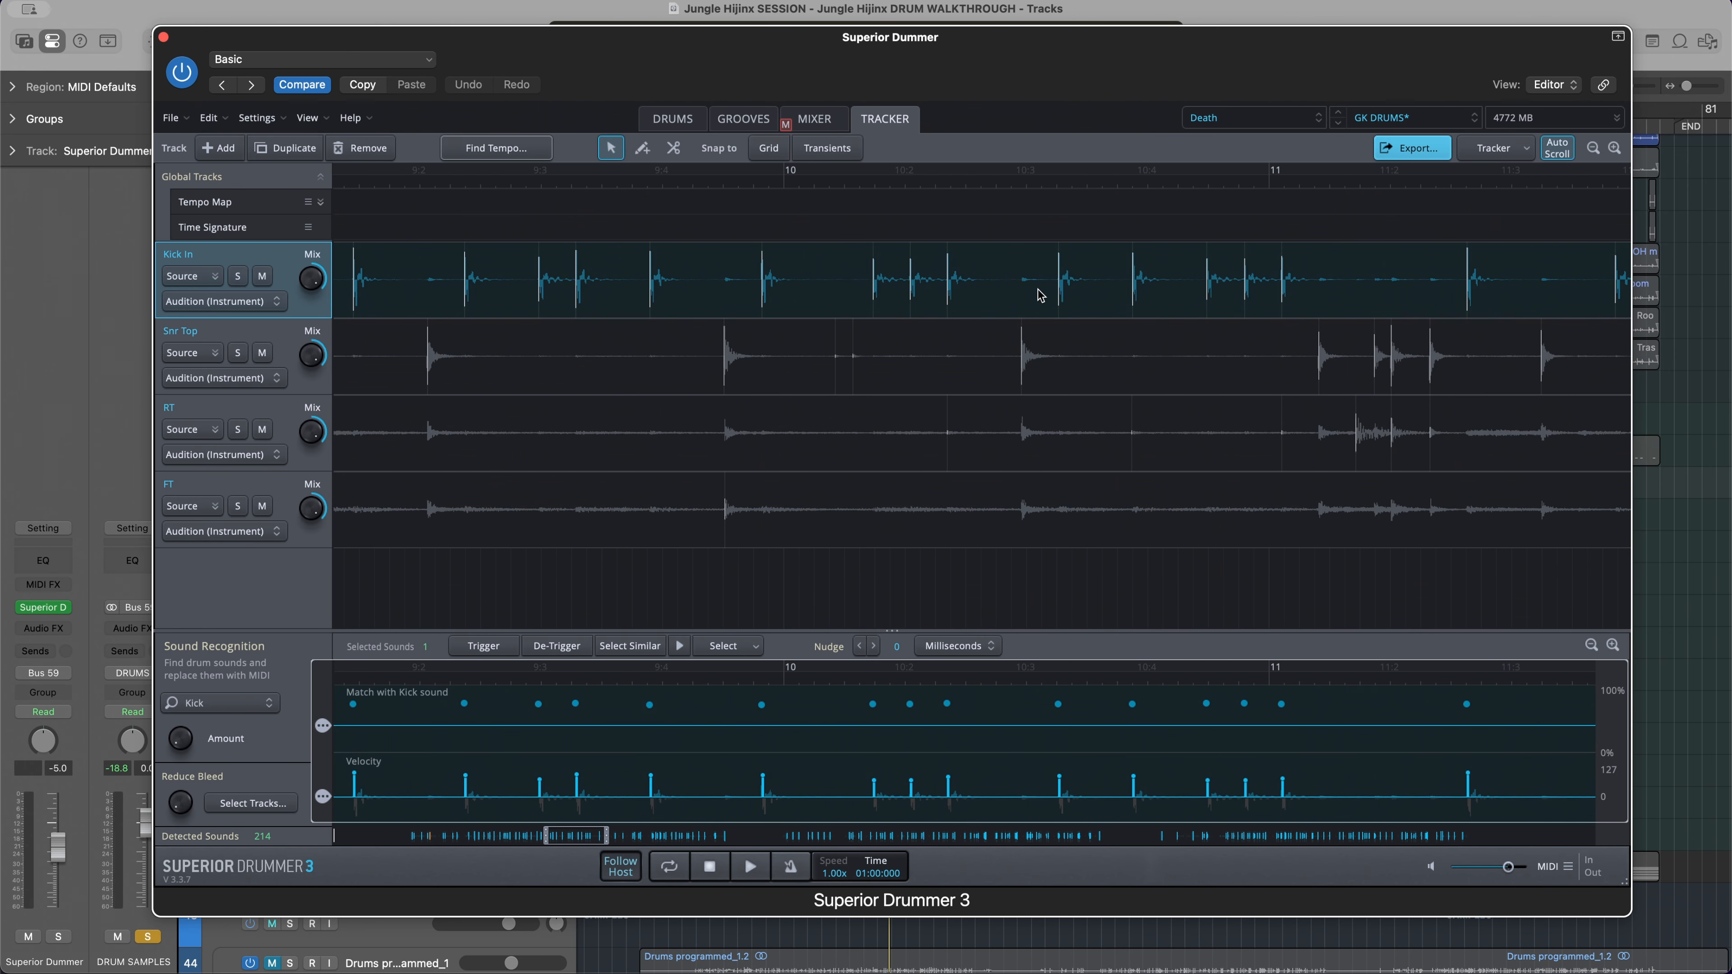
scroll(1100, 290, up, 2)
scroll(1091, 286, right, 1)
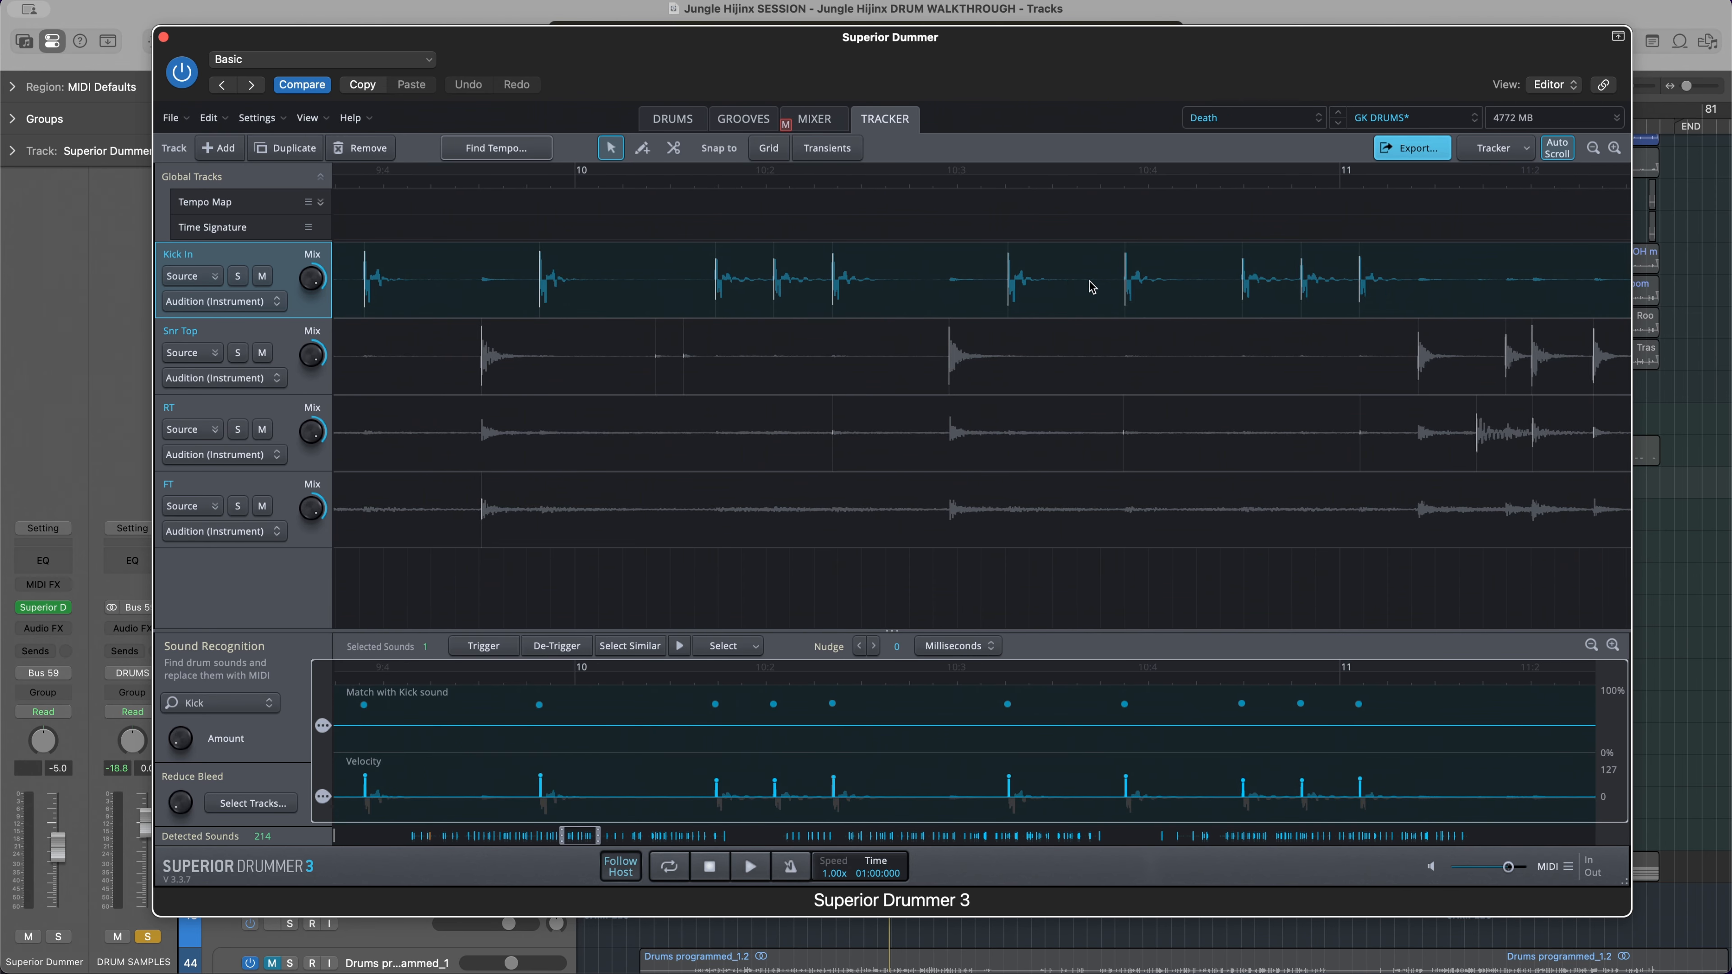
scroll(1091, 286, right, 3)
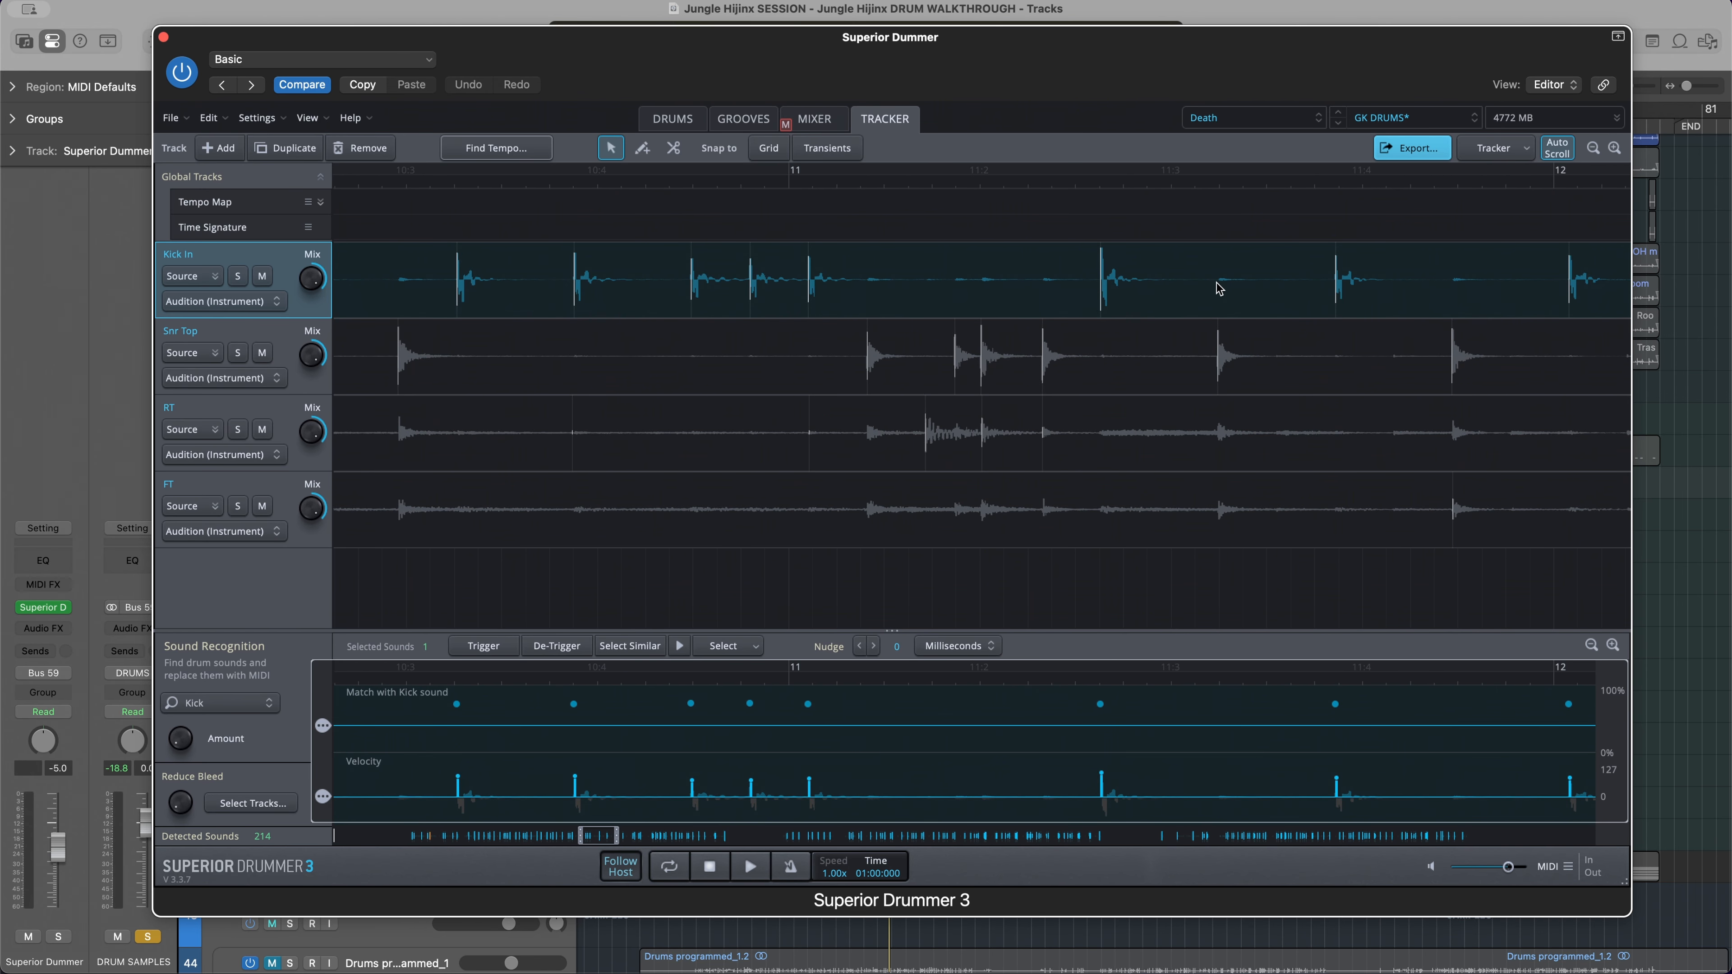
scroll(1219, 287, down, 5)
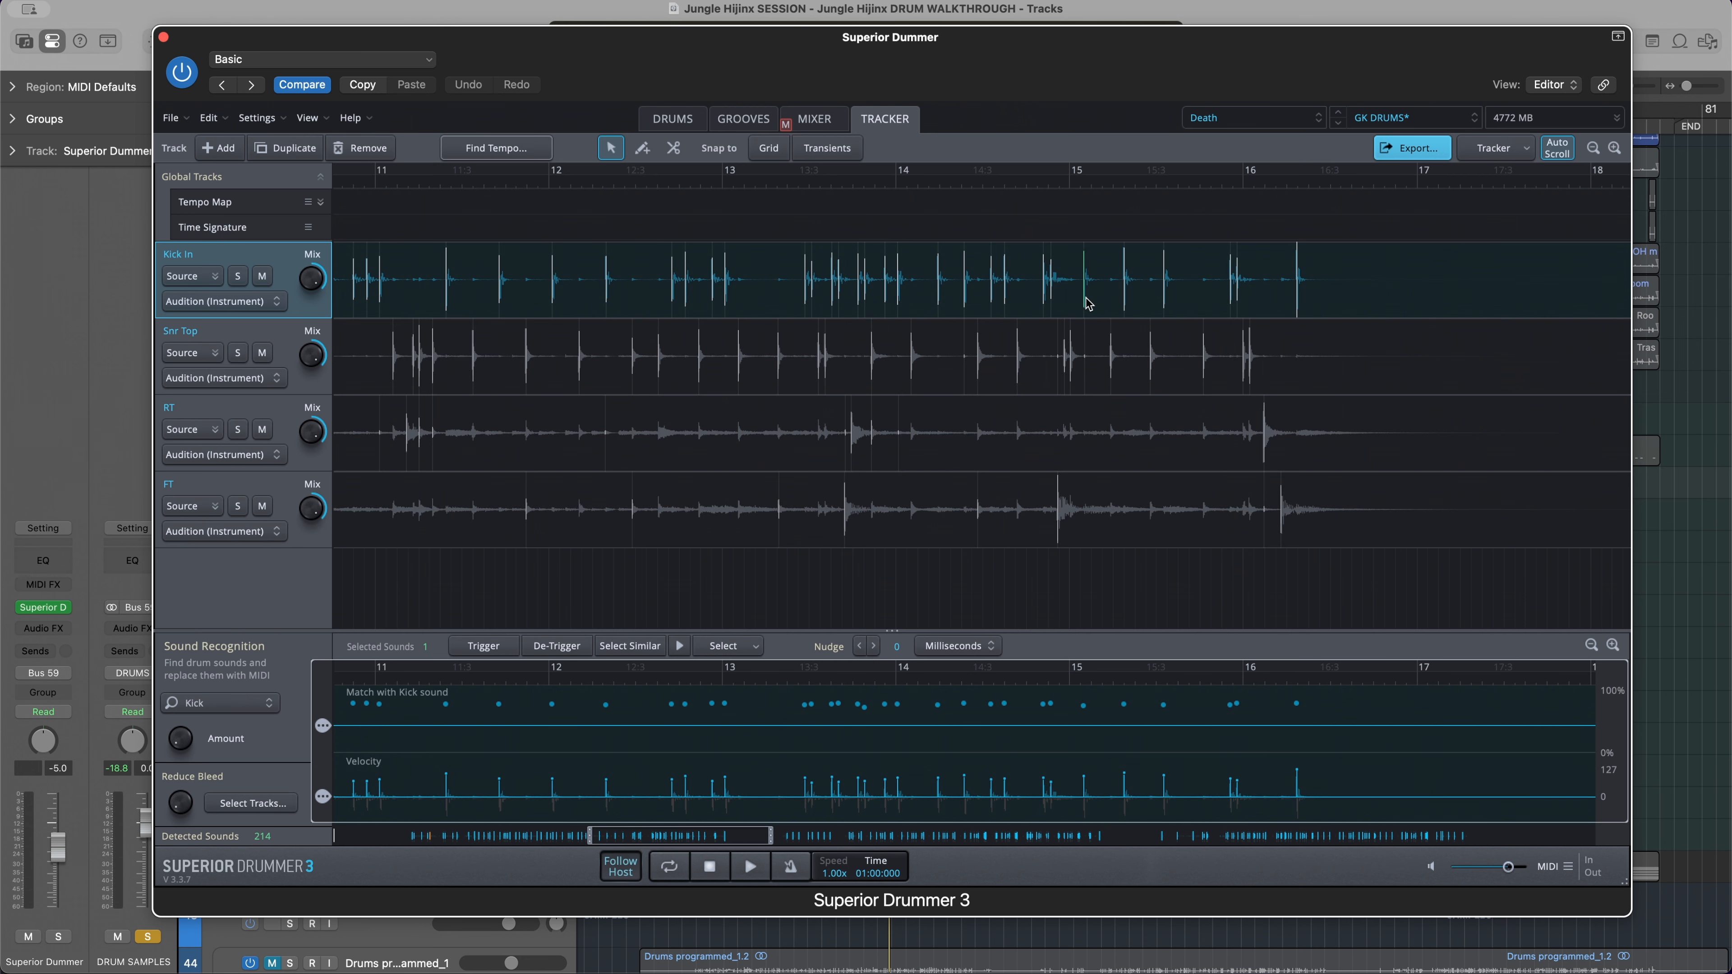
scroll(1087, 304, down, 2)
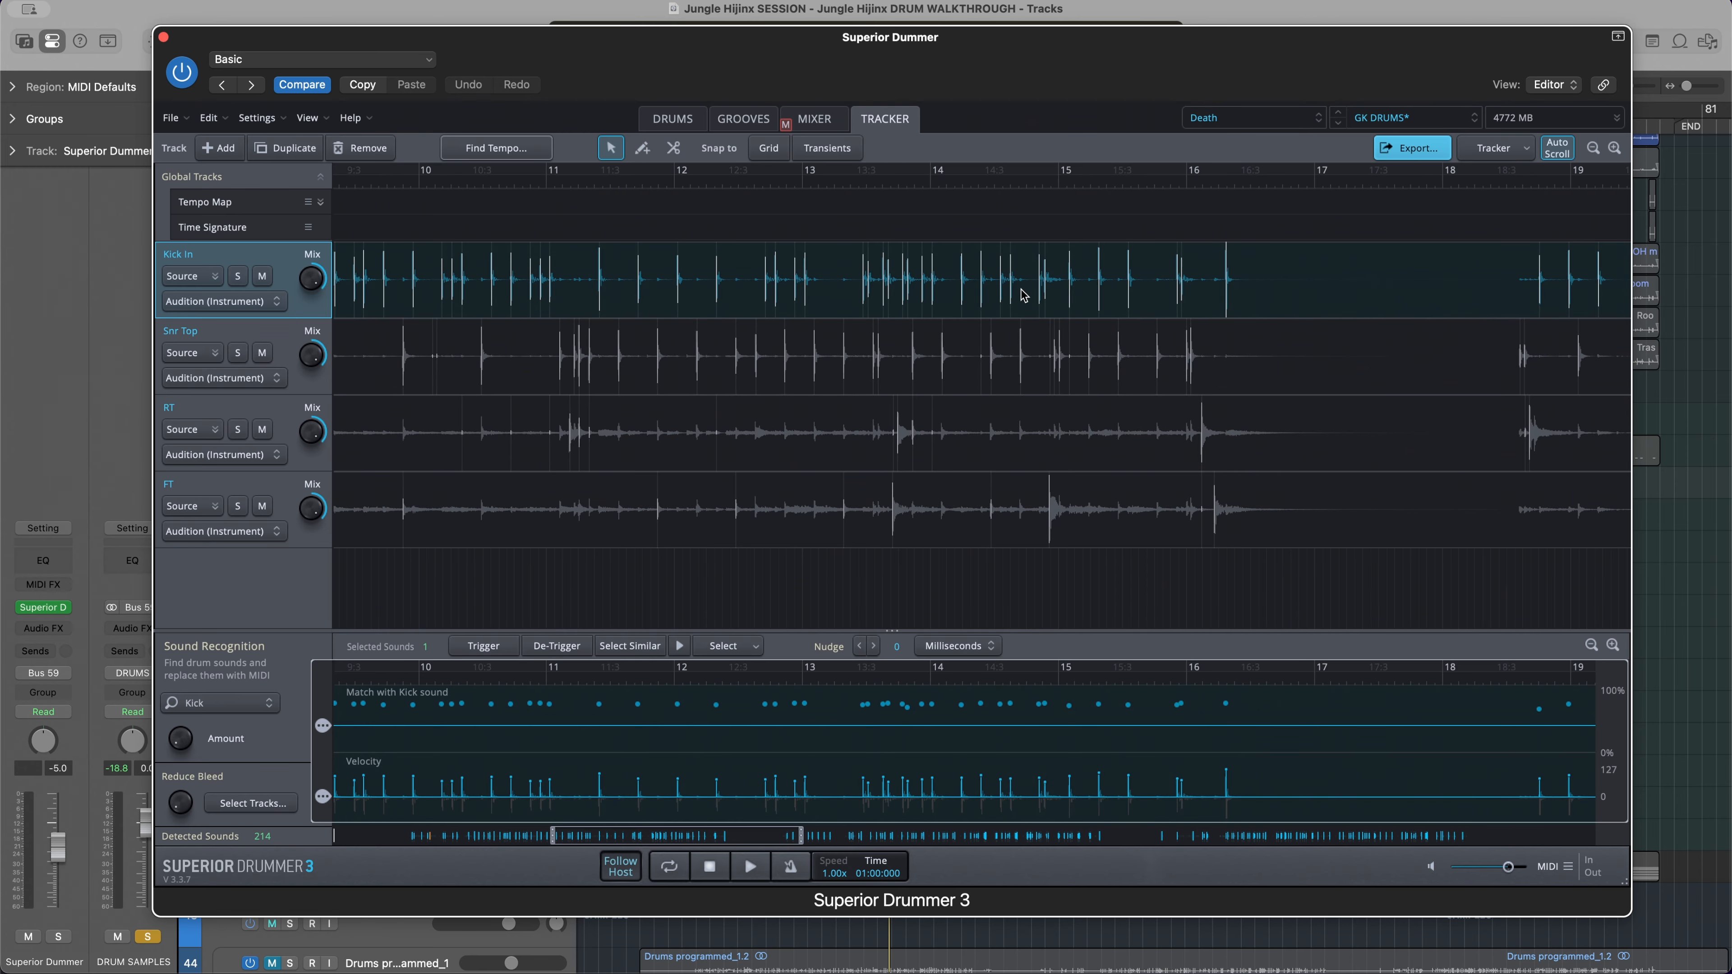
scroll(1023, 294, up, 6)
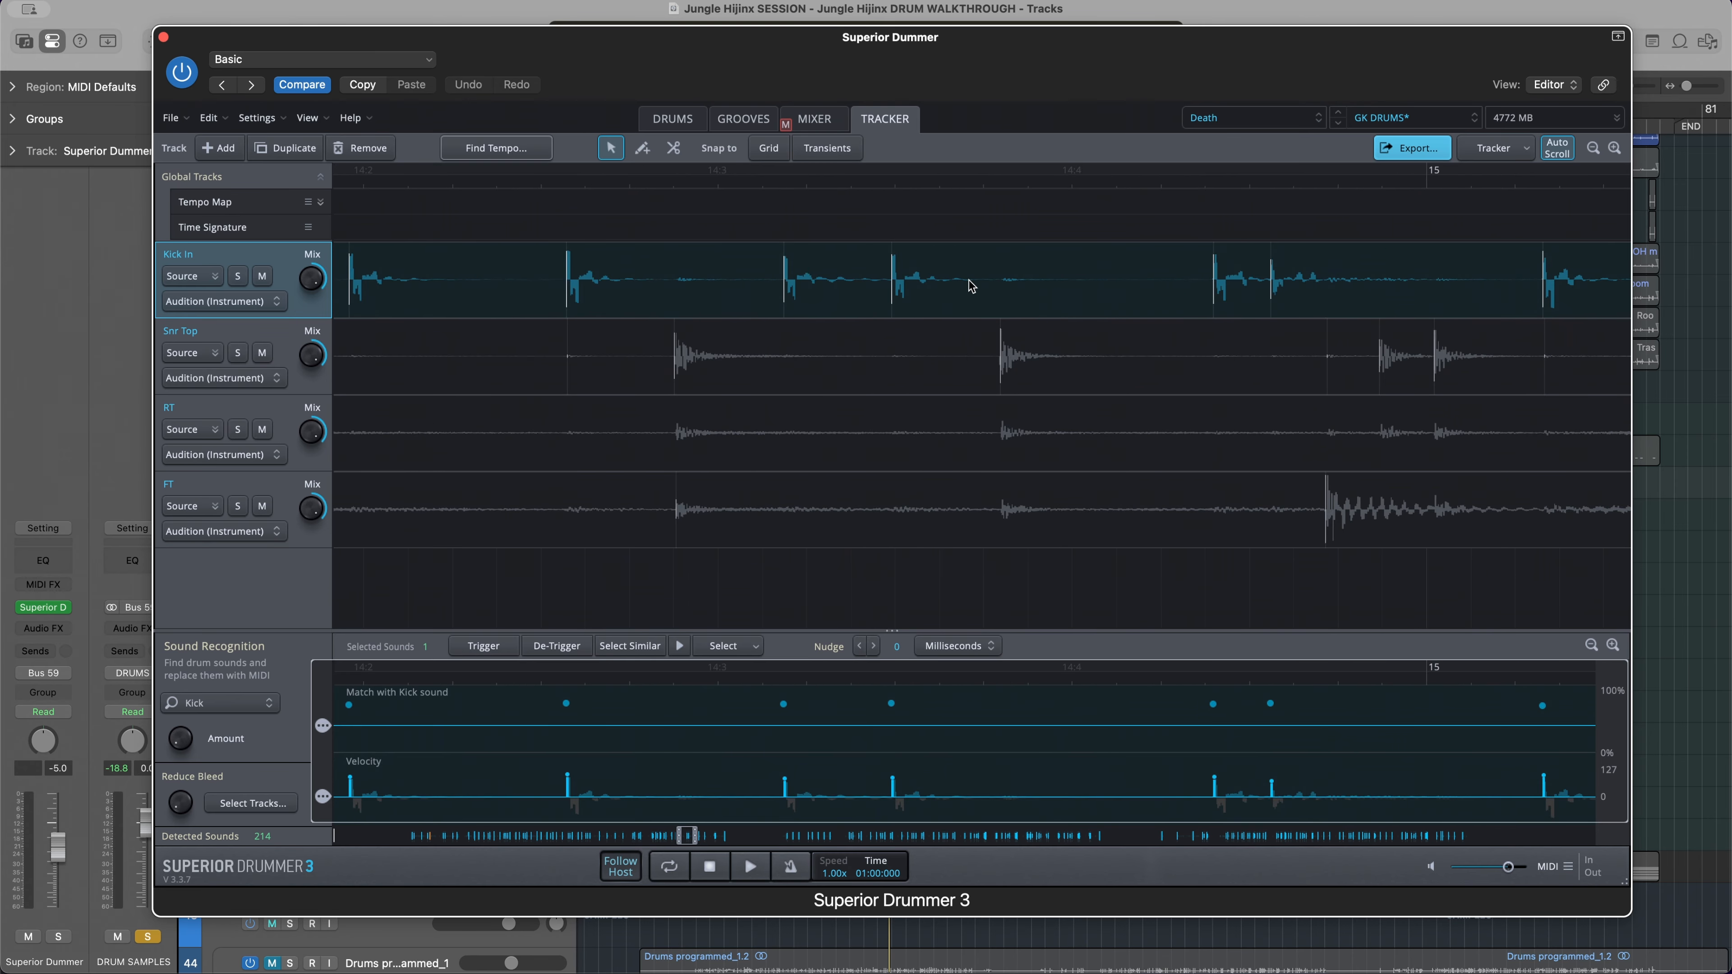
scroll(791, 290, down, 2)
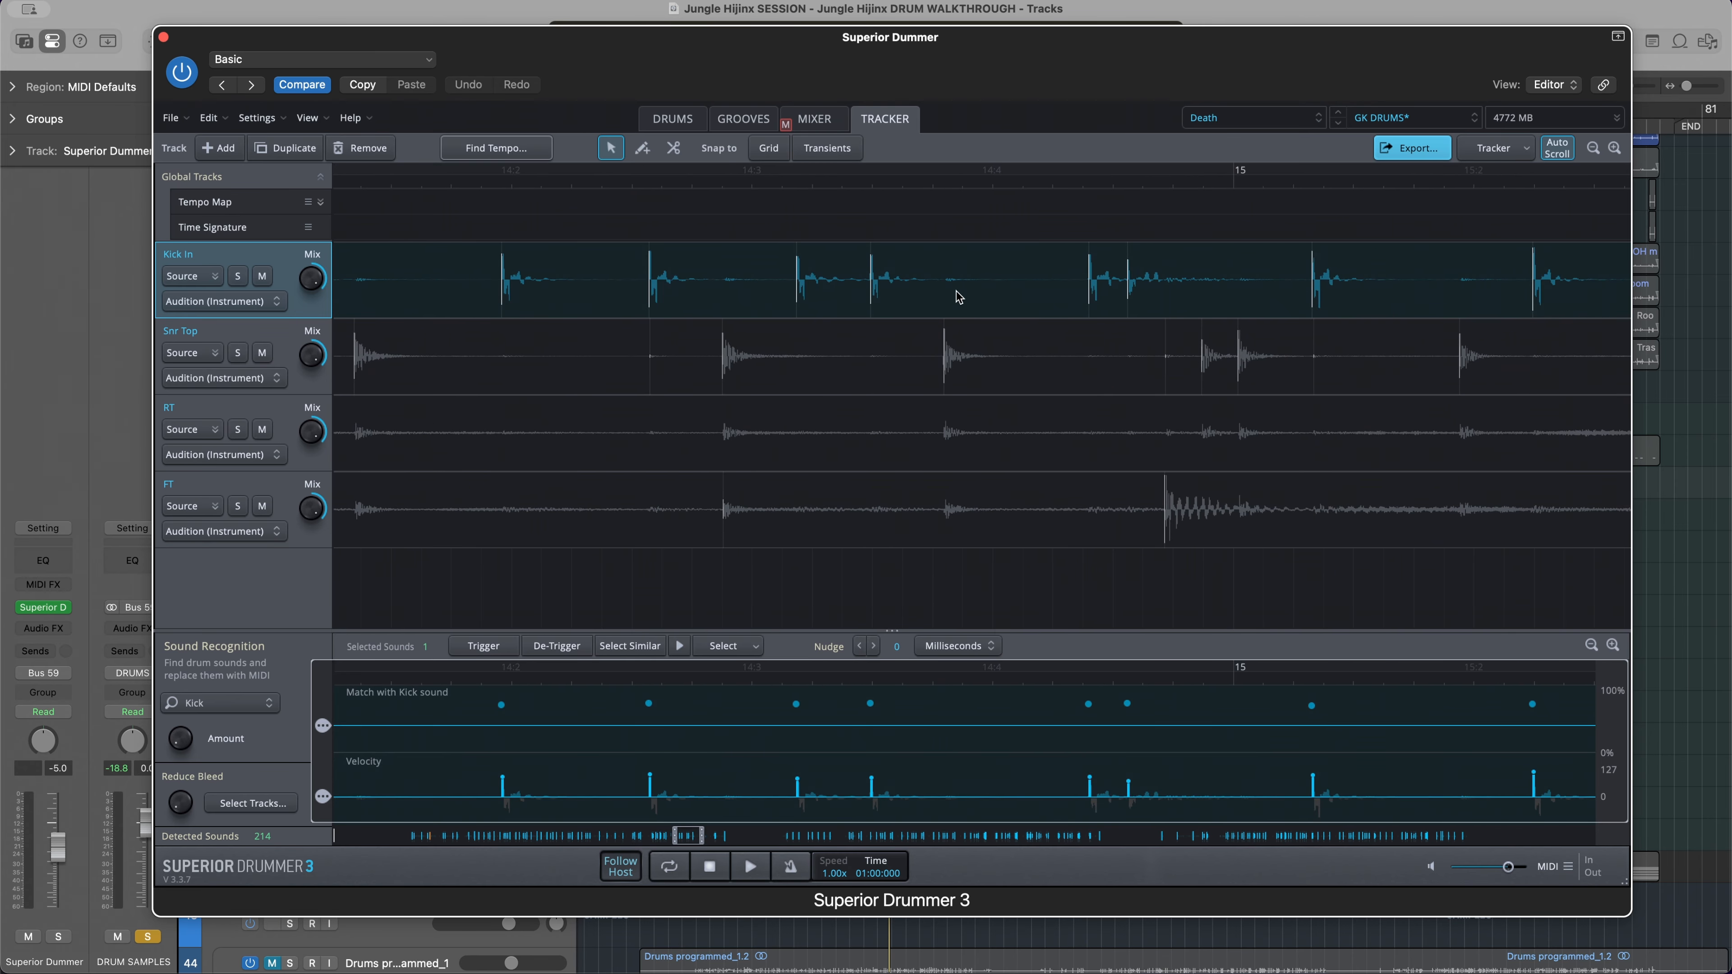
scroll(958, 297, down, 2)
scroll(958, 297, right, 2)
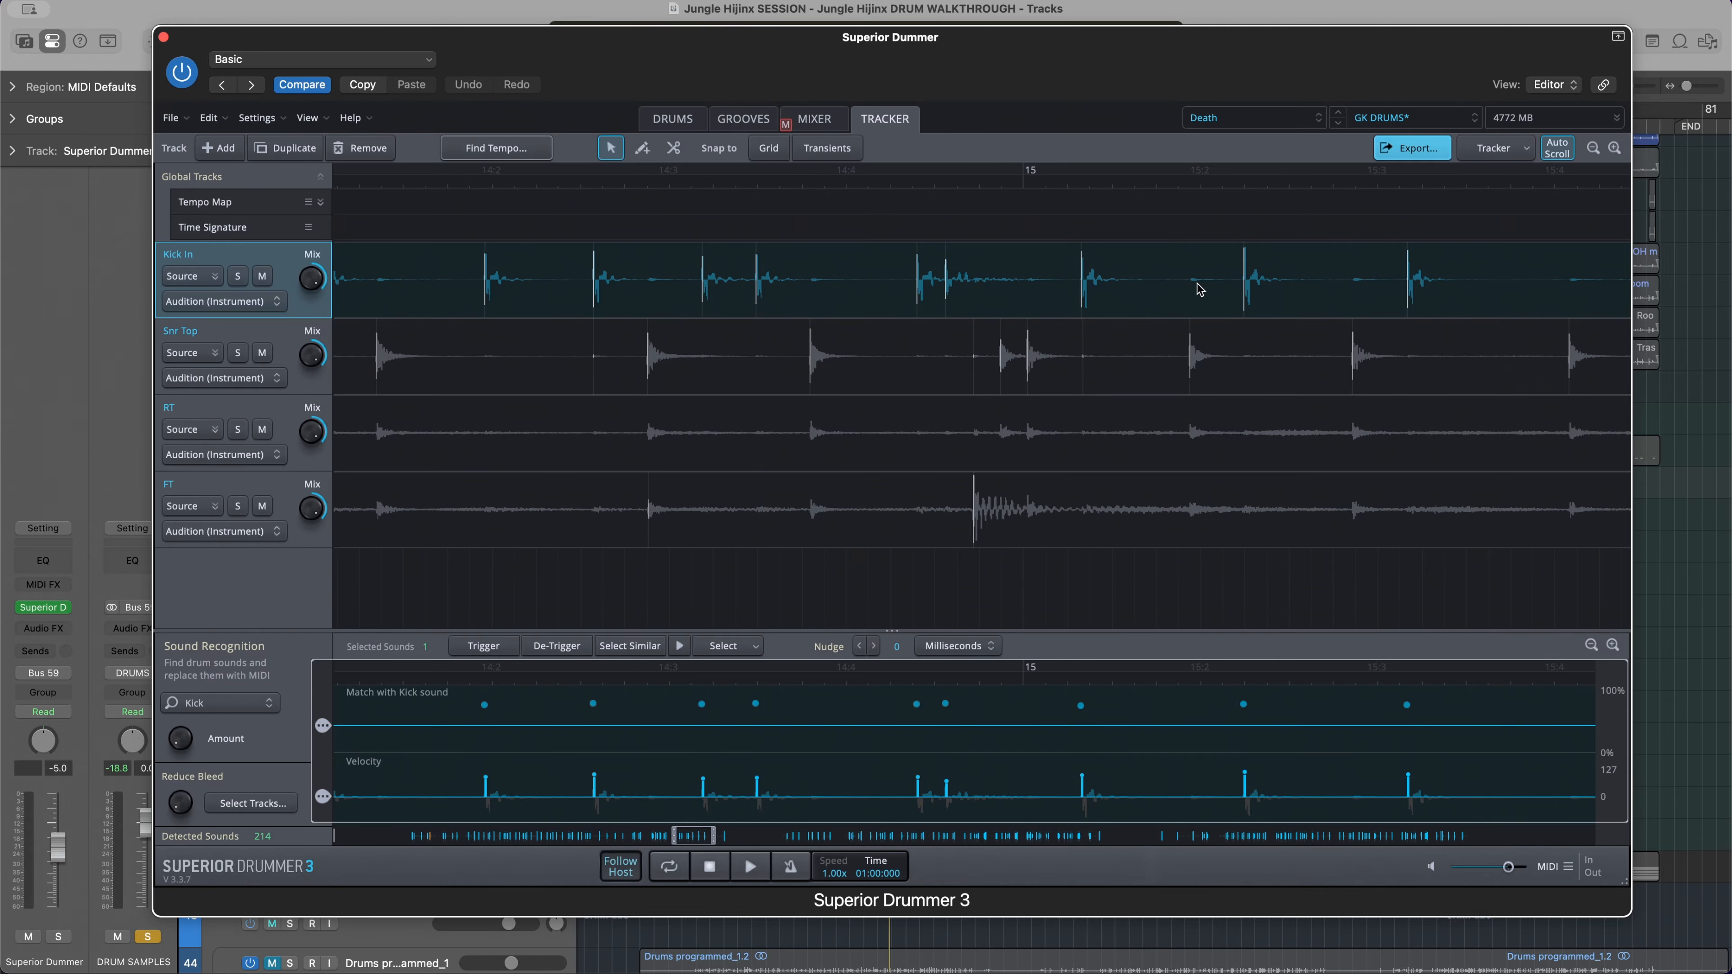
scroll(1190, 292, down, 2)
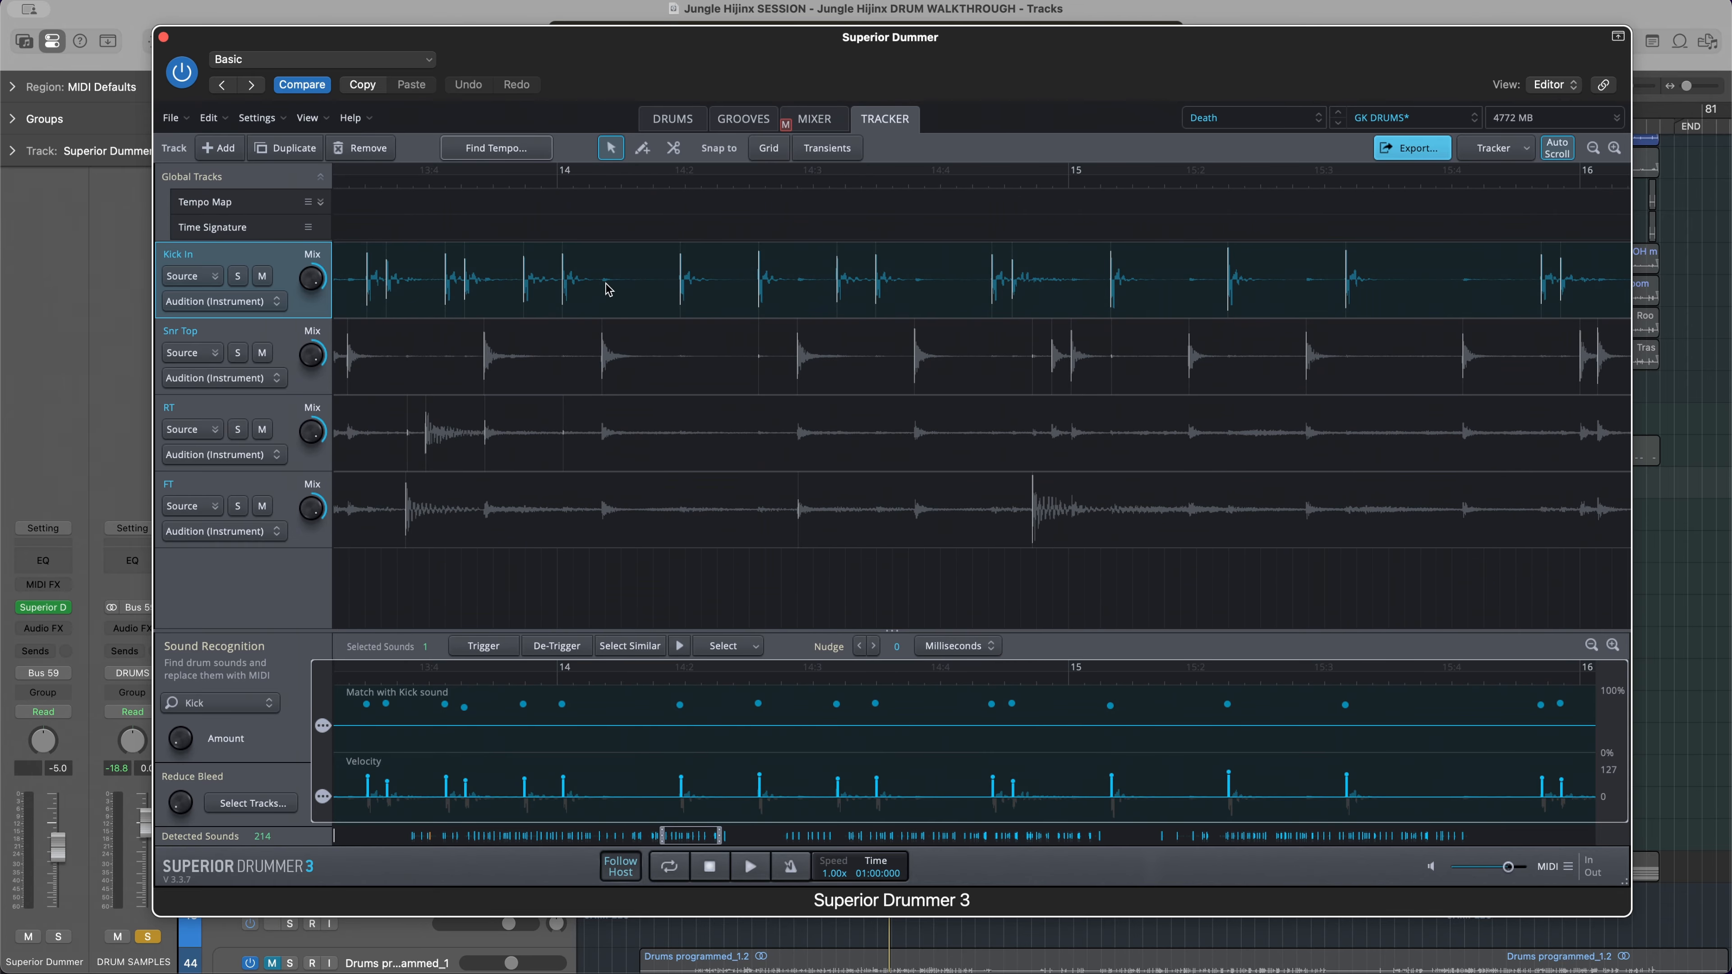
scroll(936, 320, right, 3)
scroll(935, 319, right, 4)
scroll(1061, 296, down, 2)
scroll(1061, 296, right, 8)
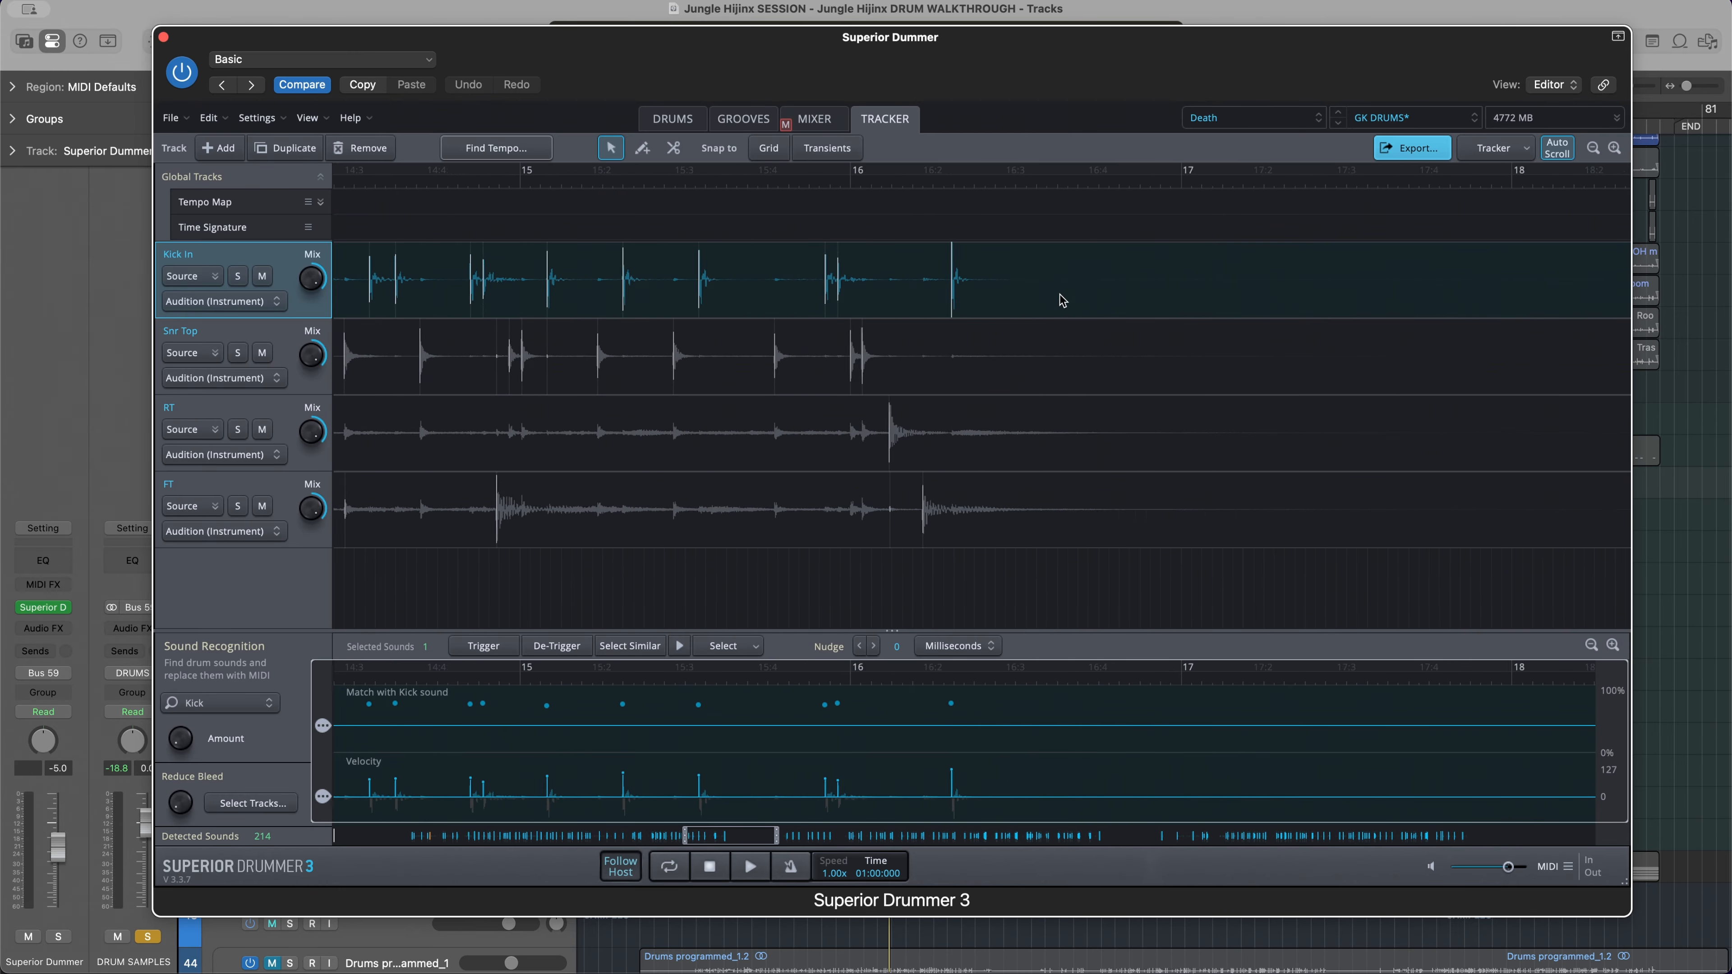
scroll(1060, 301, down, 2)
scroll(1060, 301, right, 2)
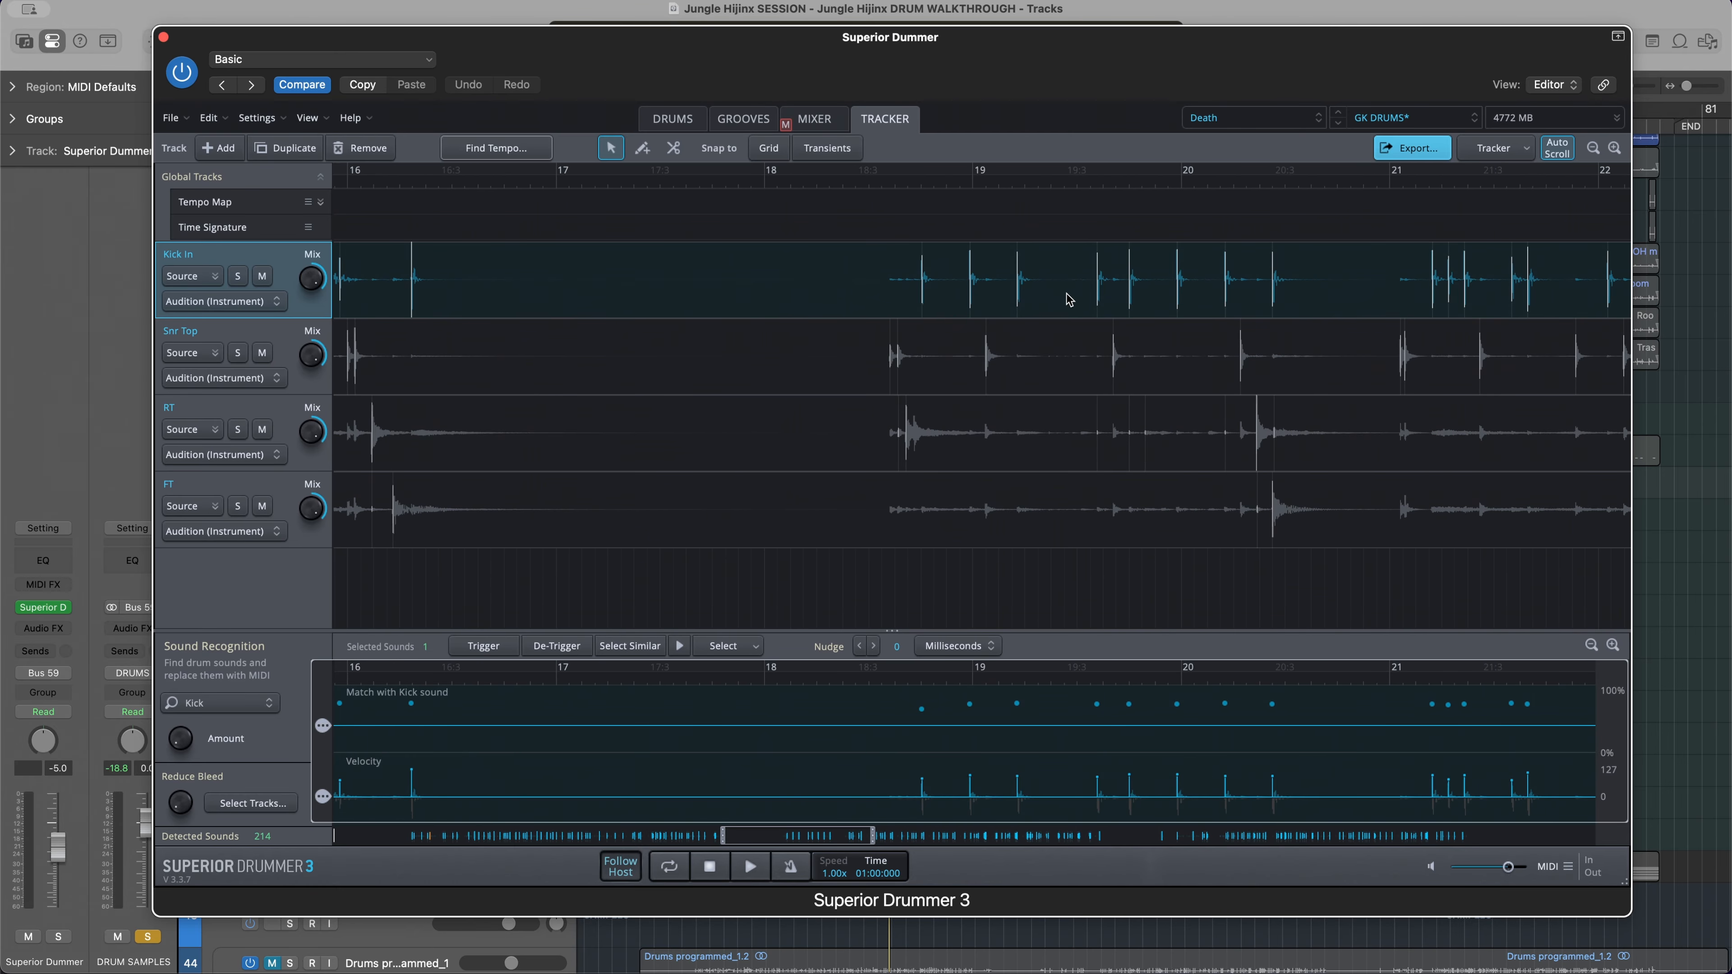
scroll(1069, 300, right, 5)
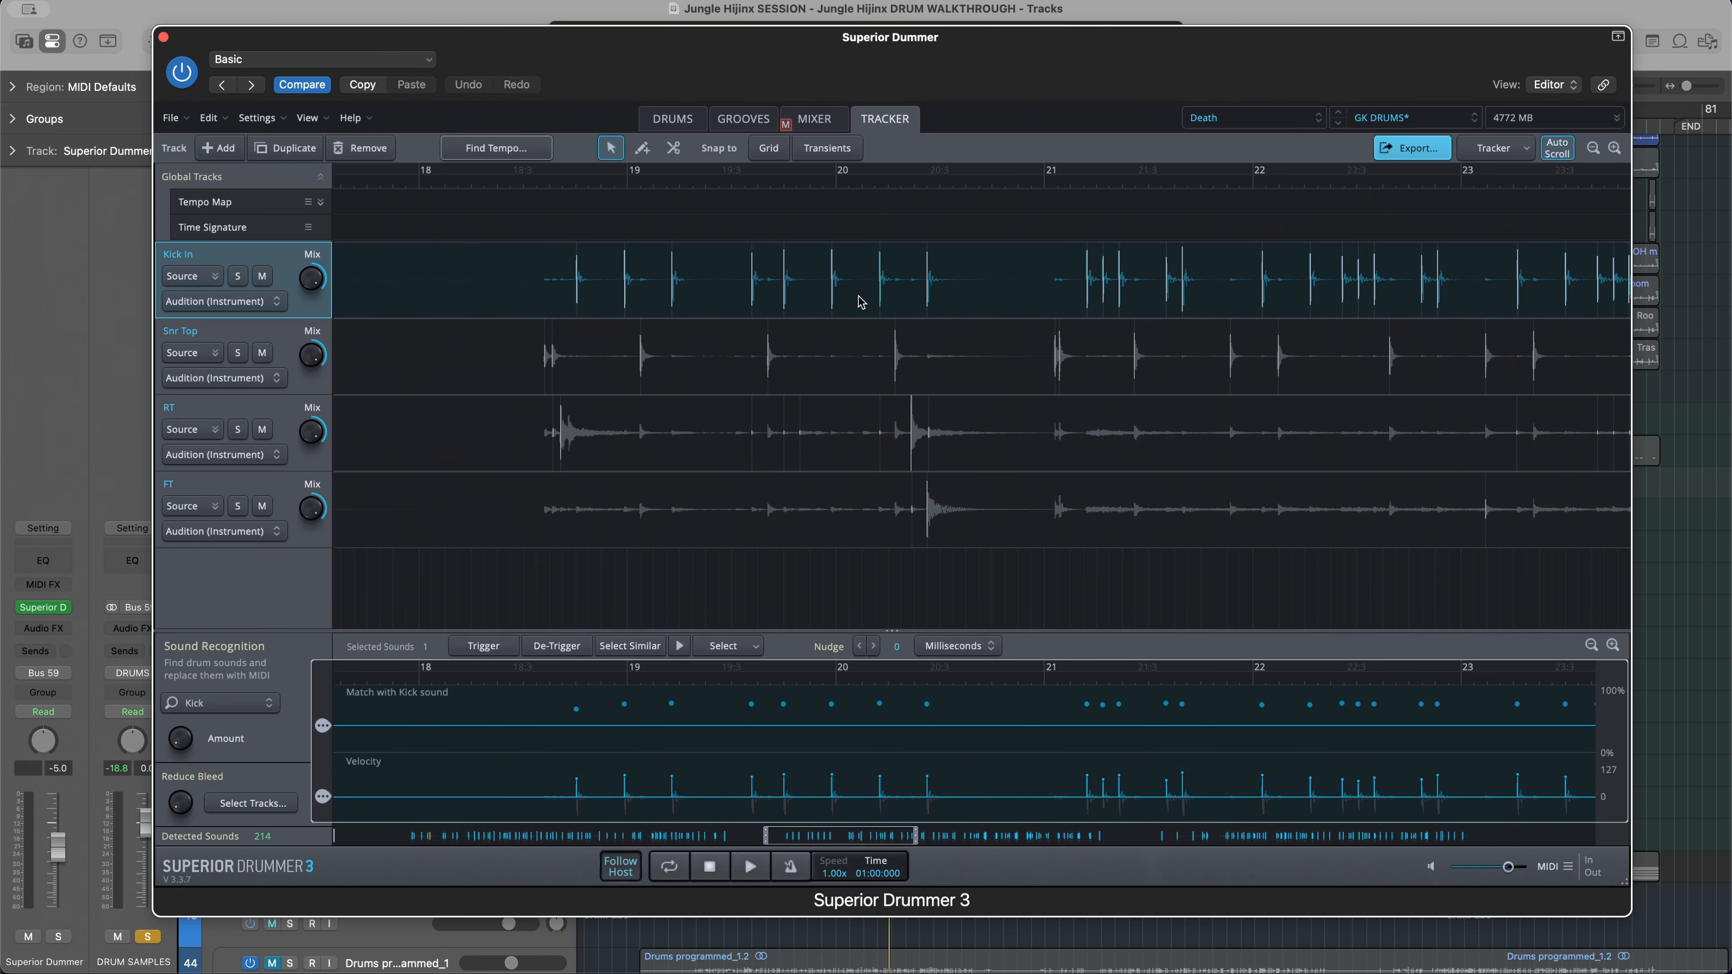
scroll(861, 302, left, 20)
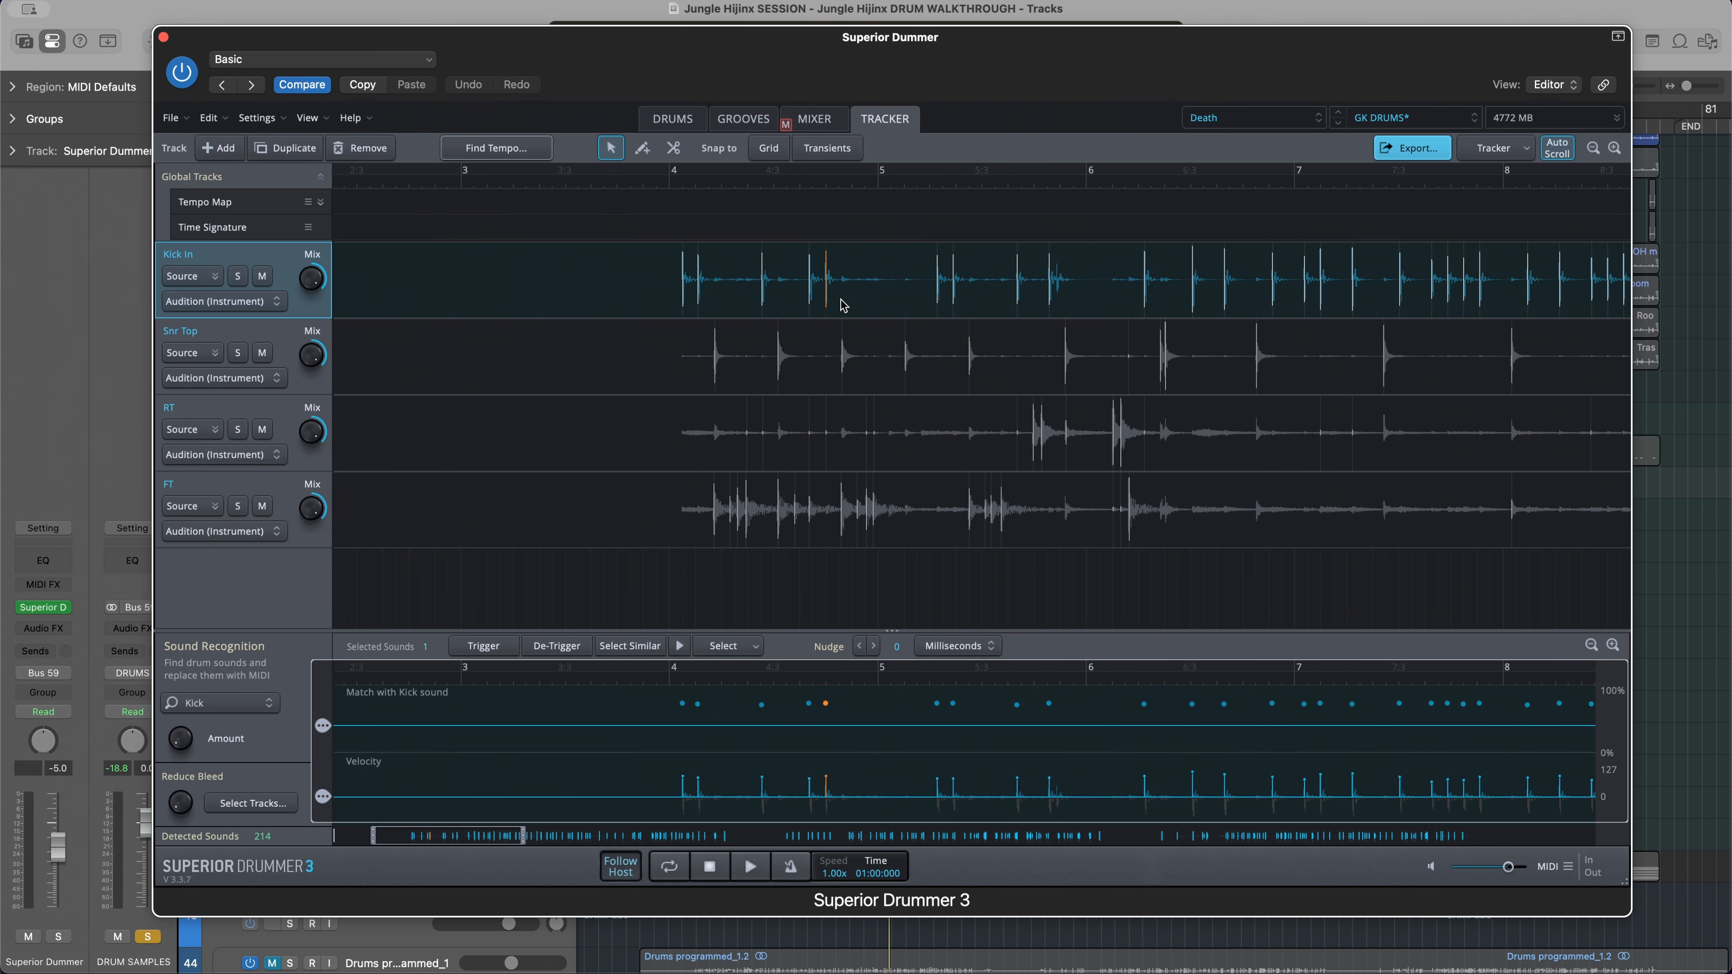
Solo the Kick In track and set its mix to 61% source audio and 39% samples audio
scroll(843, 306, up, 10)
scroll(843, 306, left, 3)
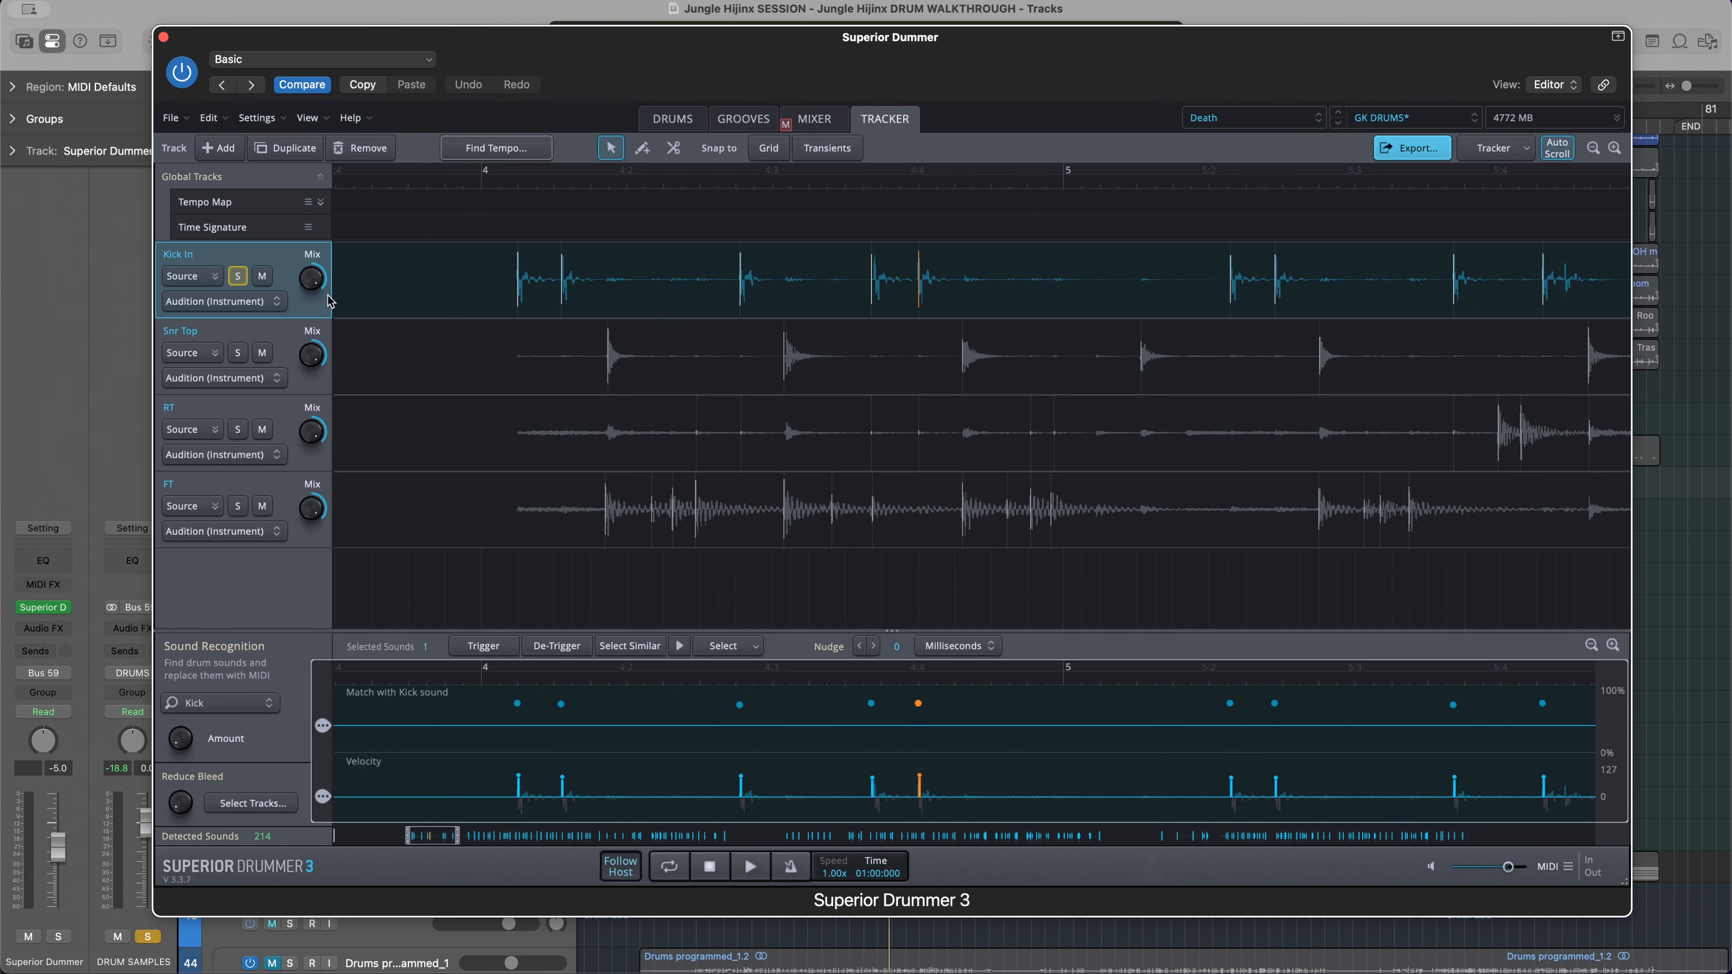
scroll(314, 279, down, 5)
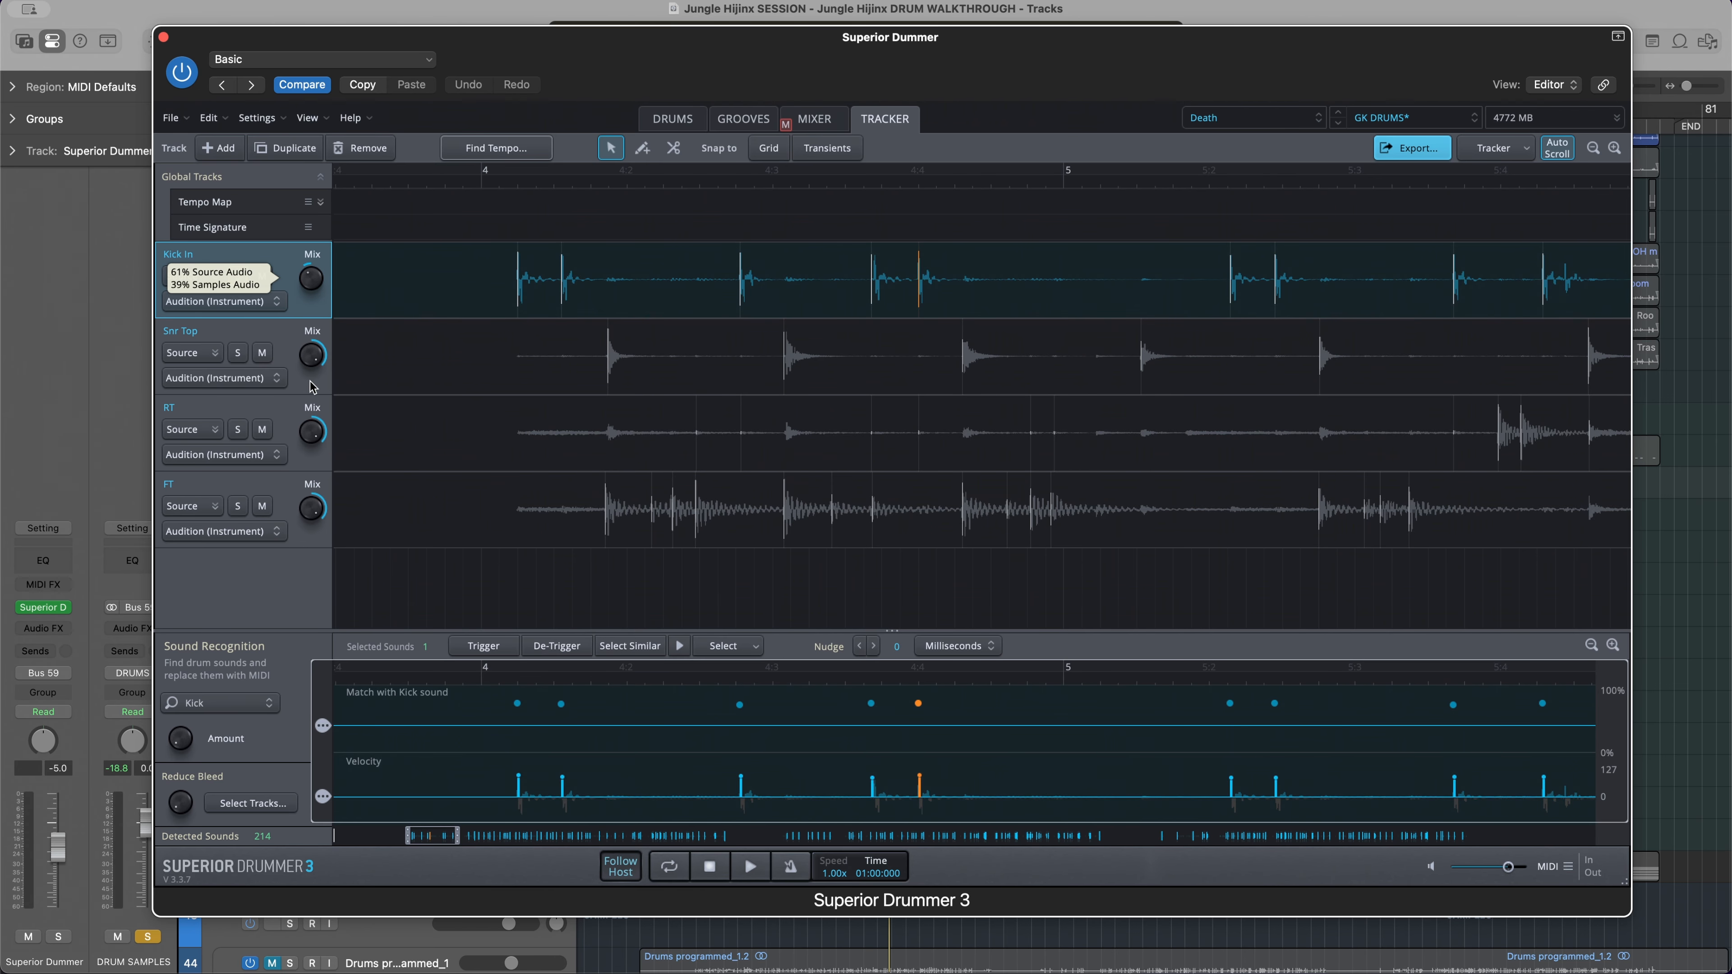
scroll(687, 333, down, 2)
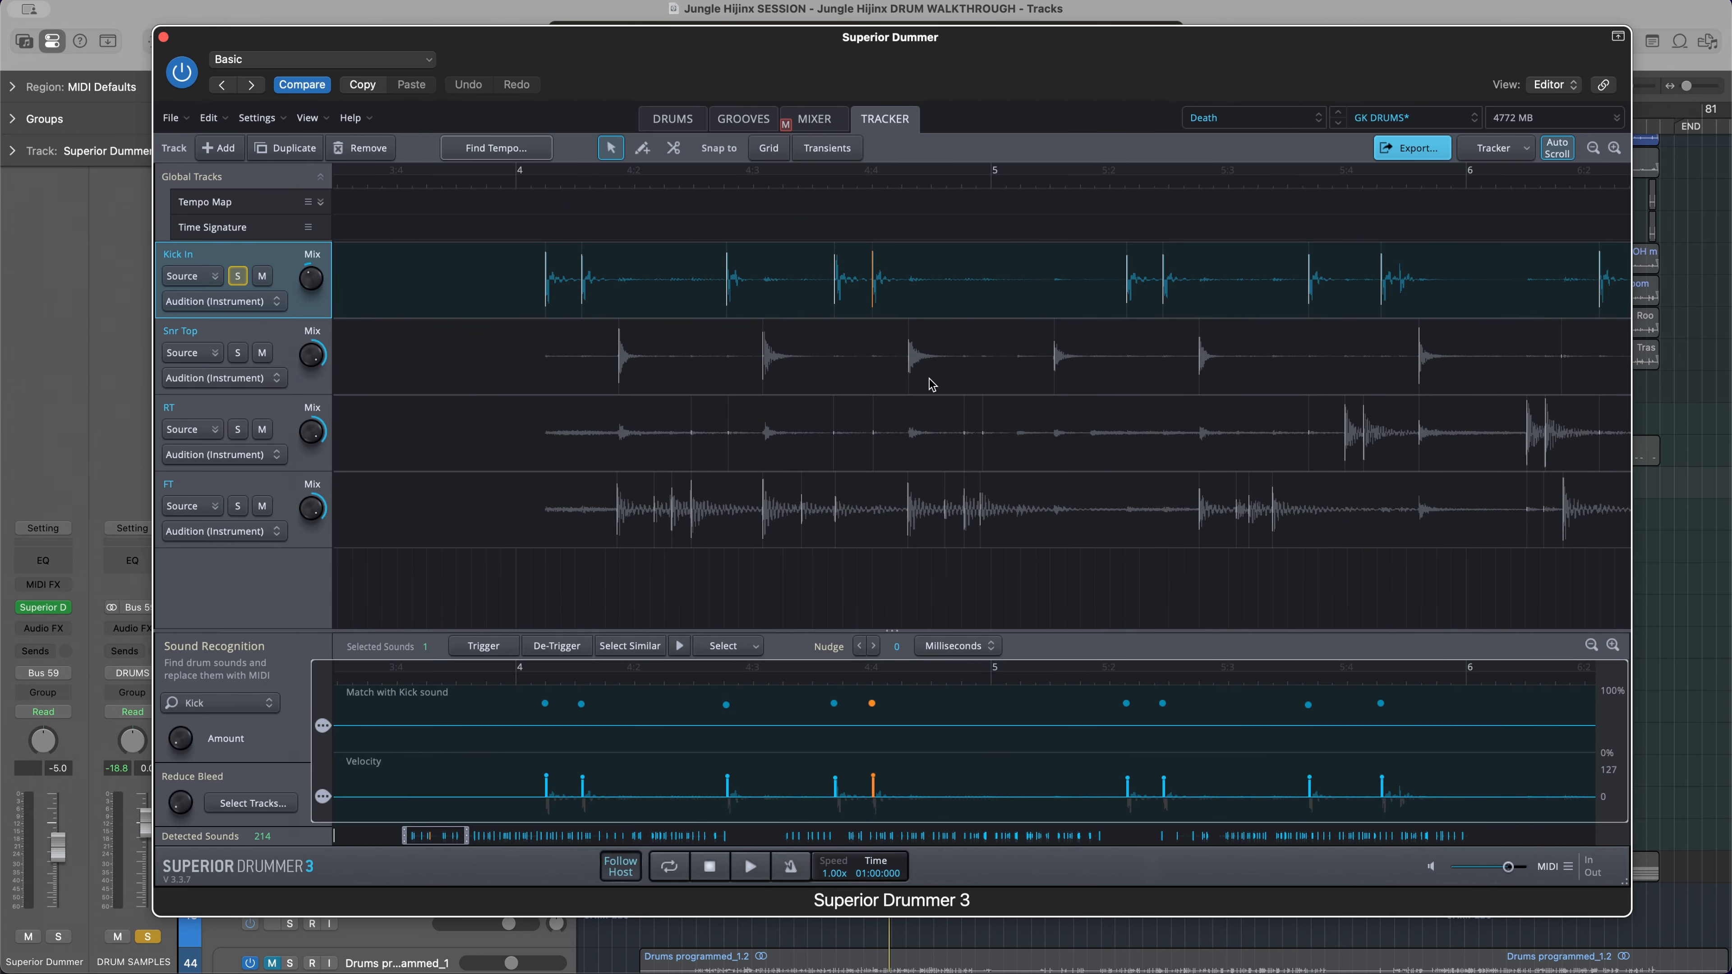
Play the soloed Kick In track to hear the source and samples blend
key(space)
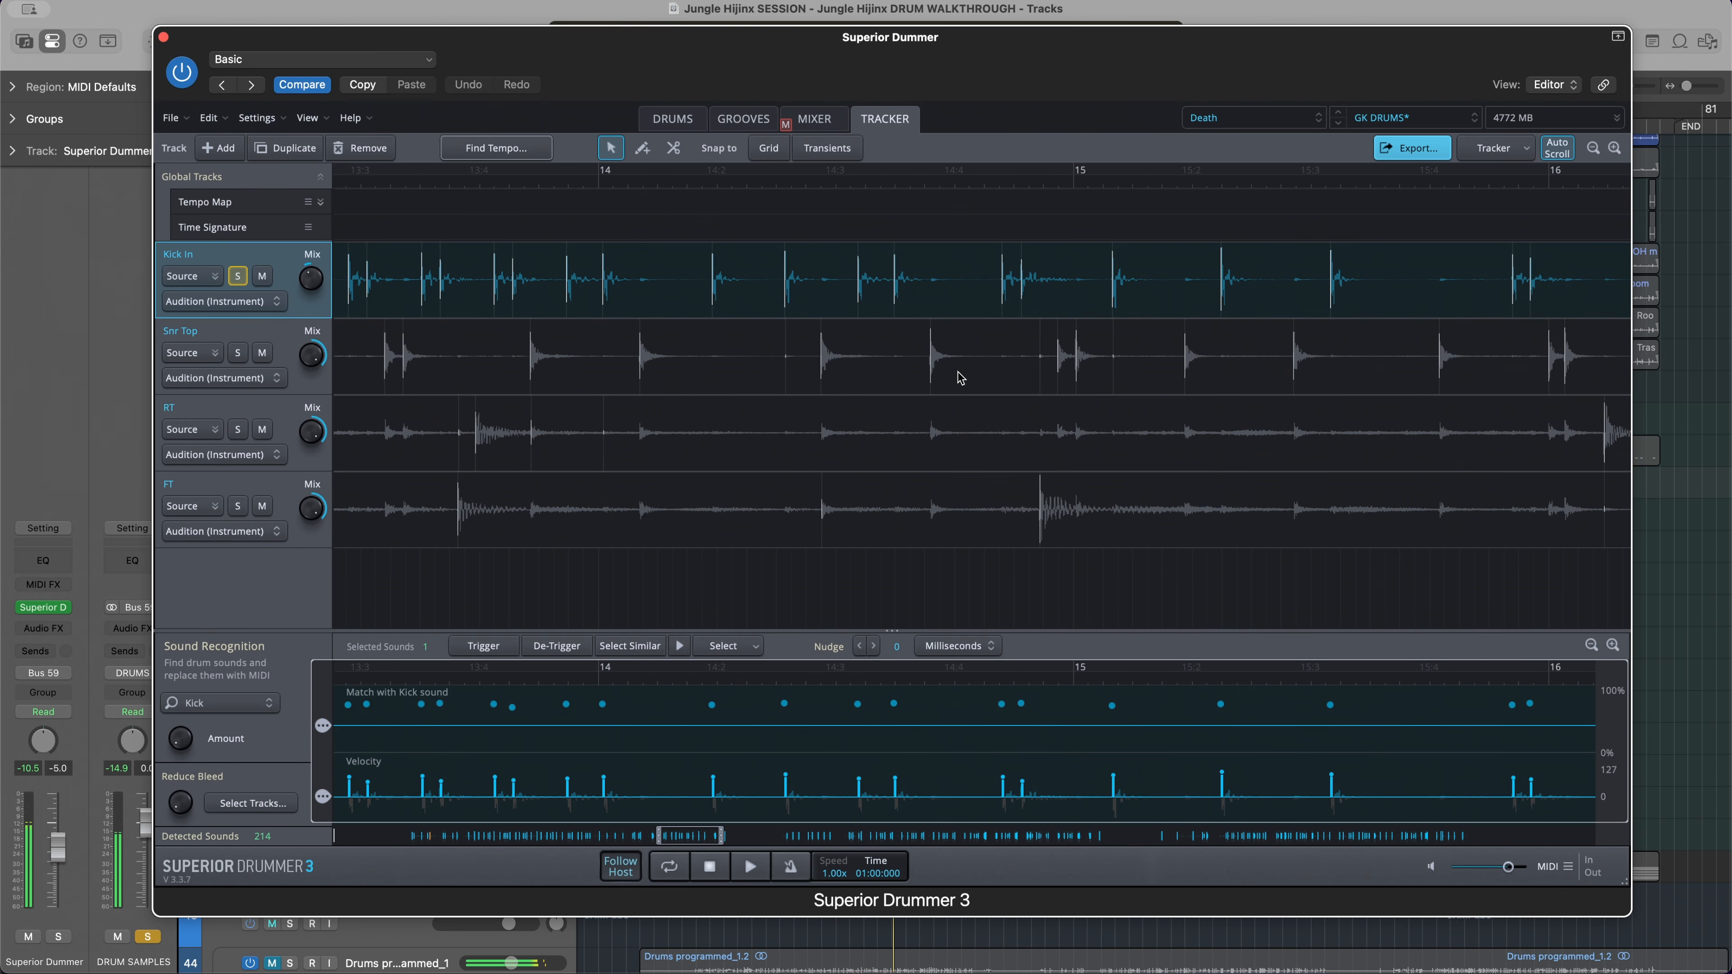
key(space)
scroll(964, 377, right, 3)
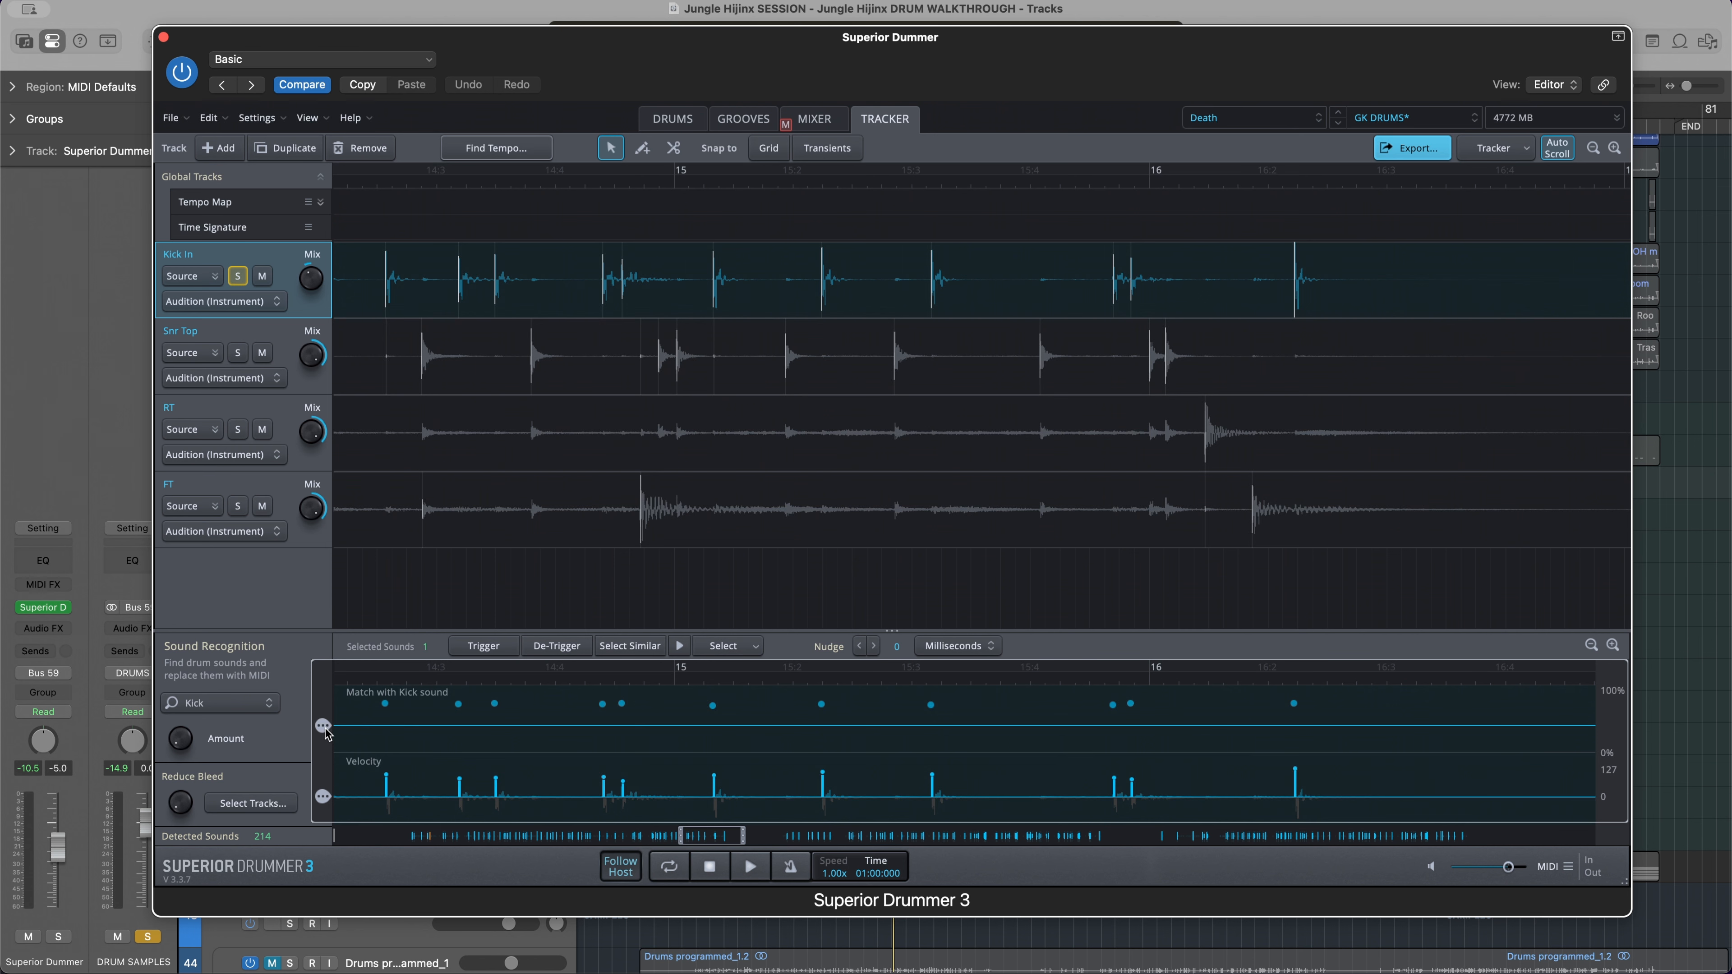
Raise the Match with Kick sound threshold closer to the detected hits and slightly raise the Velocity threshold
drag(327, 734, 326, 717)
scroll(965, 306, down, 5)
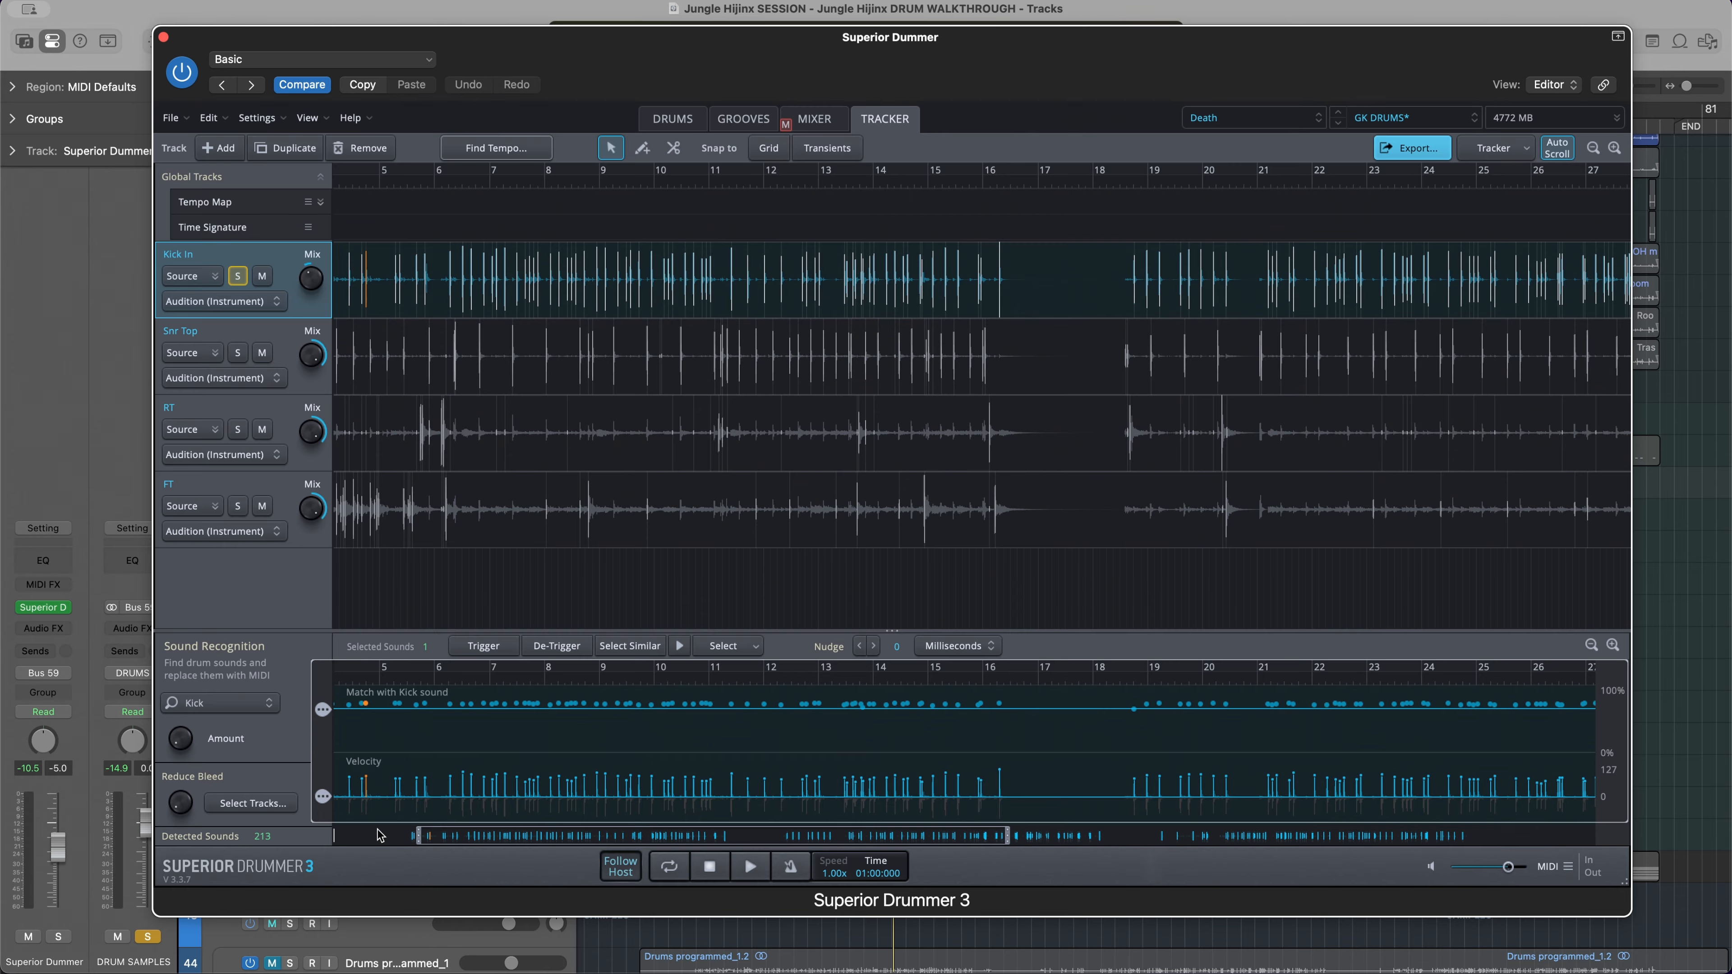
drag(325, 716, 325, 720)
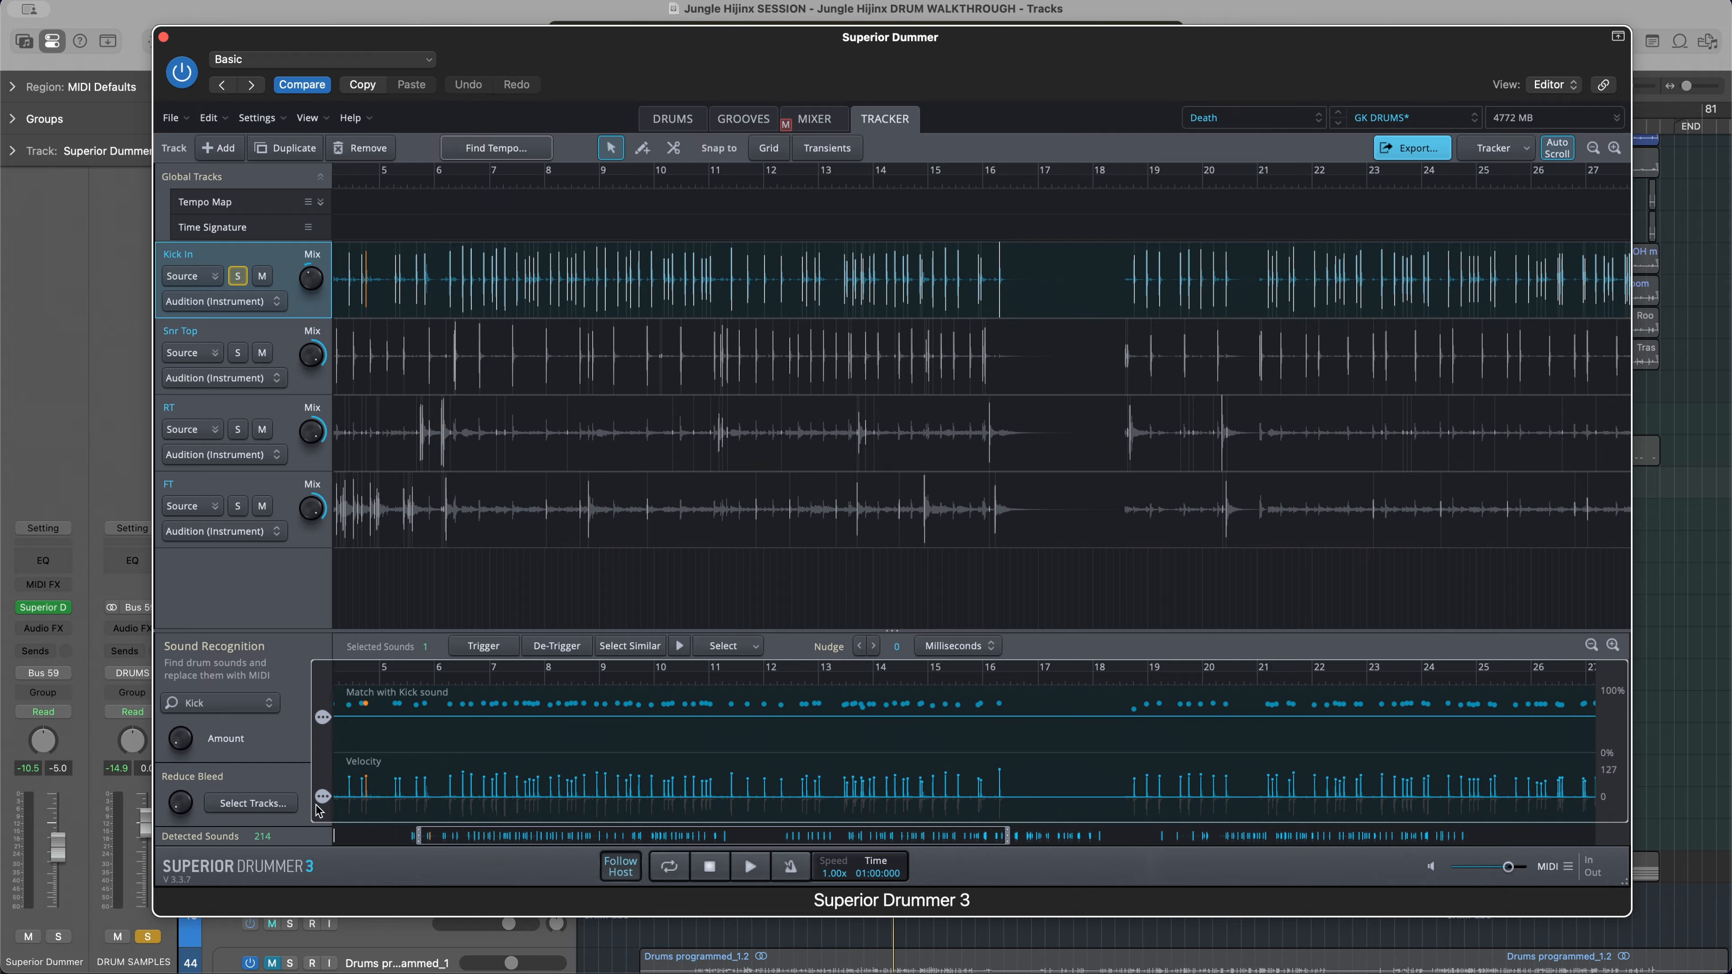
drag(324, 799, 328, 792)
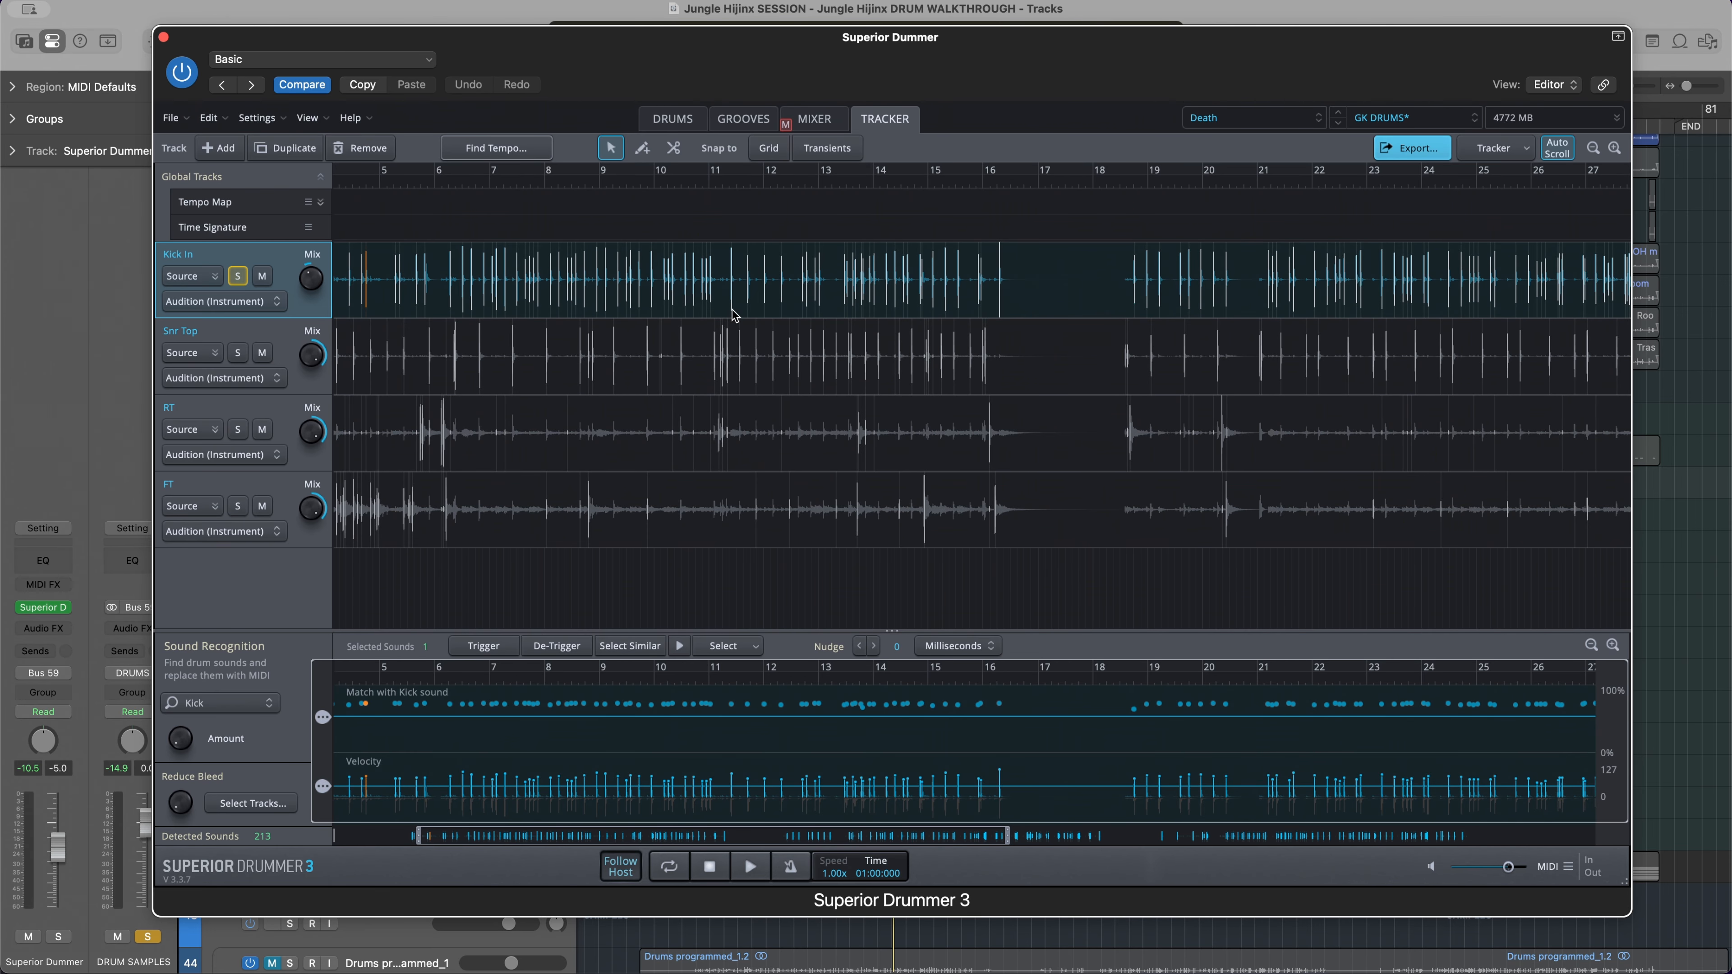
Draw an extra kick hit at the faint transient near 10.3 on the Kick In track, beneath which the snare hits
scroll(734, 307, down, 5)
scroll(729, 299, up, 5)
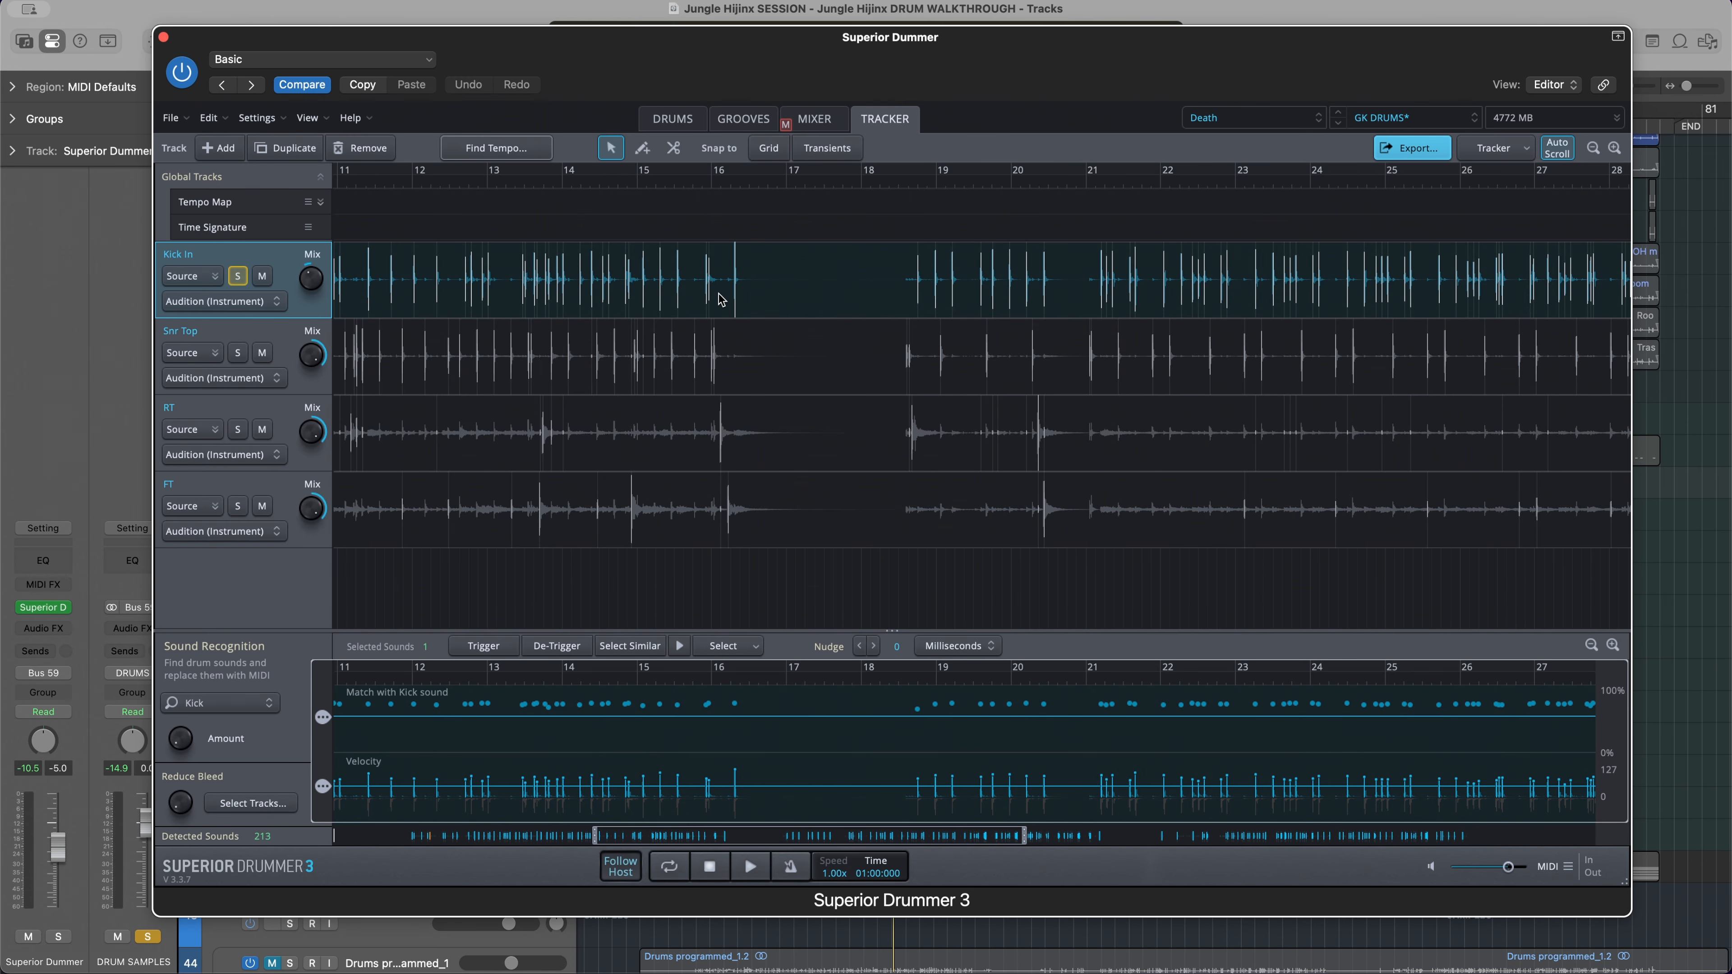
scroll(721, 300, up, 3)
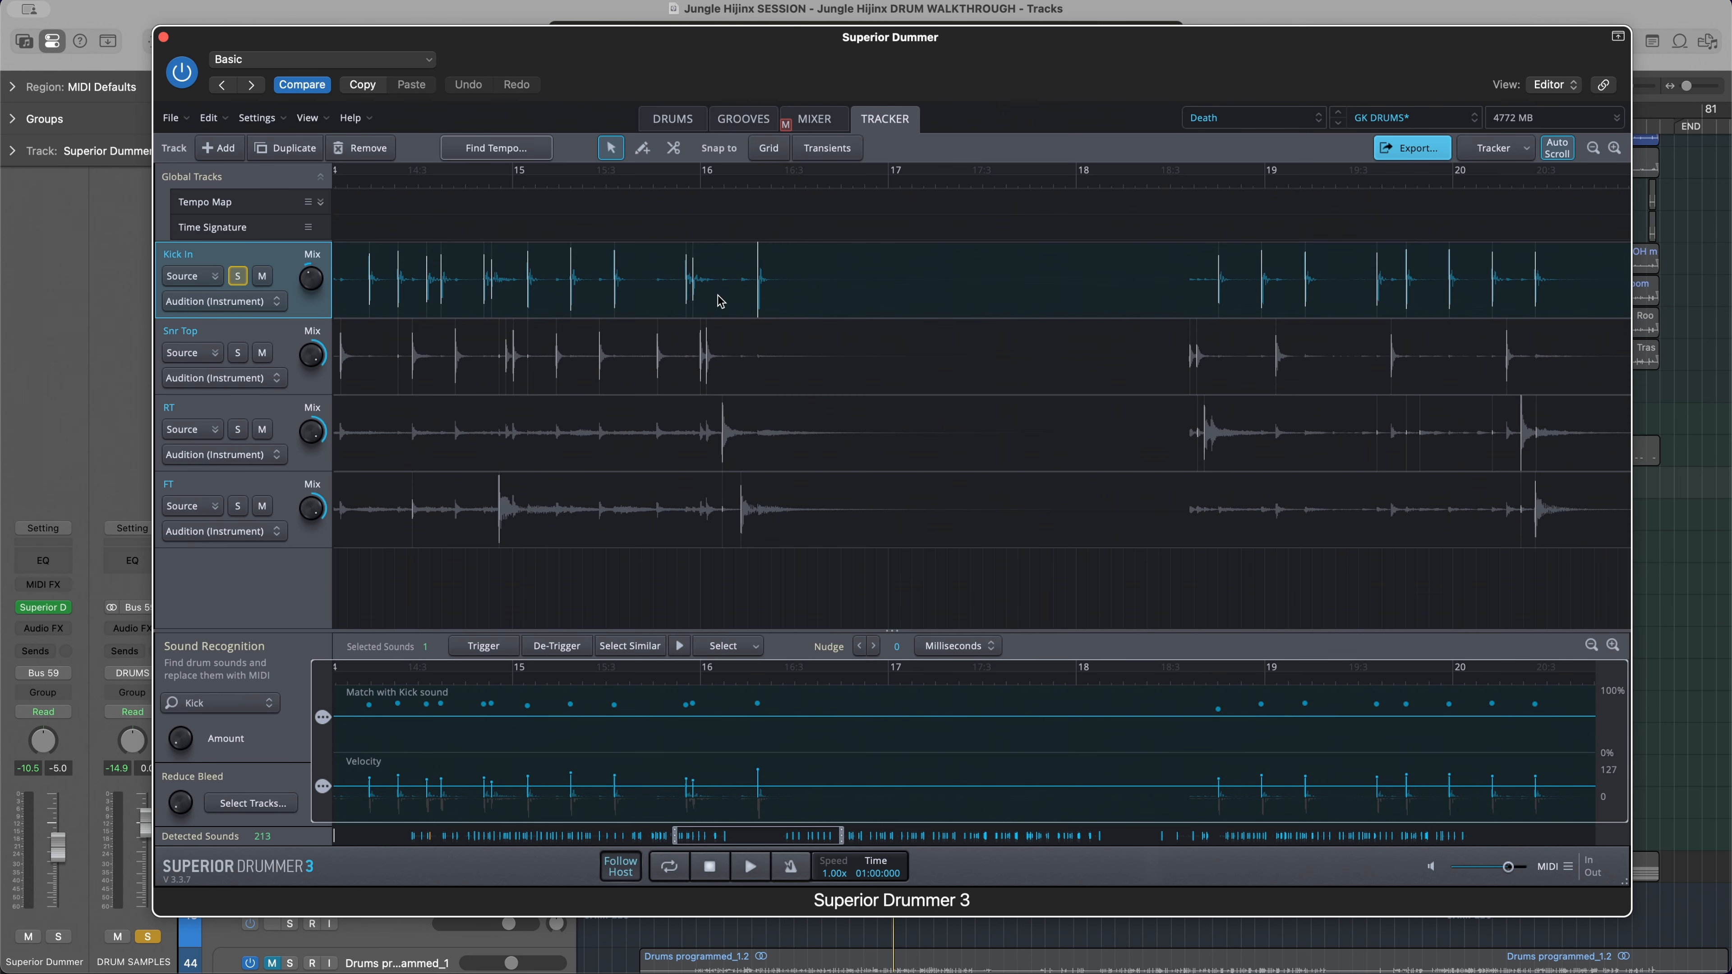
scroll(716, 300, up, 3)
scroll(706, 301, left, 8)
scroll(665, 271, left, 3)
scroll(675, 277, up, 5)
scroll(614, 301, left, 10)
scroll(575, 305, down, 3)
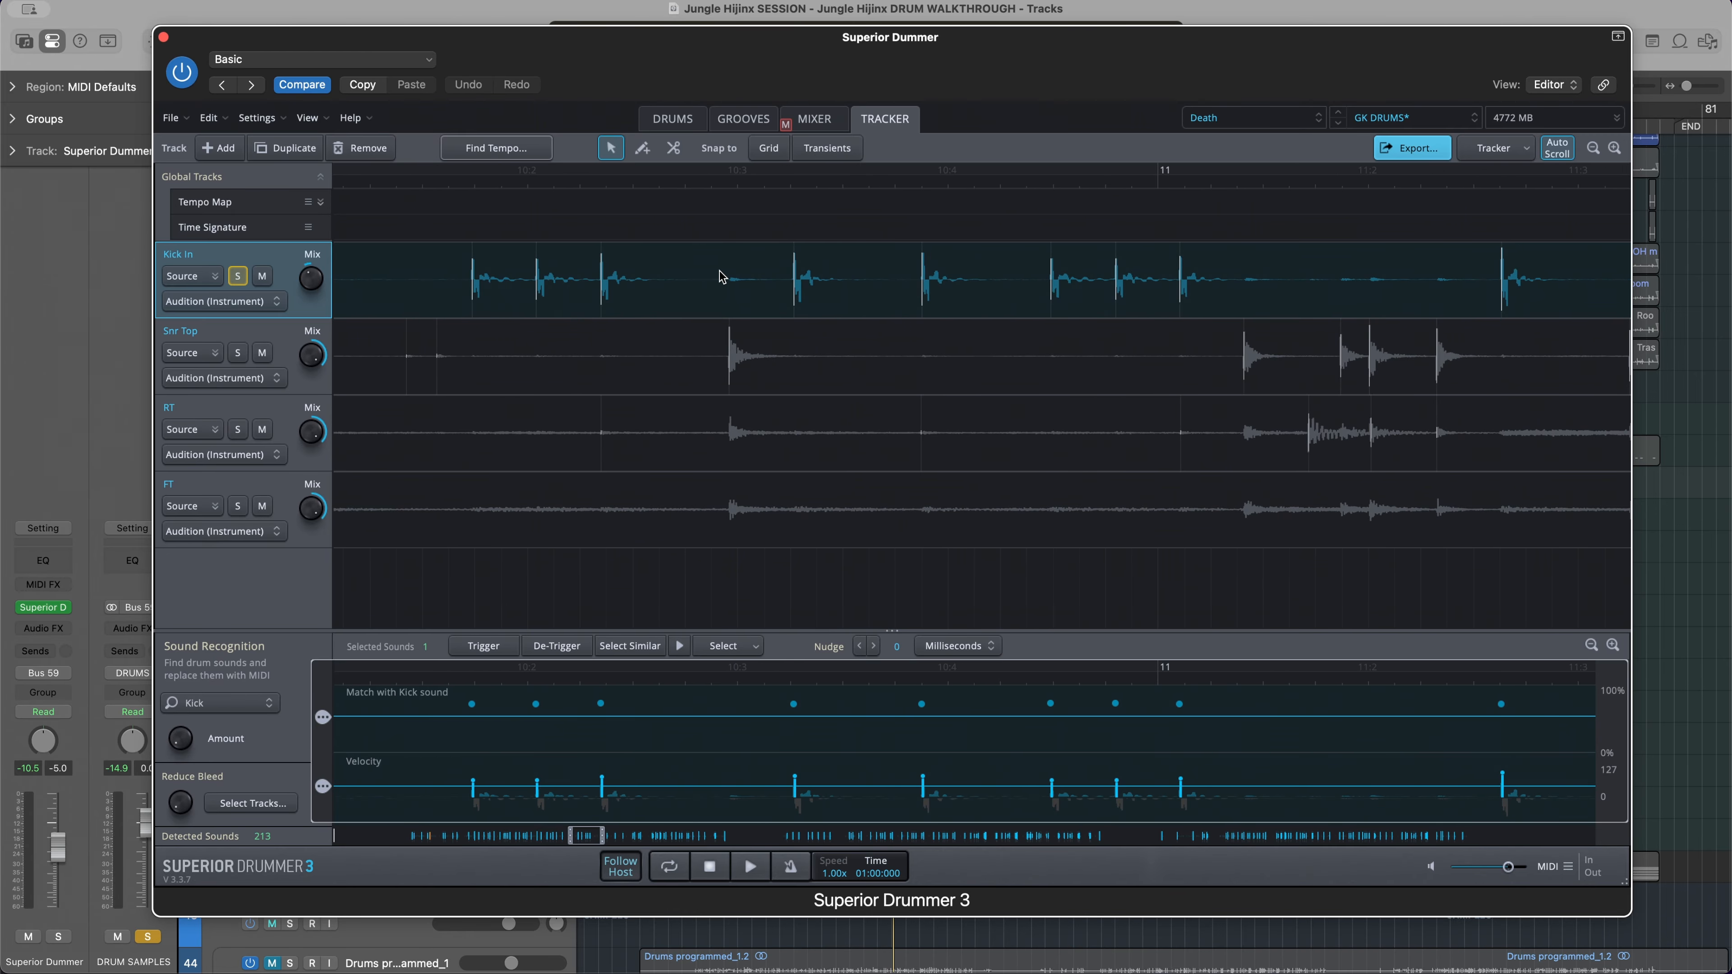
scroll(729, 281, up, 3)
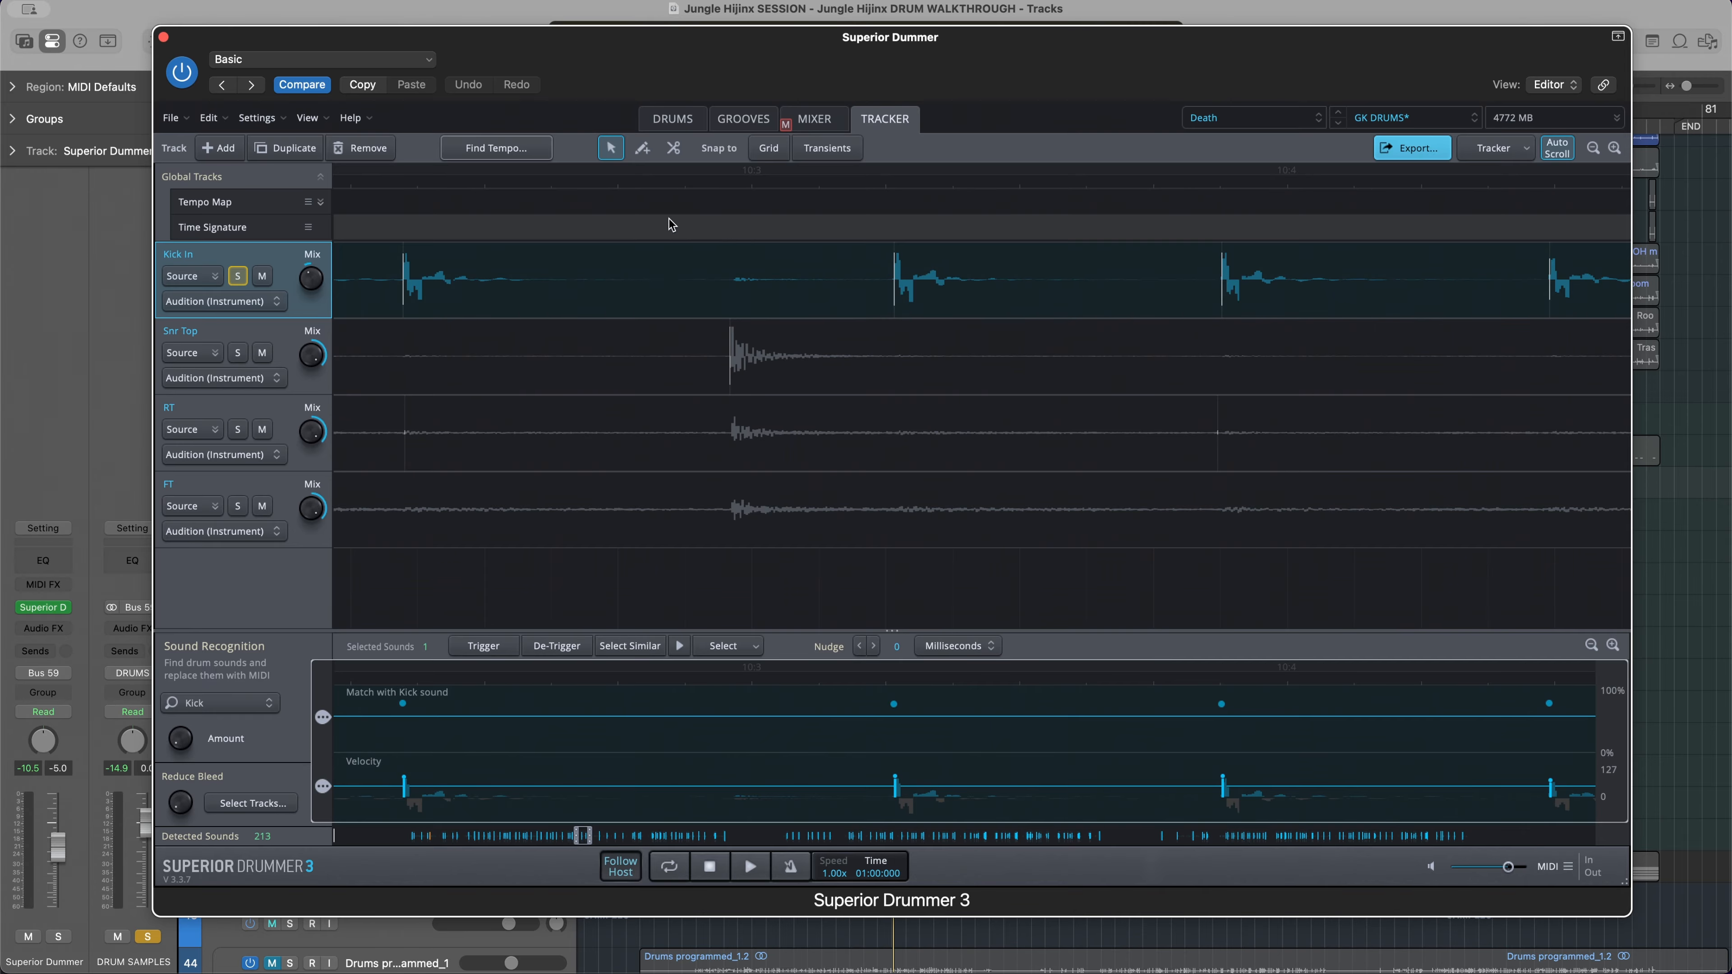
click(642, 148)
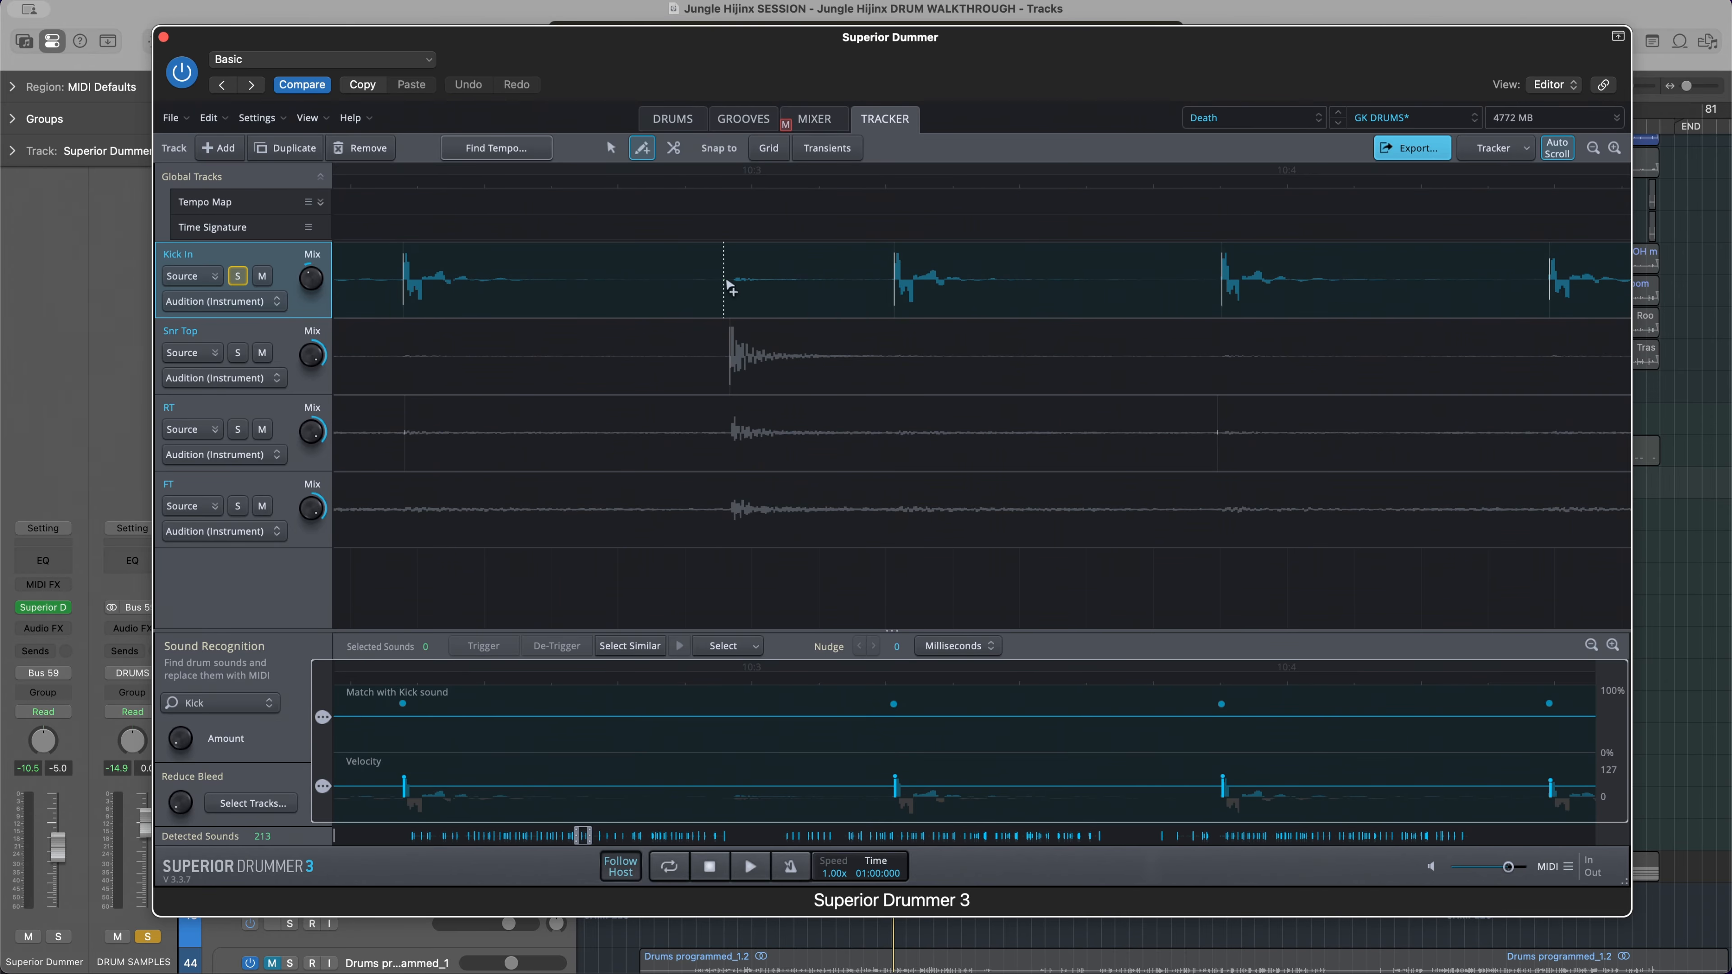
scroll(744, 290, up, 3)
scroll(744, 290, up, 1)
click(716, 290)
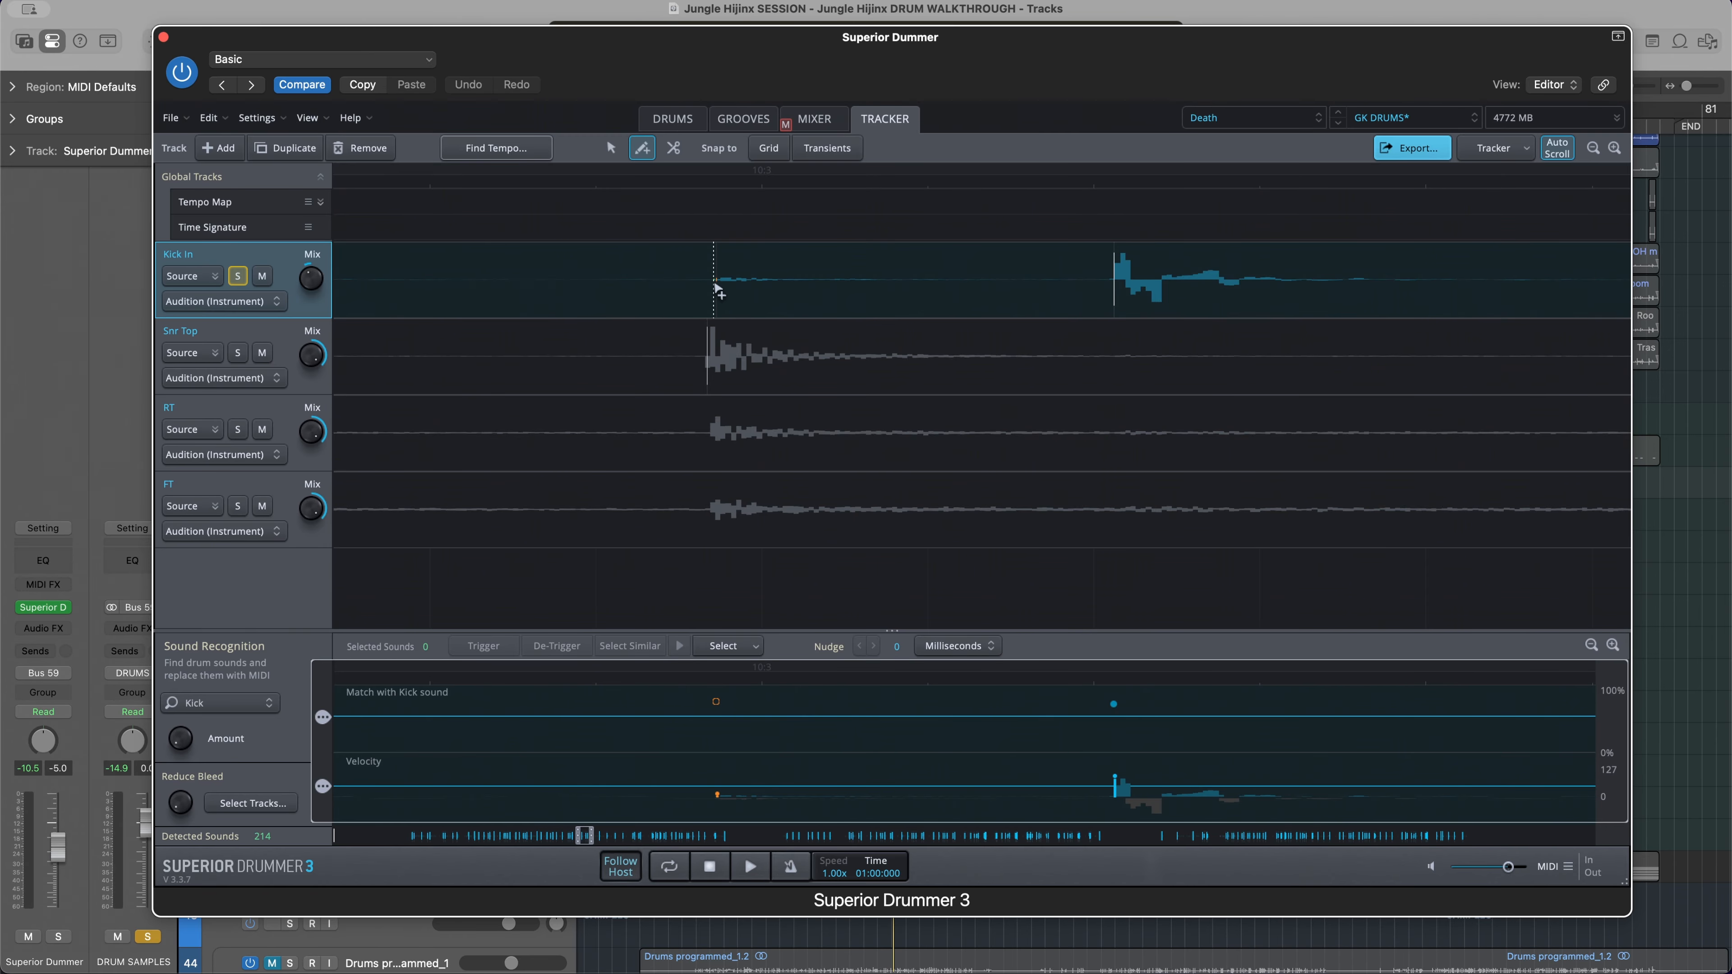
Raise the velocity of the manually added kick hit near 10.3 to about the level of the following kick hit
click(611, 148)
mouse_move(719, 707)
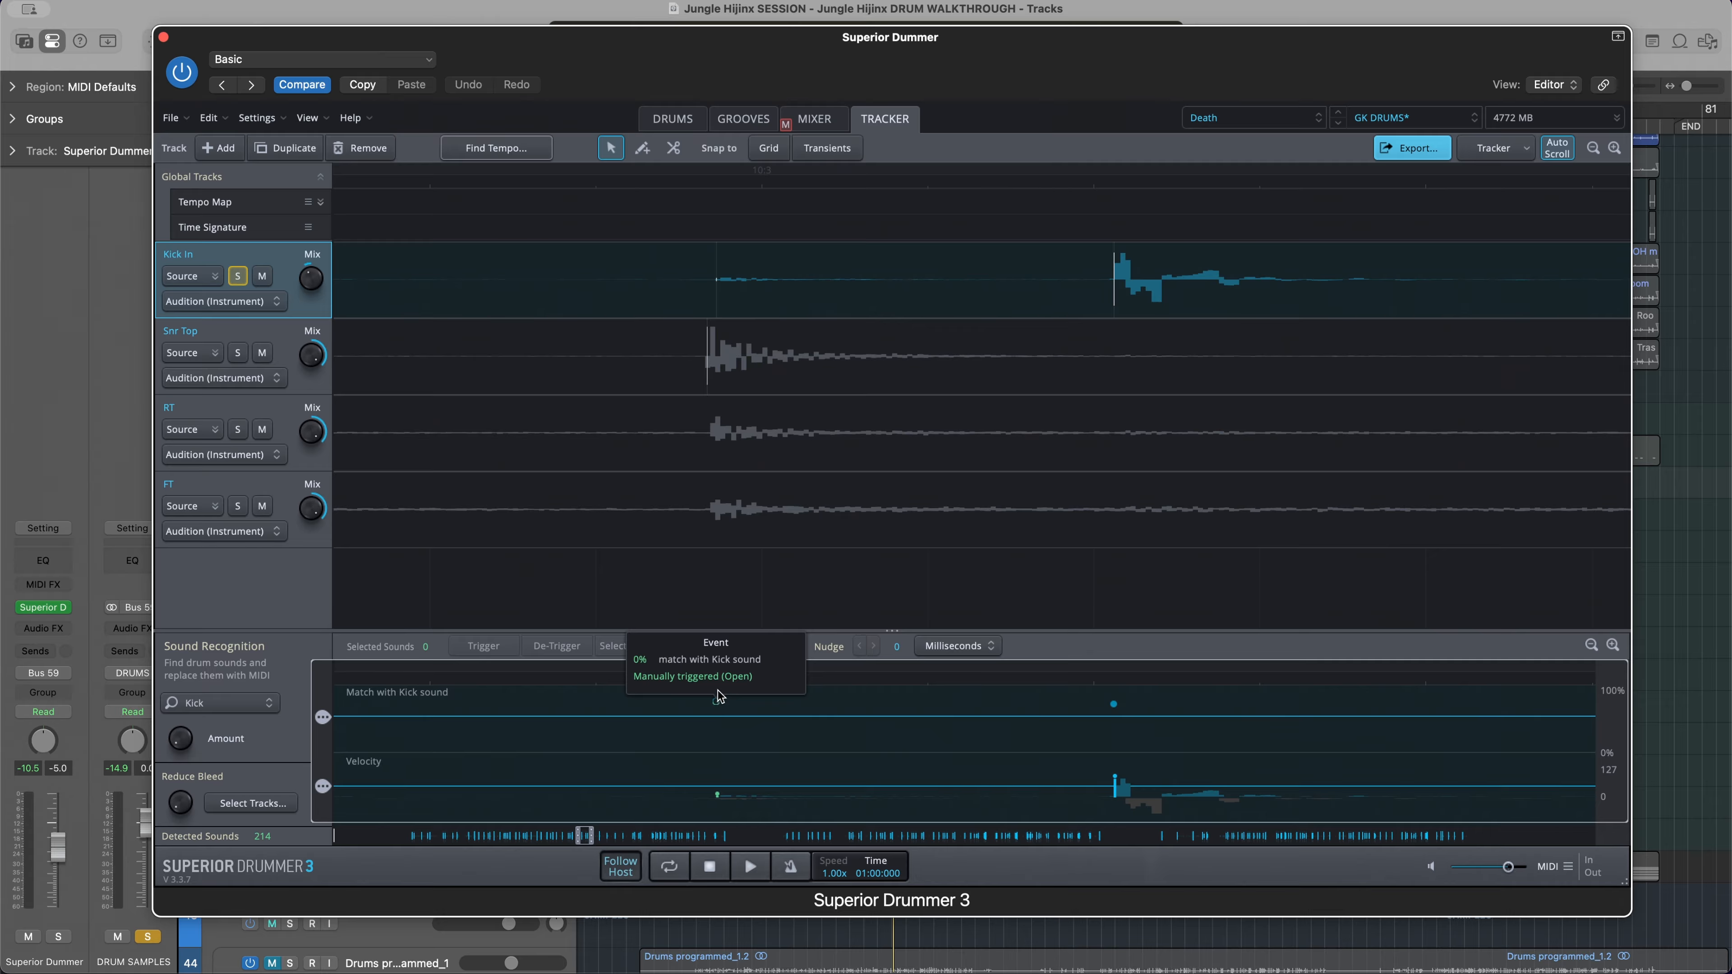
drag(716, 795, 720, 776)
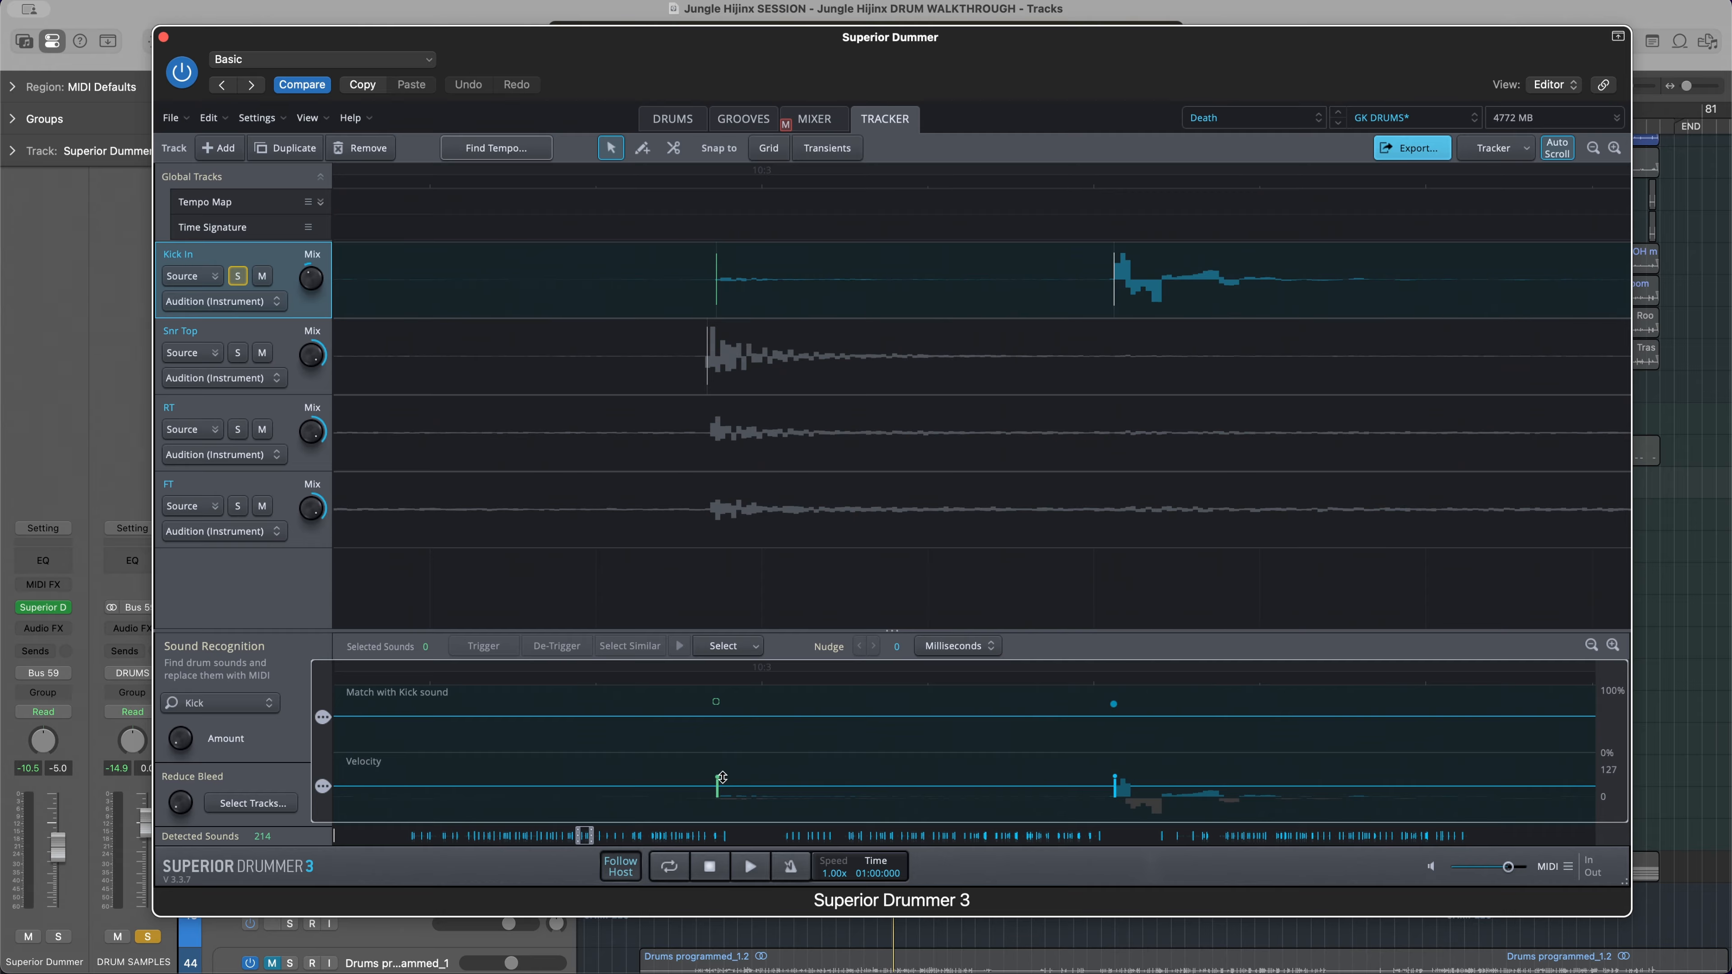
Open the Tracker's MIDI export and select All Tracks Combined, covering the kick, snare, rack tom and floor tom
scroll(731, 286, down, 10)
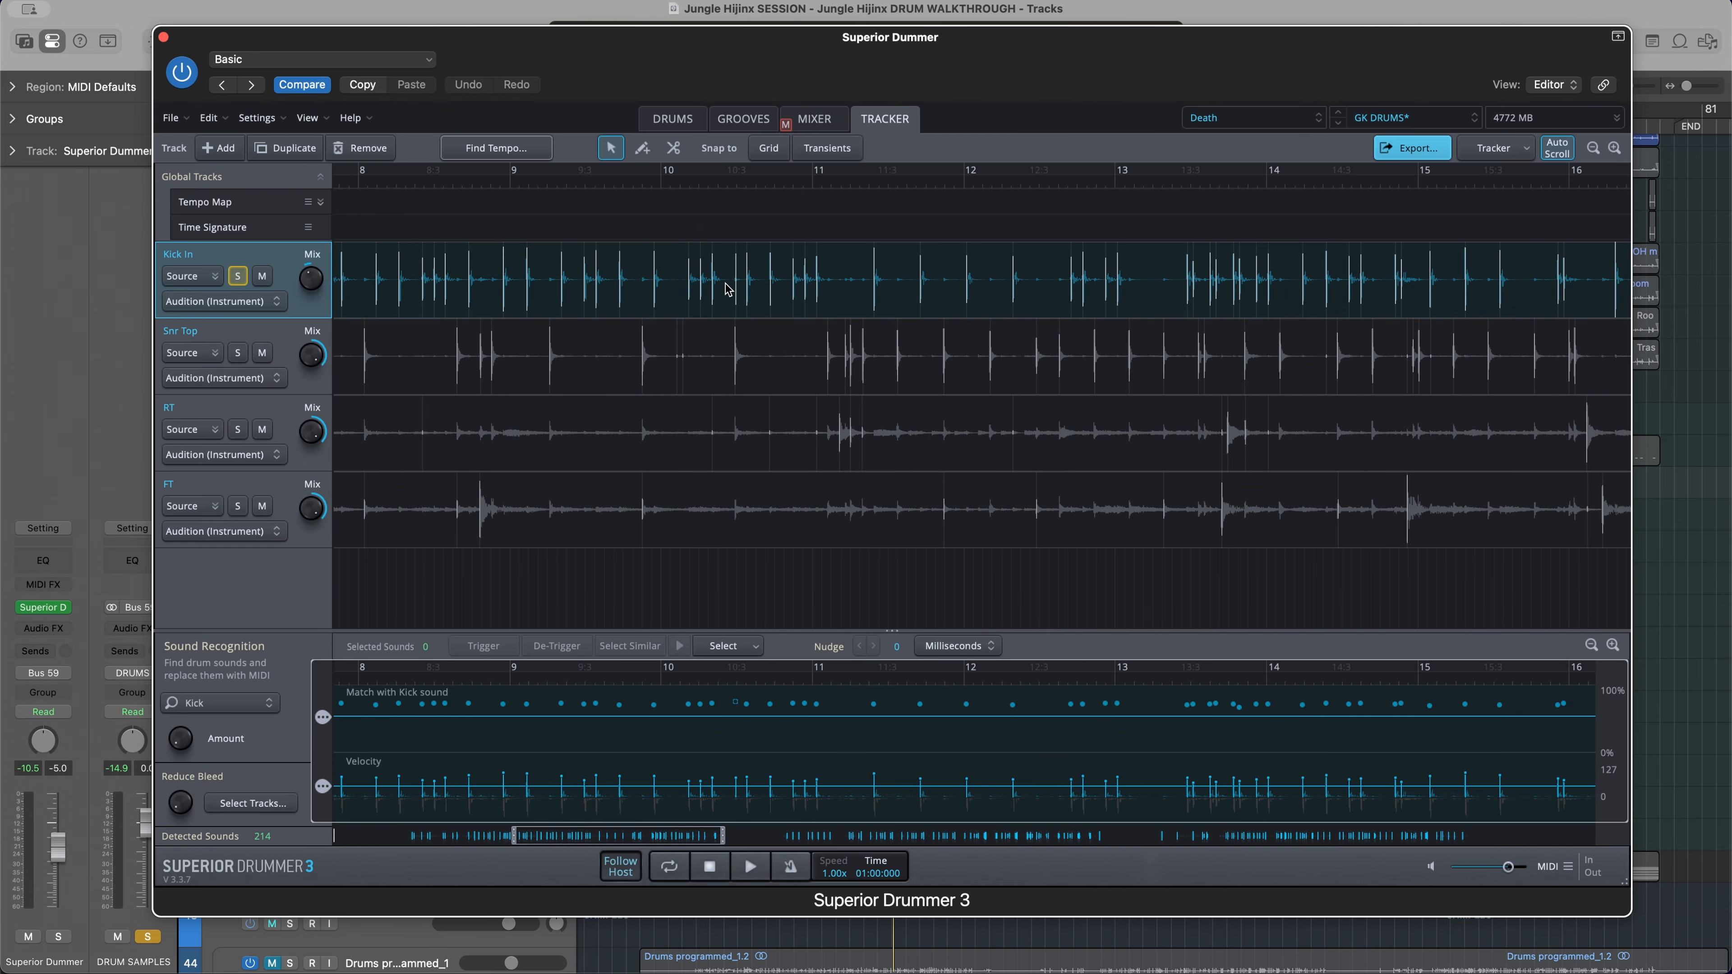
scroll(727, 288, down, 10)
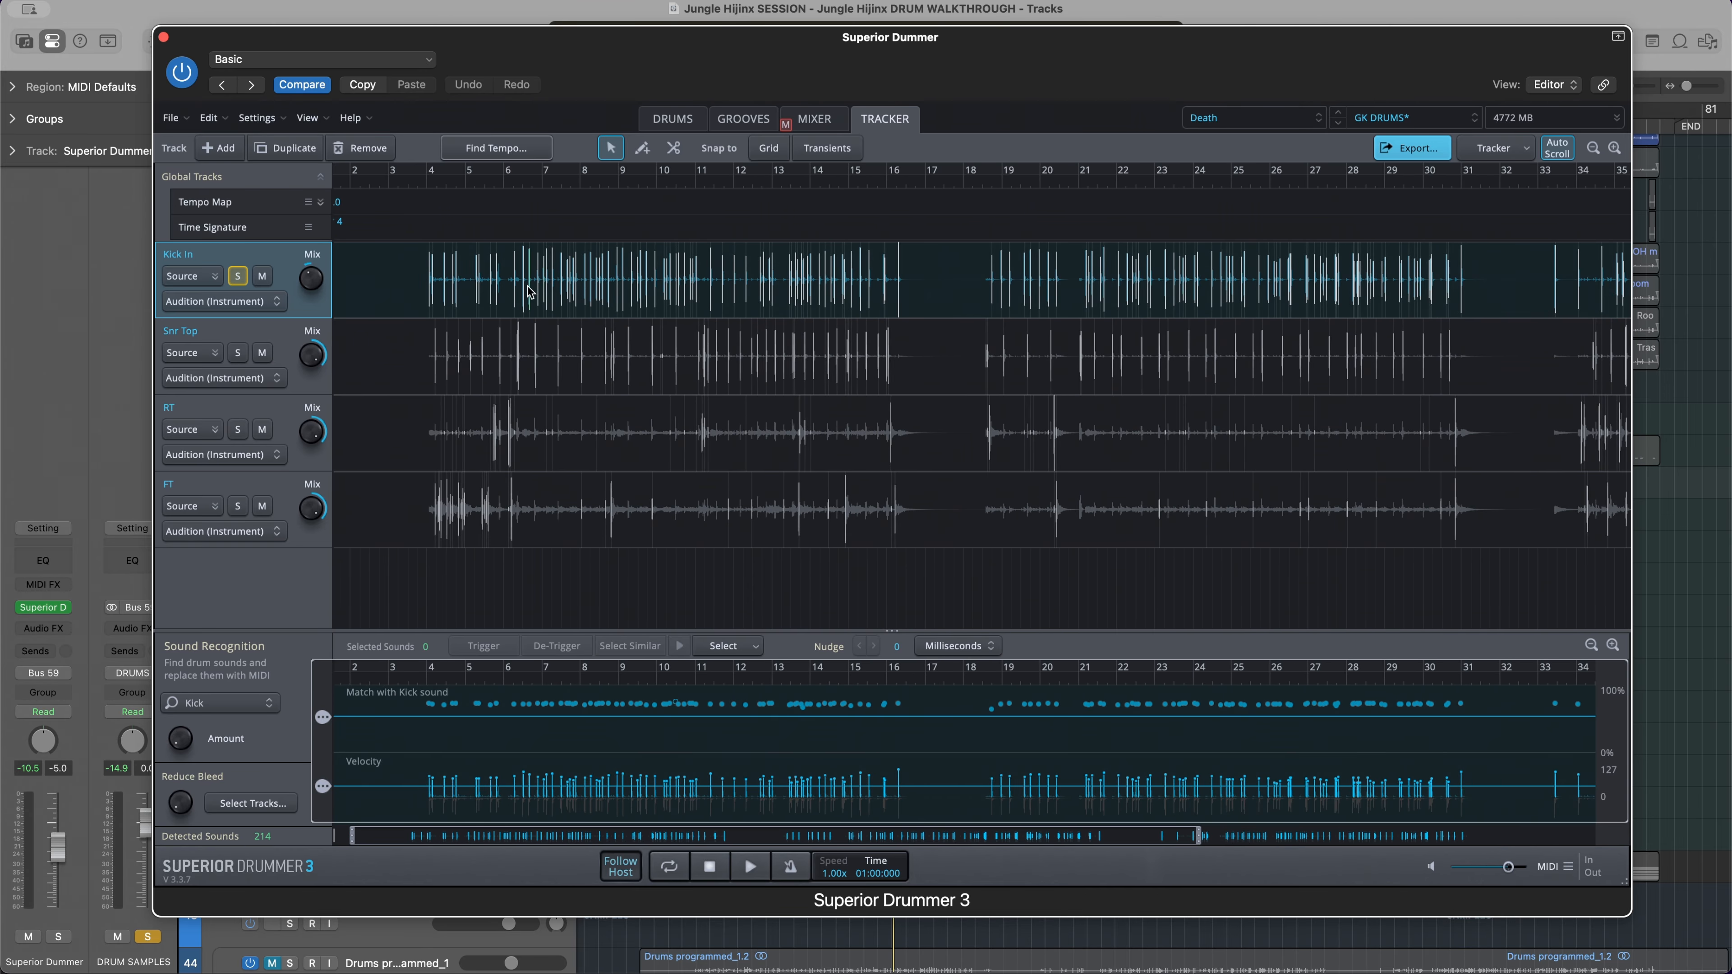
scroll(529, 292, right, 3)
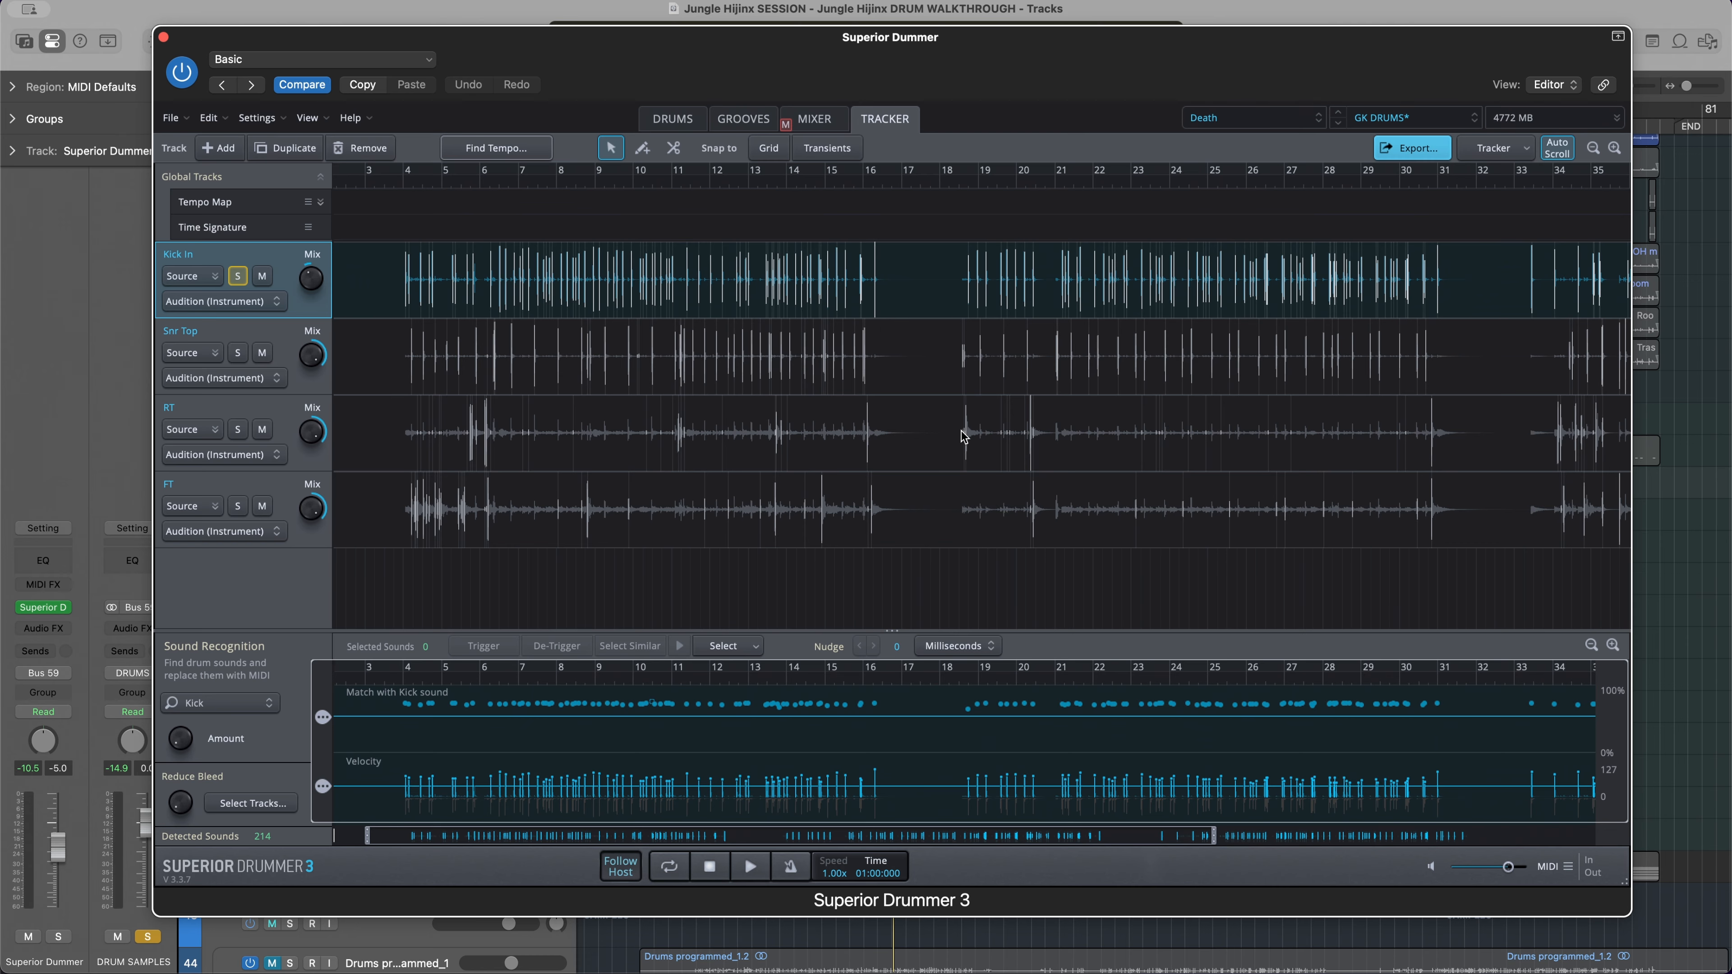
click(1403, 154)
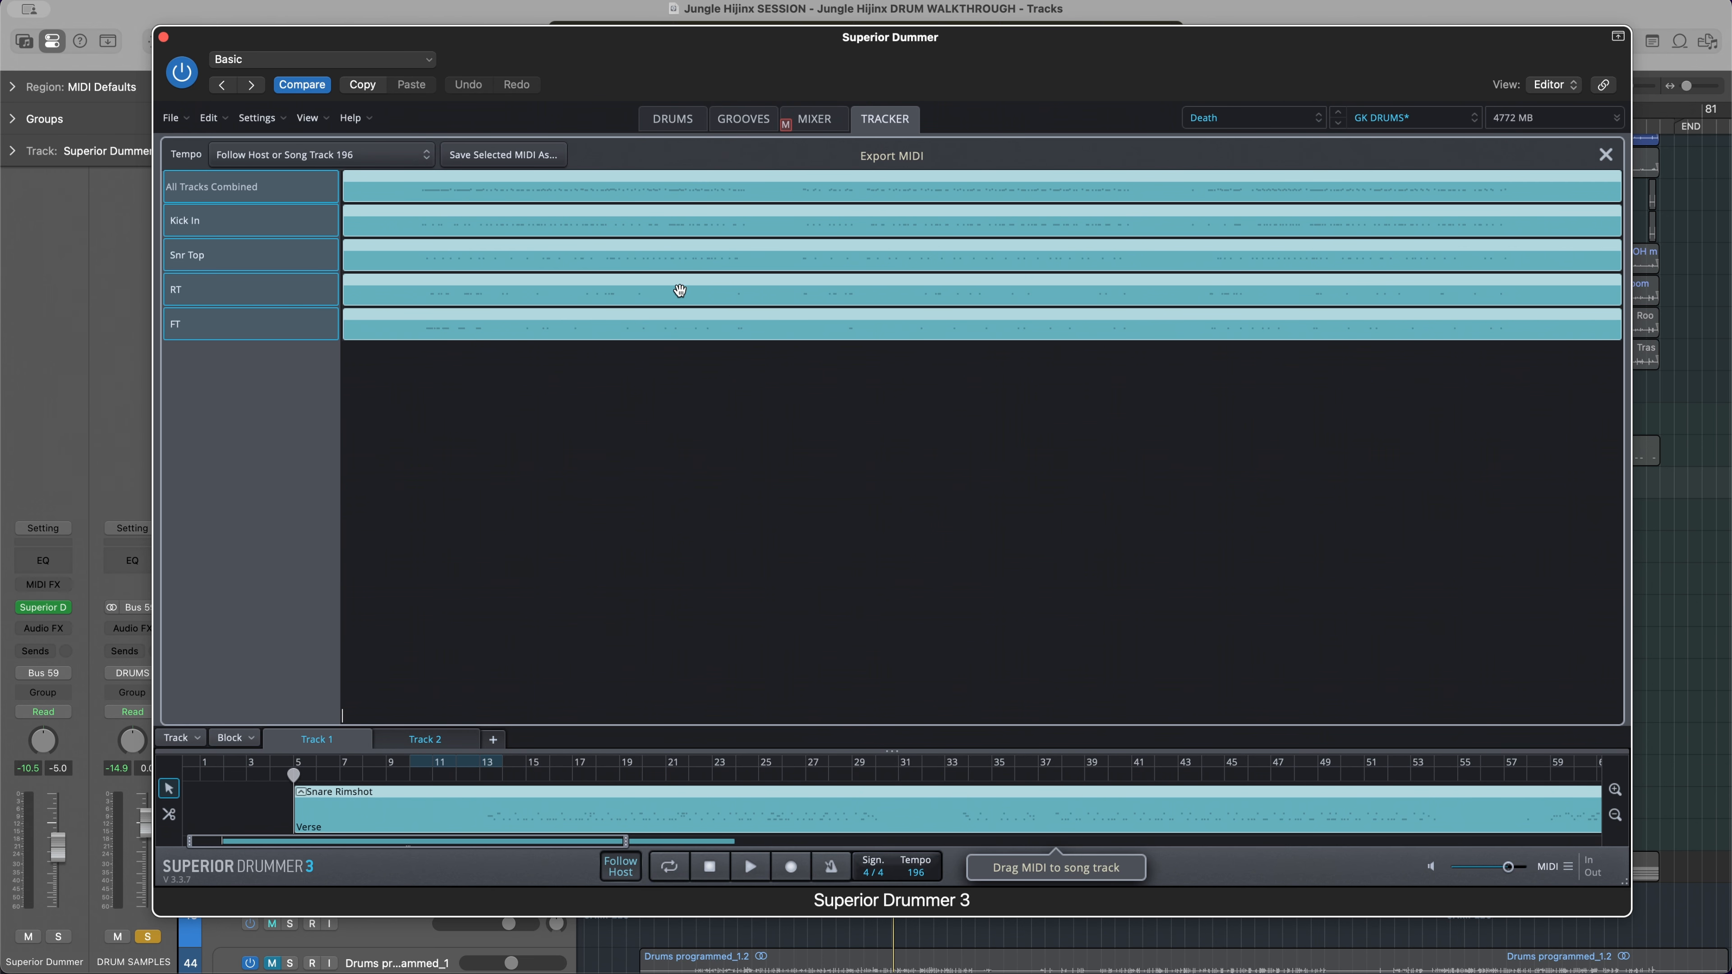
click(660, 322)
click(565, 297)
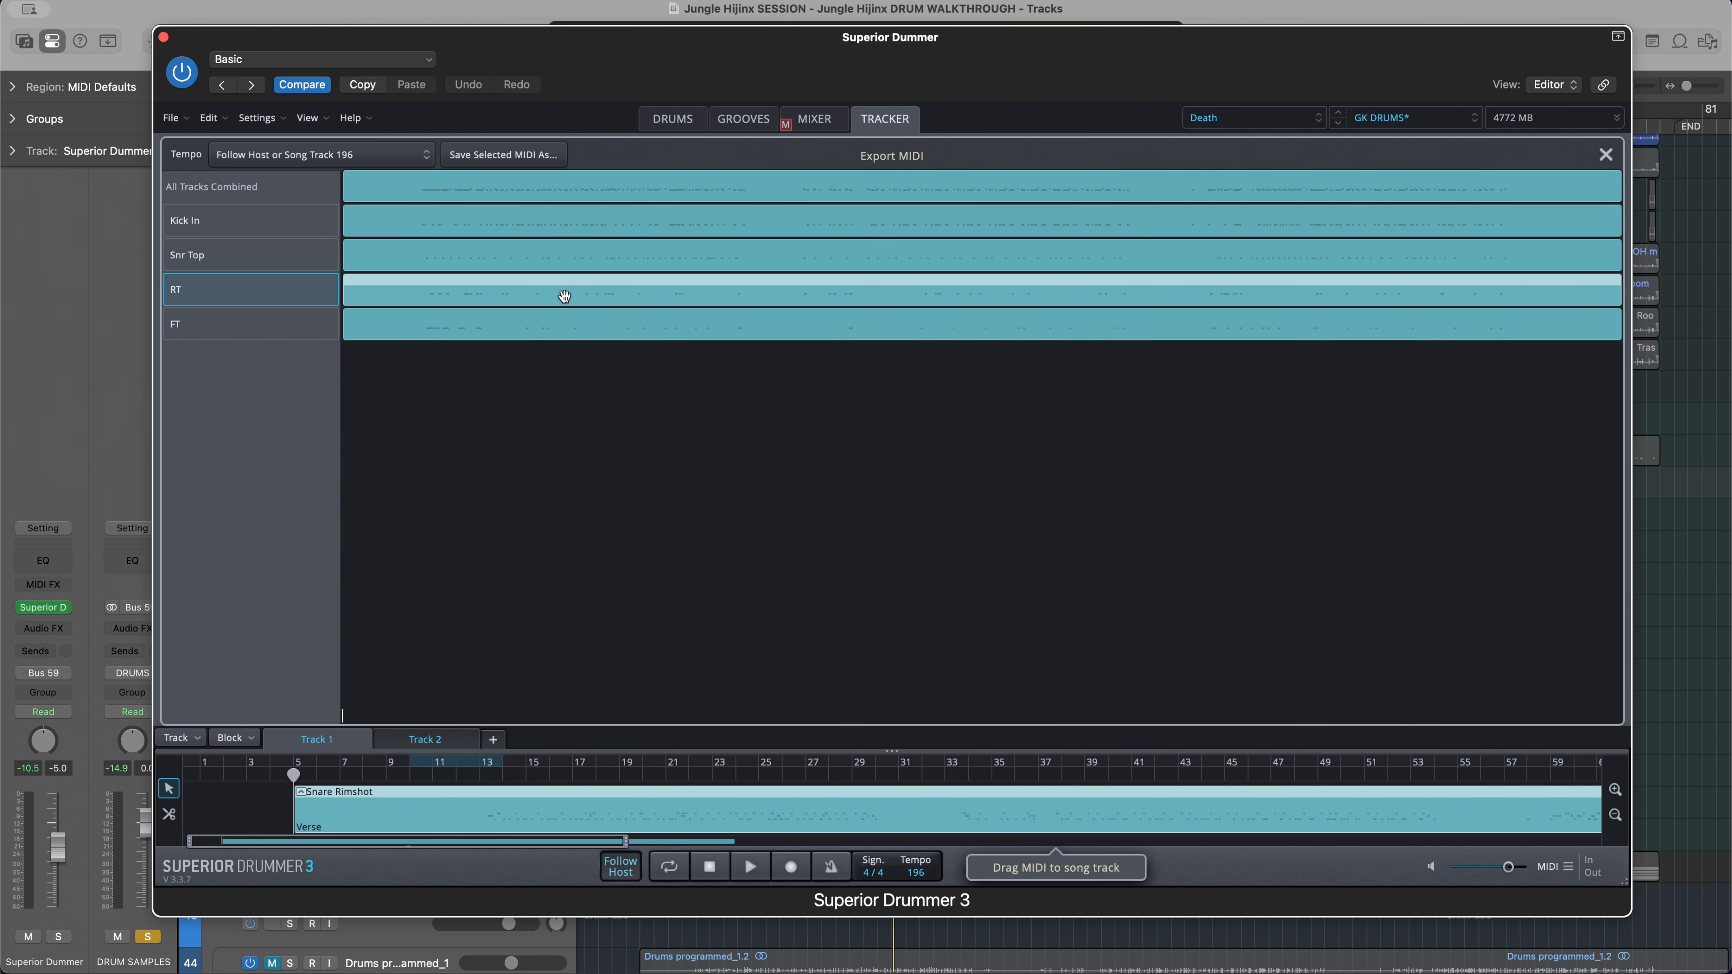
click(569, 259)
click(571, 229)
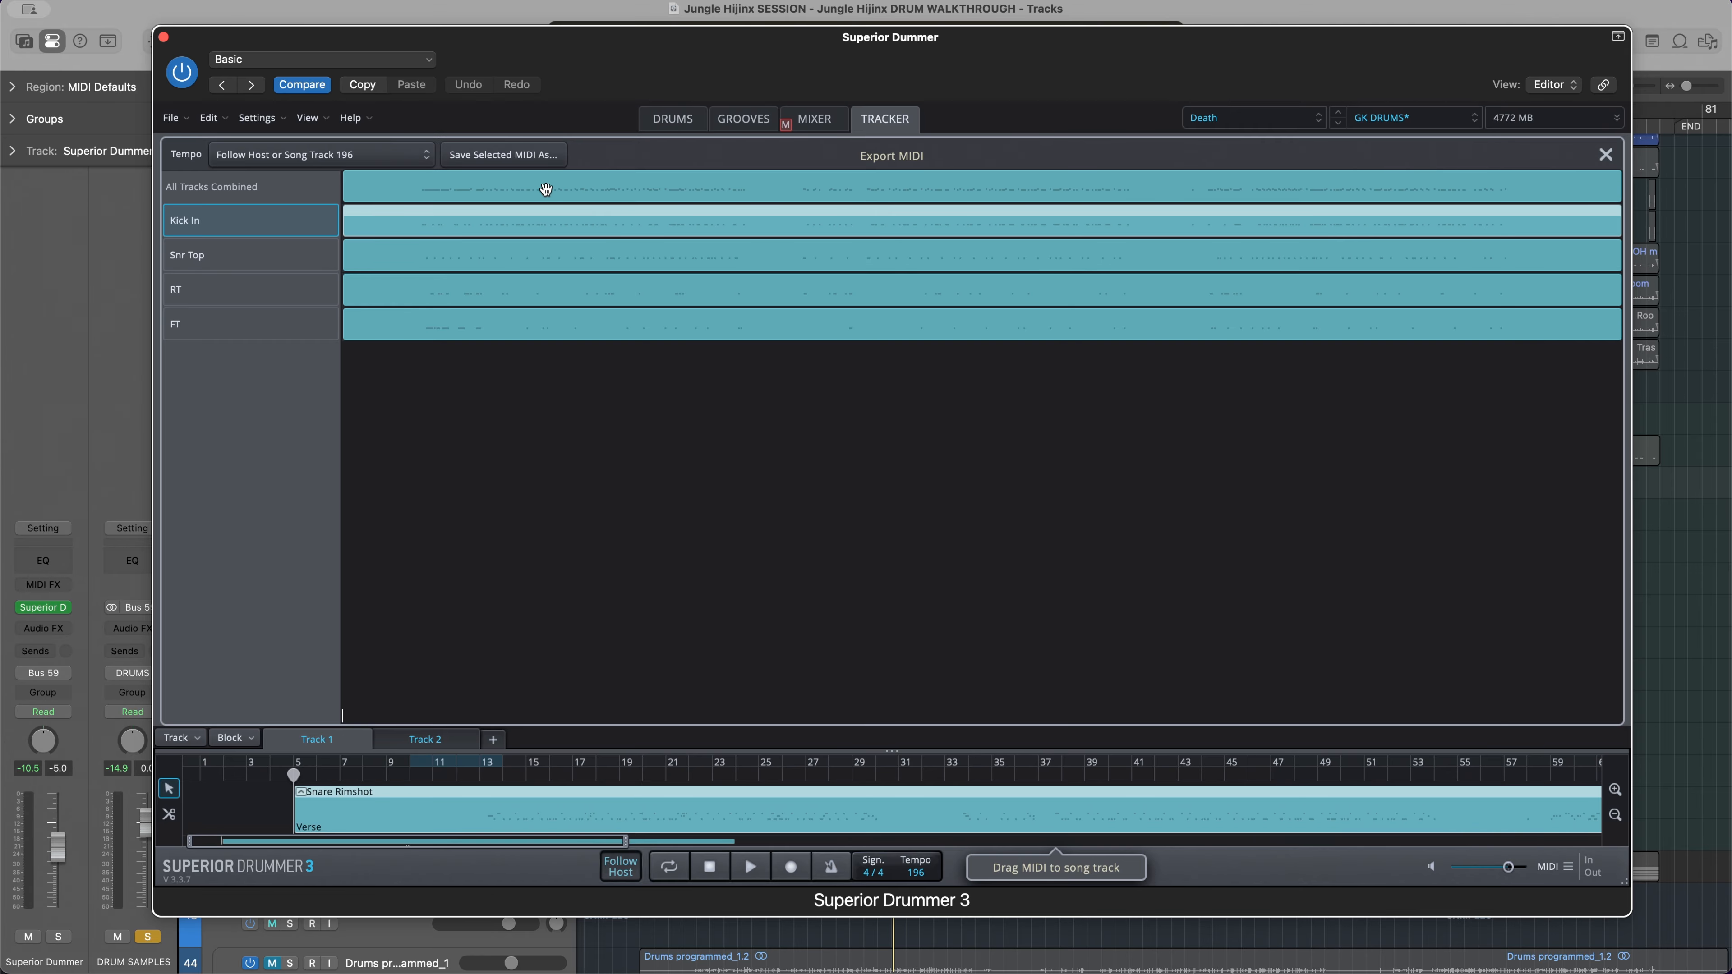
click(544, 189)
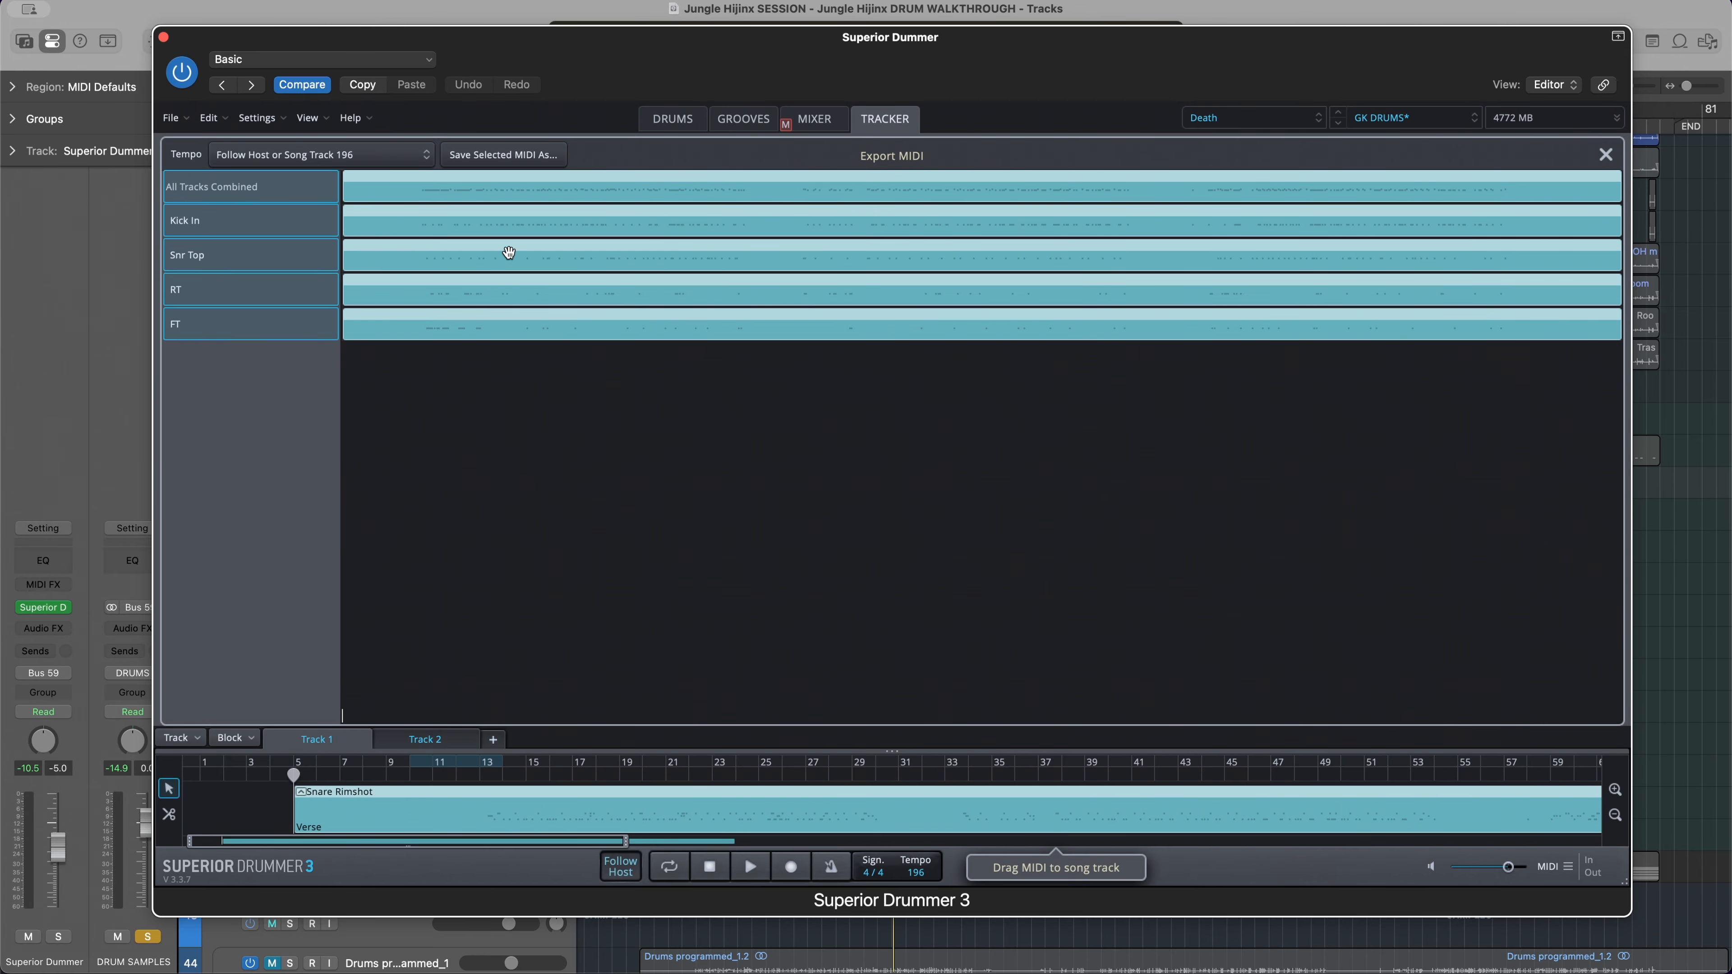
Replace the MIDI block on song Track 1 with the combined tracks placed at bar 5, including the tempo
drag(241, 799, 457, 803)
key(Delete)
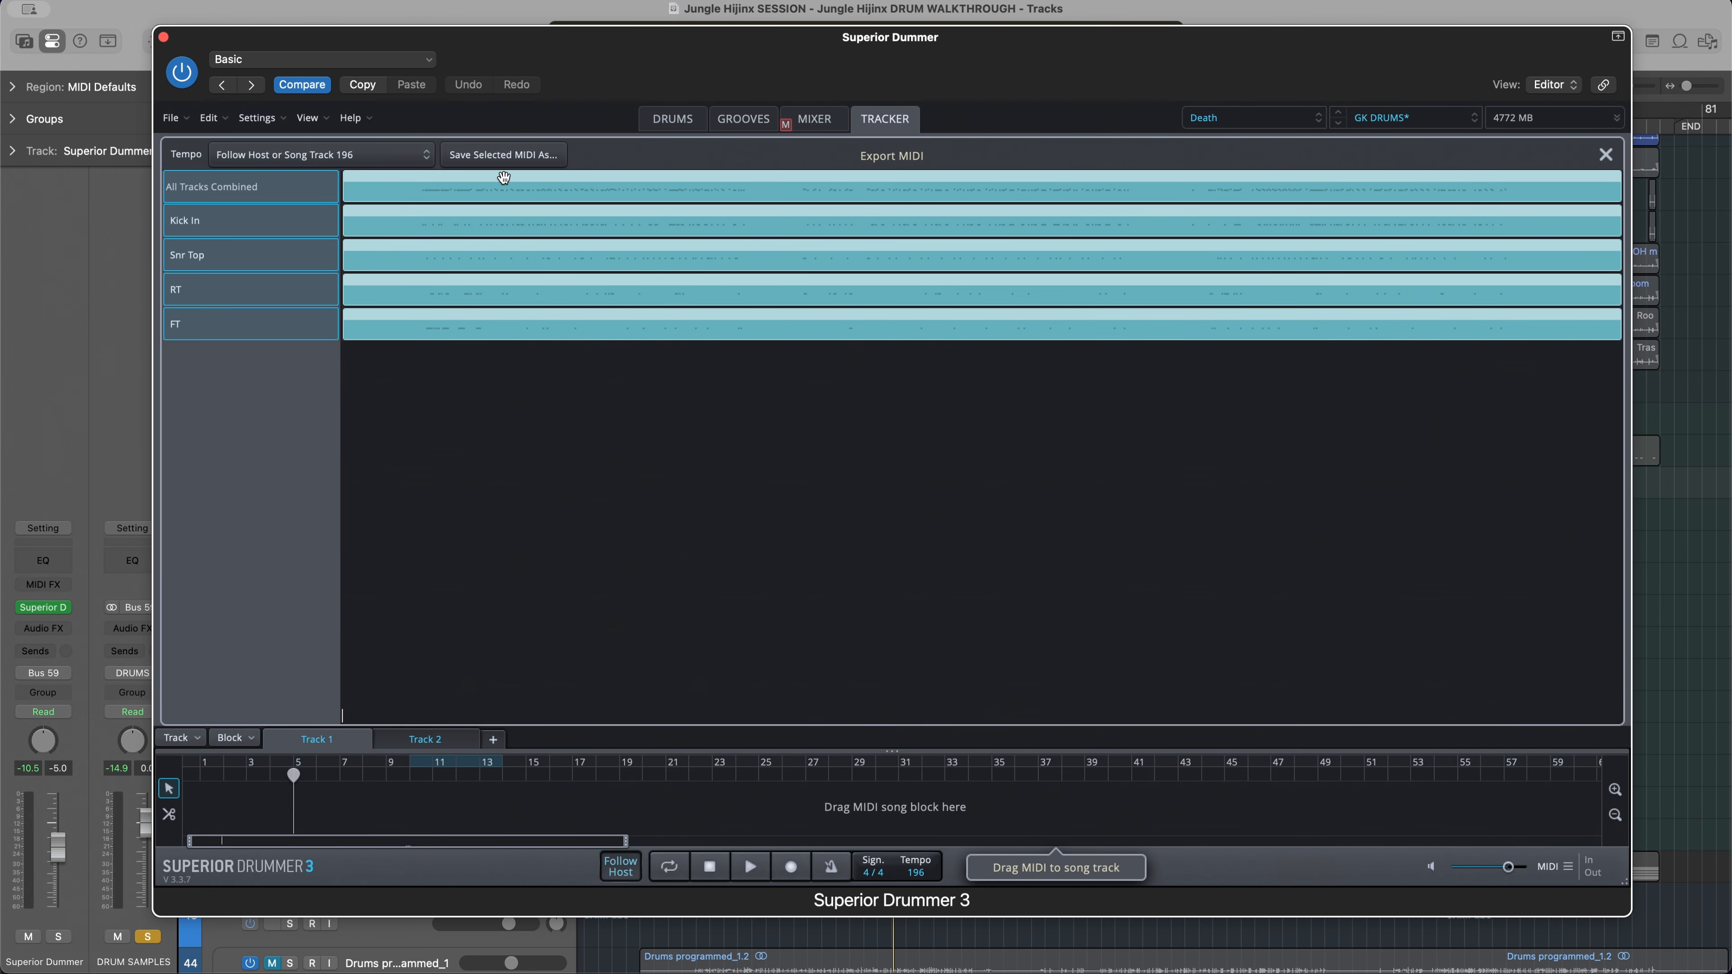
drag(504, 177, 292, 804)
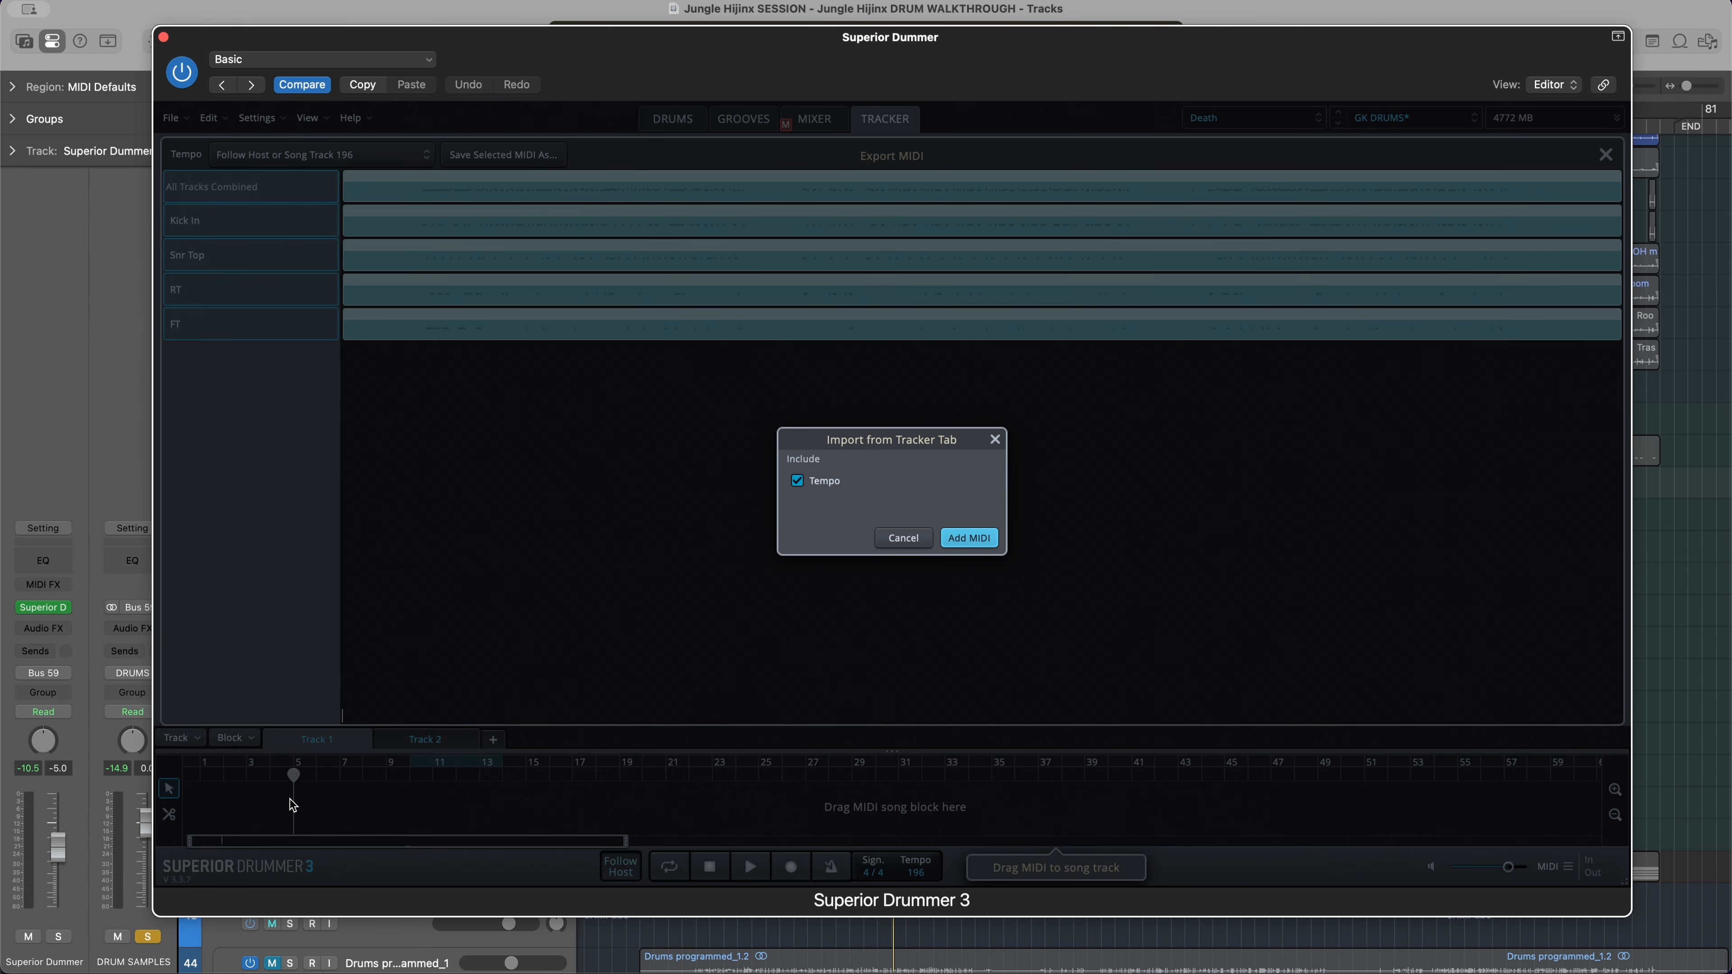
click(967, 539)
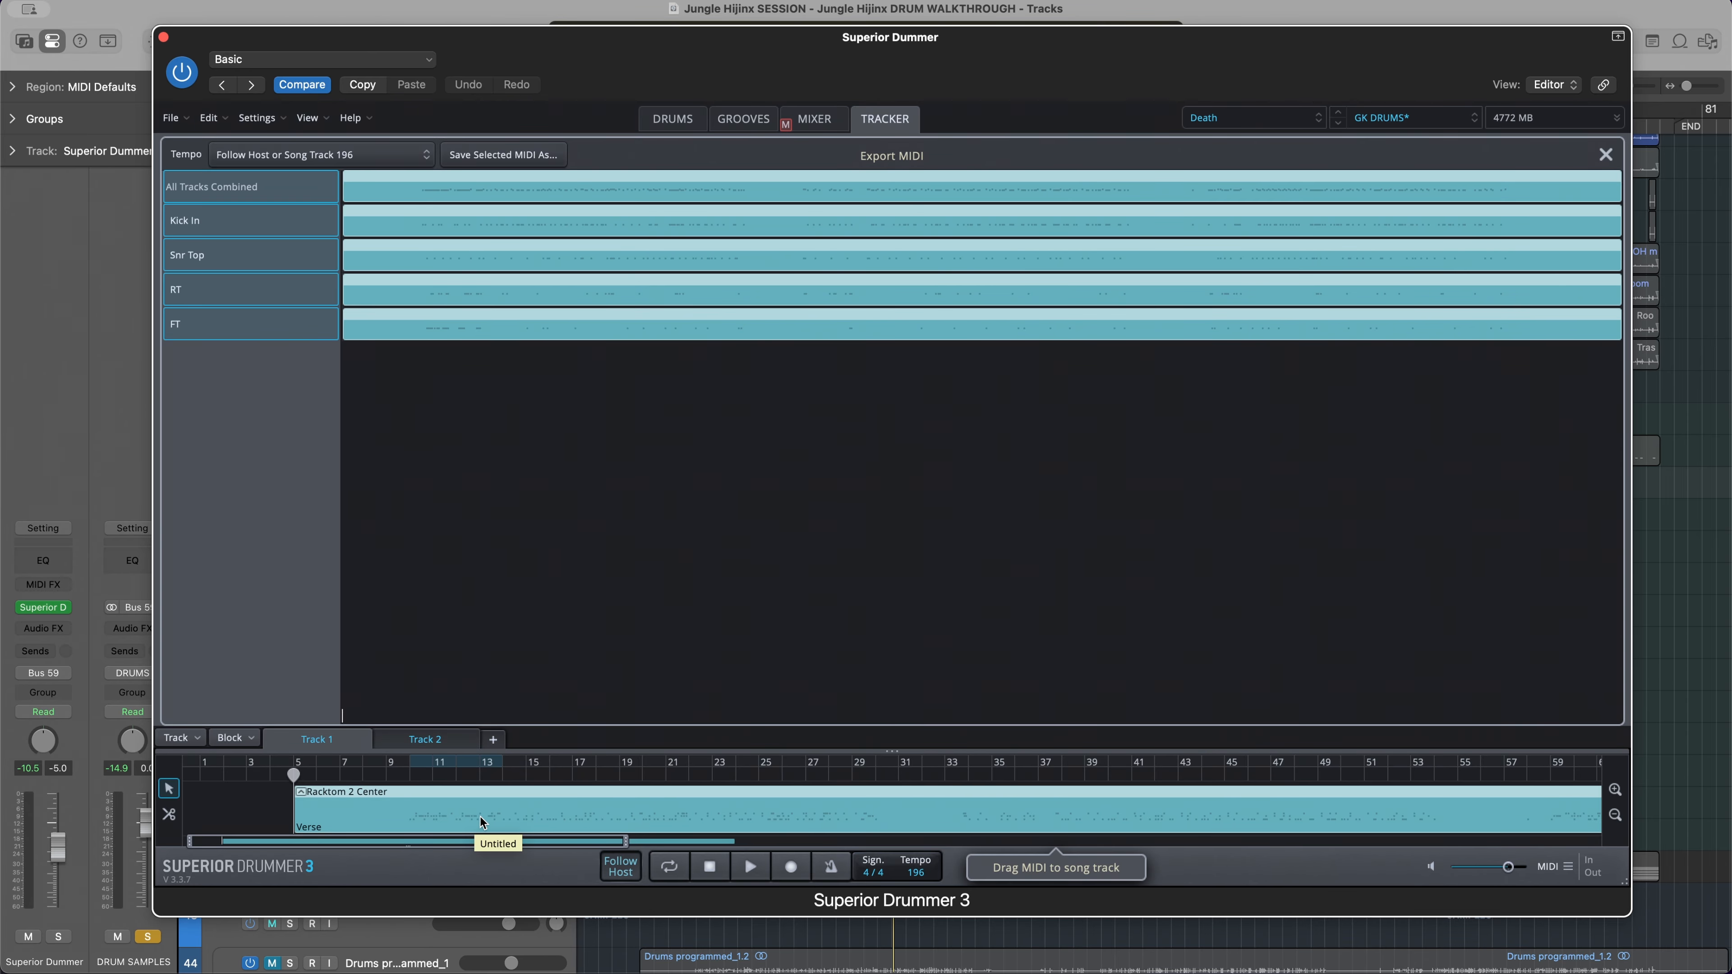
Open the imported block in the Grid Editor to view its drum notes, and close the plug-in window
double_click(480, 817)
scroll(998, 265, down, 4)
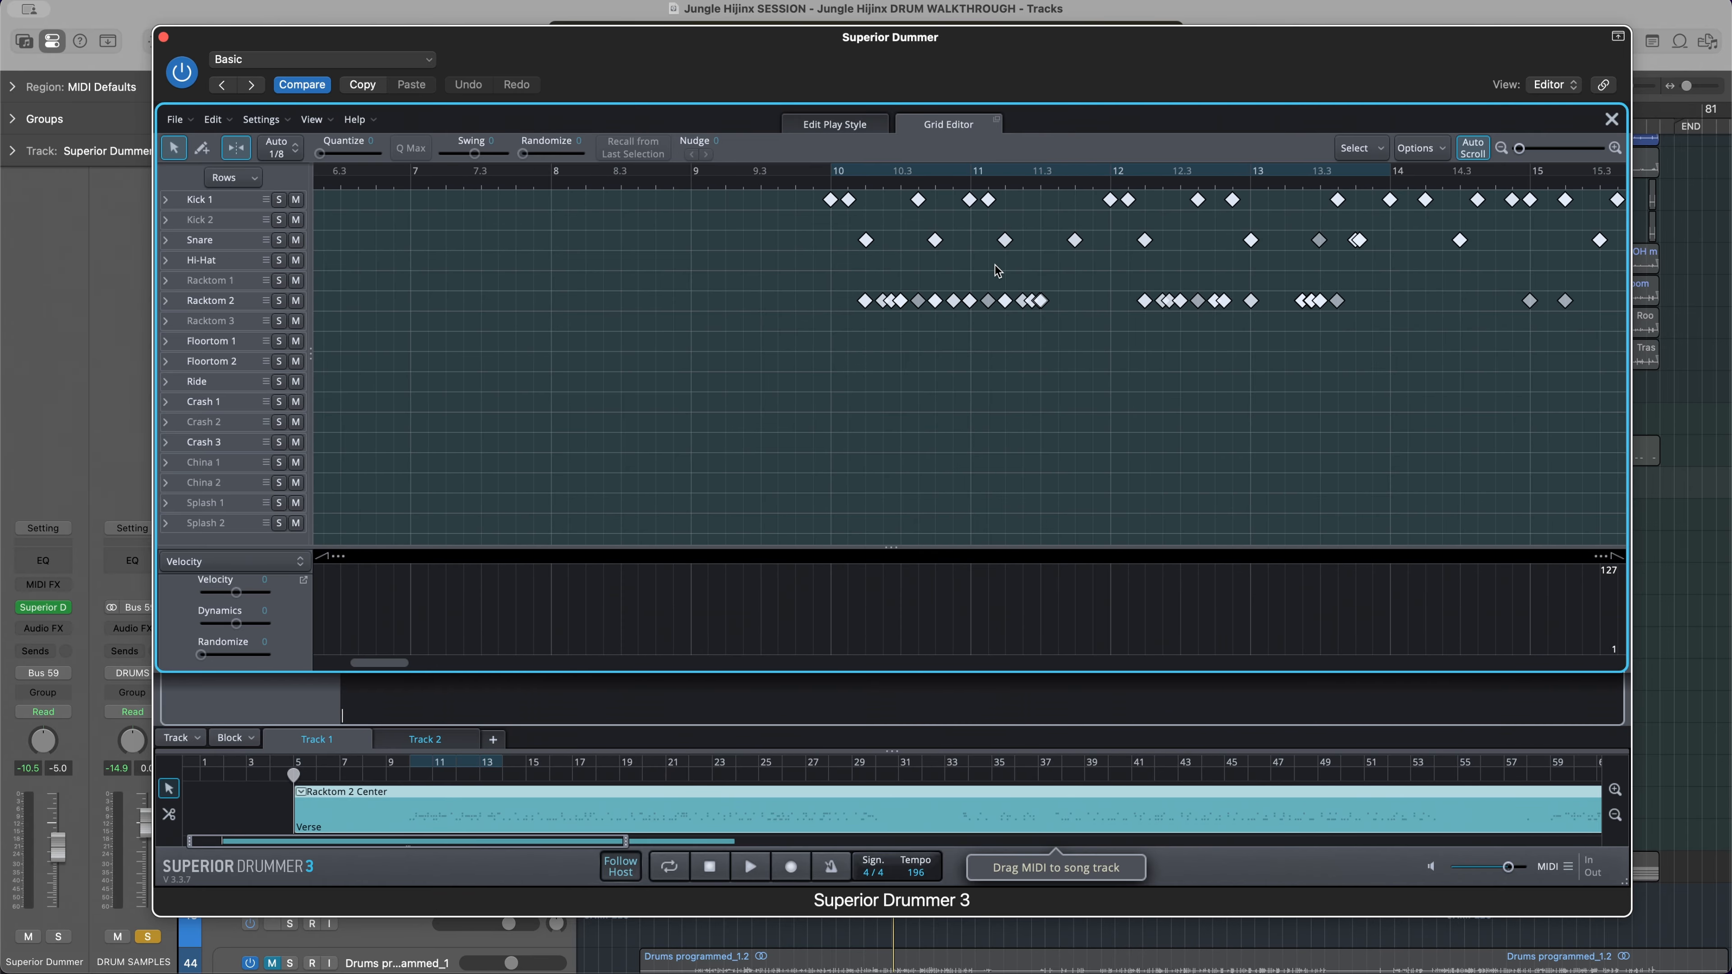
scroll(990, 265, right, 4)
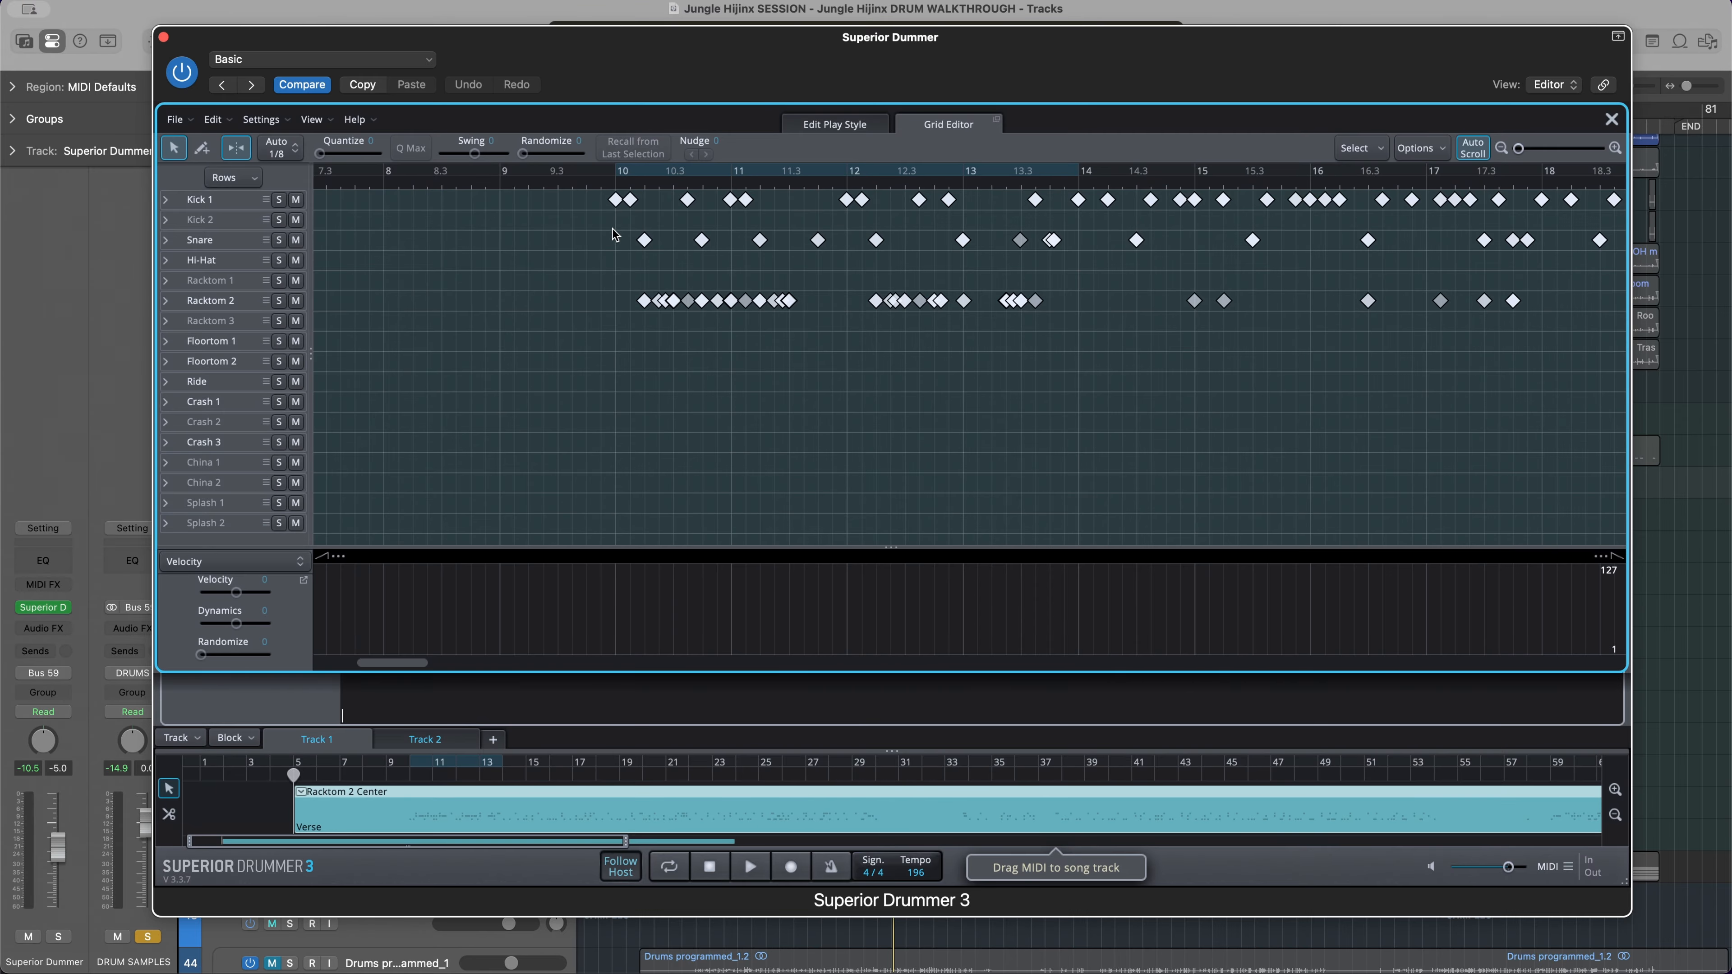
click(164, 36)
Enlarge the tracks in the arrangement and select the Kick Out merged_1.13 region in the filter drums section
scroll(769, 236, up, 5)
scroll(769, 240, up, 5)
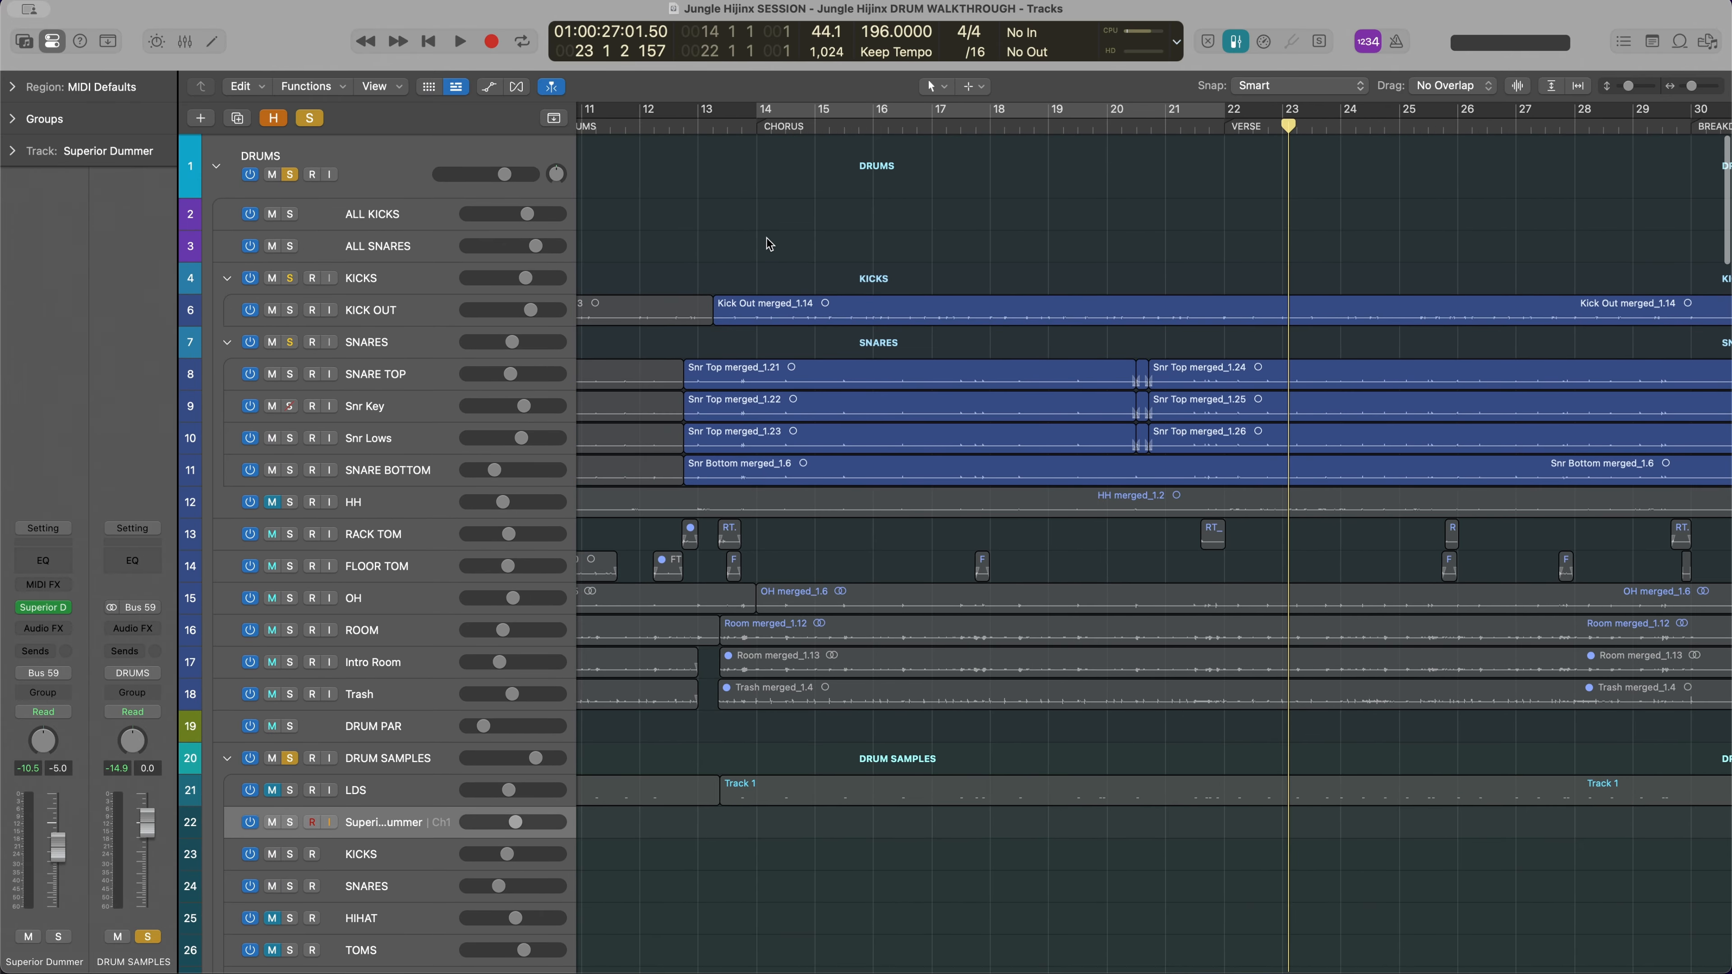
scroll(769, 243, up, 5)
scroll(764, 250, up, 9)
scroll(764, 251, left, 3)
scroll(765, 251, up, 5)
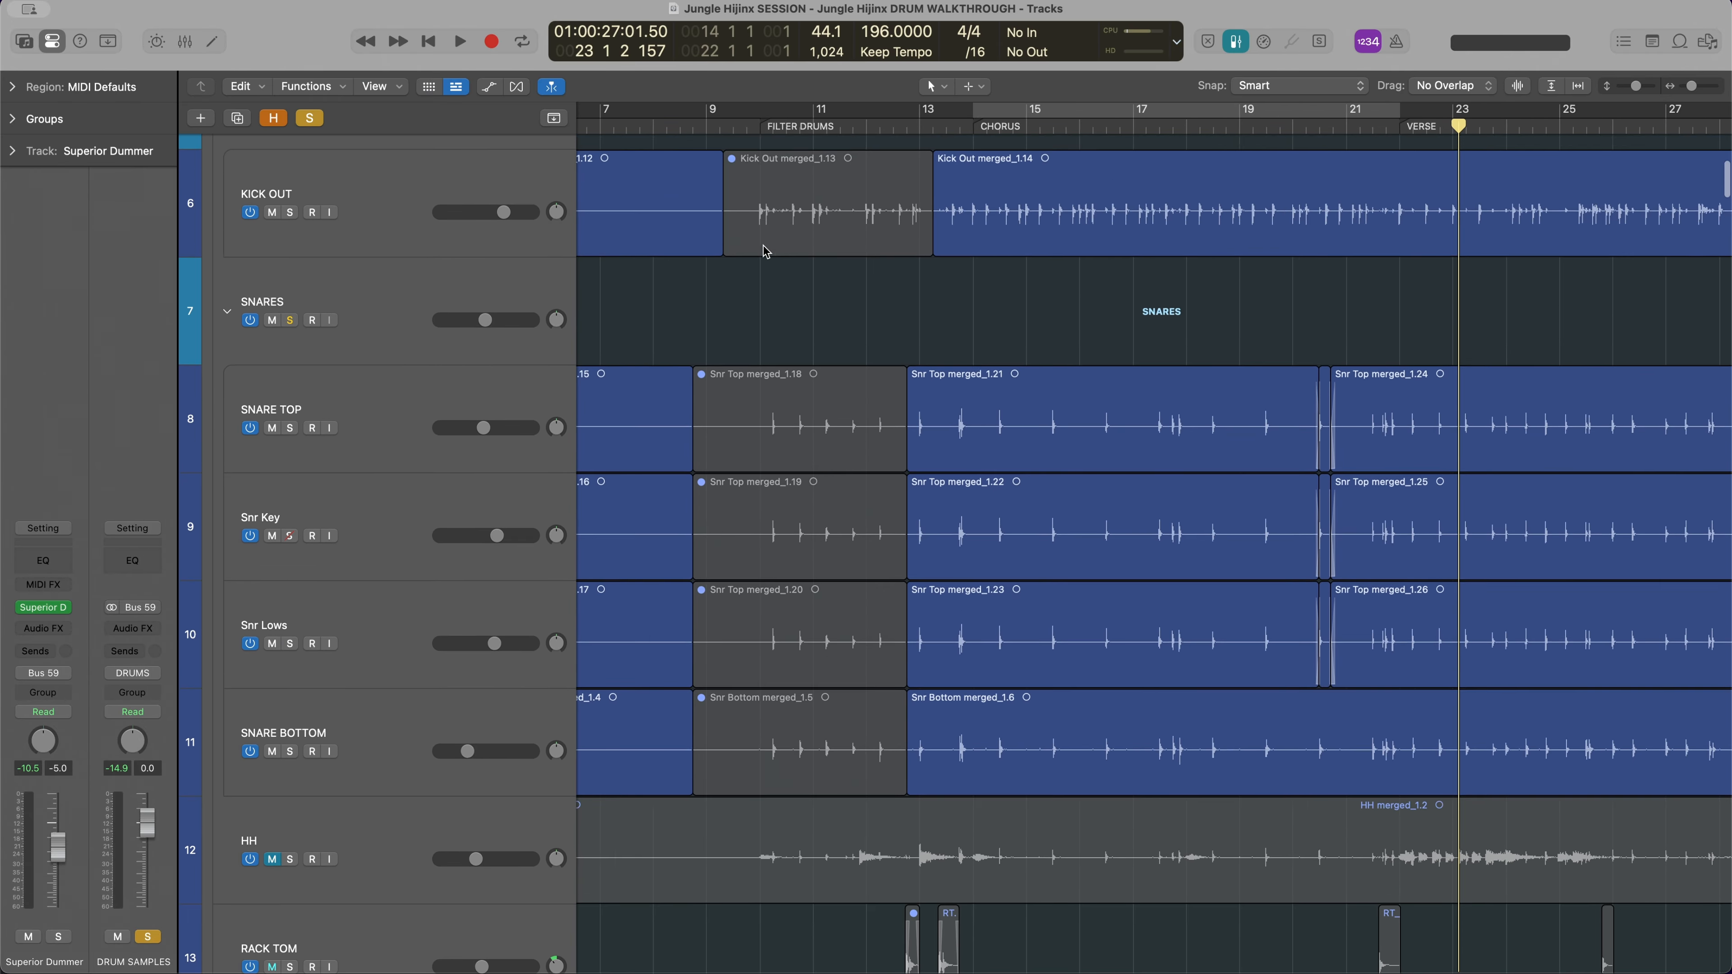
scroll(765, 250, left, 3)
click(782, 220)
scroll(839, 213, left, 3)
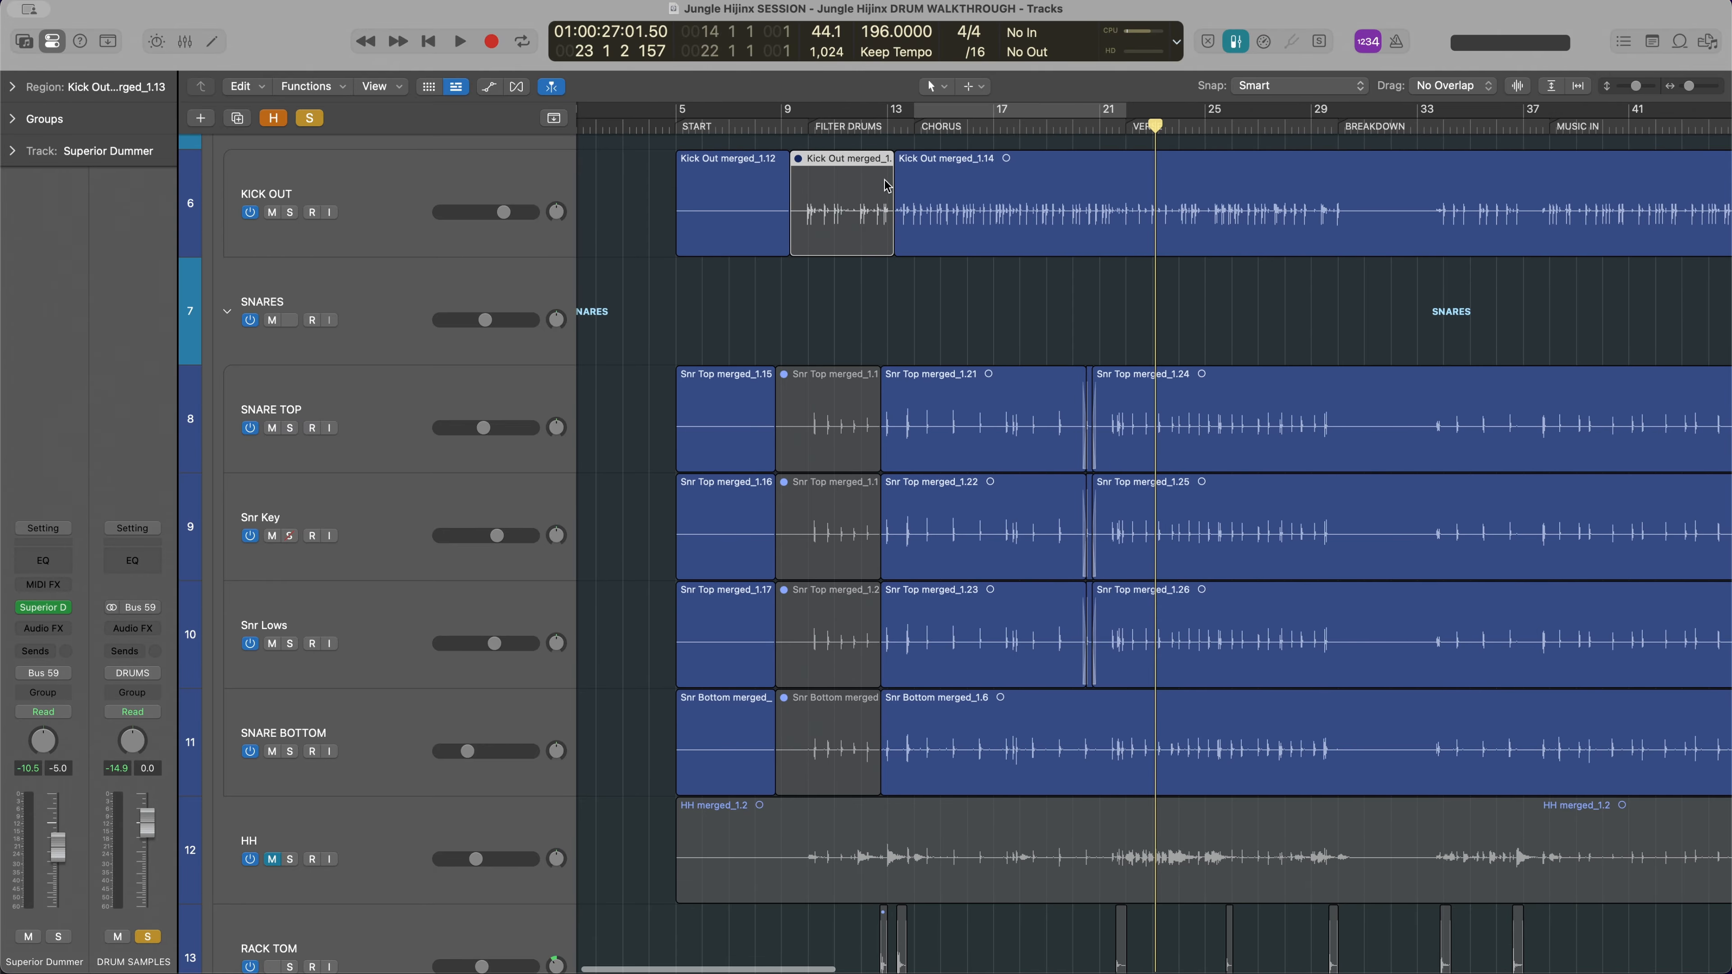
scroll(903, 198, right, 4)
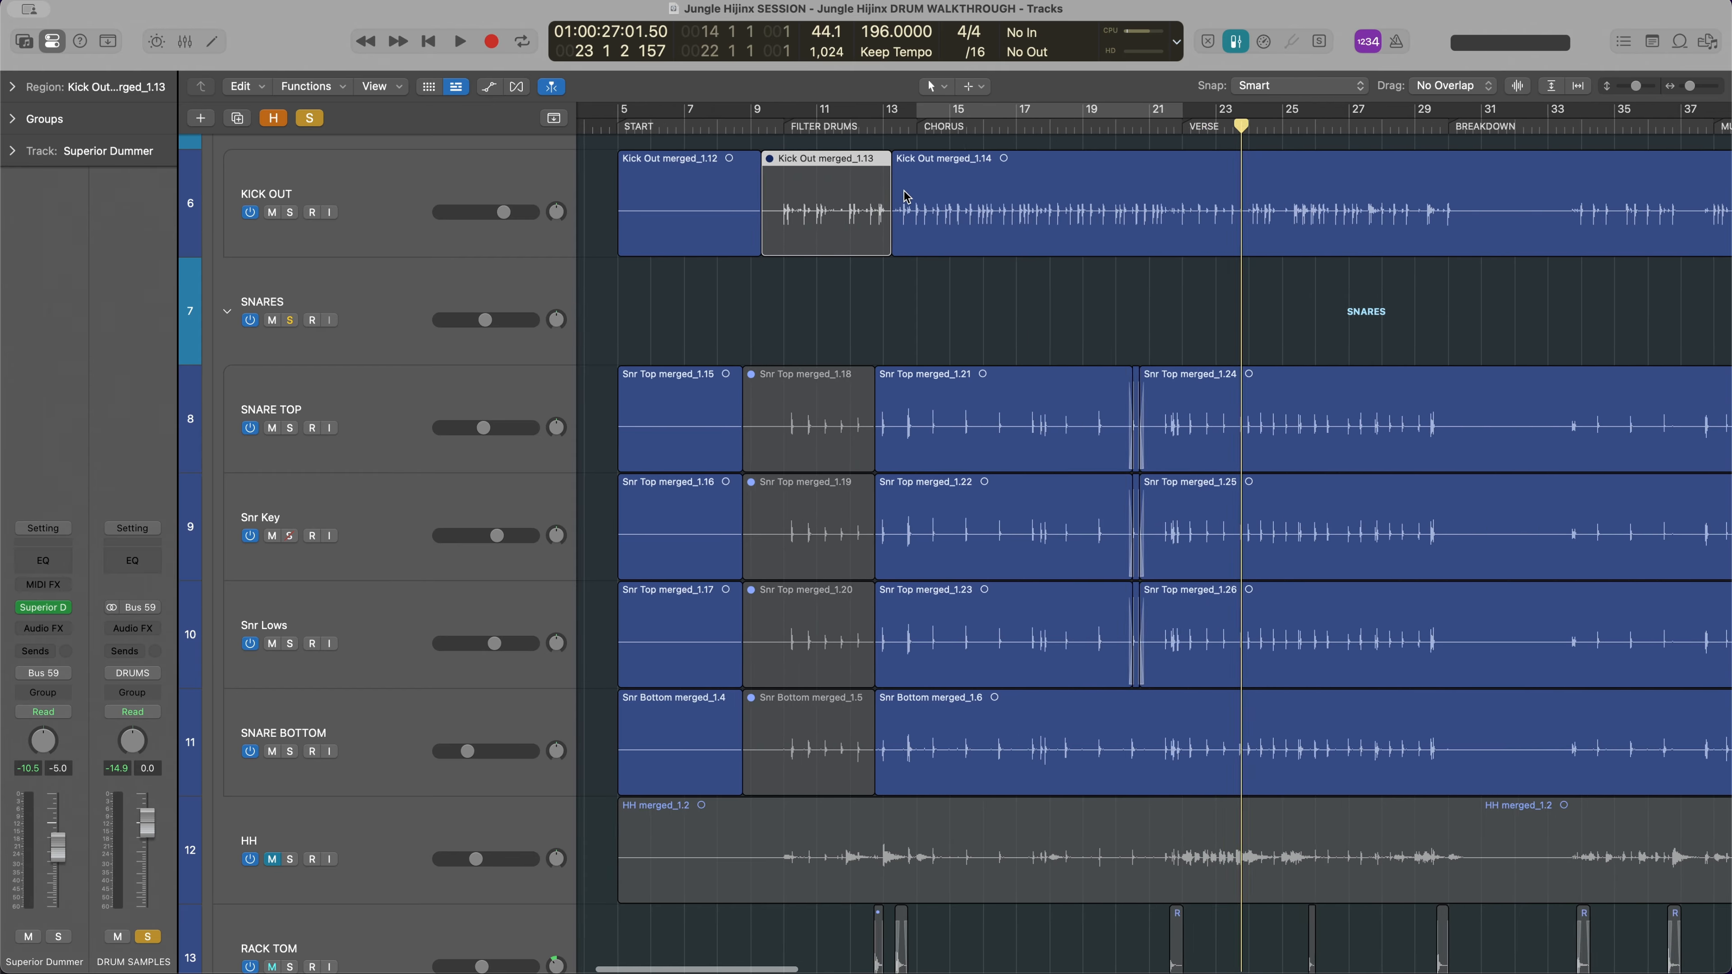
Place the playhead at bar 10 and examine the kick transients in the Kick Out merged_1.13 region
click(705, 125)
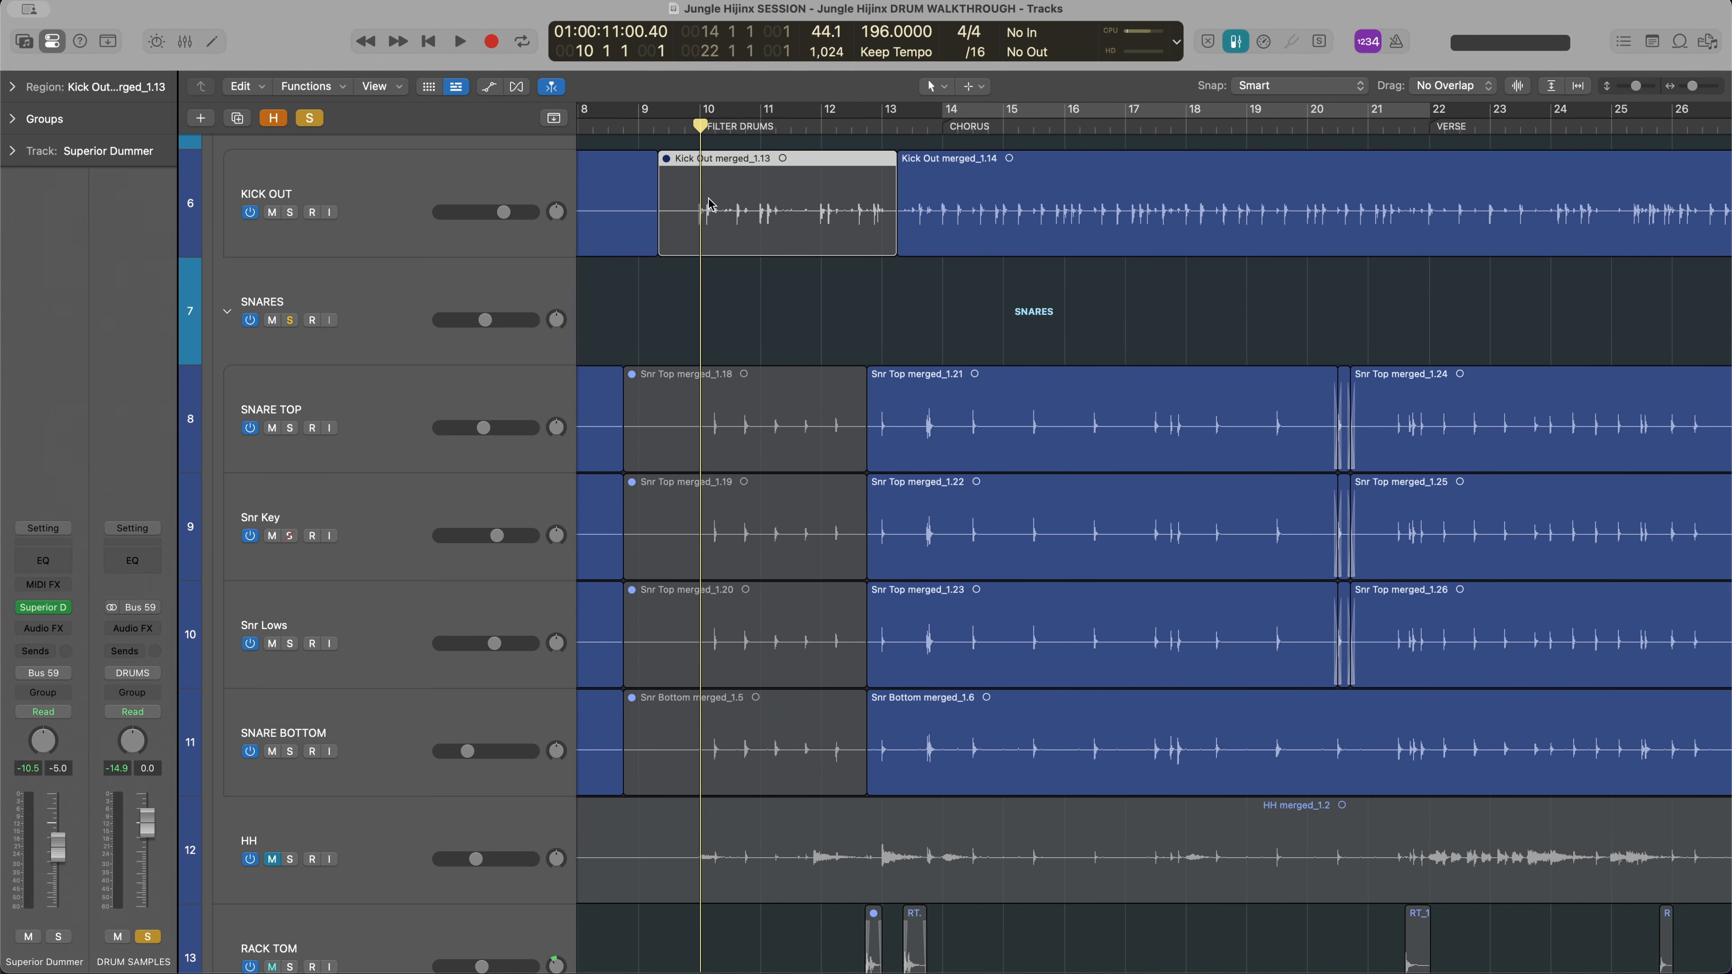
scroll(788, 208, right, 5)
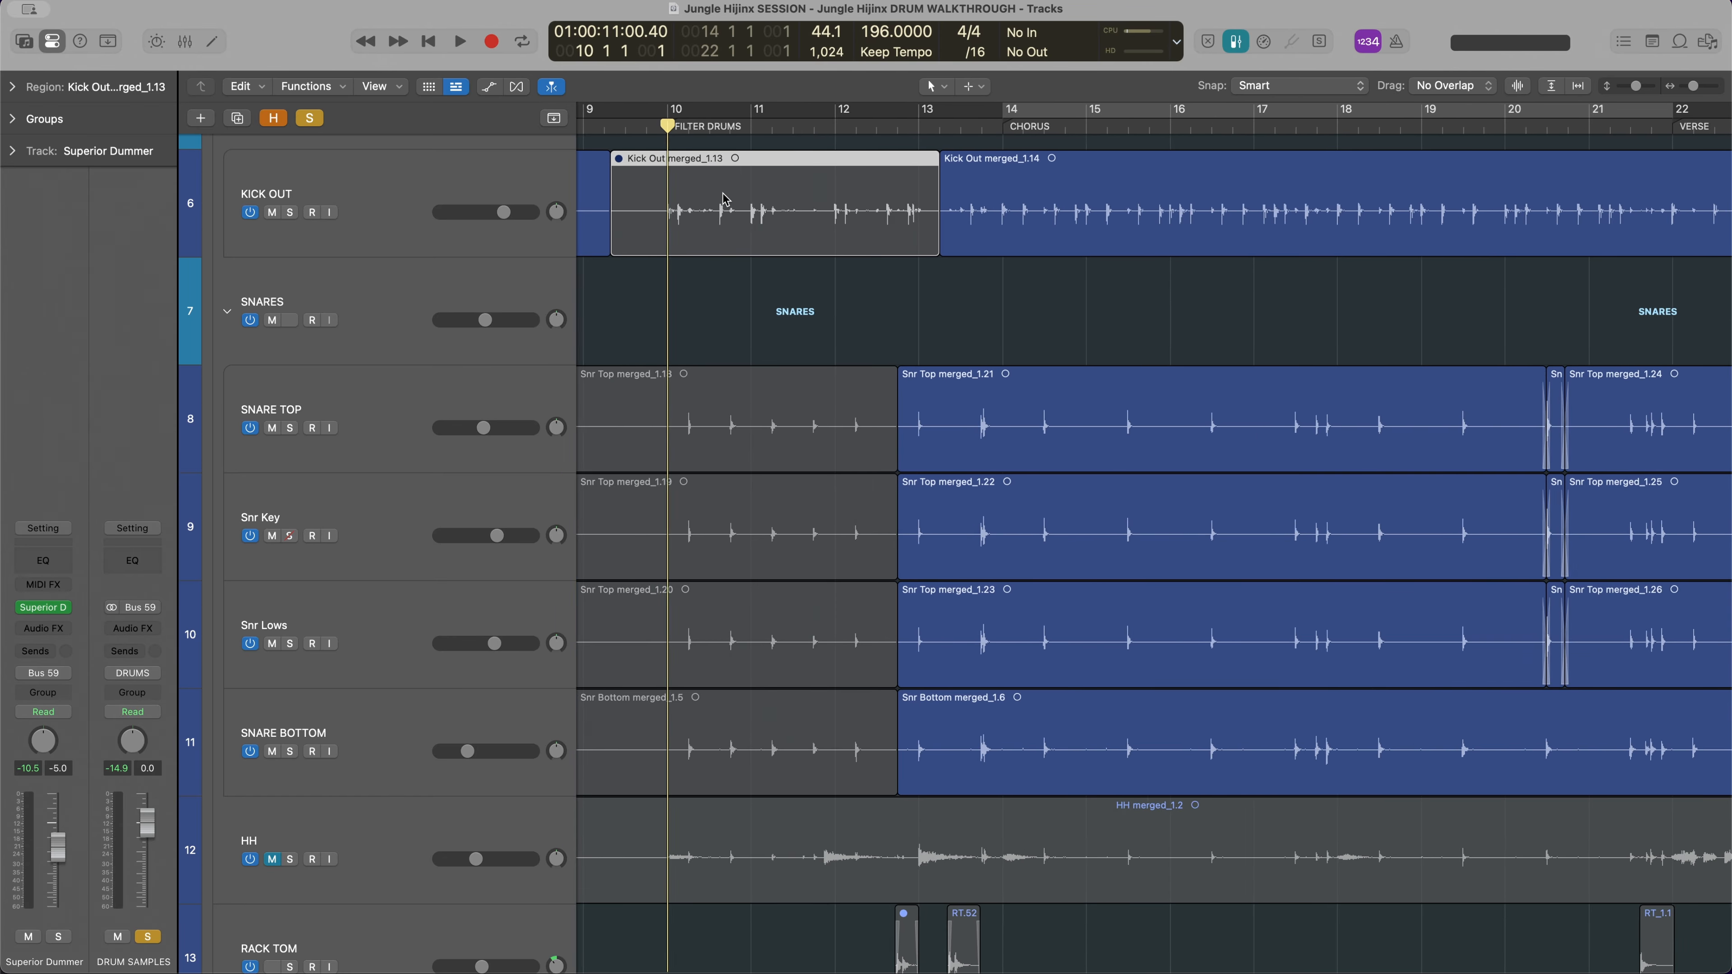
scroll(715, 225, right, 4)
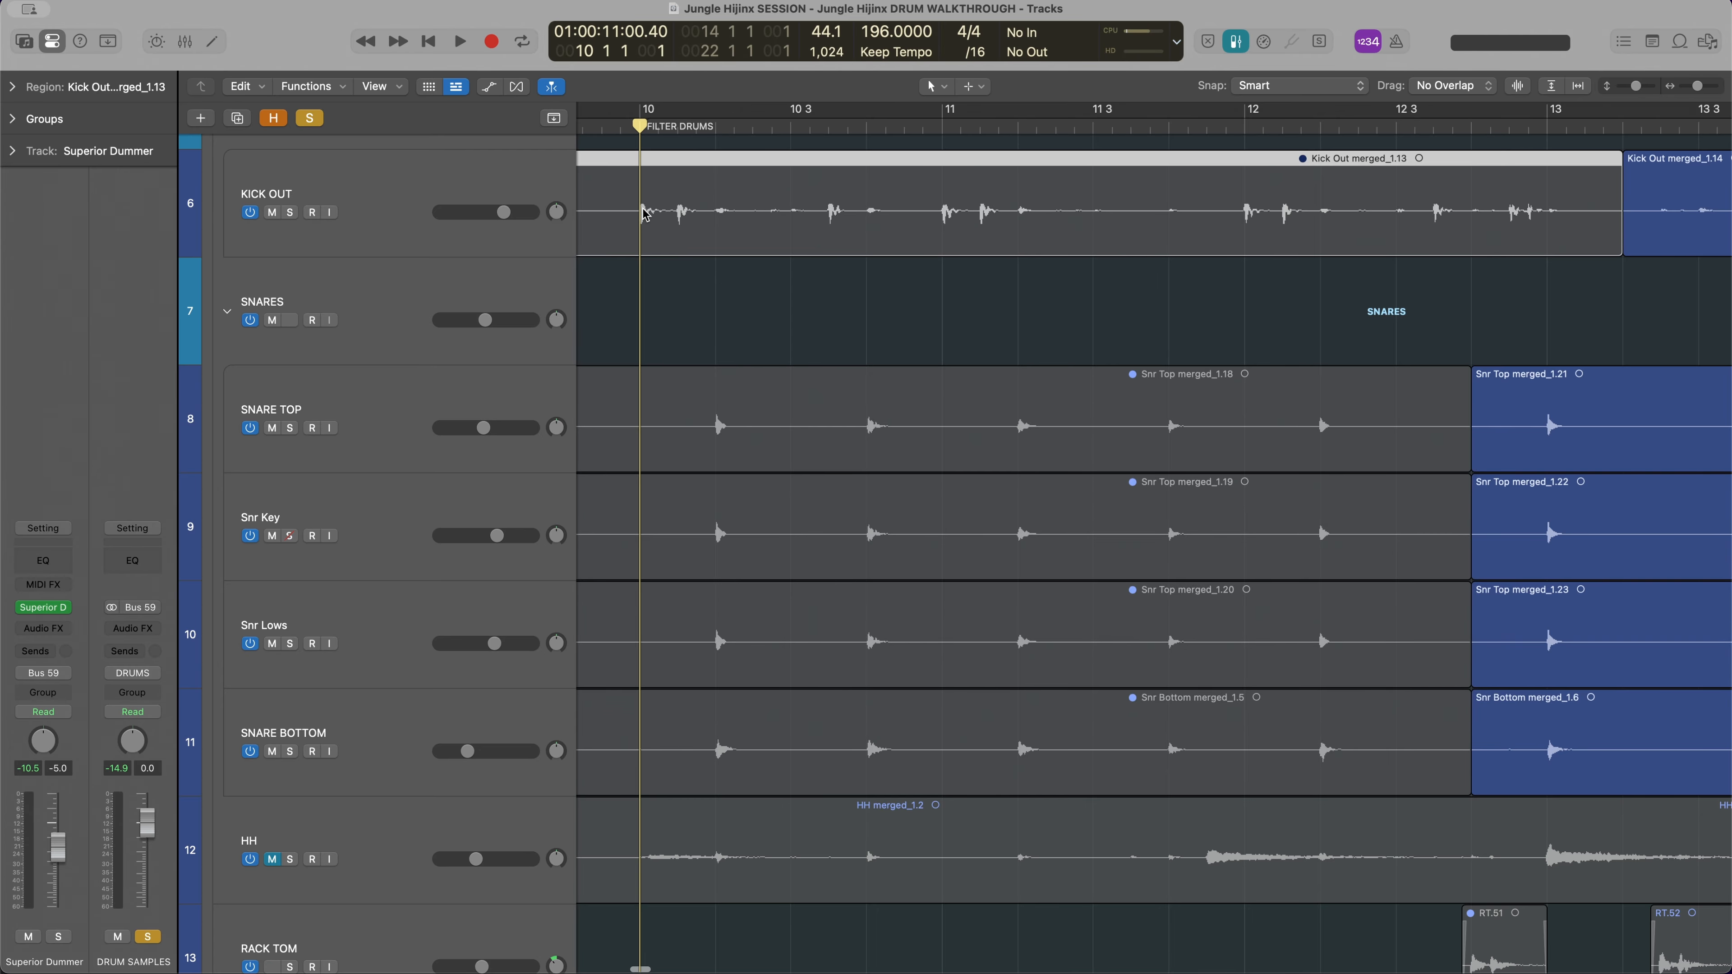
scroll(654, 218, left, 8)
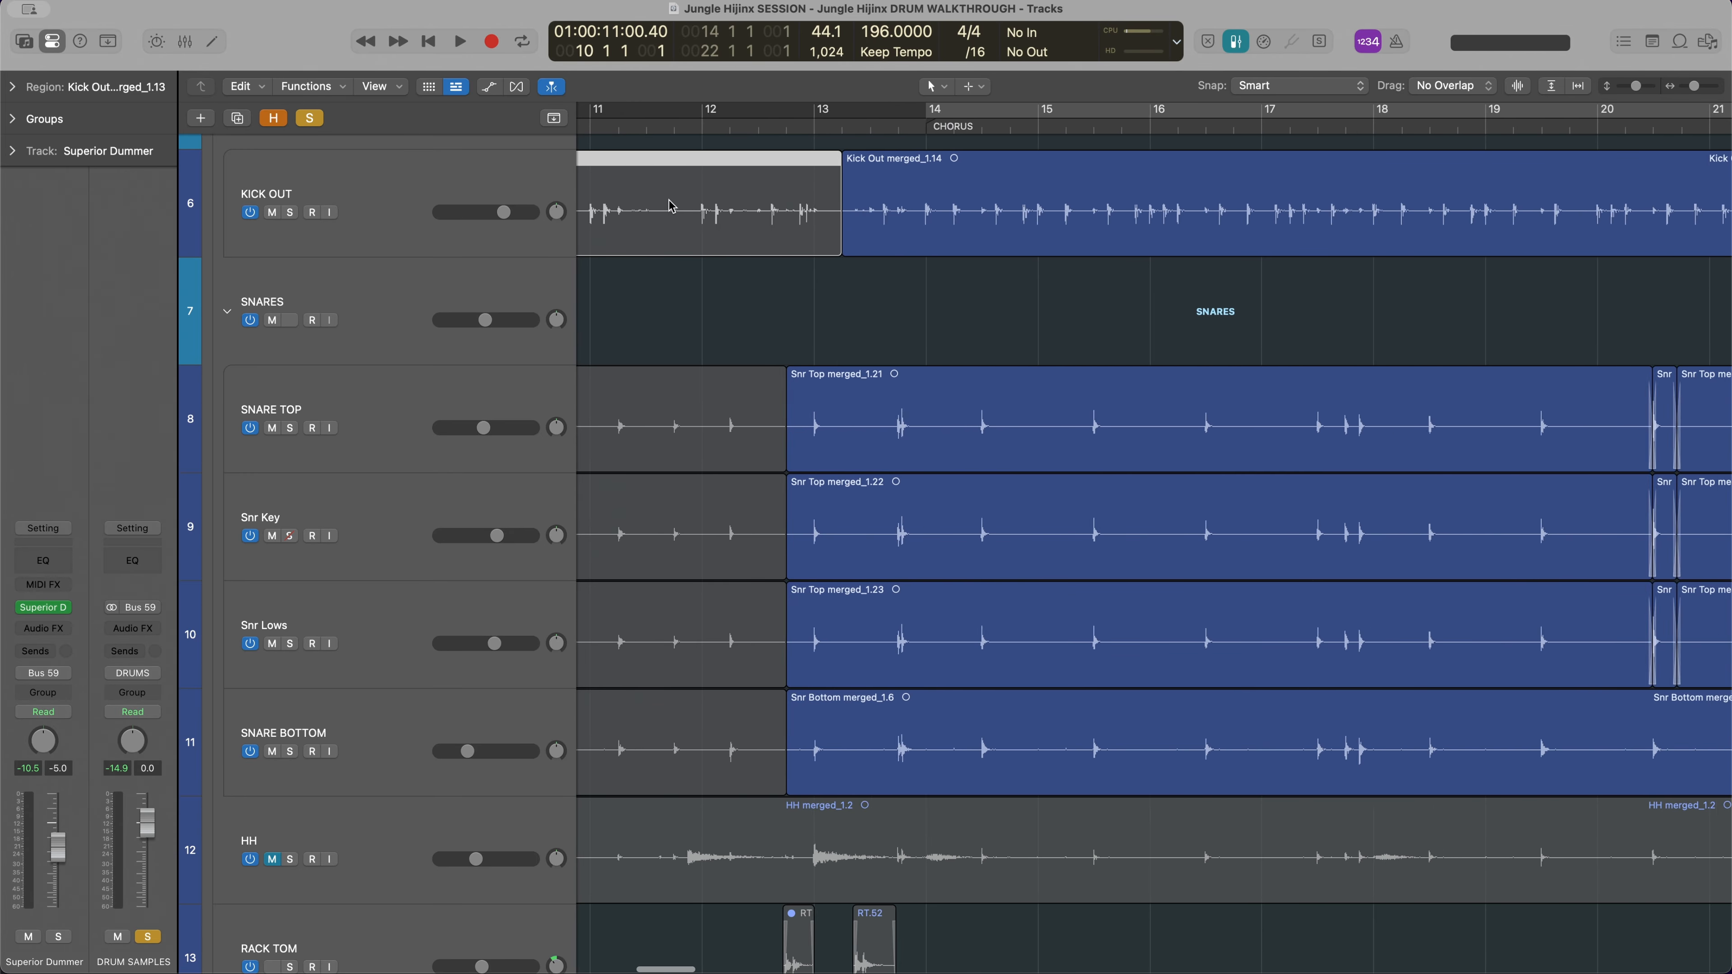
Reopen Superior Drummer to check the Grid Editor notes from bar 10 against the recorded kick, and close it
click(43, 607)
scroll(623, 192, up, 5)
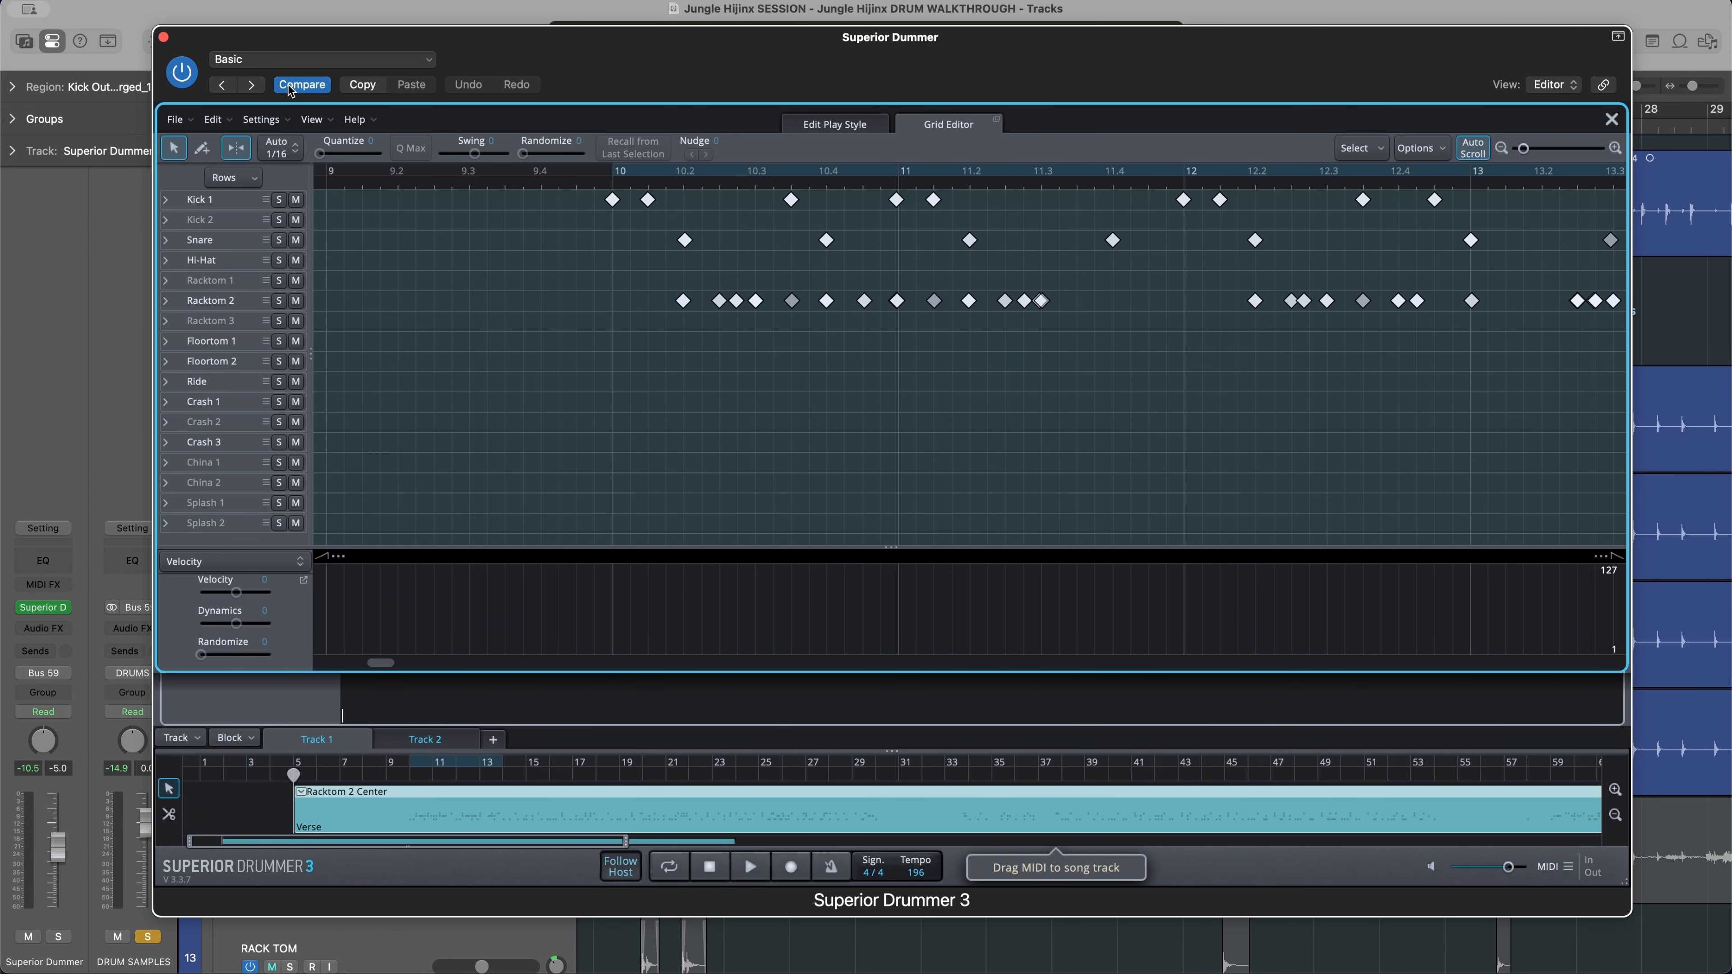
click(164, 37)
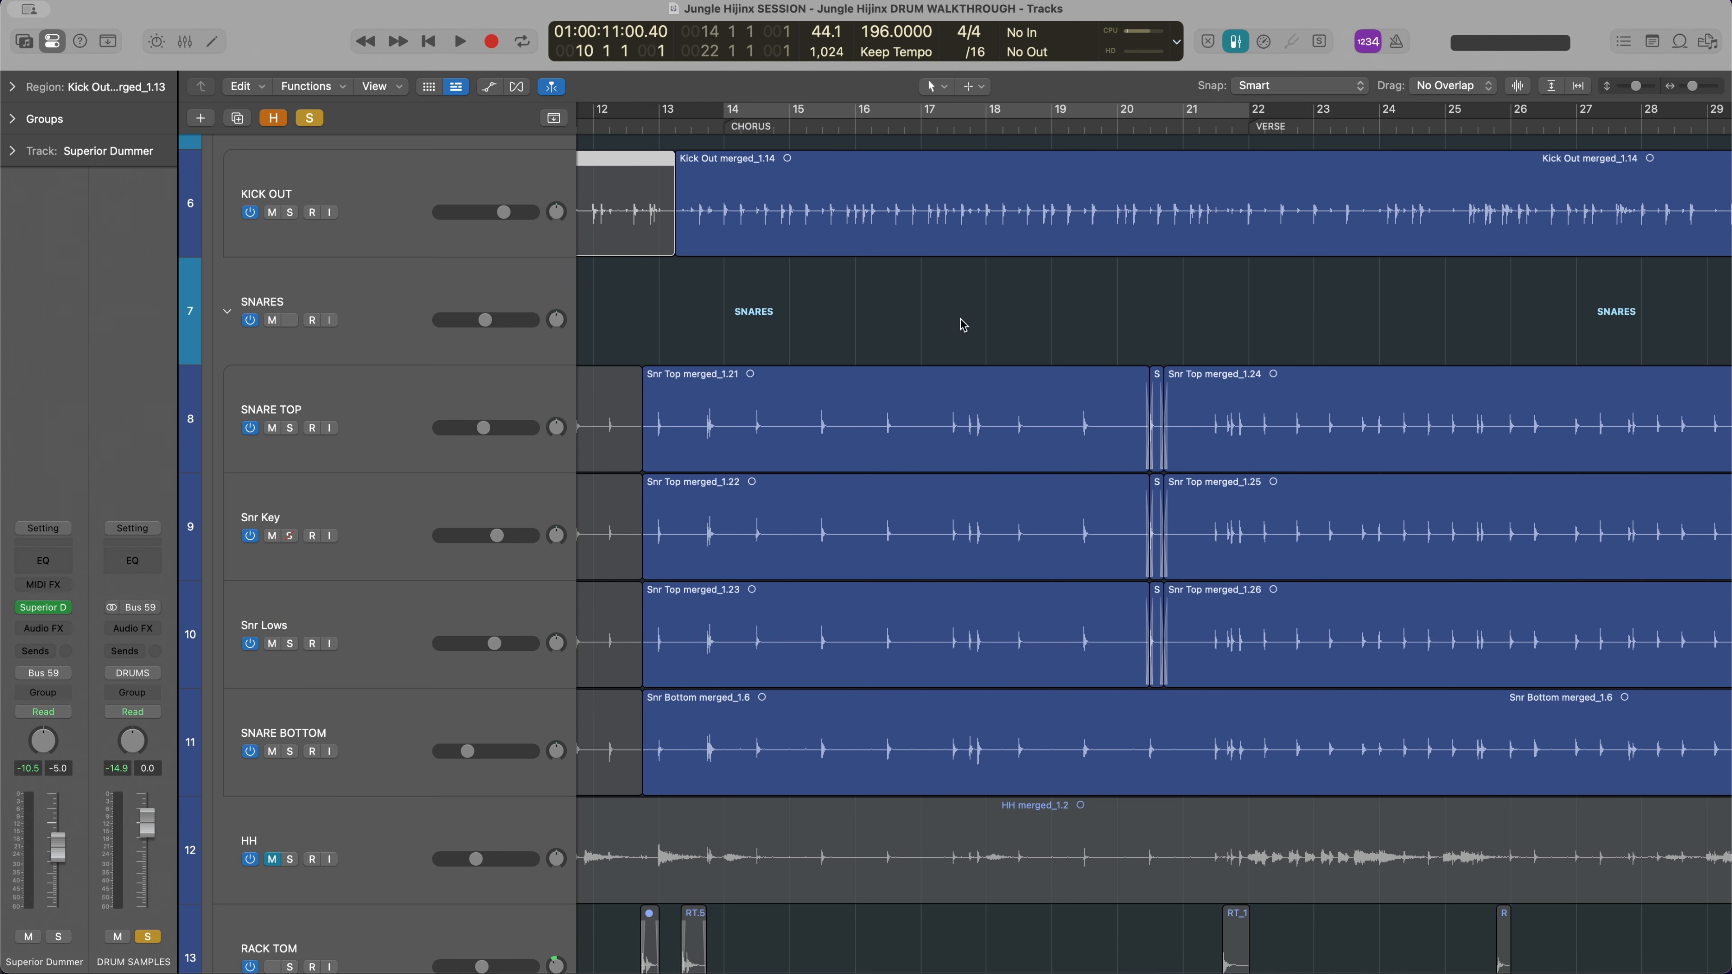
Enable the cycle over the chorus from bar 14 to 22, clear the existing solos and solo the DRUMS stack
click(858, 112)
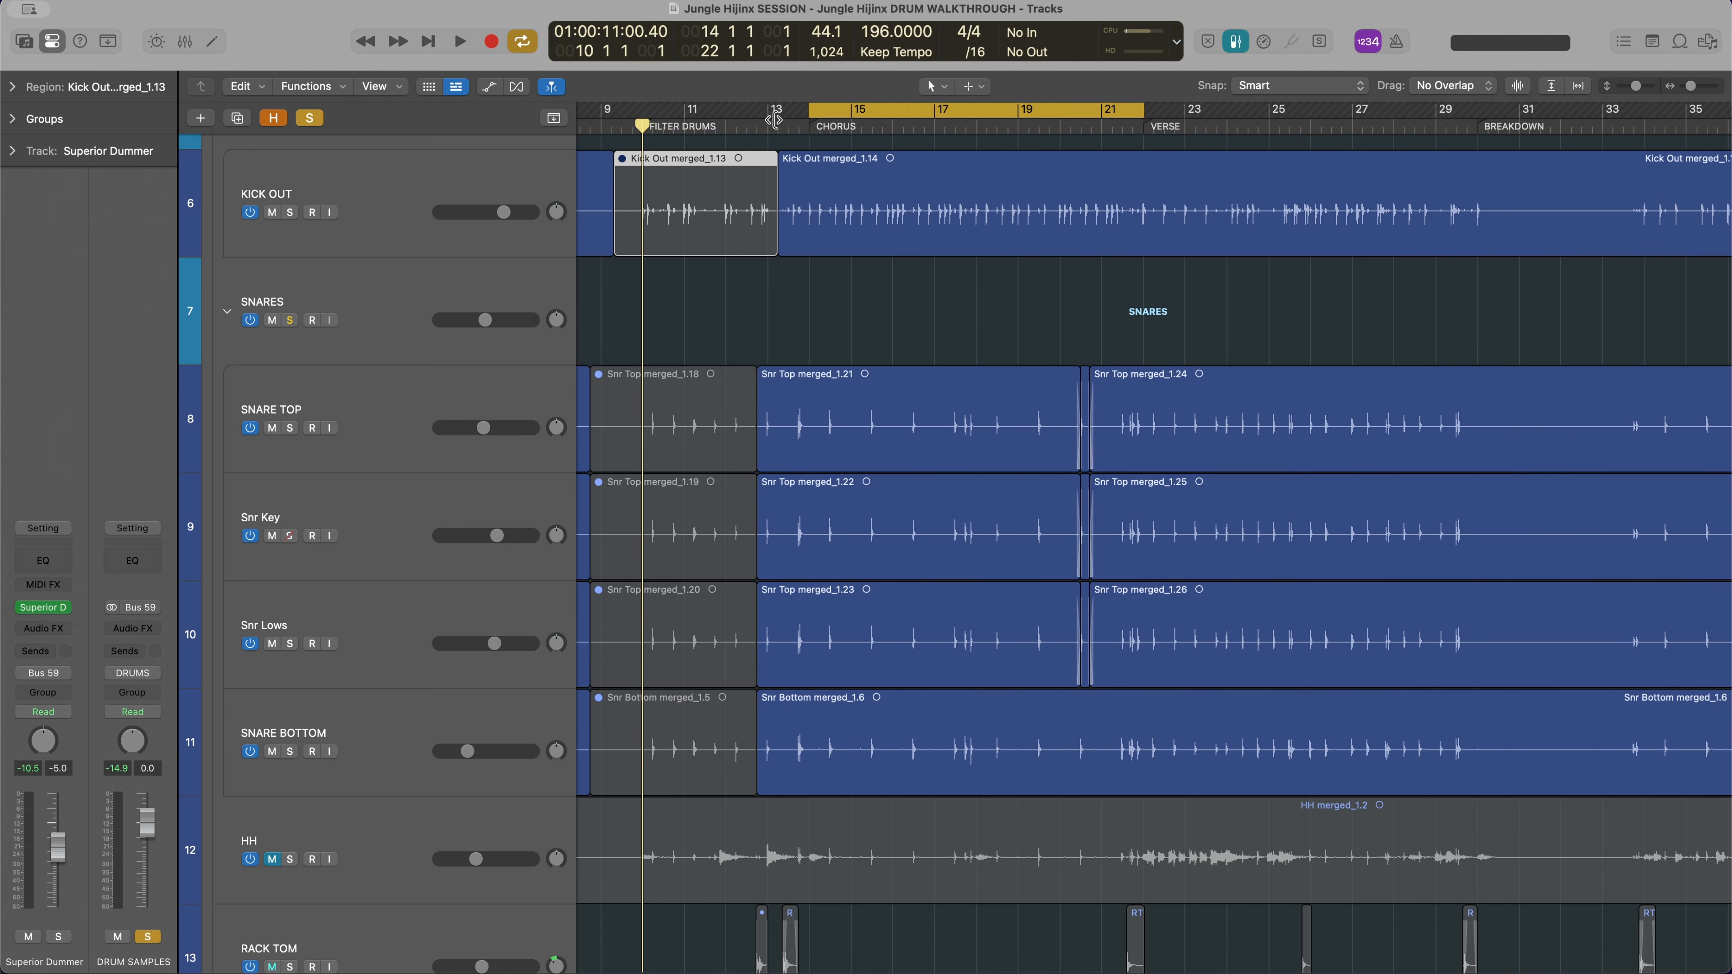
click(309, 118)
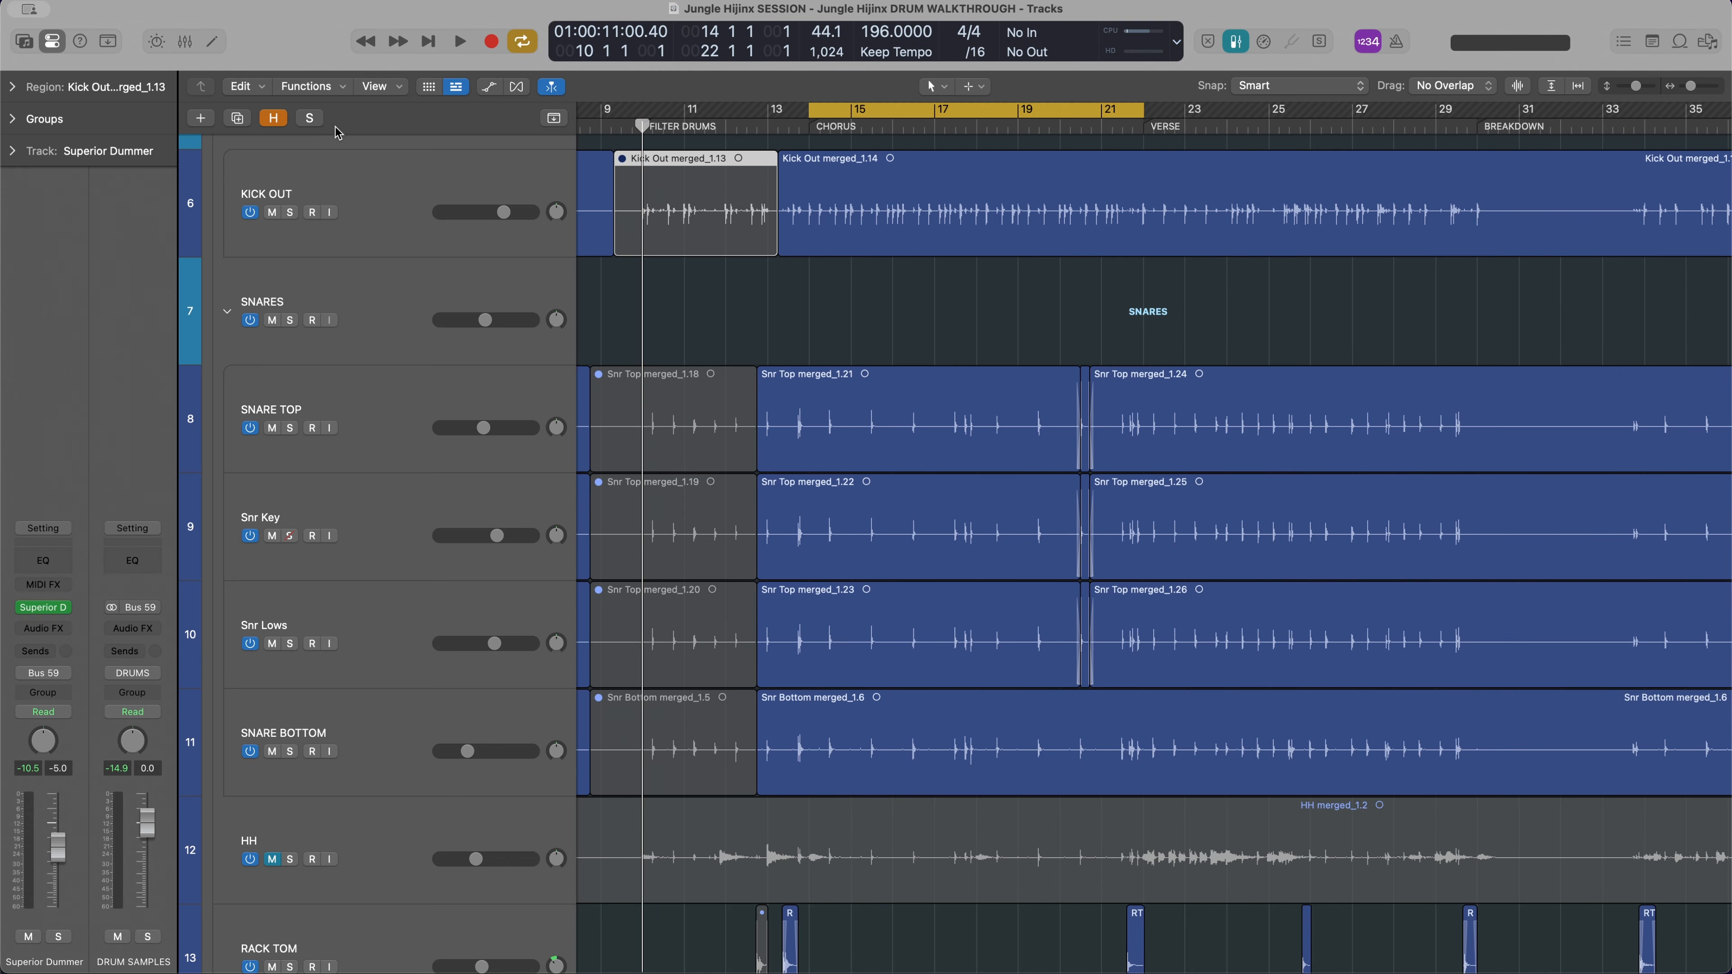
key(super+Up)
scroll(817, 383, up, 5)
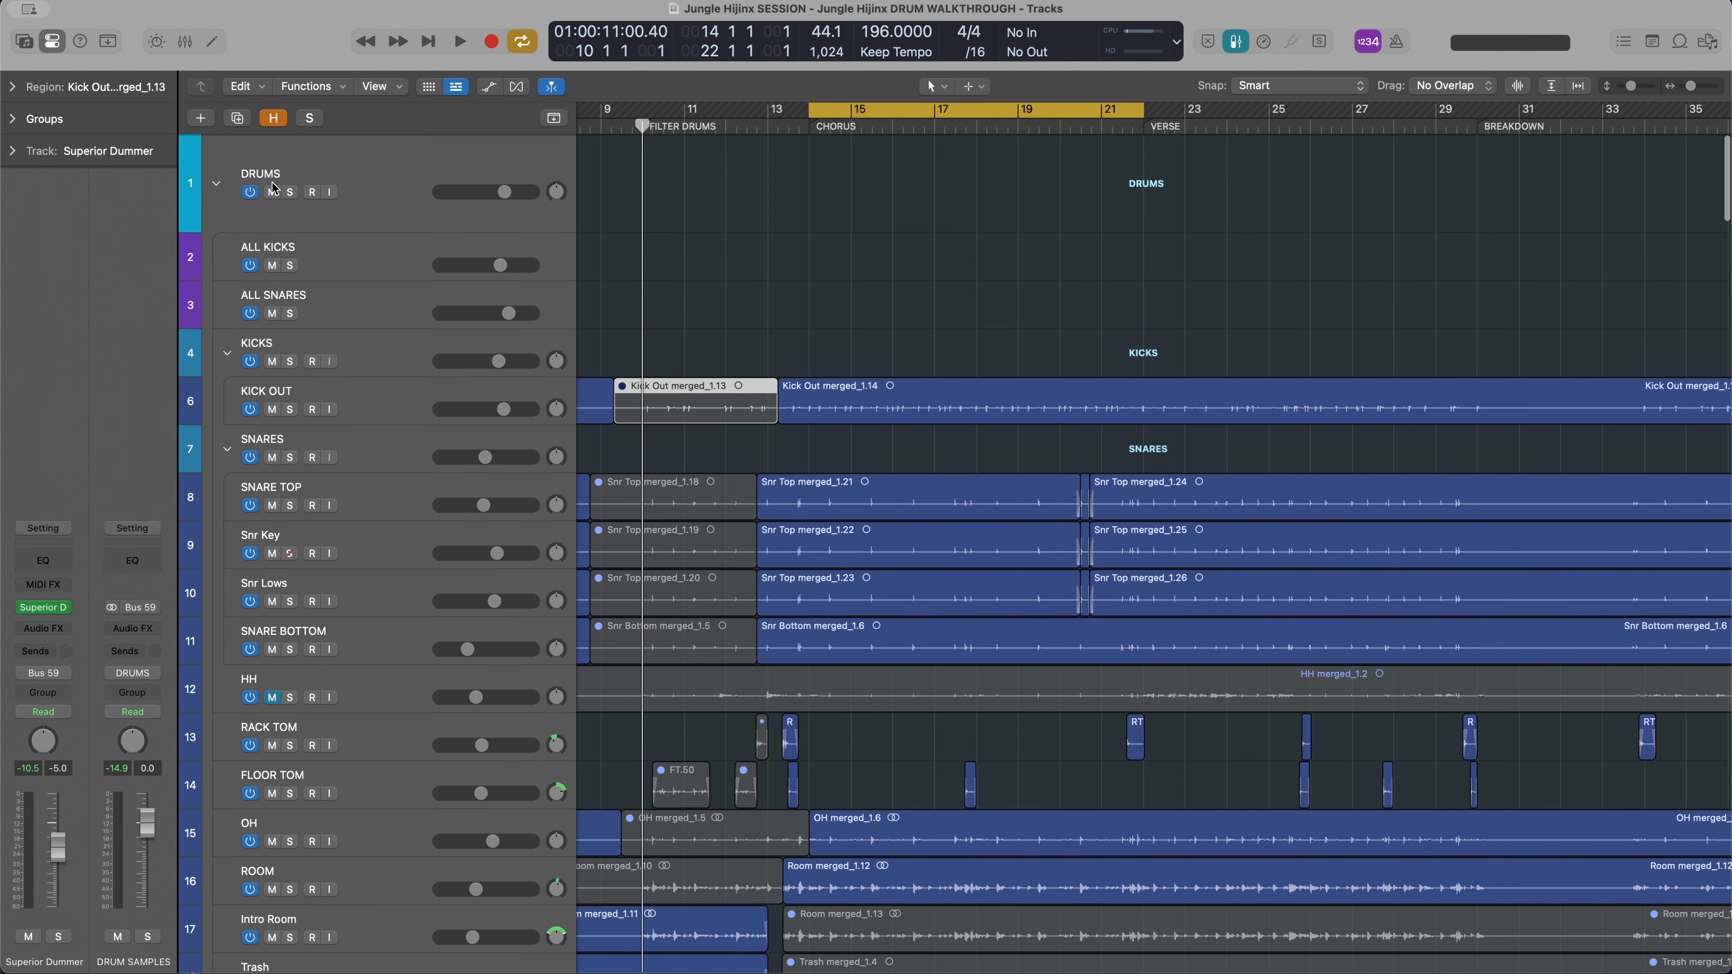
click(290, 191)
Show the mixer and compare the Drums and Tracker views in Superior Drummer
key(x)
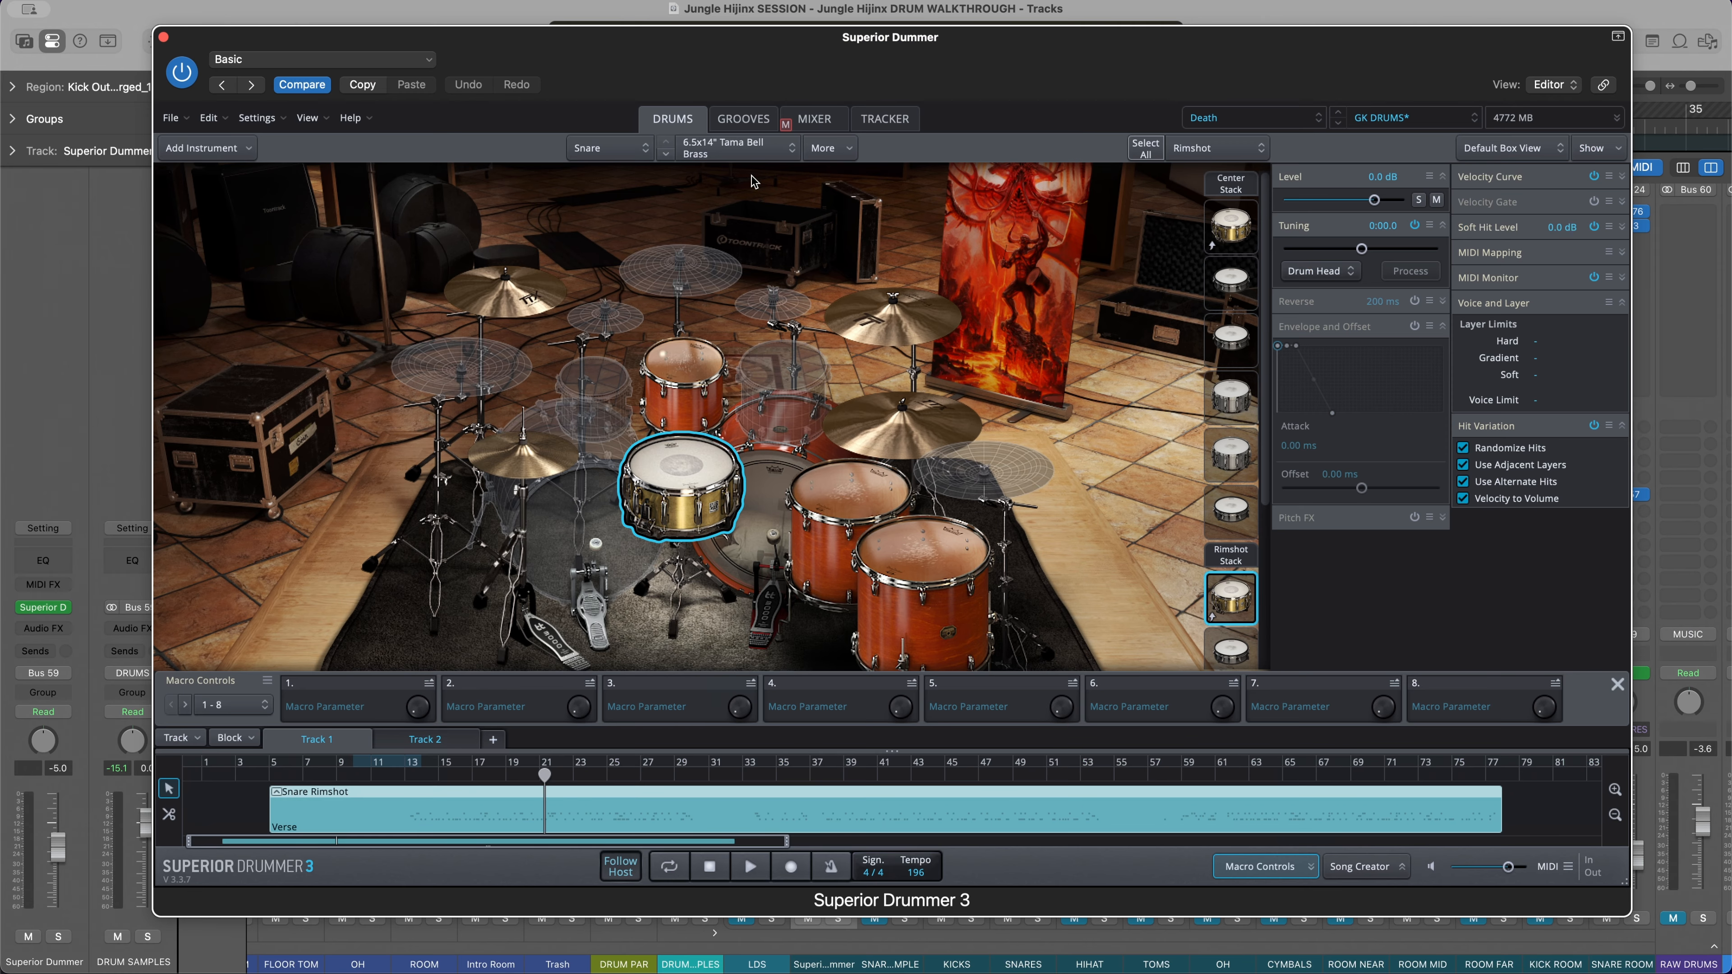
click(890, 120)
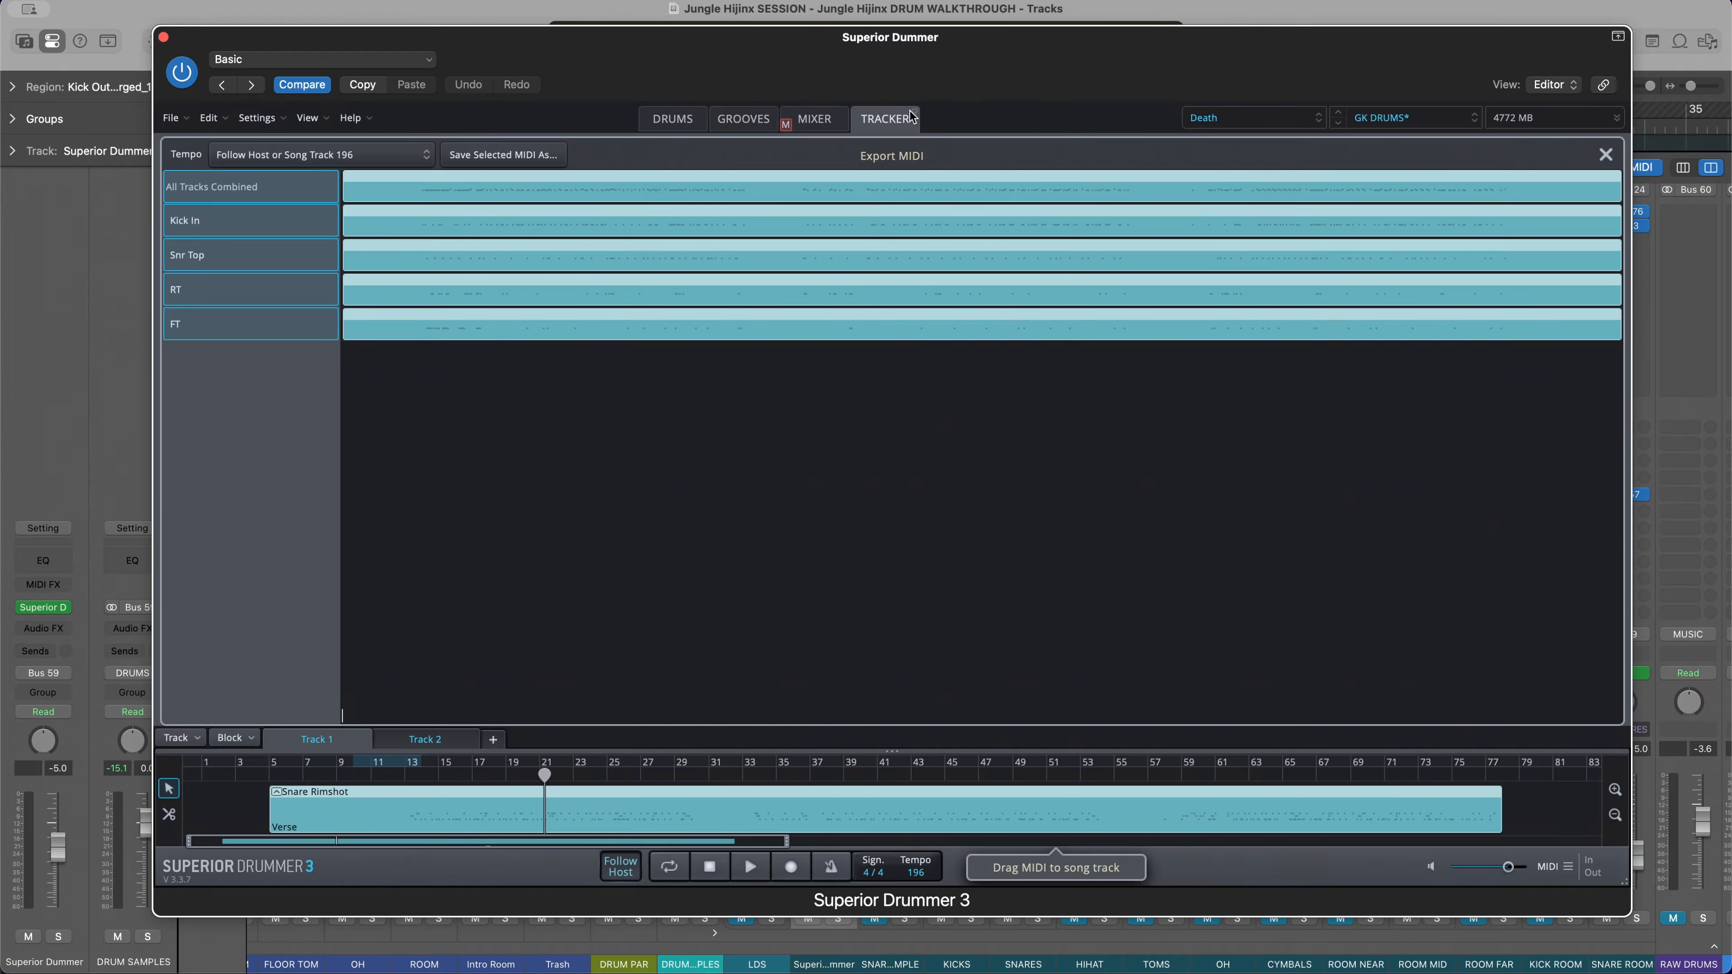
click(678, 121)
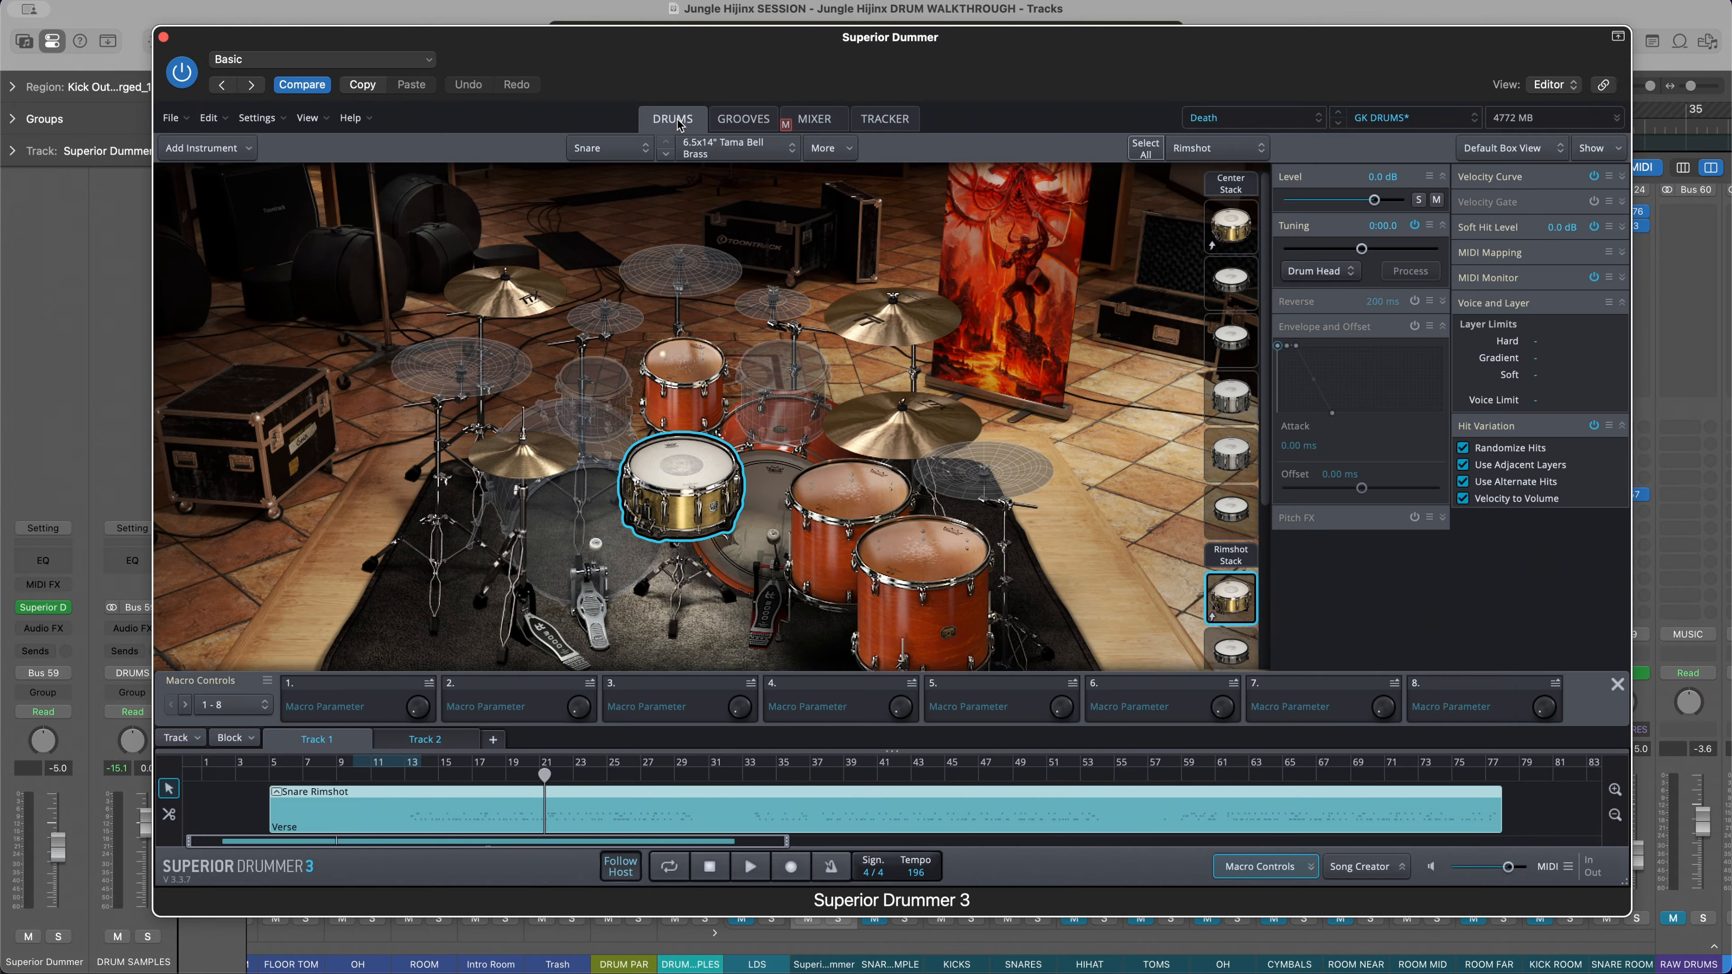
click(868, 114)
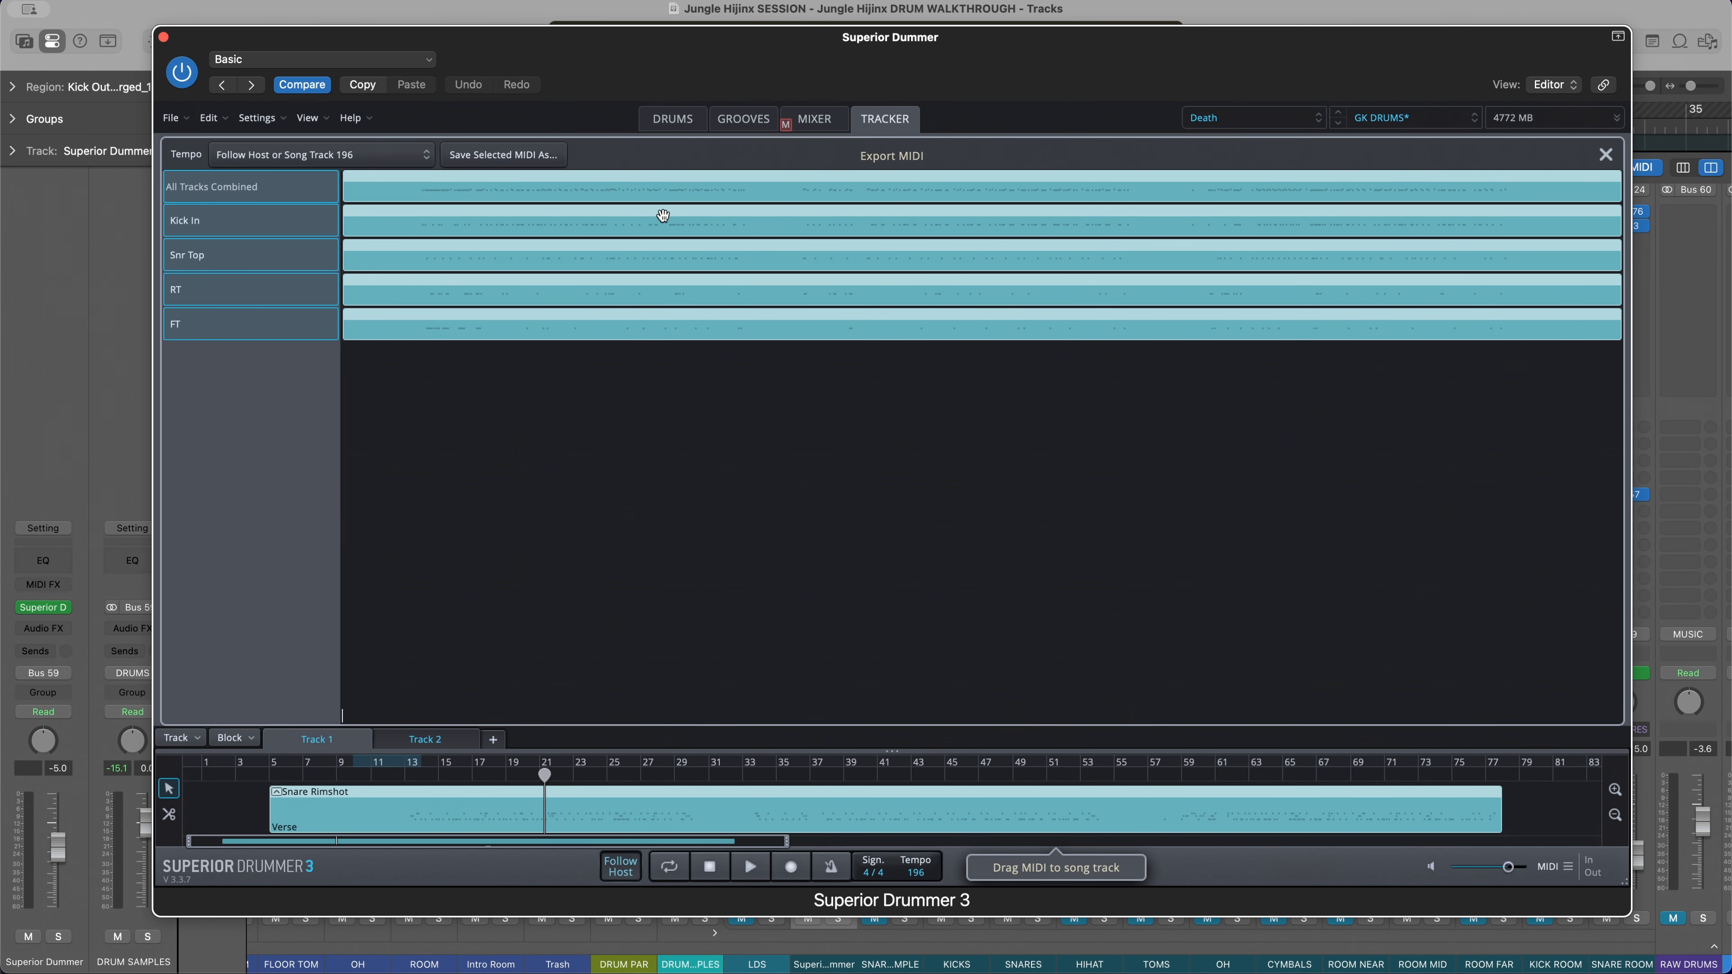
click(682, 125)
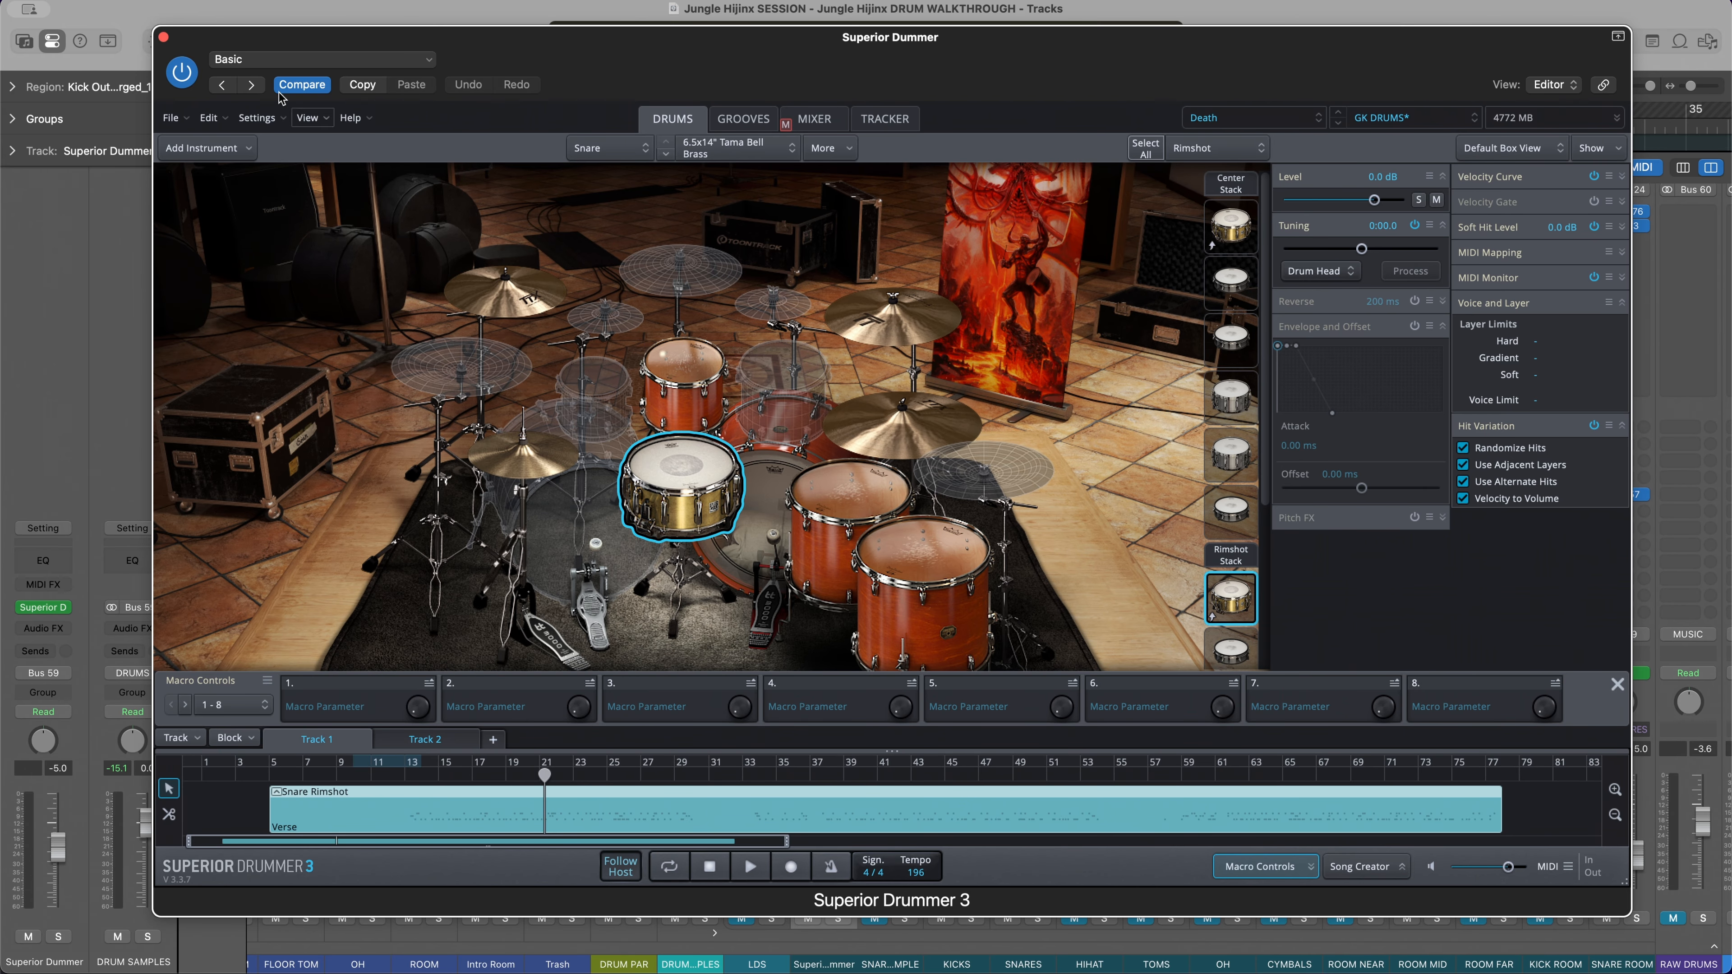
Close the plug-in window and look over the mixer channels from the DRUMS stack to the drum sample outputs
click(164, 37)
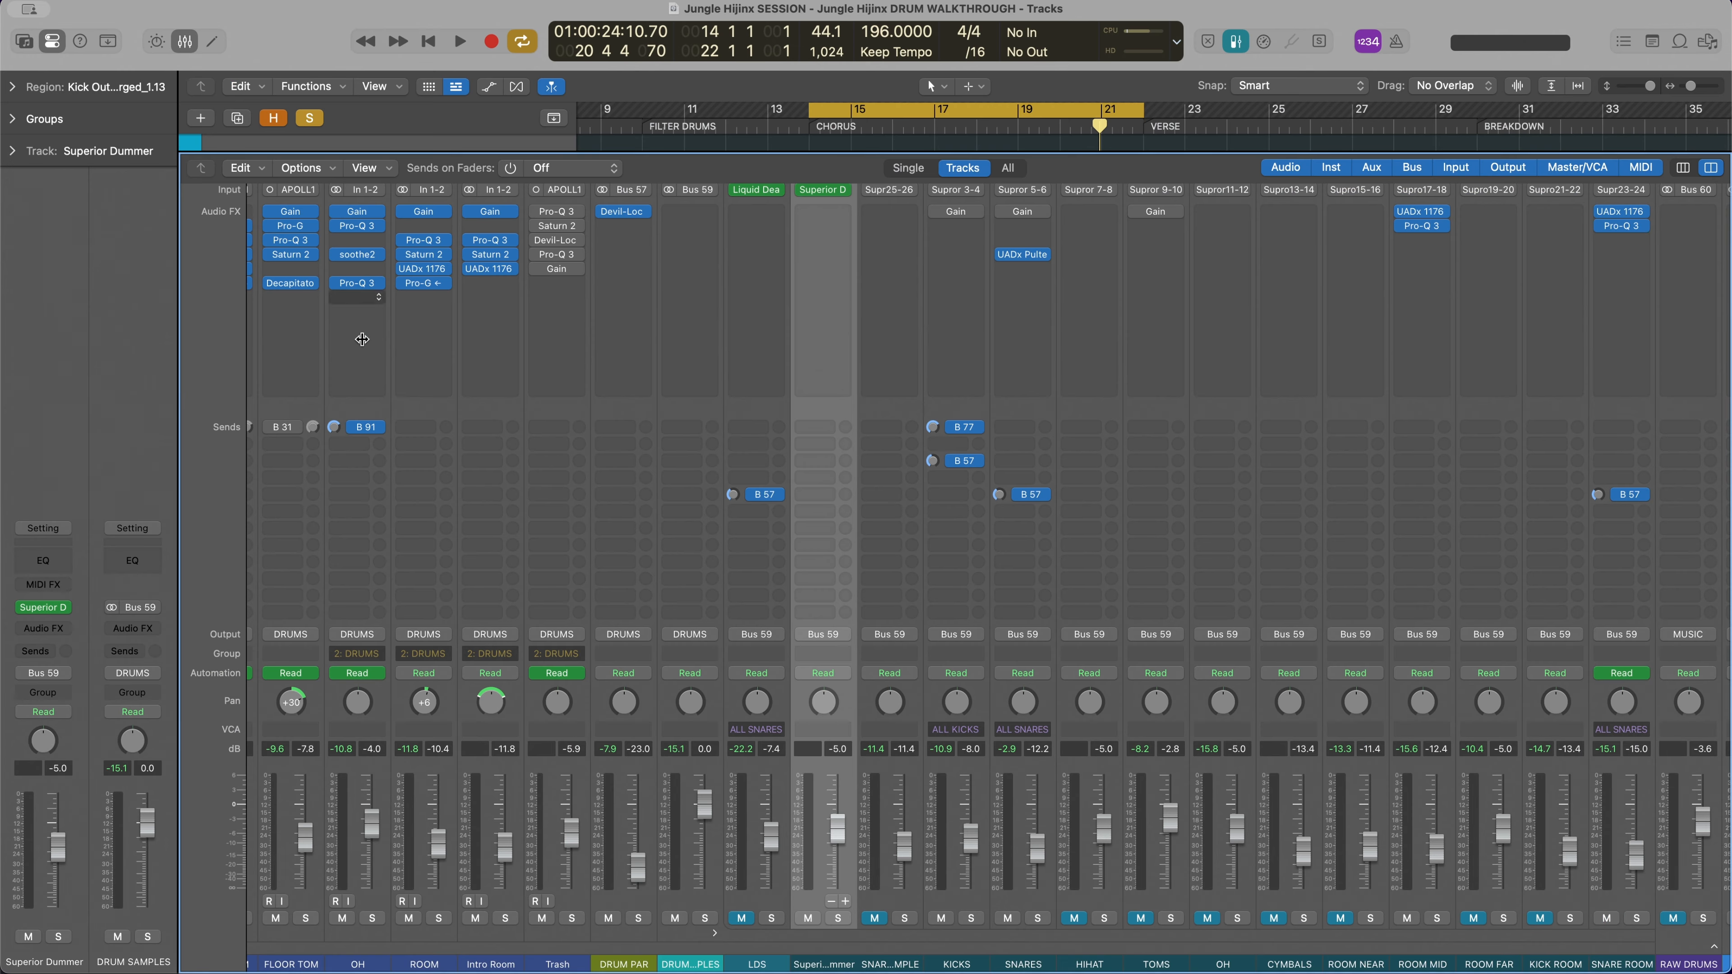
scroll(1098, 682, right, 5)
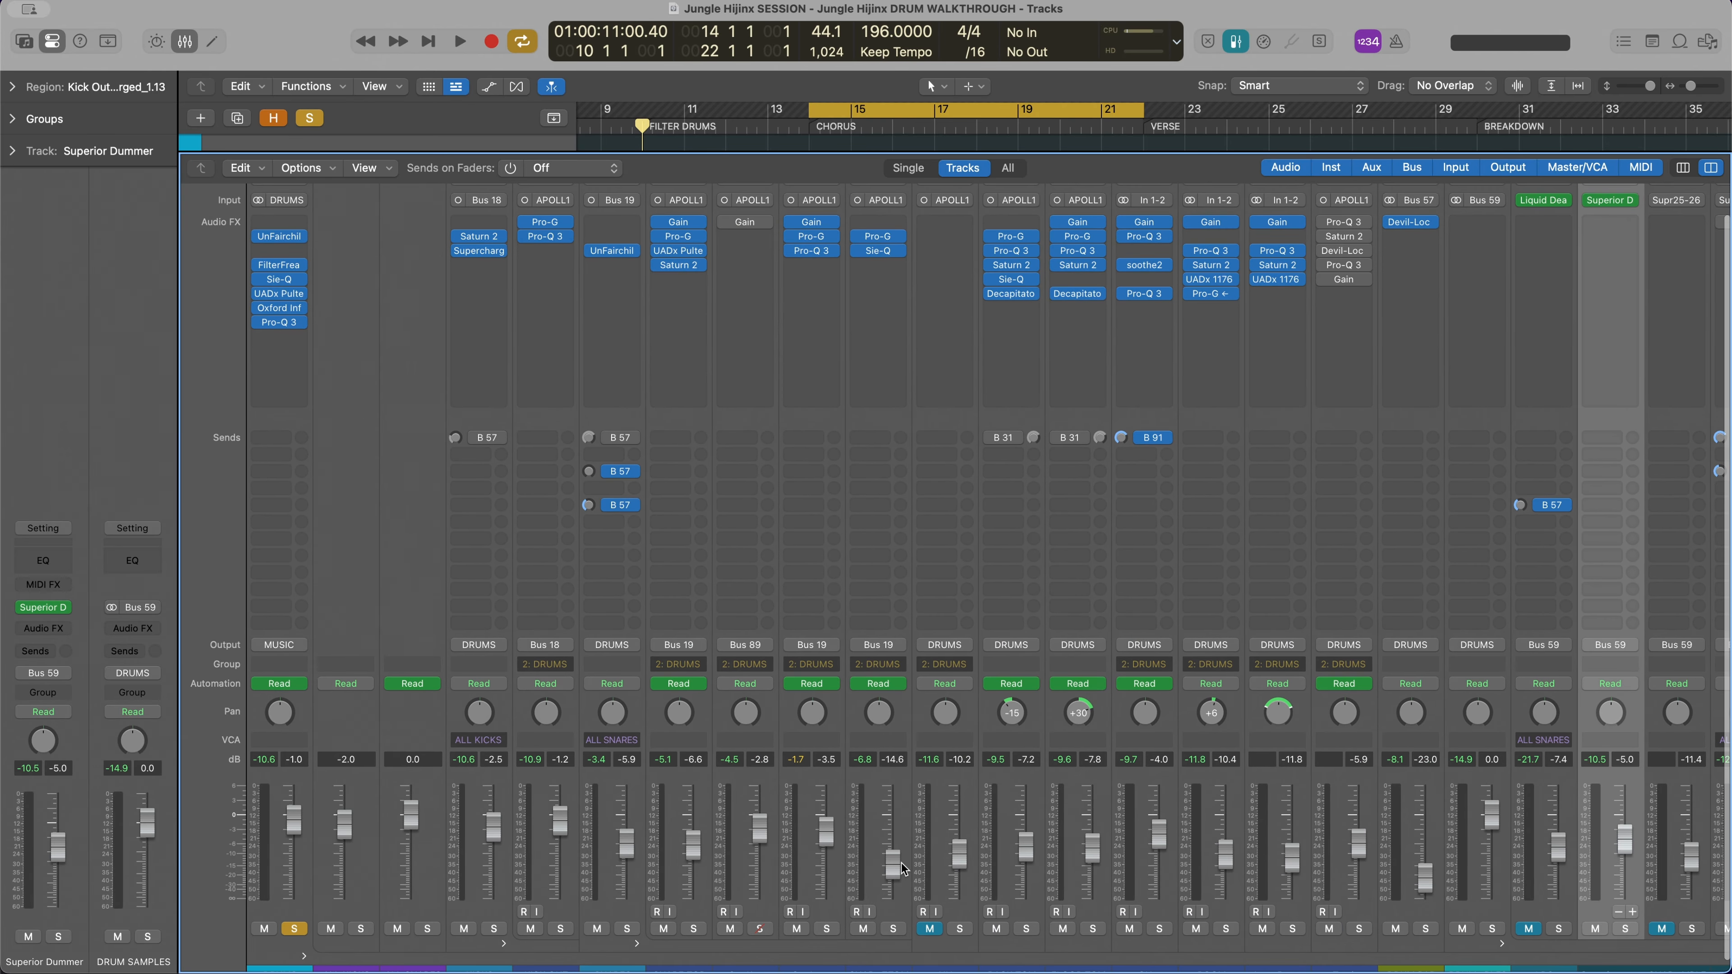
scroll(922, 756, right, 3)
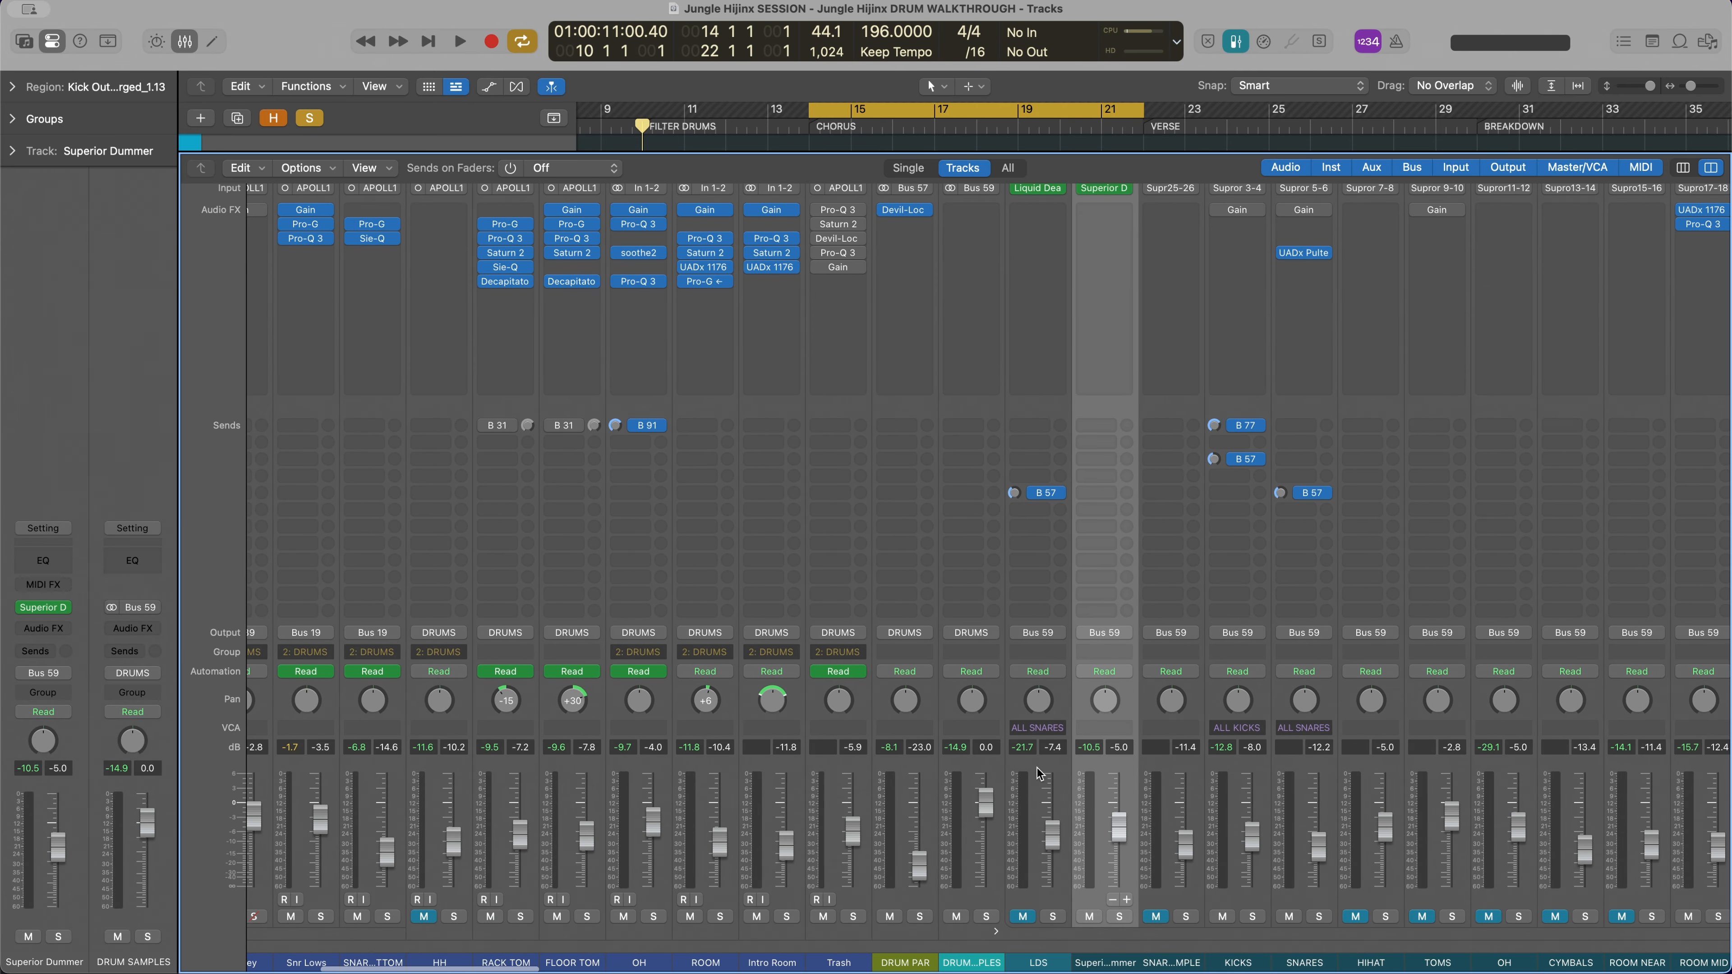
Play the soloed drums over the chorus cycle while following the levels across the mixer channels, and stop playback
scroll(1172, 823, left, 5)
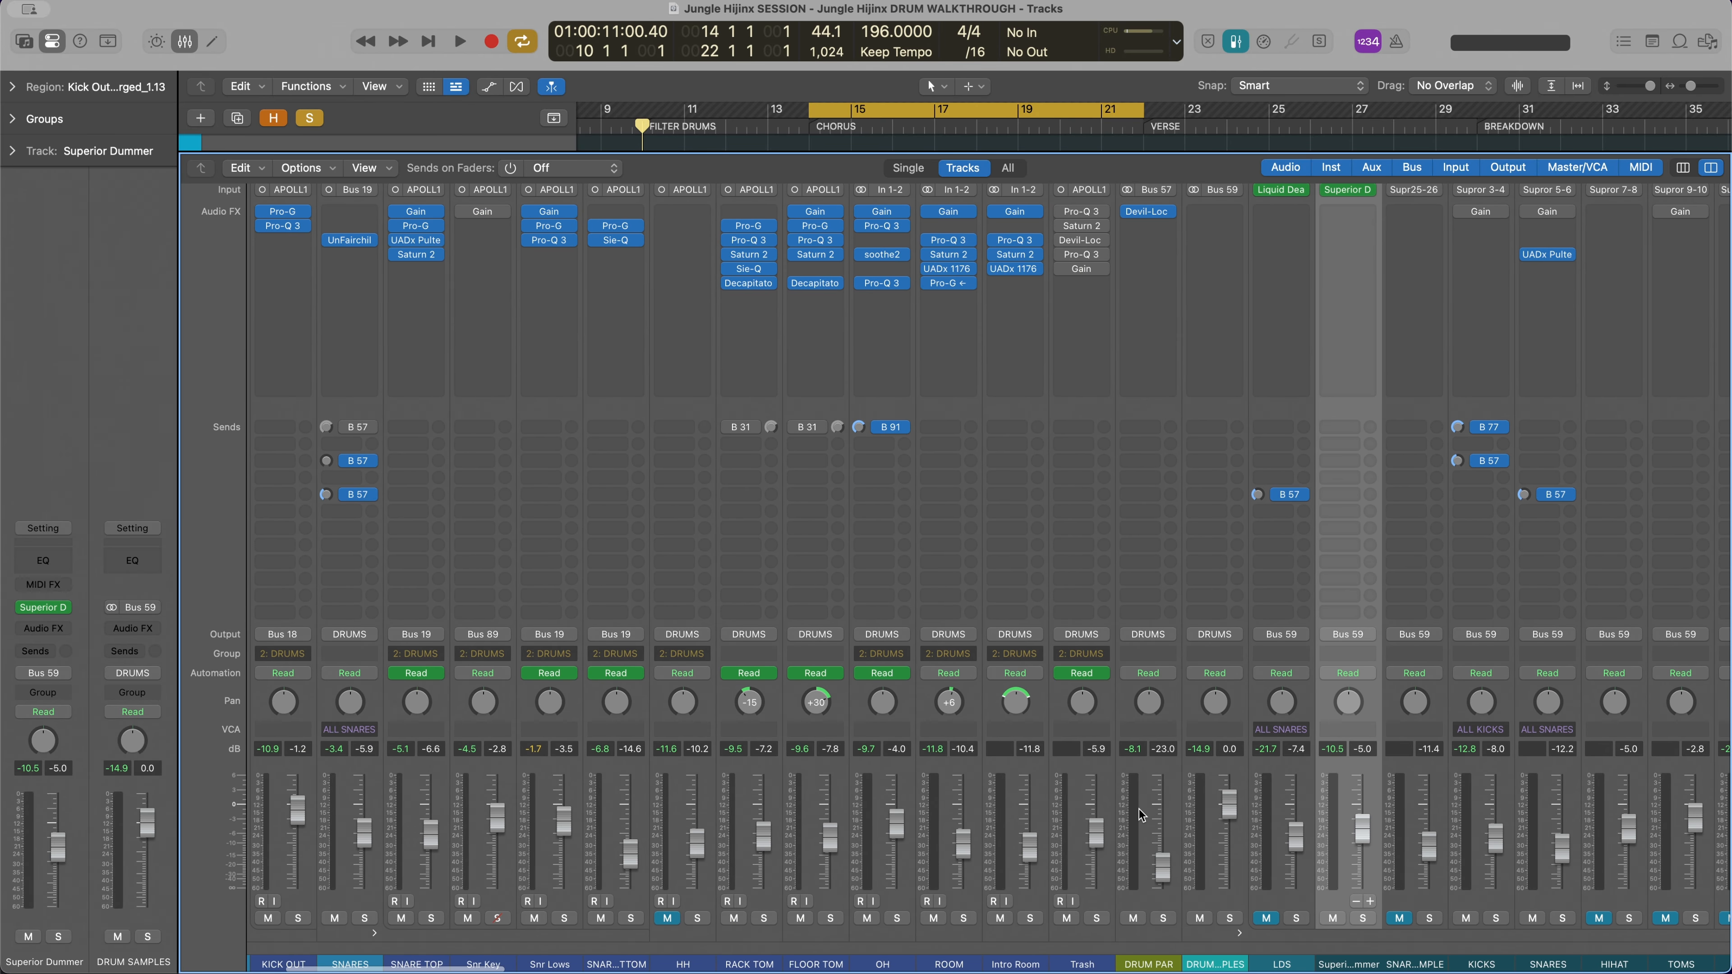
key(x)
key(x)
key(space)
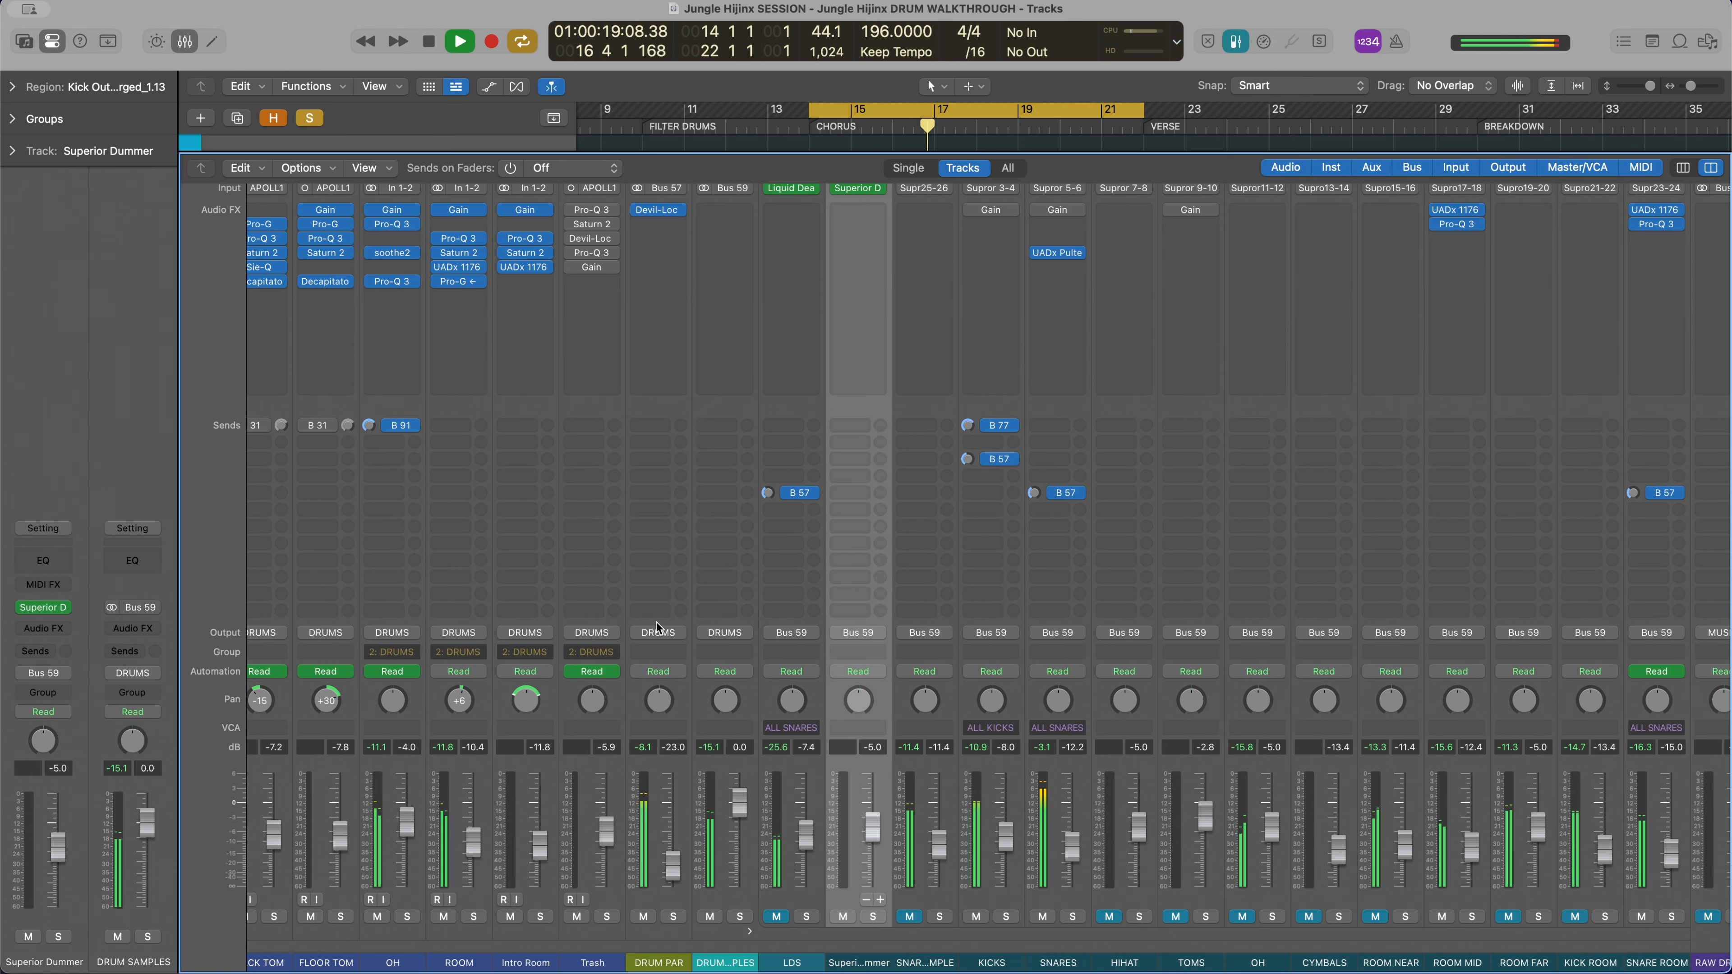
scroll(791, 679, left, 6)
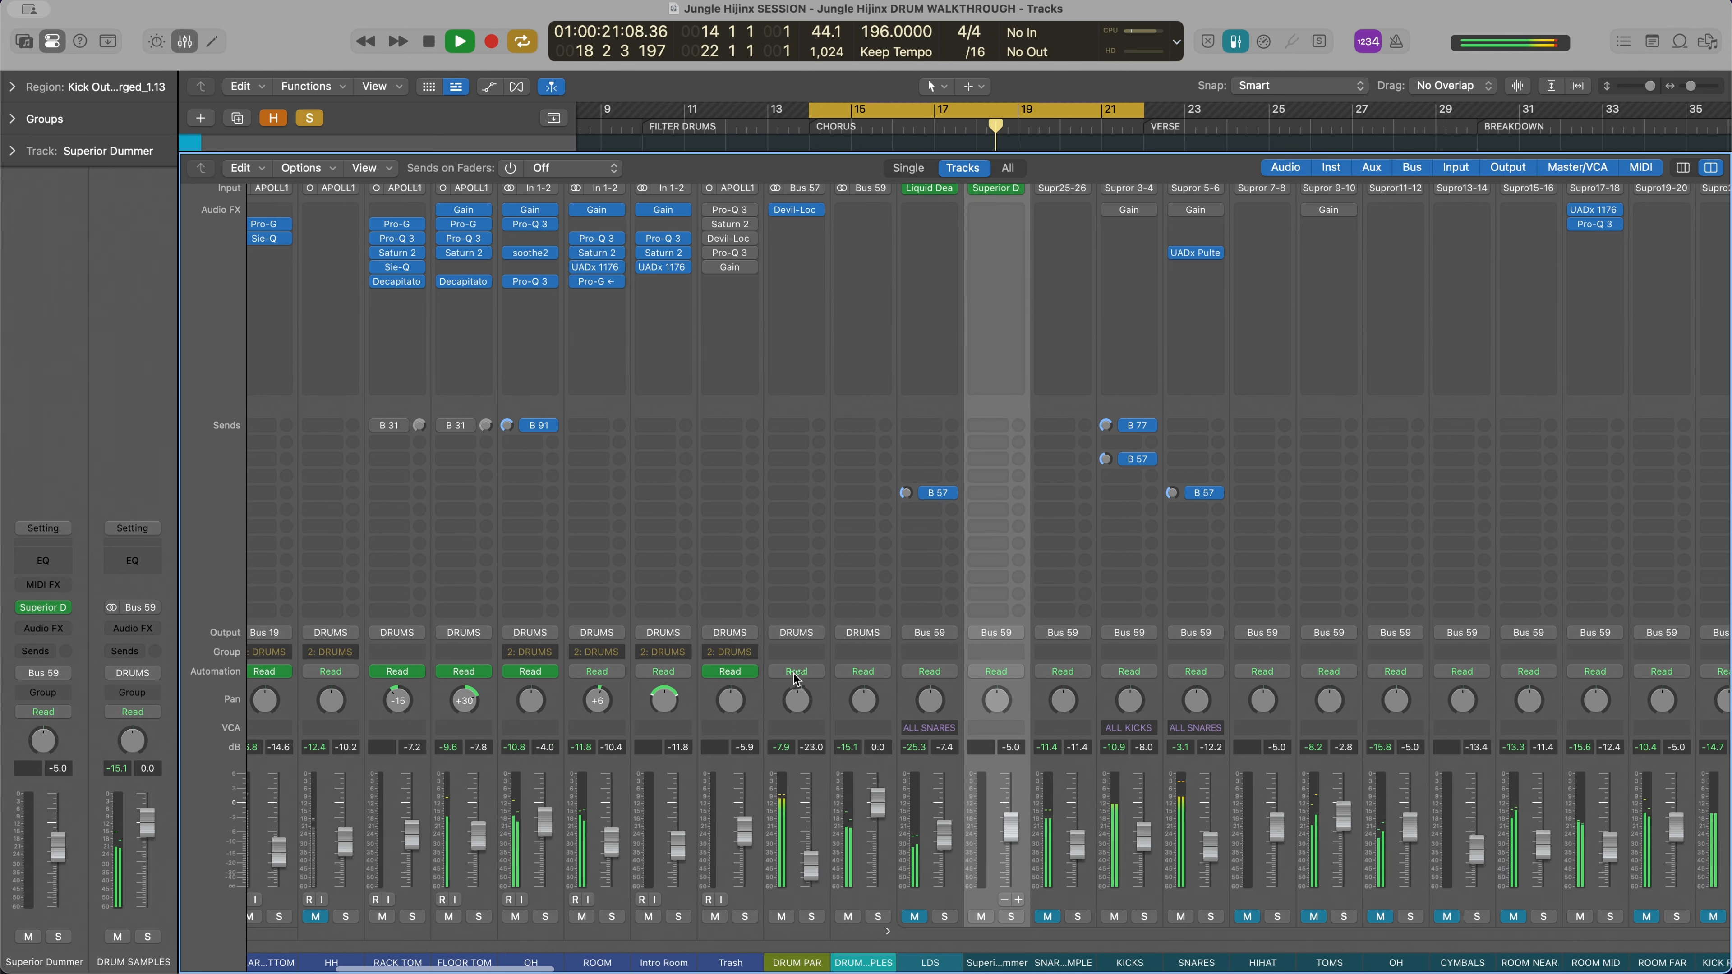
scroll(792, 679, left, 6)
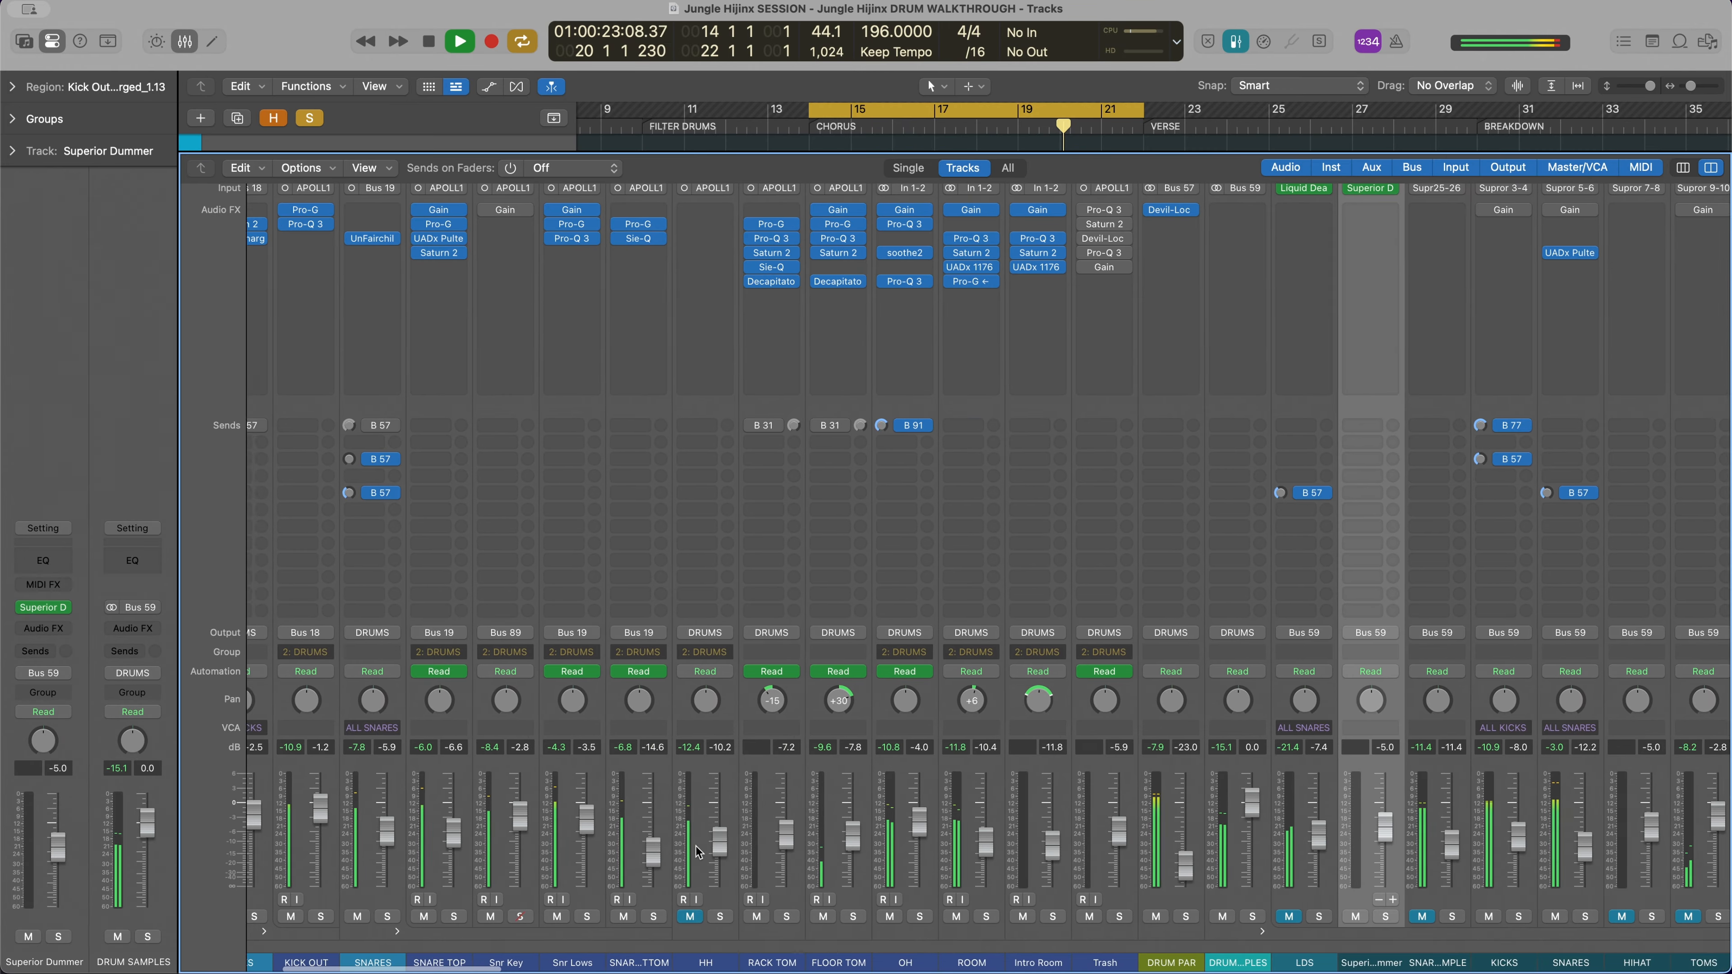
key(space)
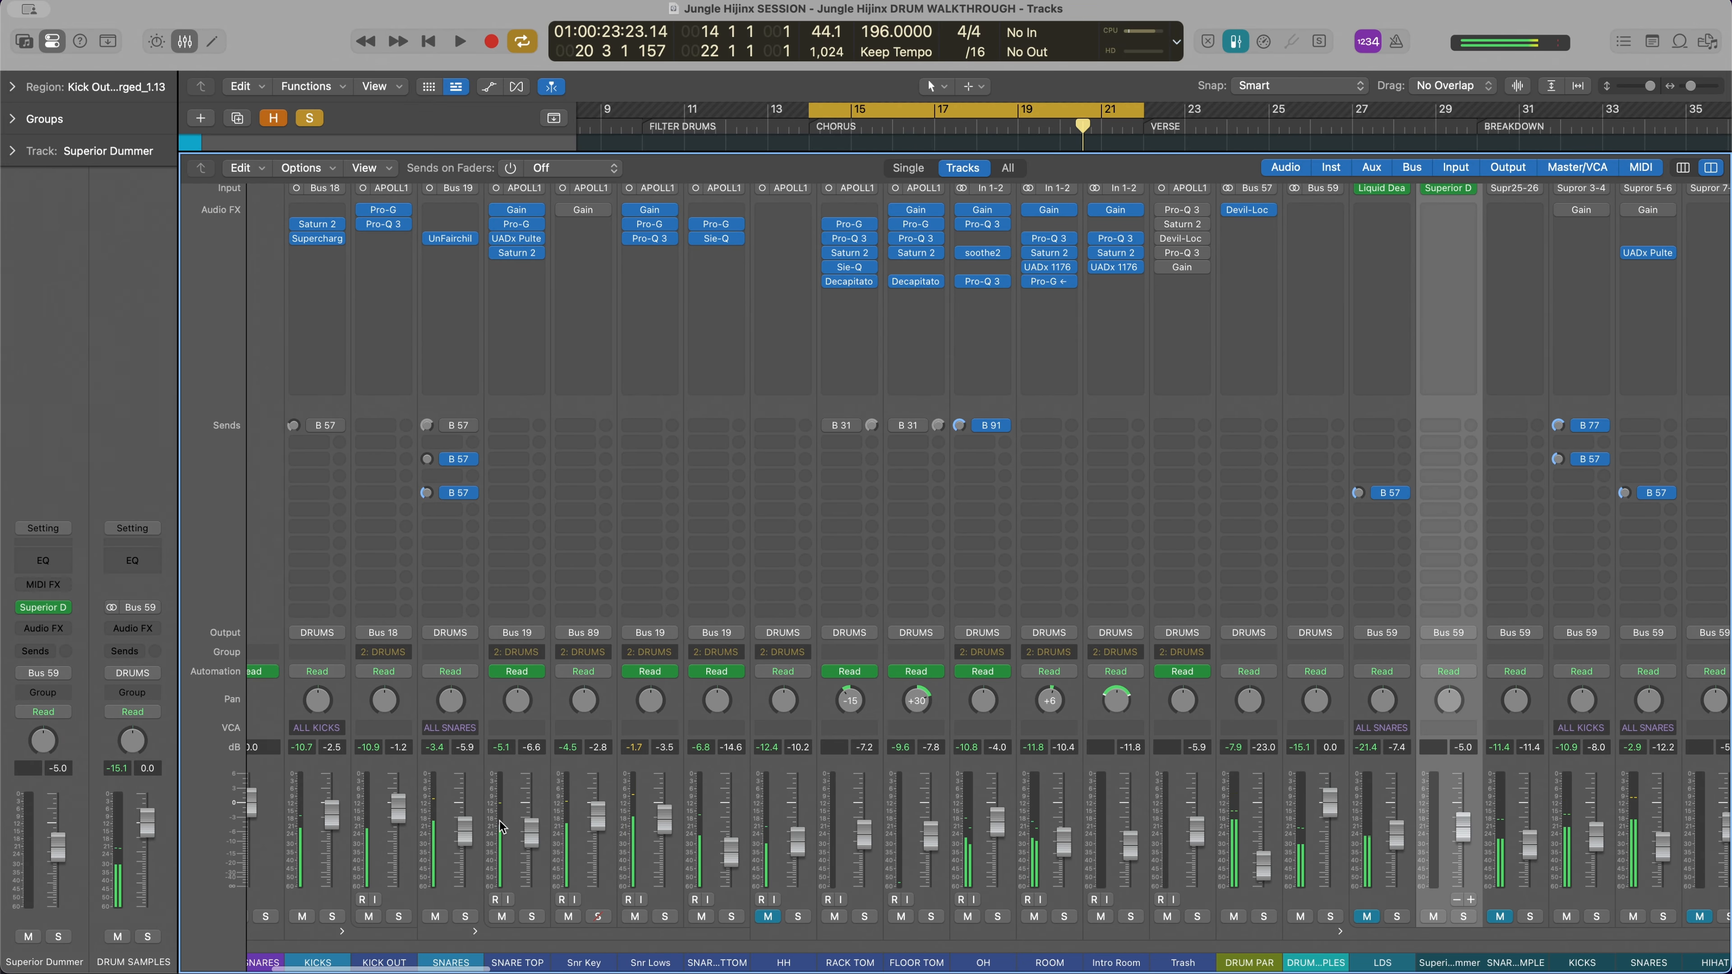
Open the drum kit view of the Superior Dummer channel's instrument for a look, and close its window
scroll(583, 826, right, 5)
scroll(1008, 833, right, 5)
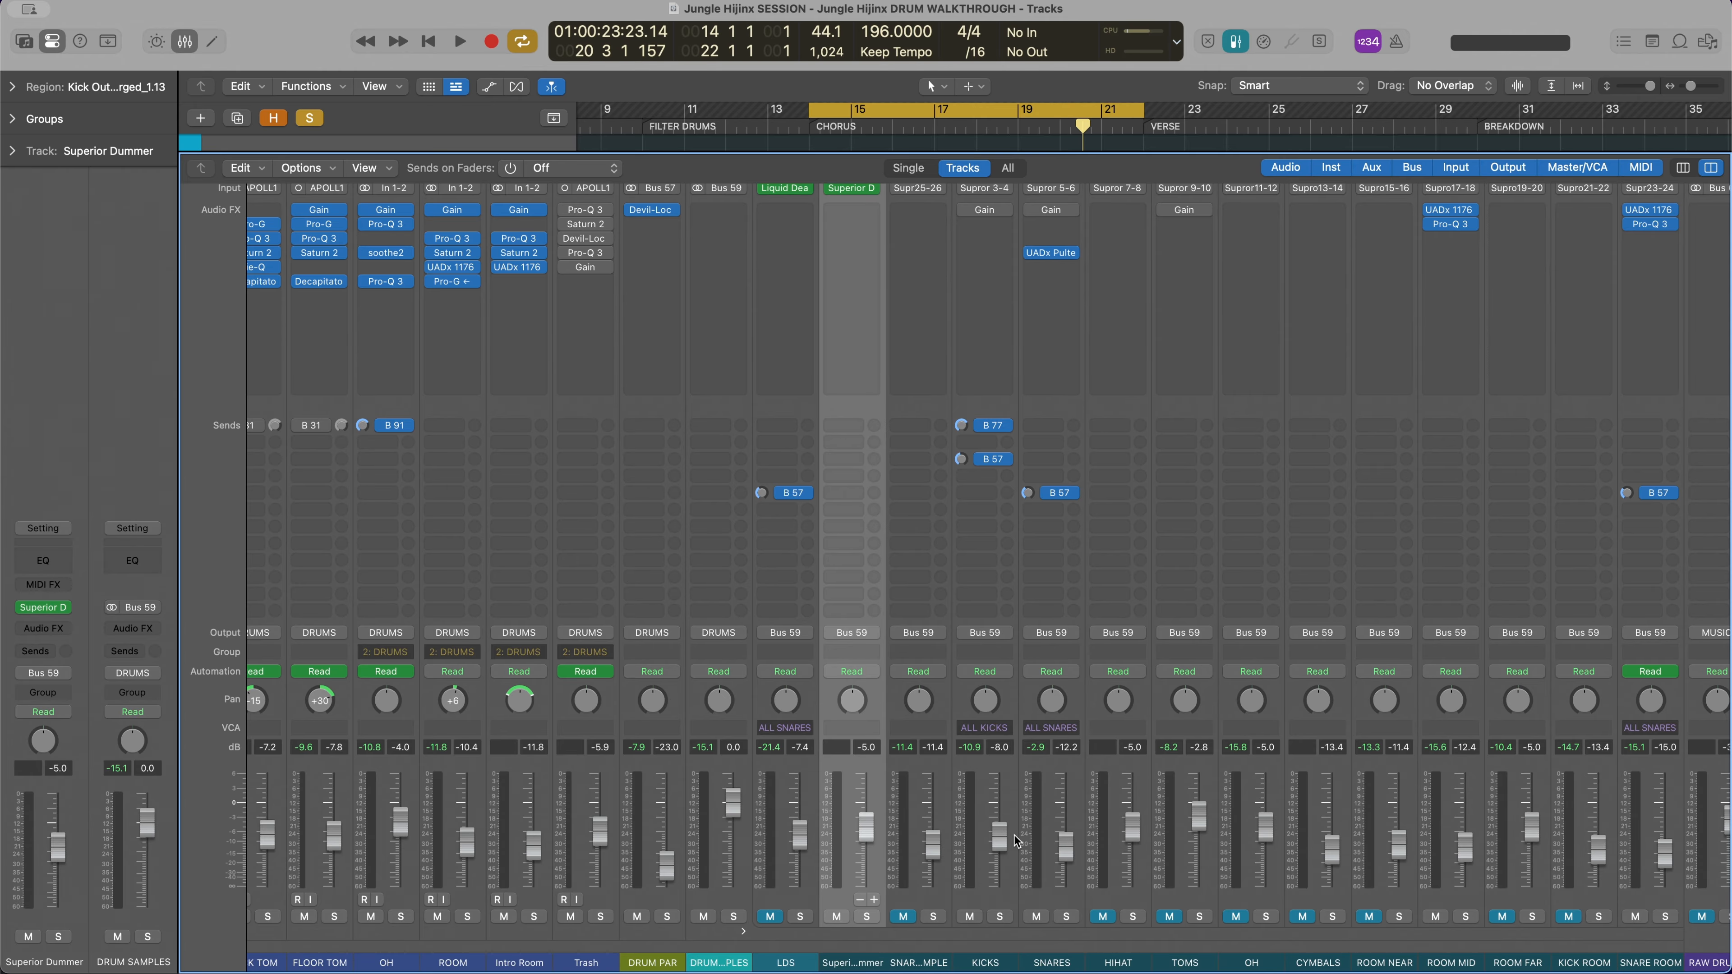
scroll(1017, 841, up, 2)
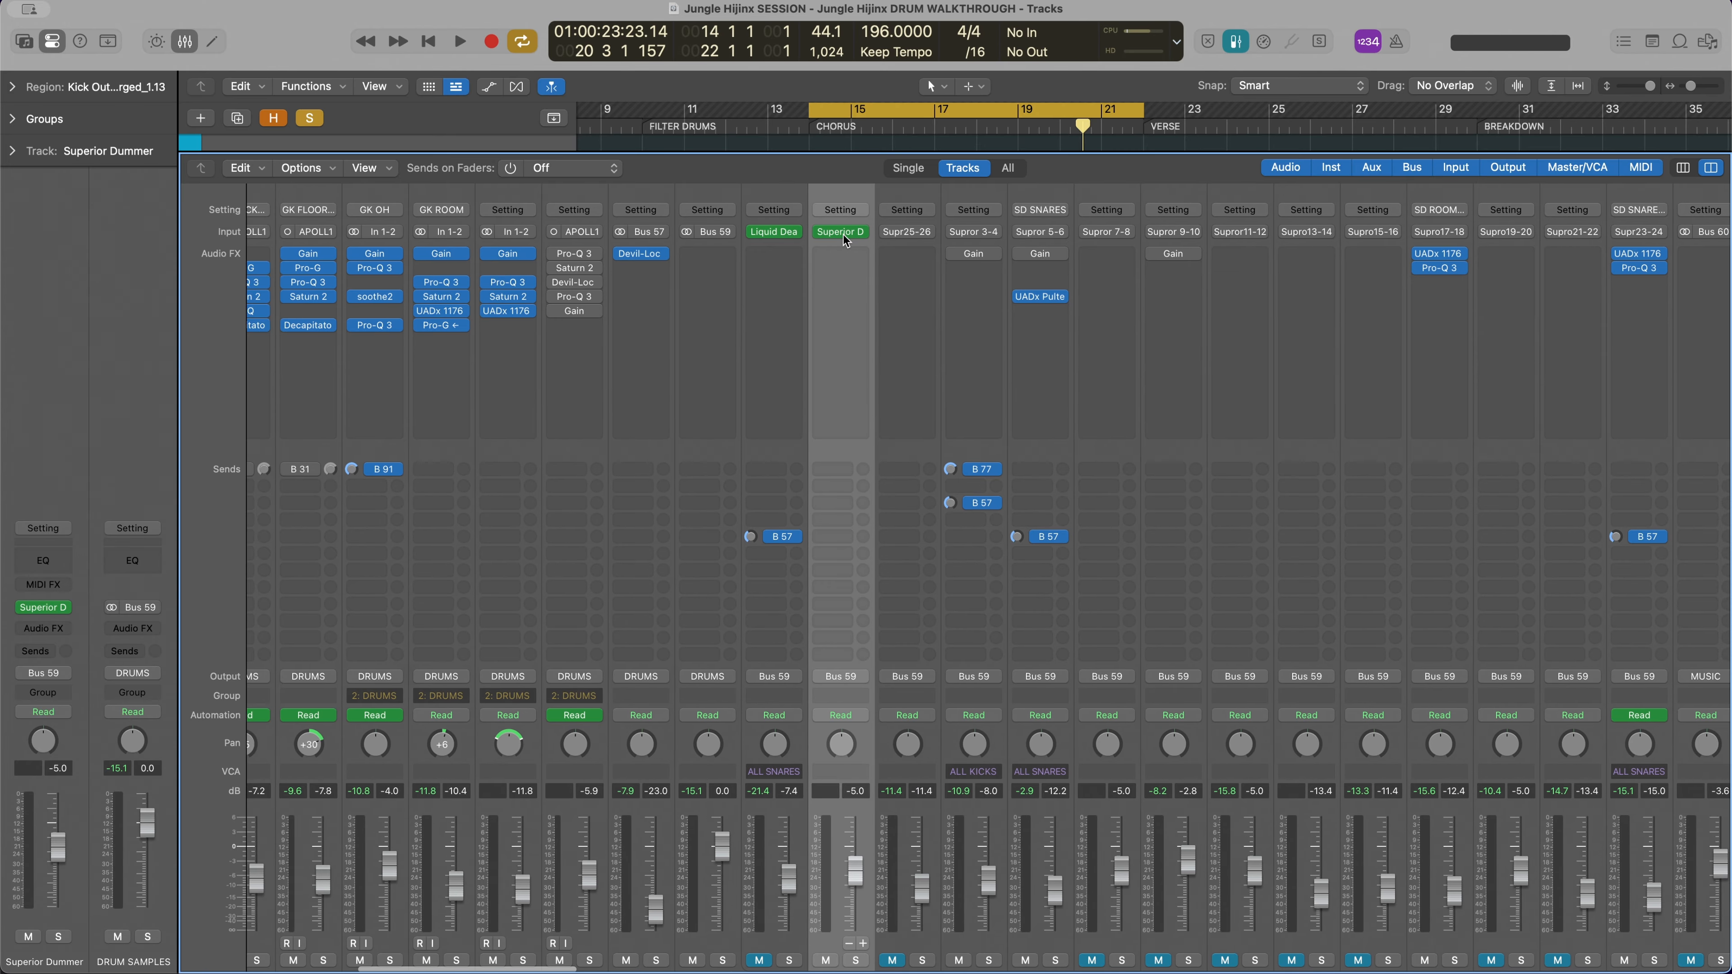
click(826, 233)
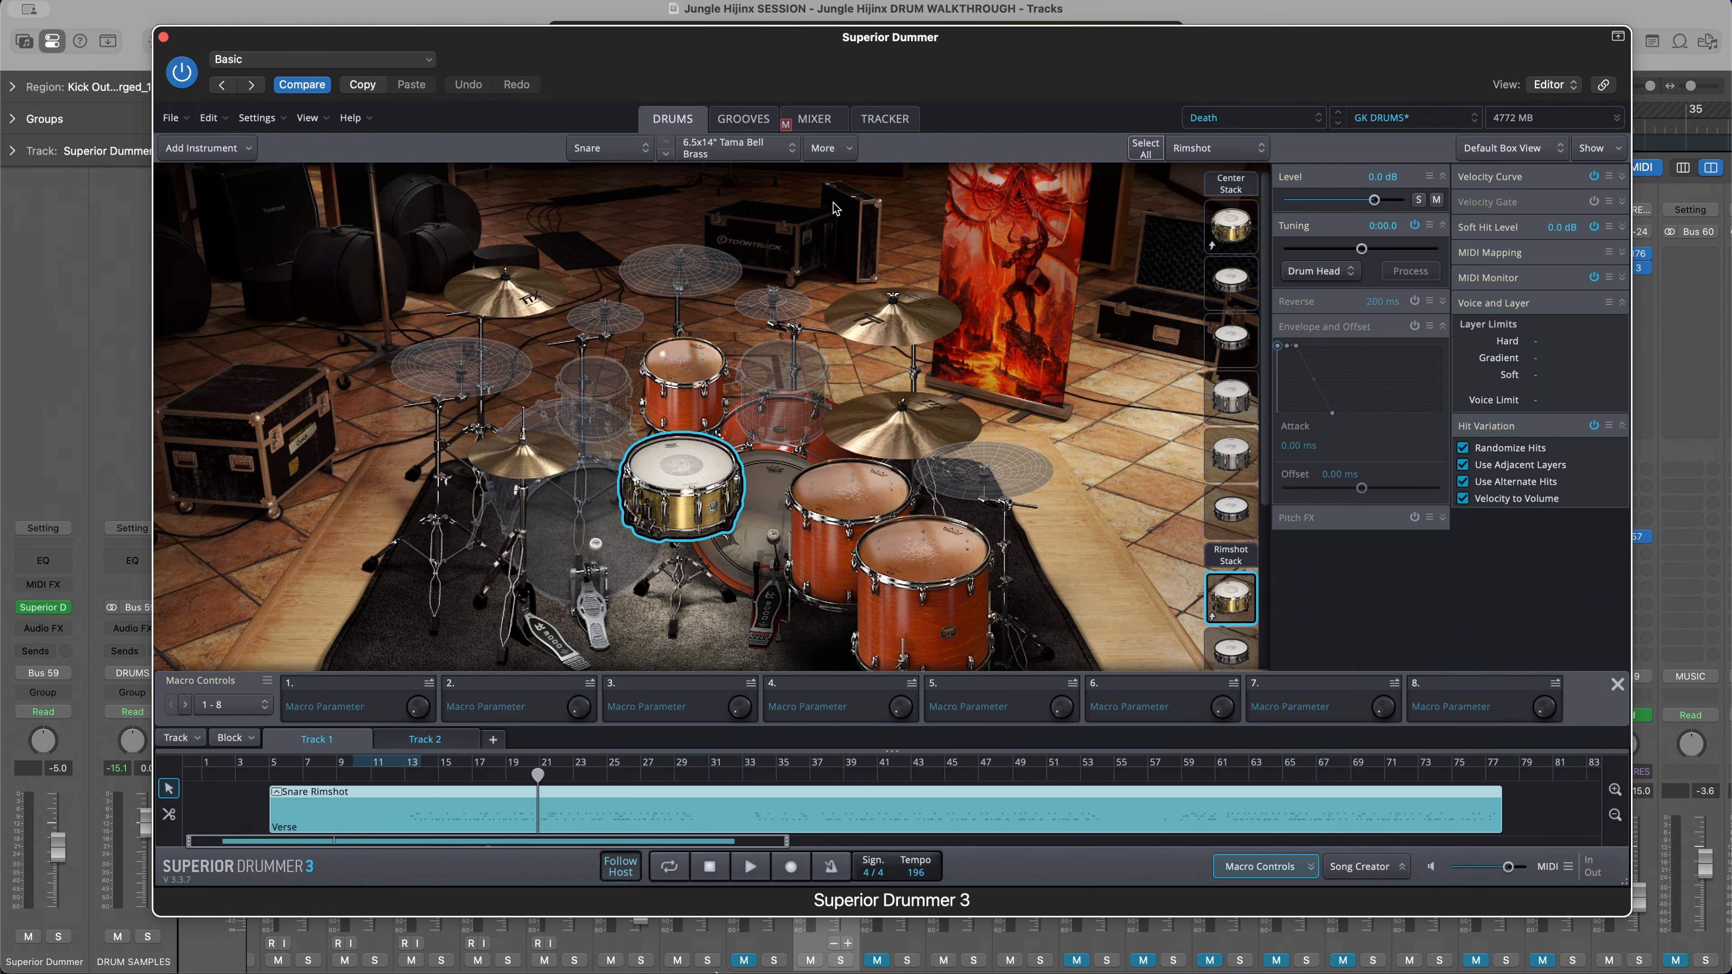
click(163, 36)
scroll(916, 524, down, 2)
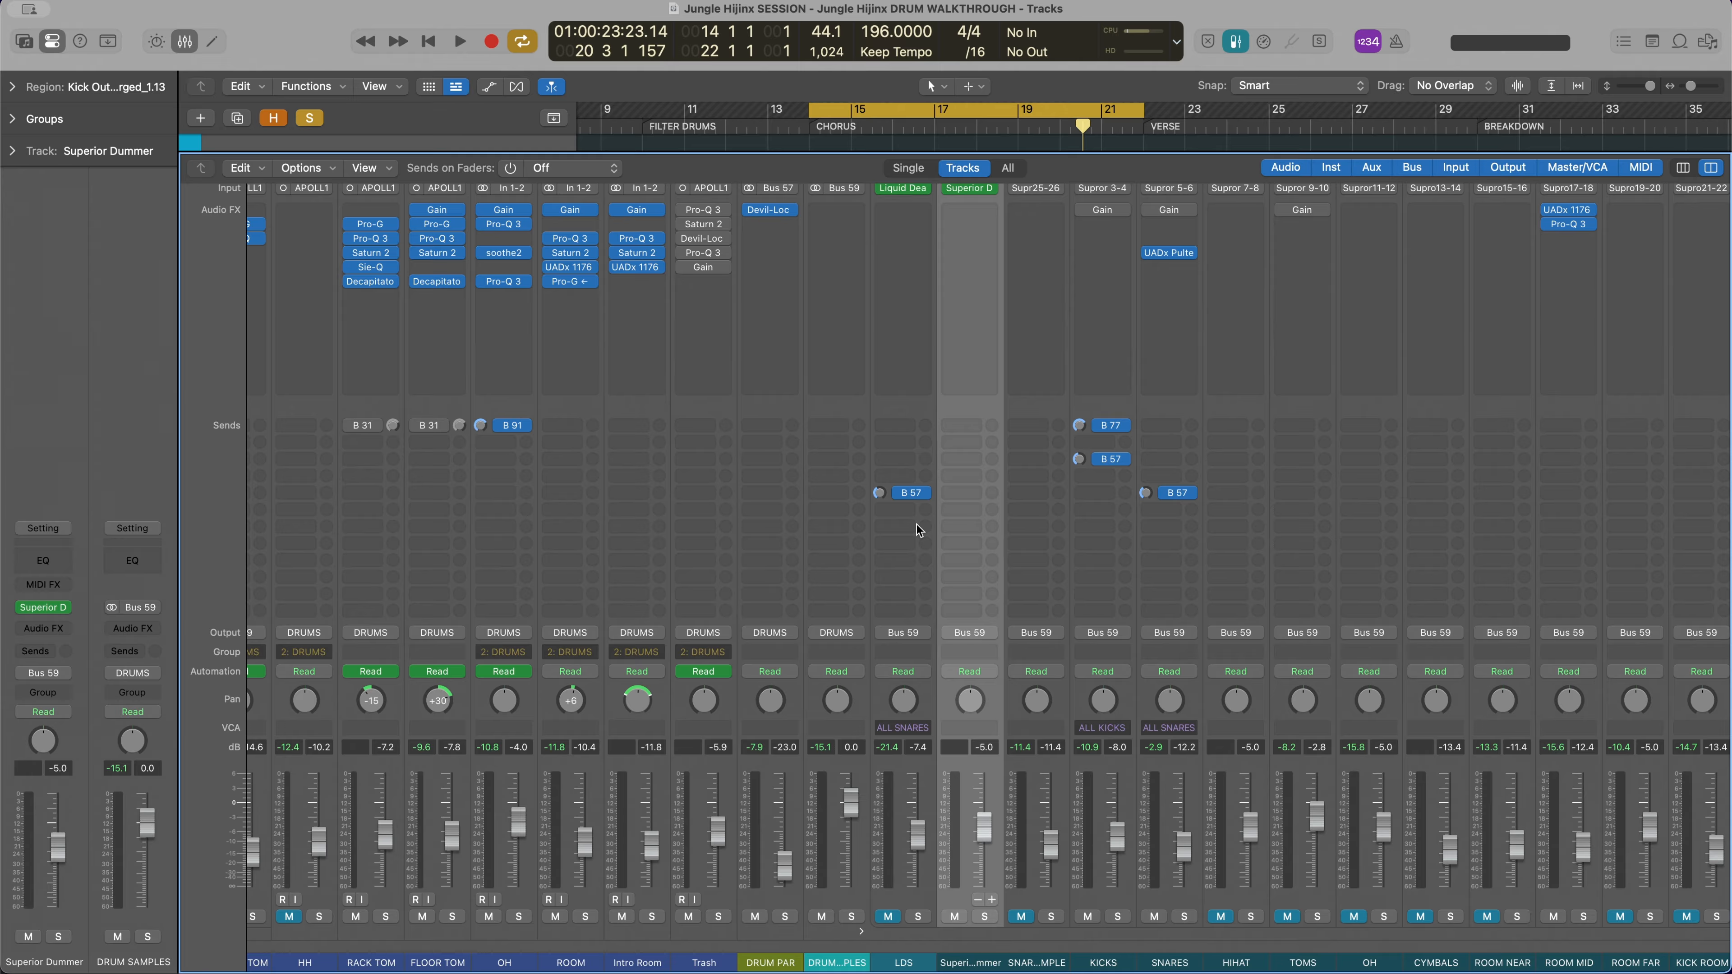
Hide the mixer, unmute the LDS track under DRUM SAMPLES and open its Liquid Death Snare instrument
scroll(916, 524, left, 8)
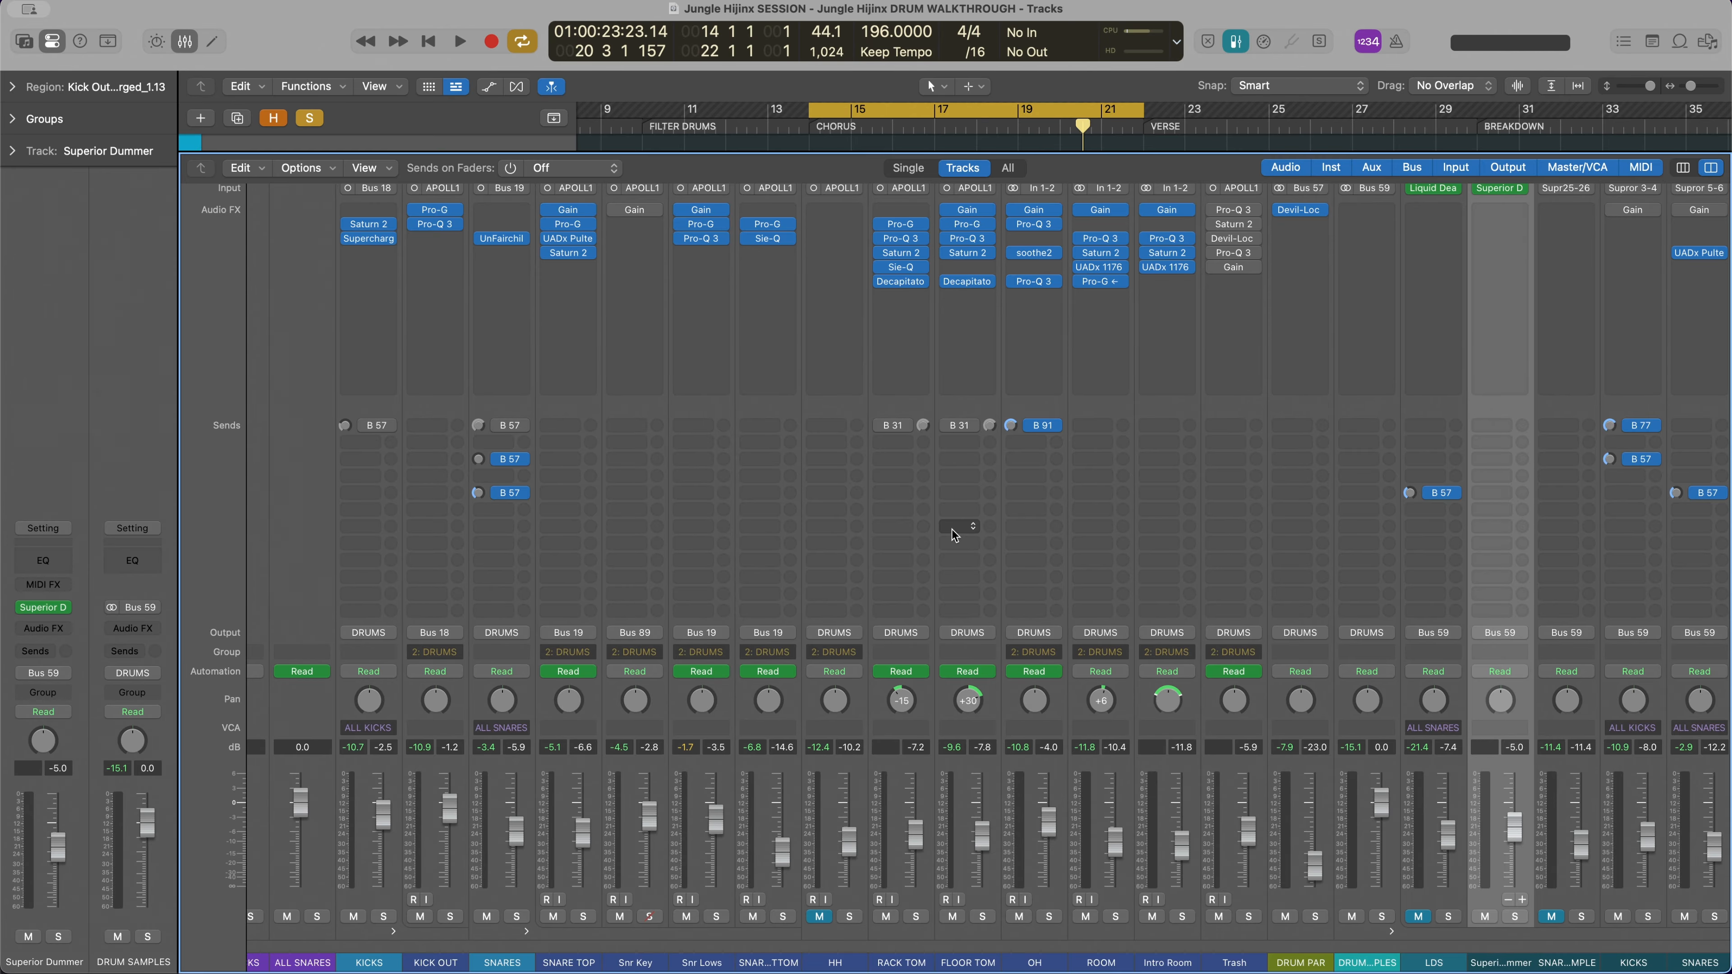
key(x)
scroll(905, 551, down, 5)
scroll(906, 553, down, 7)
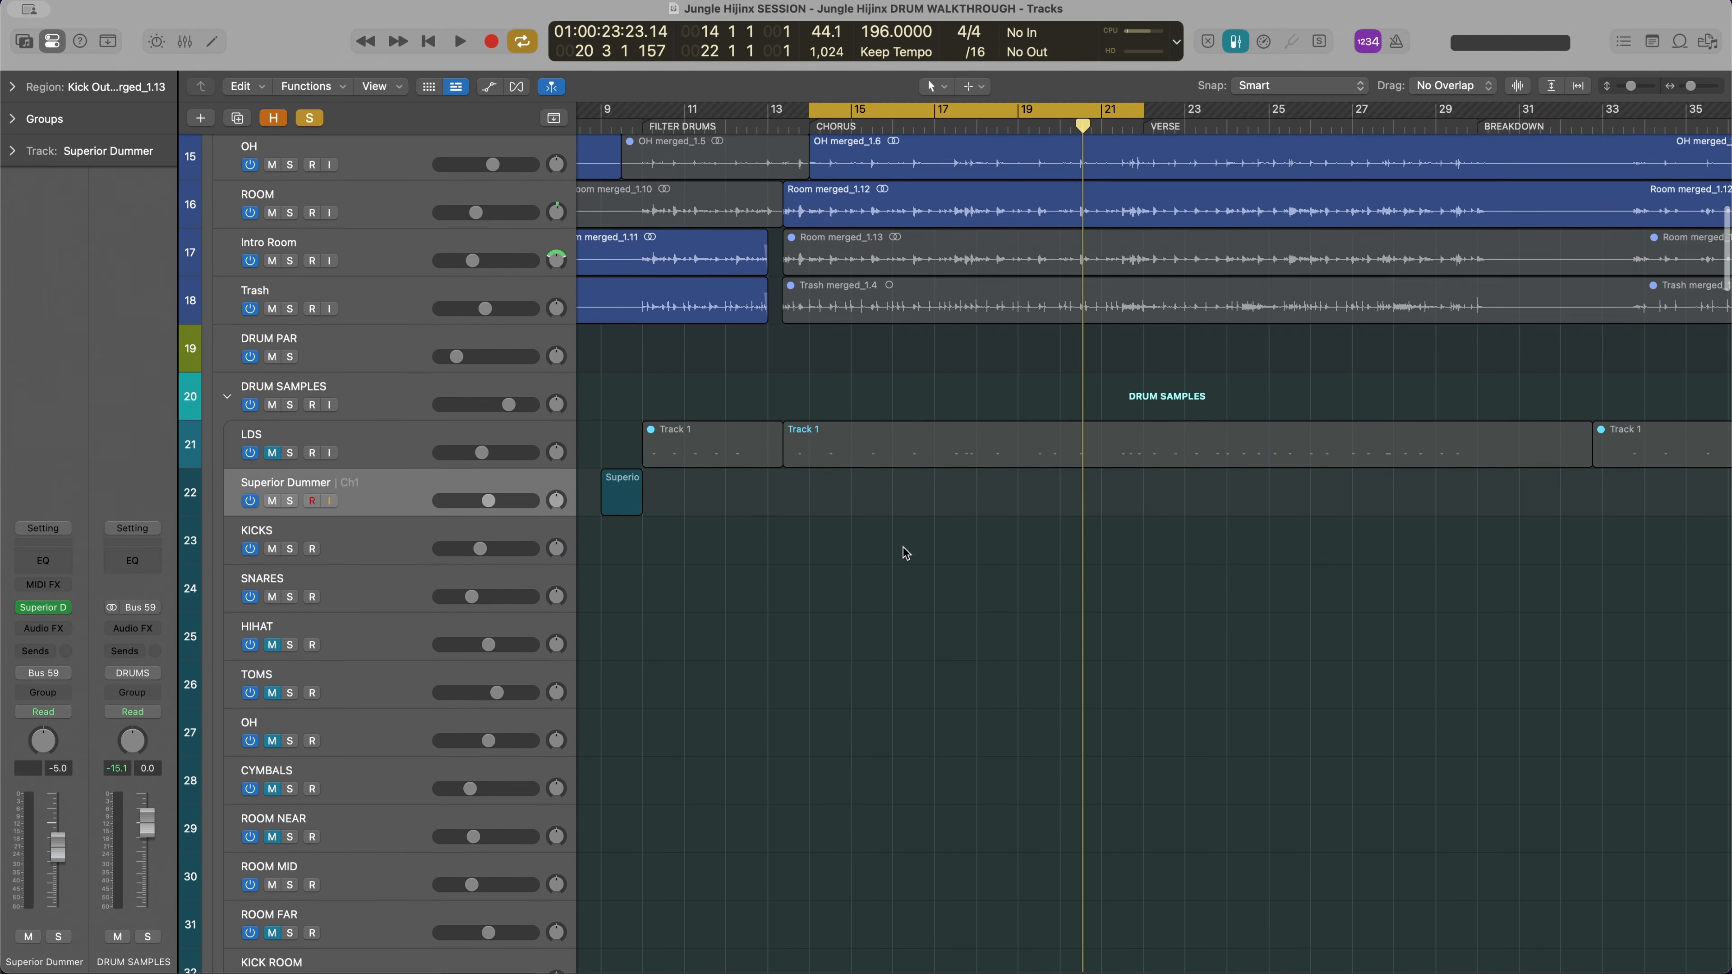
scroll(648, 388, up, 3)
scroll(647, 387, left, 2)
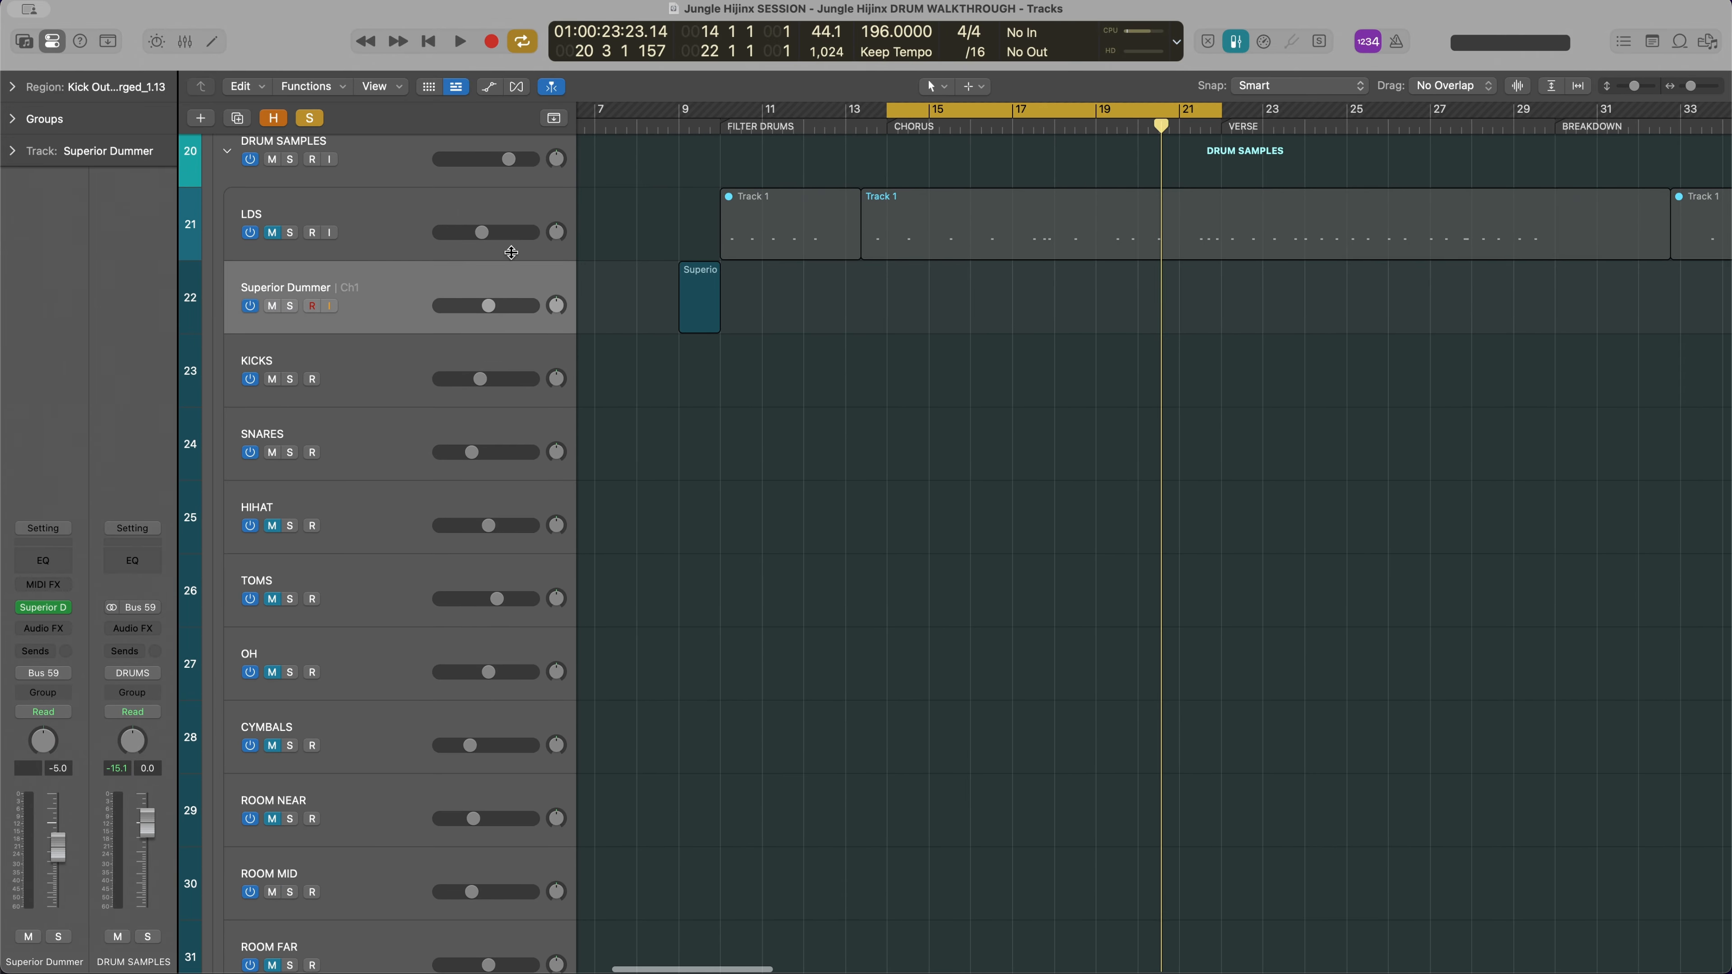
click(303, 223)
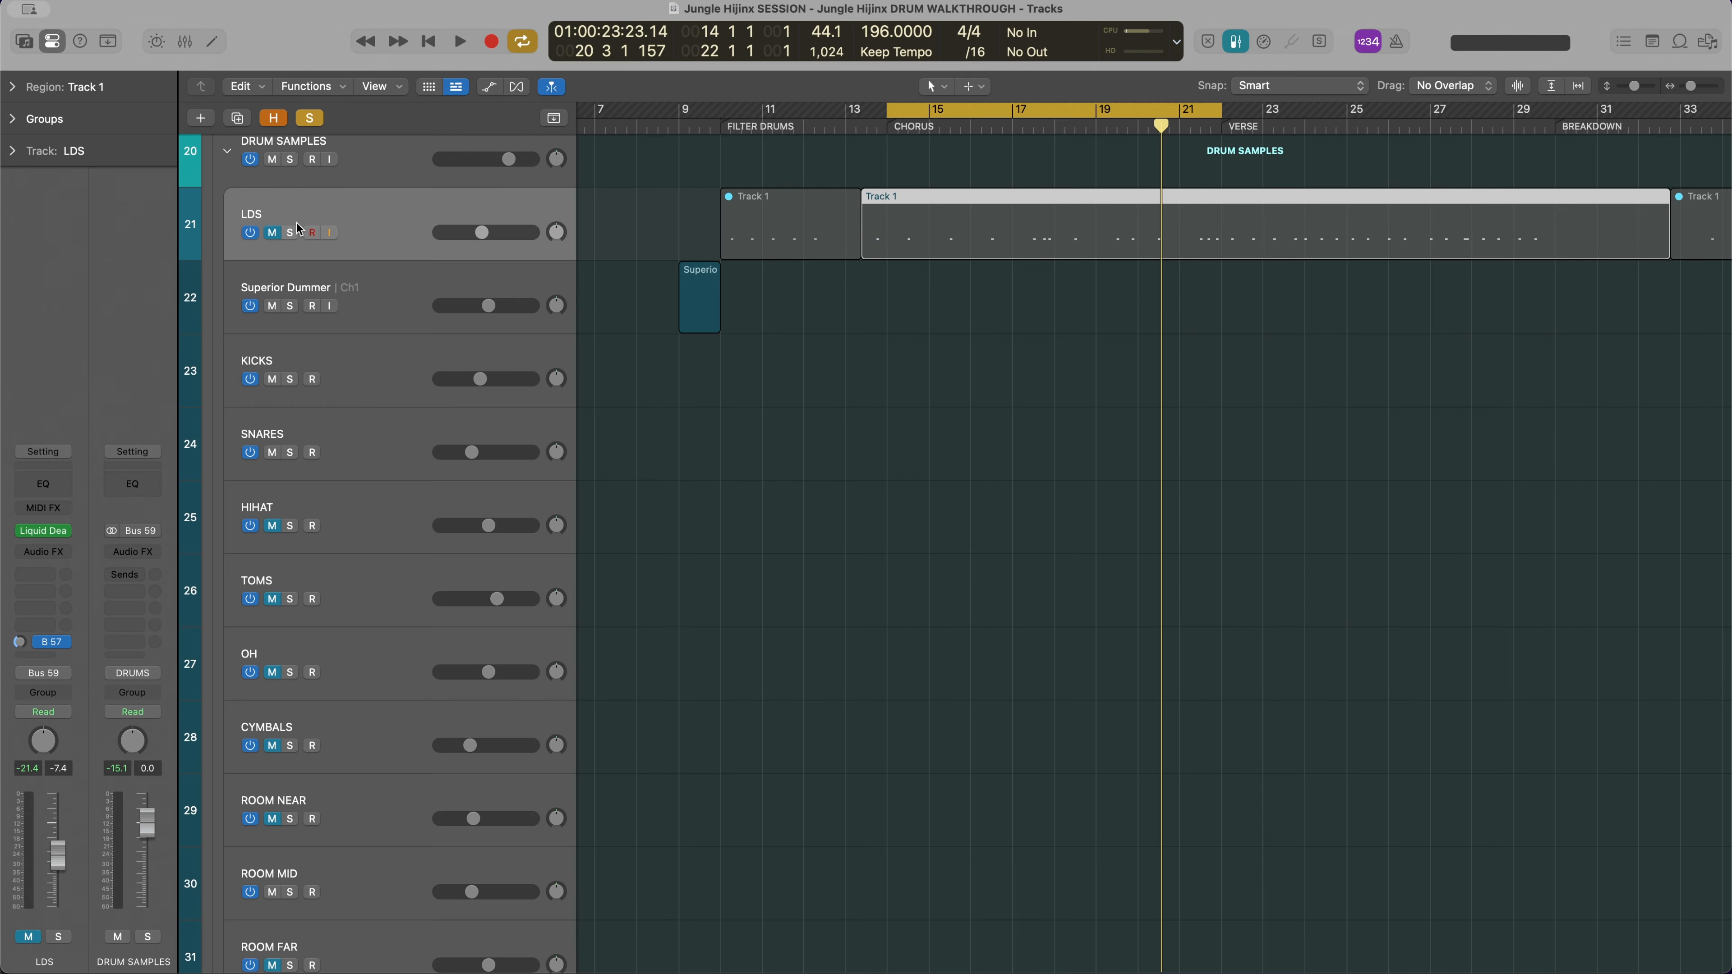
click(277, 233)
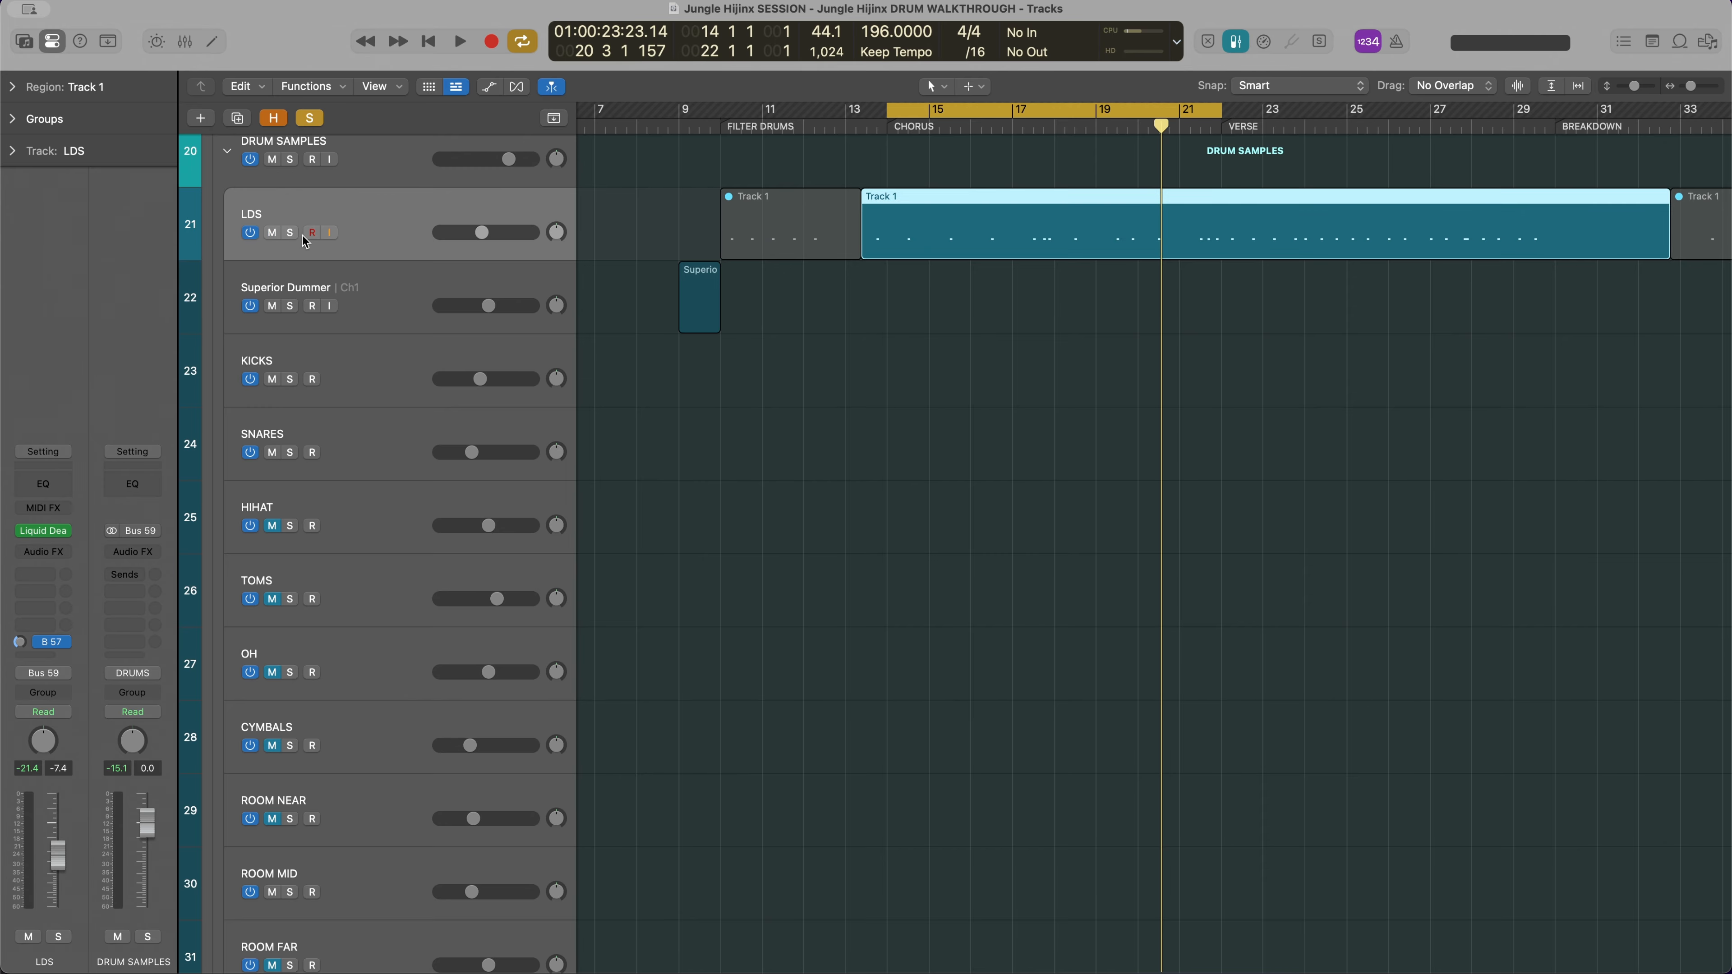
click(45, 531)
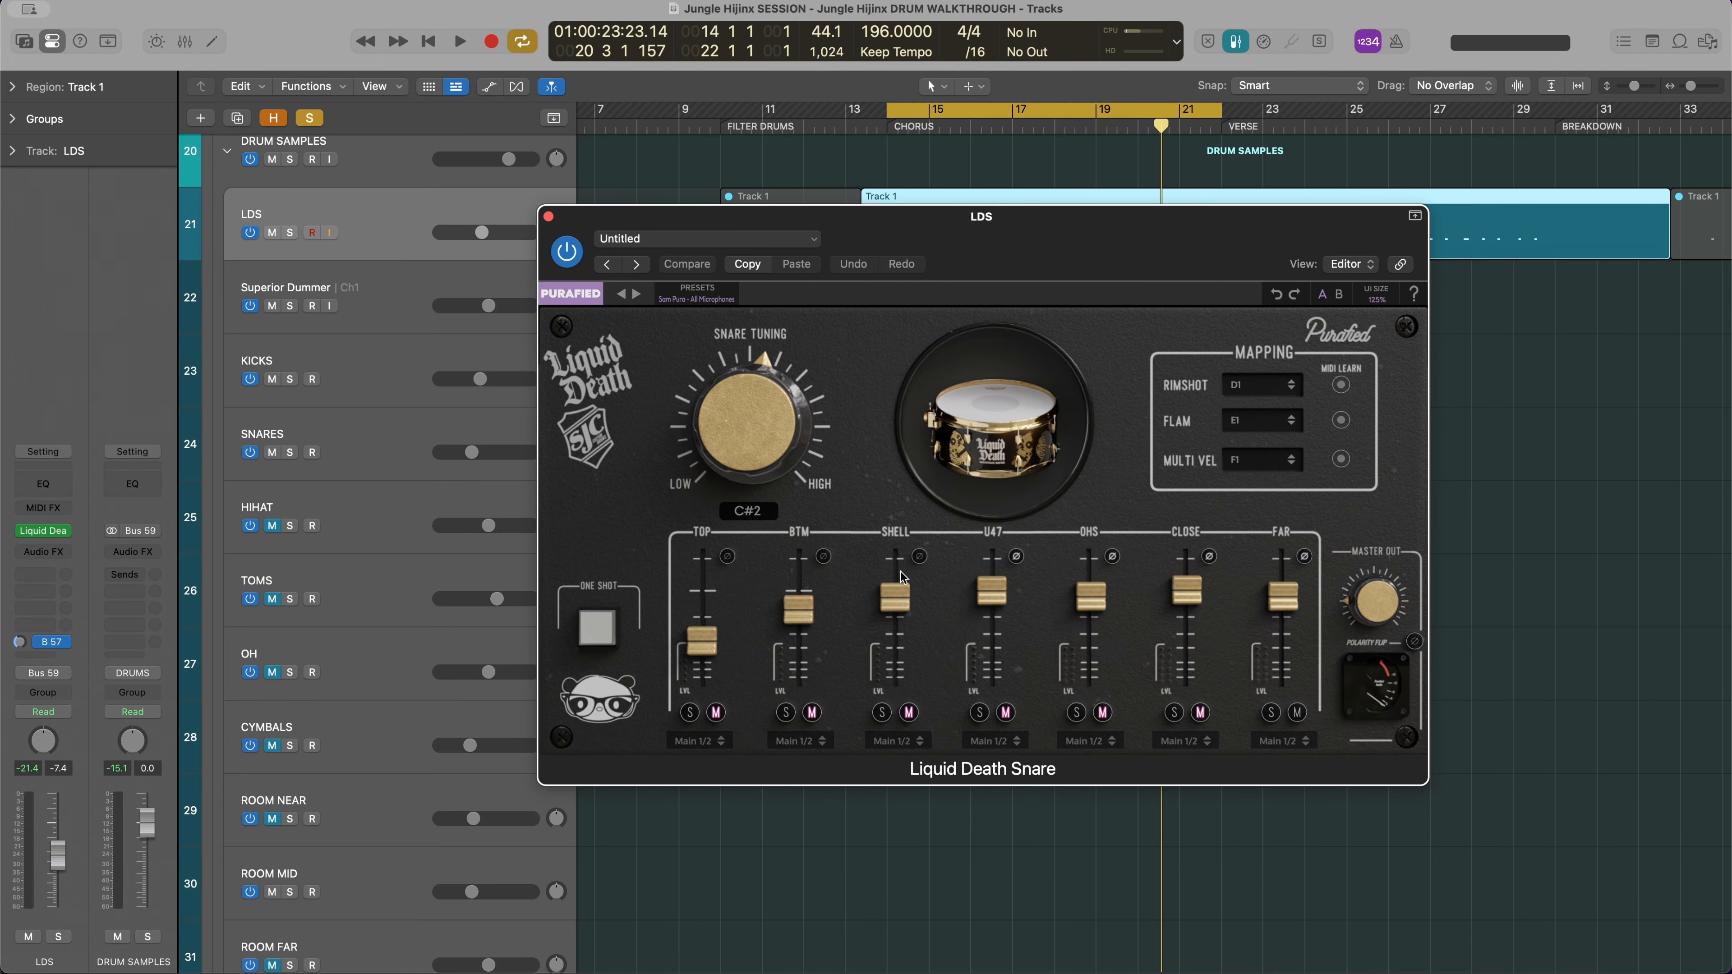
Solo the LDS track, listen to its snare sample over the chorus cycle, and close the plug-in window
click(290, 233)
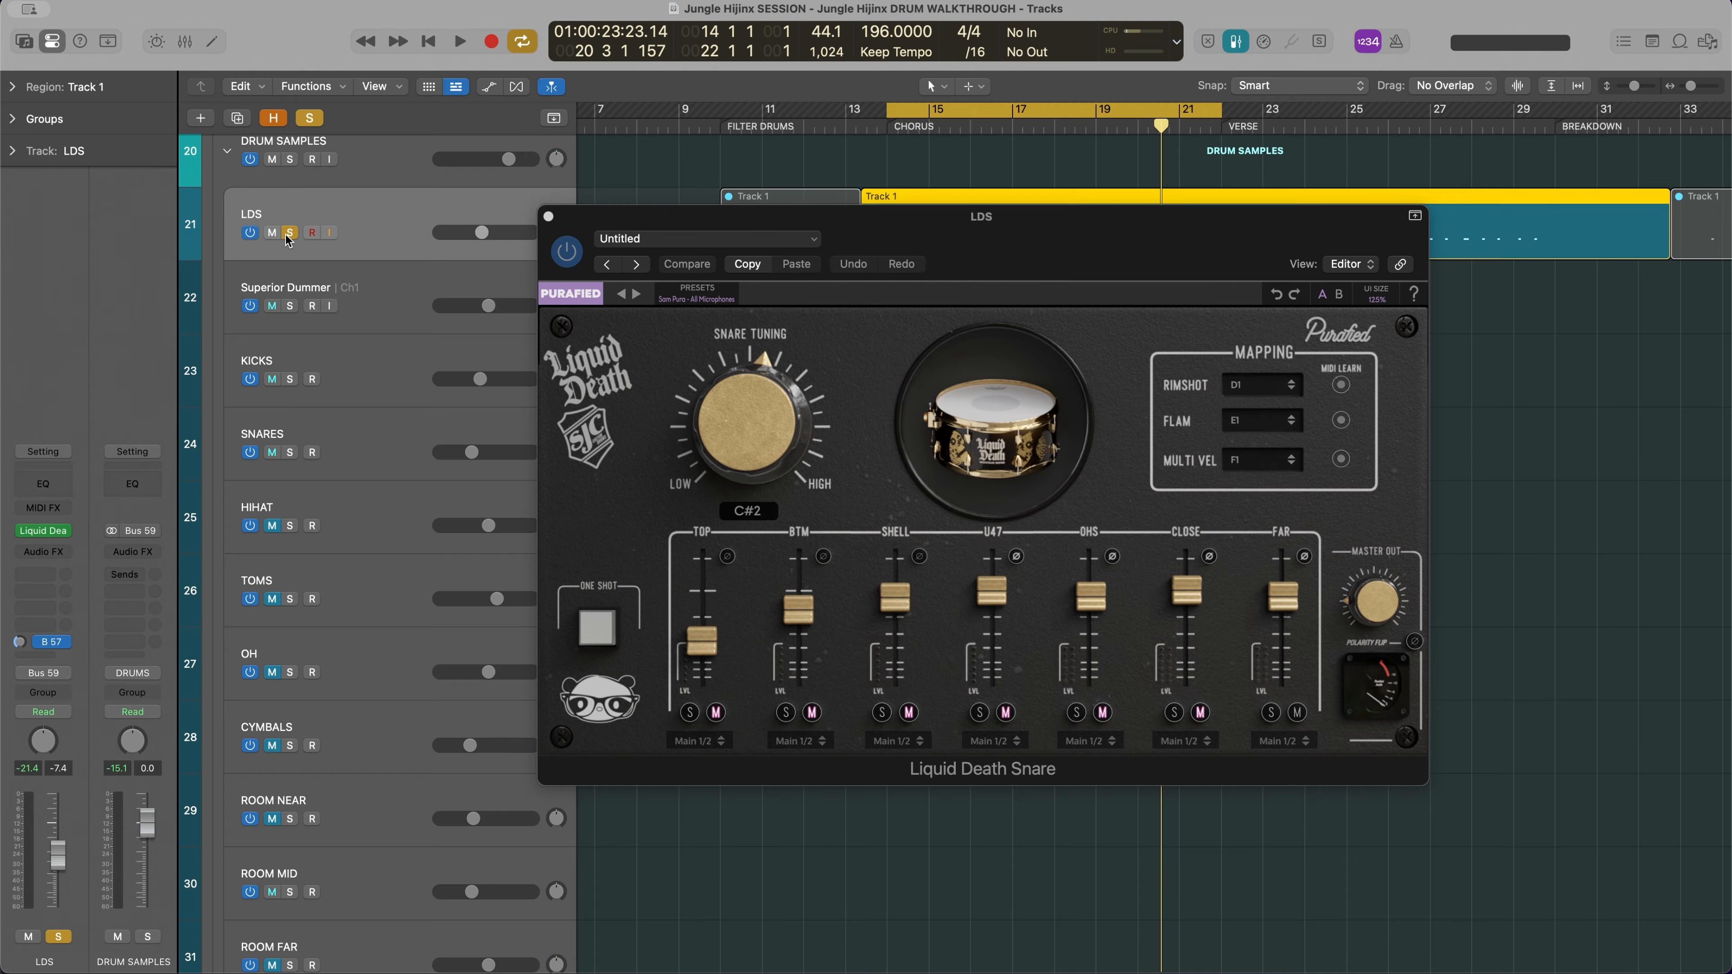
key(space)
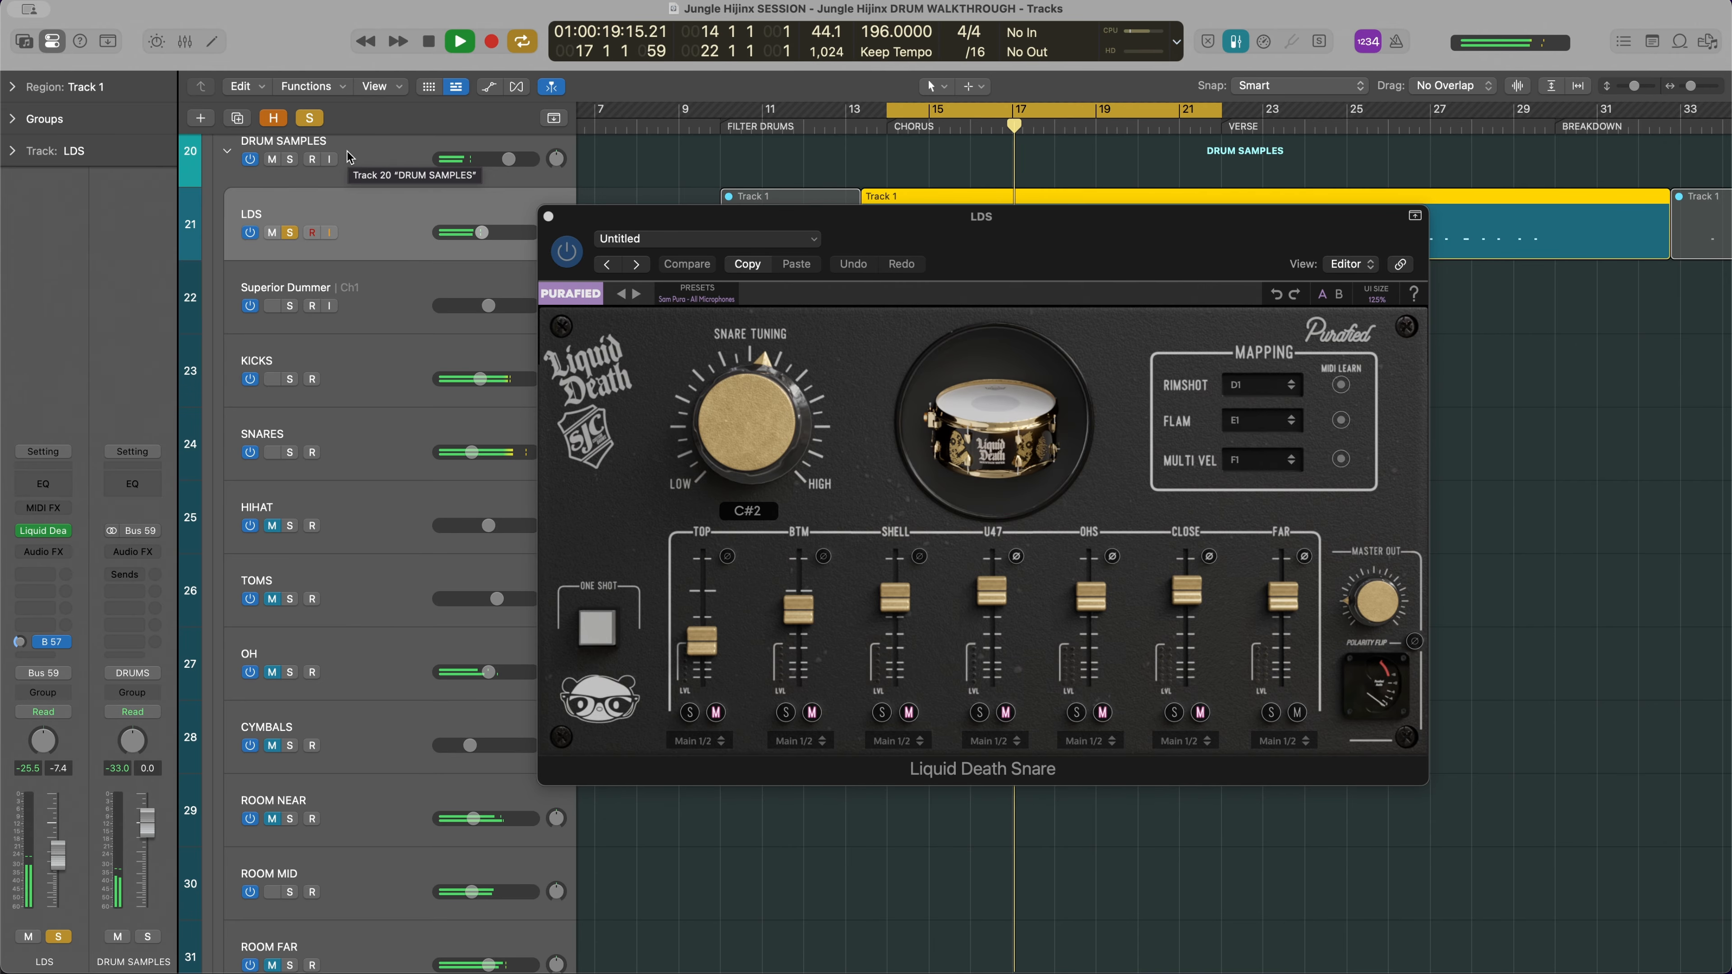
key(space)
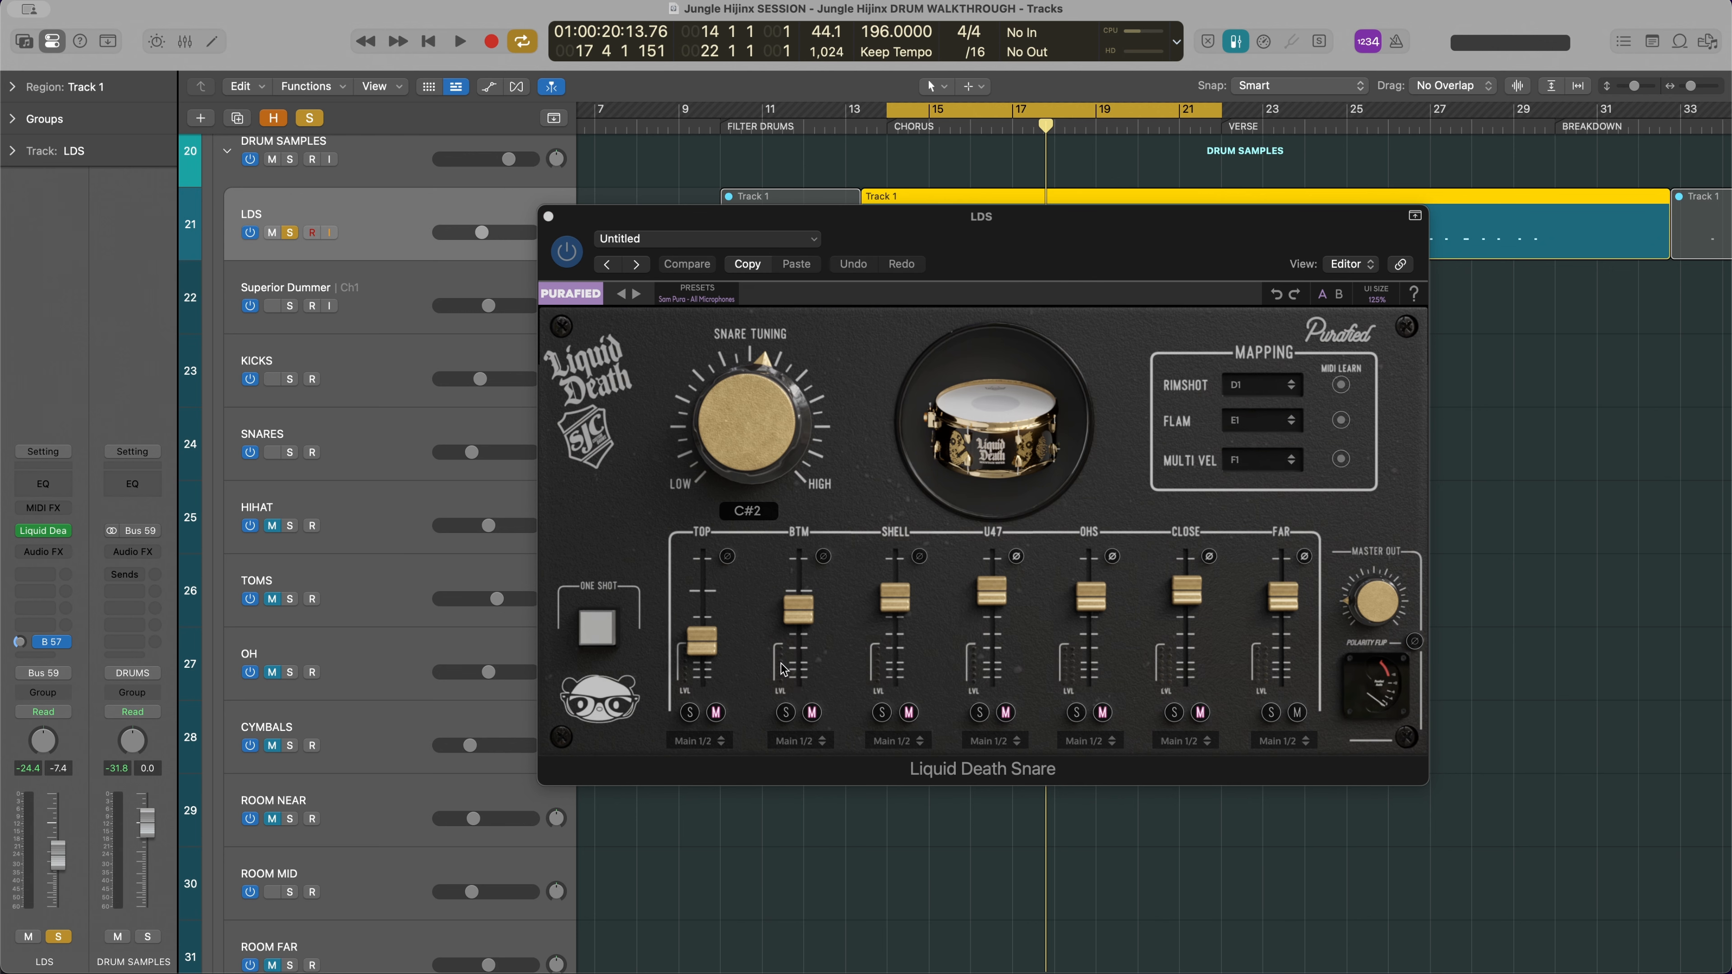
click(549, 217)
Show the mixer, clear the LDS solo and mute the LDS channel
key(x)
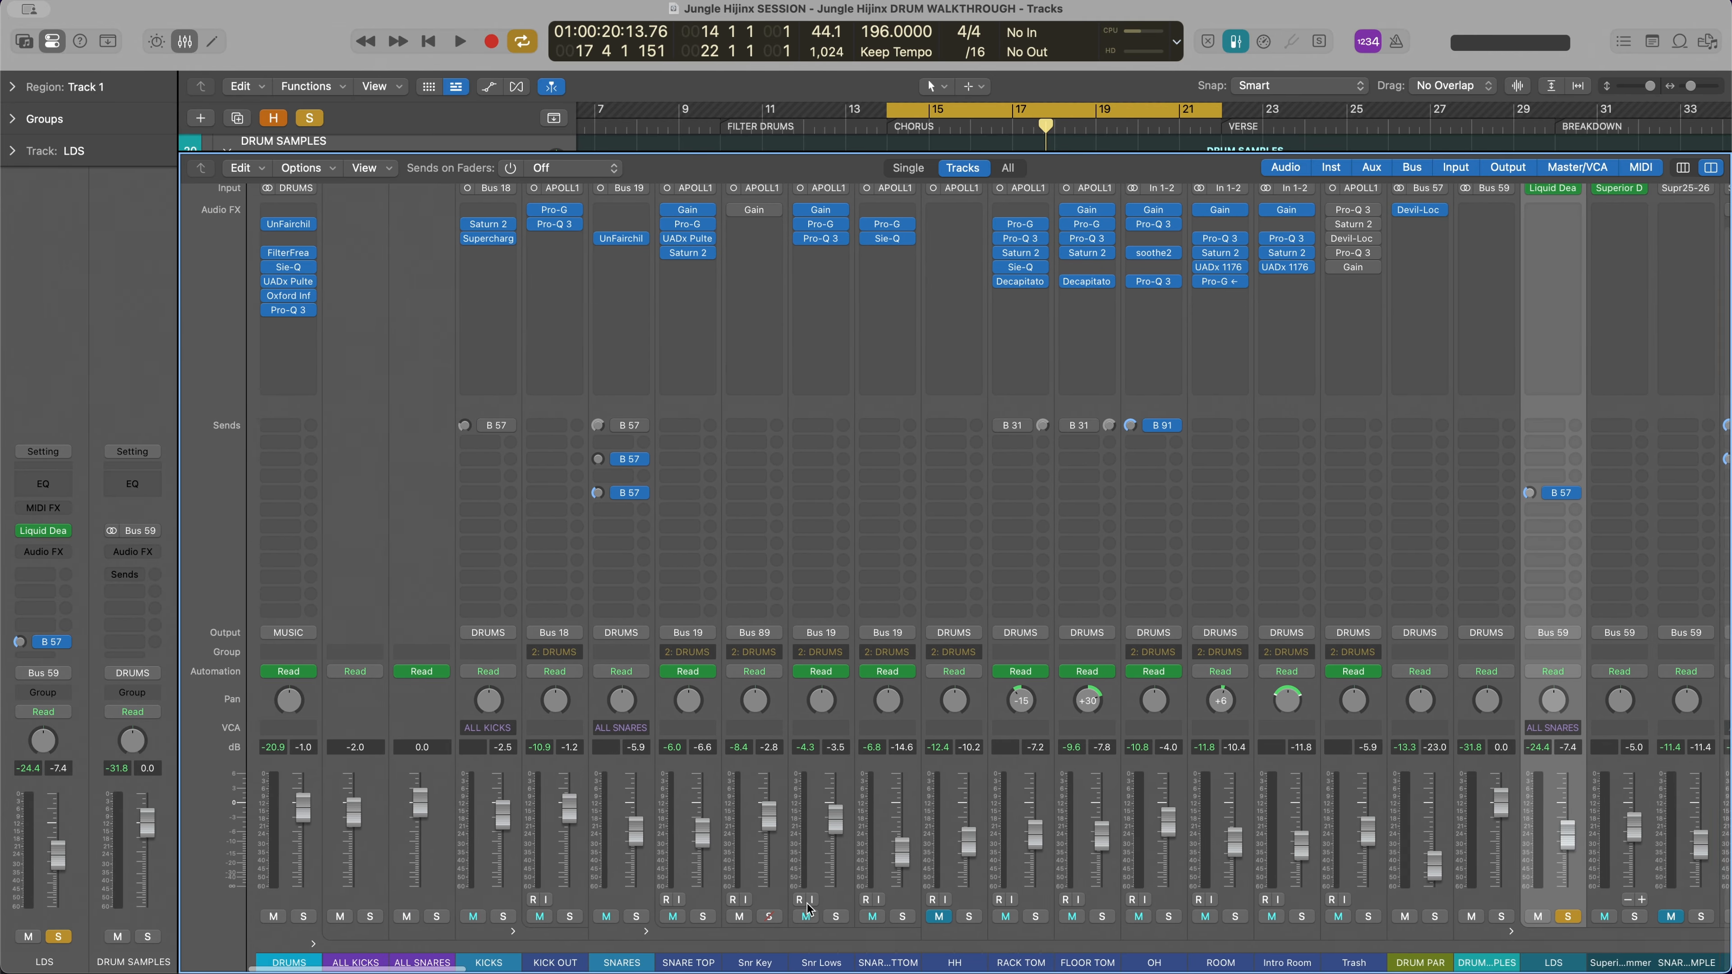
key(s)
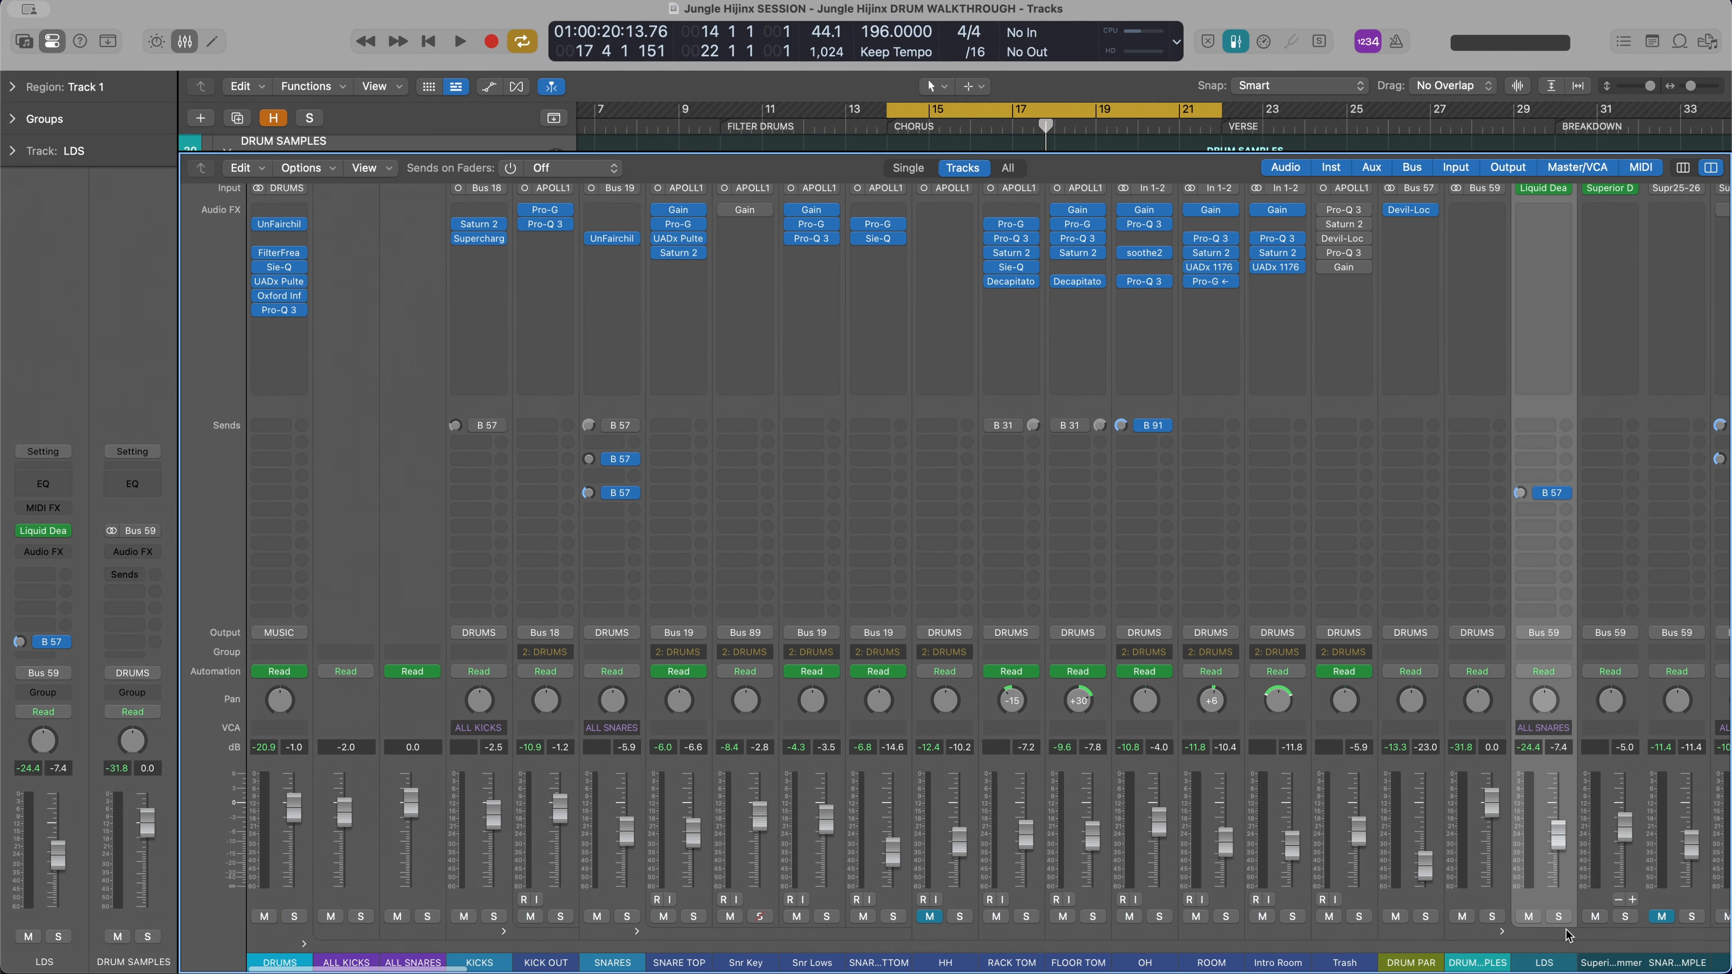
click(1529, 916)
scroll(1074, 917, right, 5)
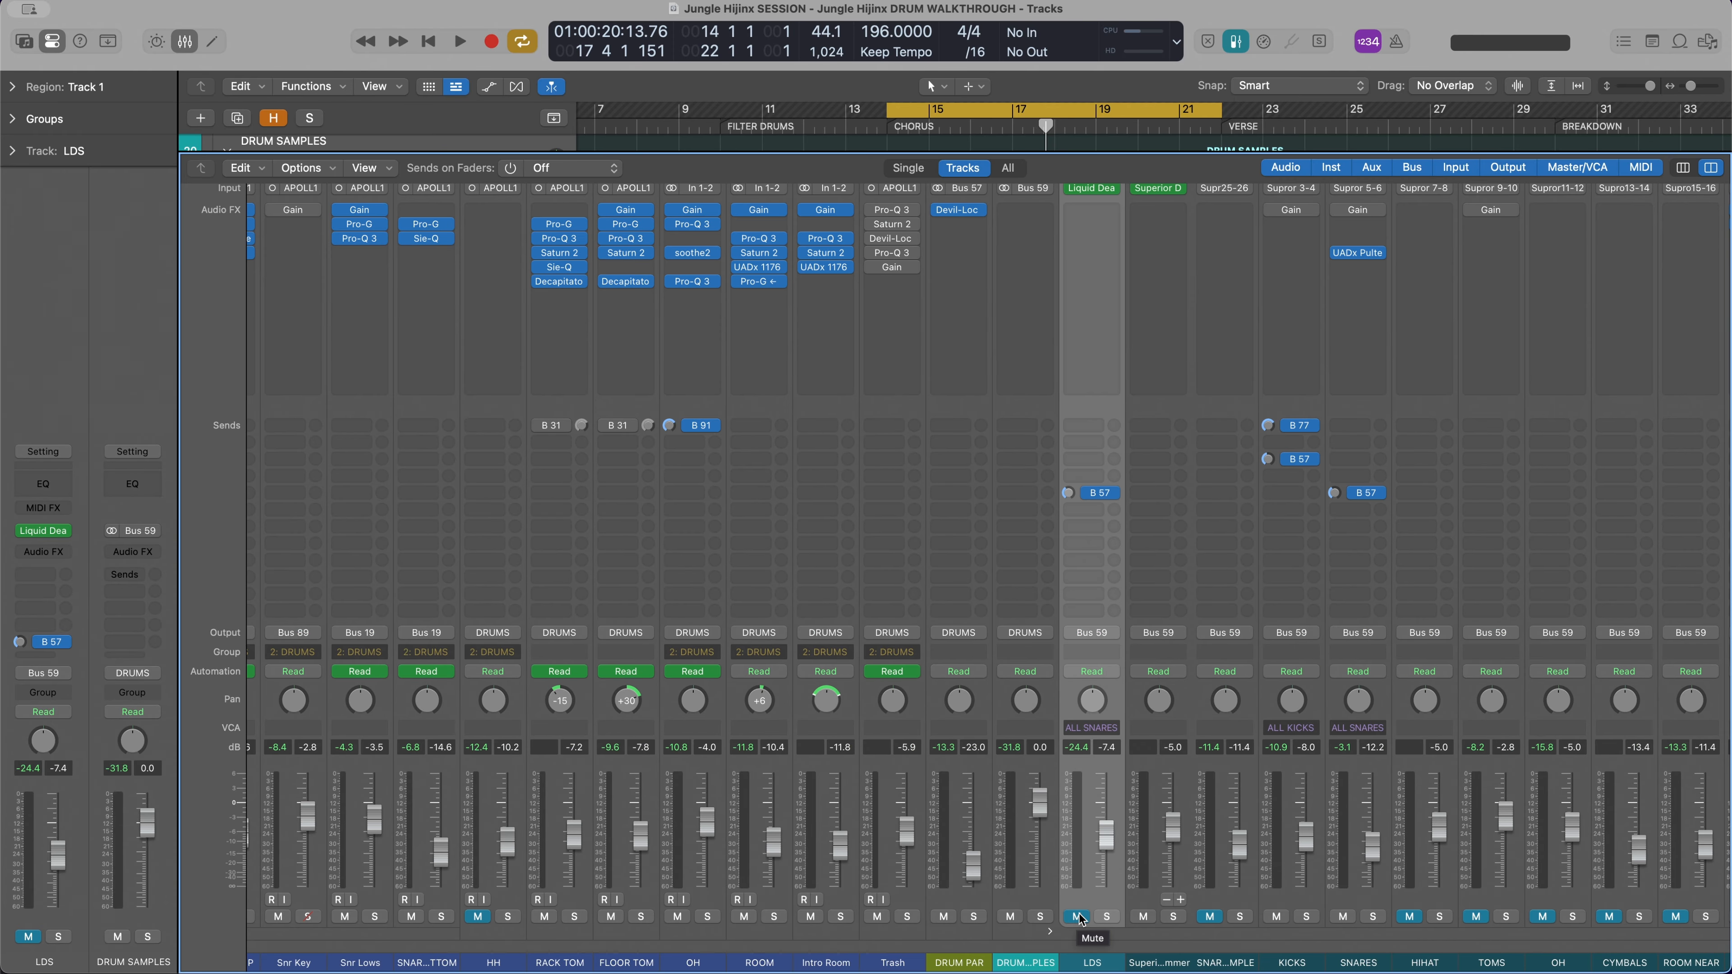
Solo the DRUMS stack and play the chorus, unmuting the LDS channel to hear its snare sample within the full drums
scroll(1081, 919, left, 2)
key(space)
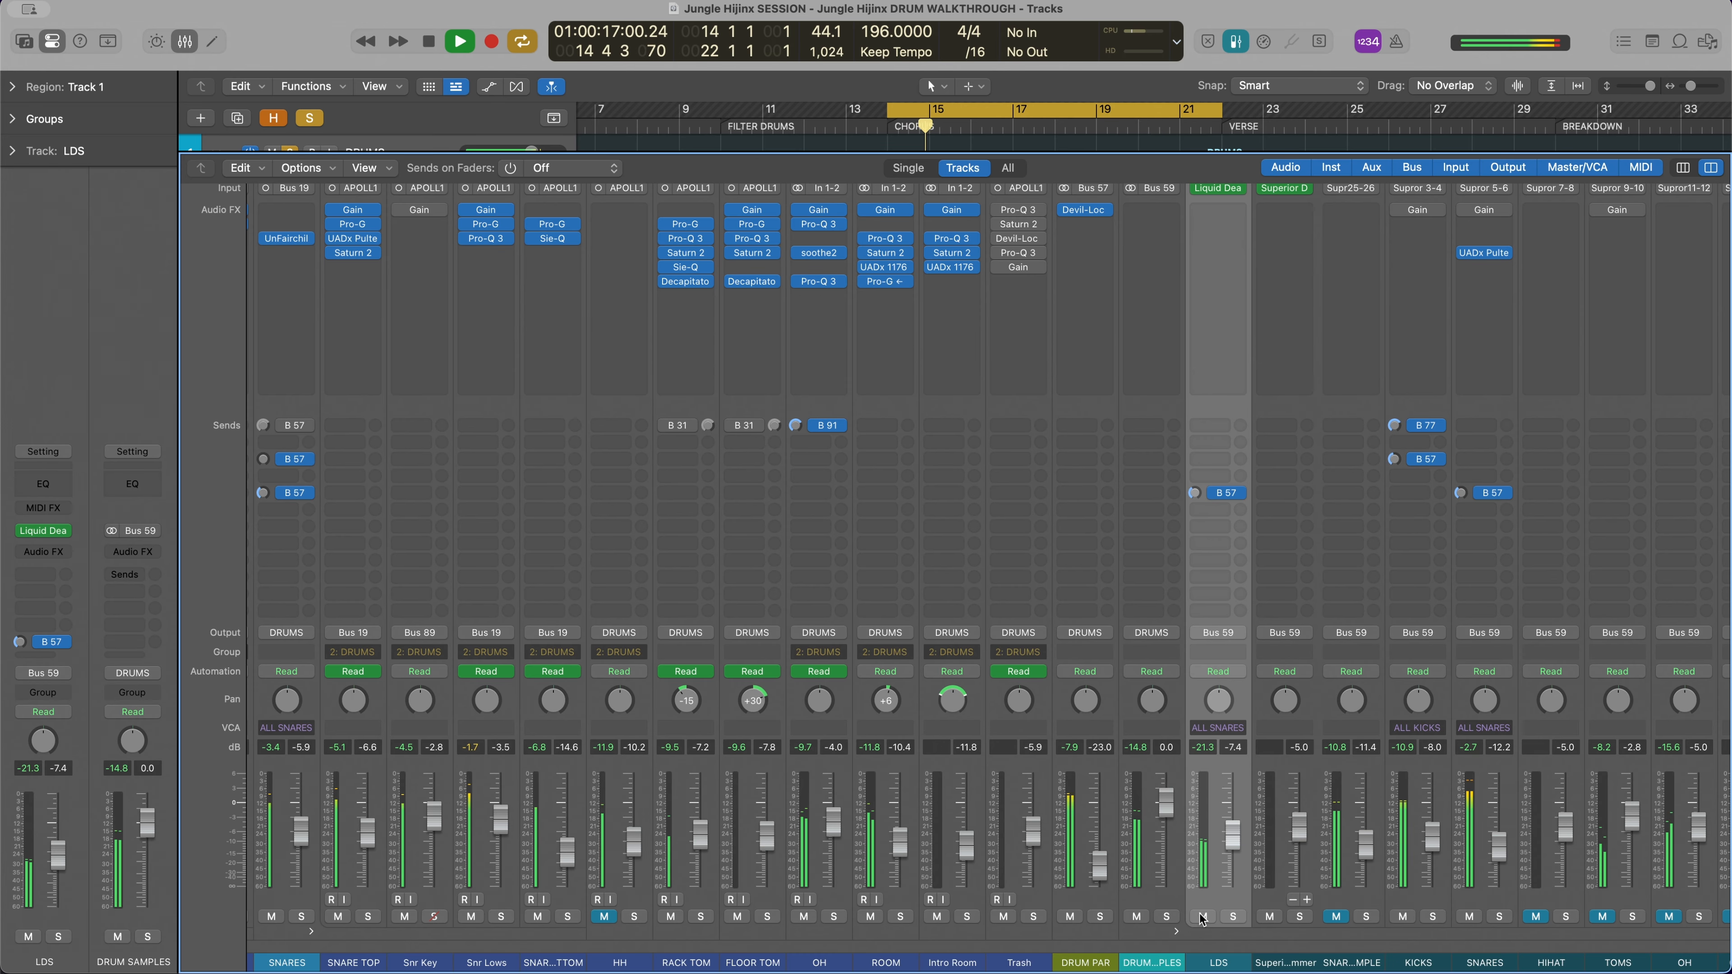
key(space)
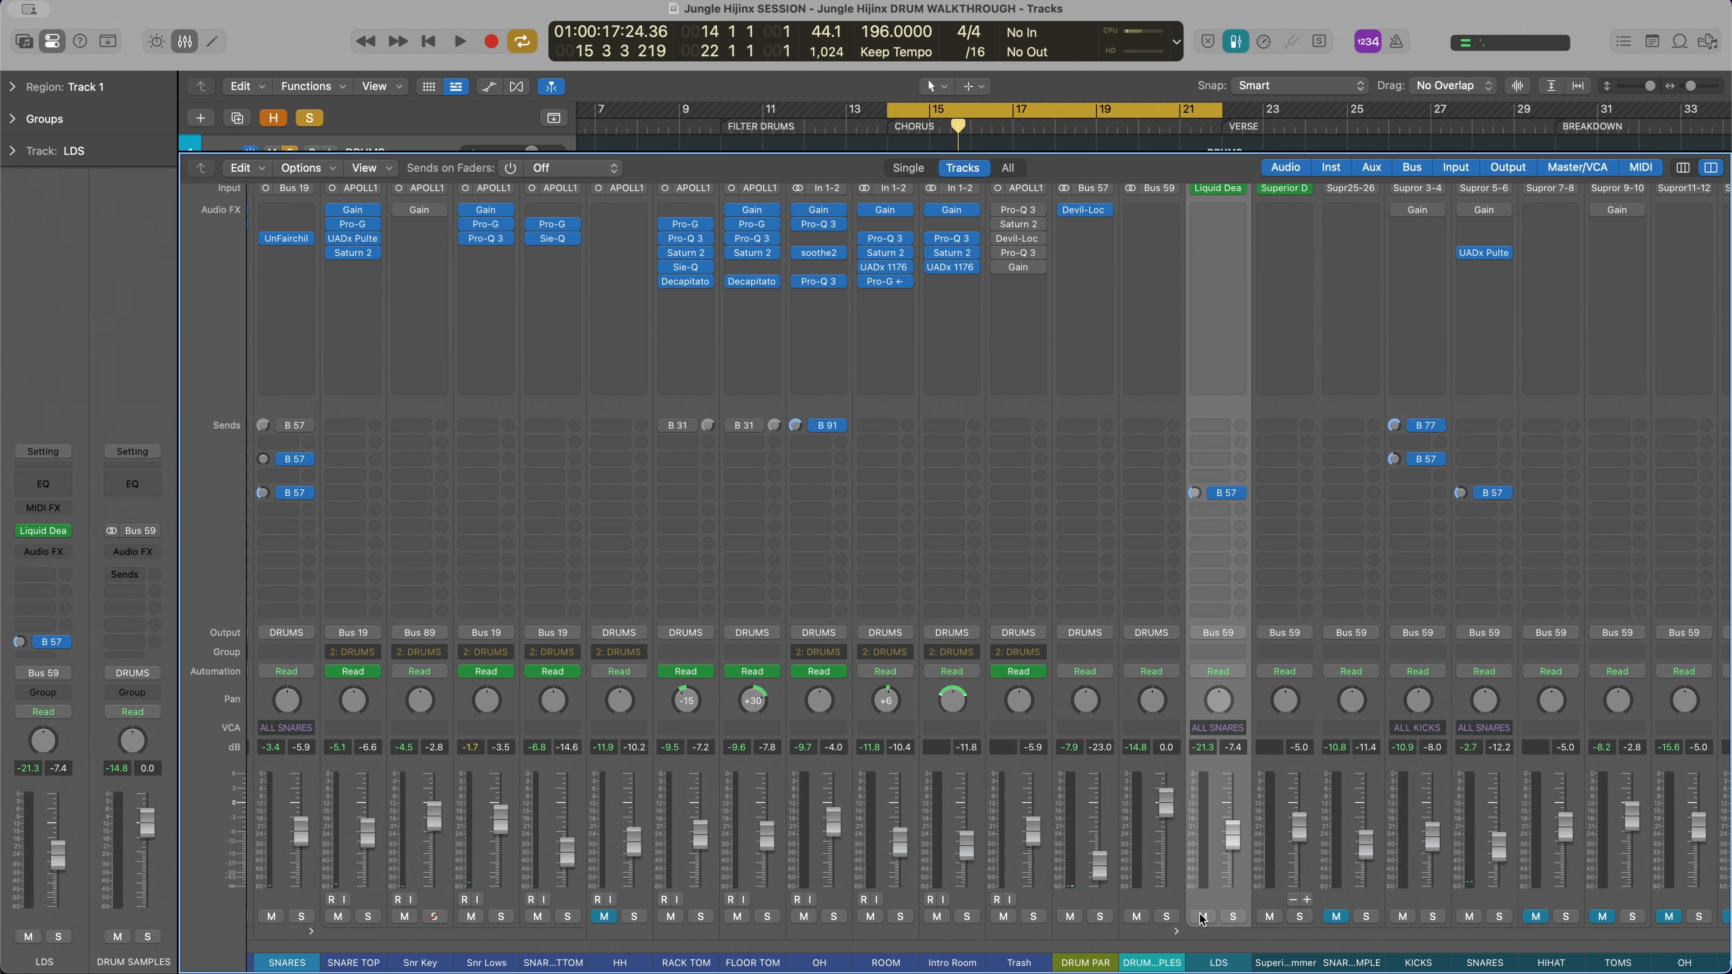
Look over the mixer from the DRUMS stack and recorded drum channels across to the Superior Drummer sample outputs
scroll(1159, 911, left, 10)
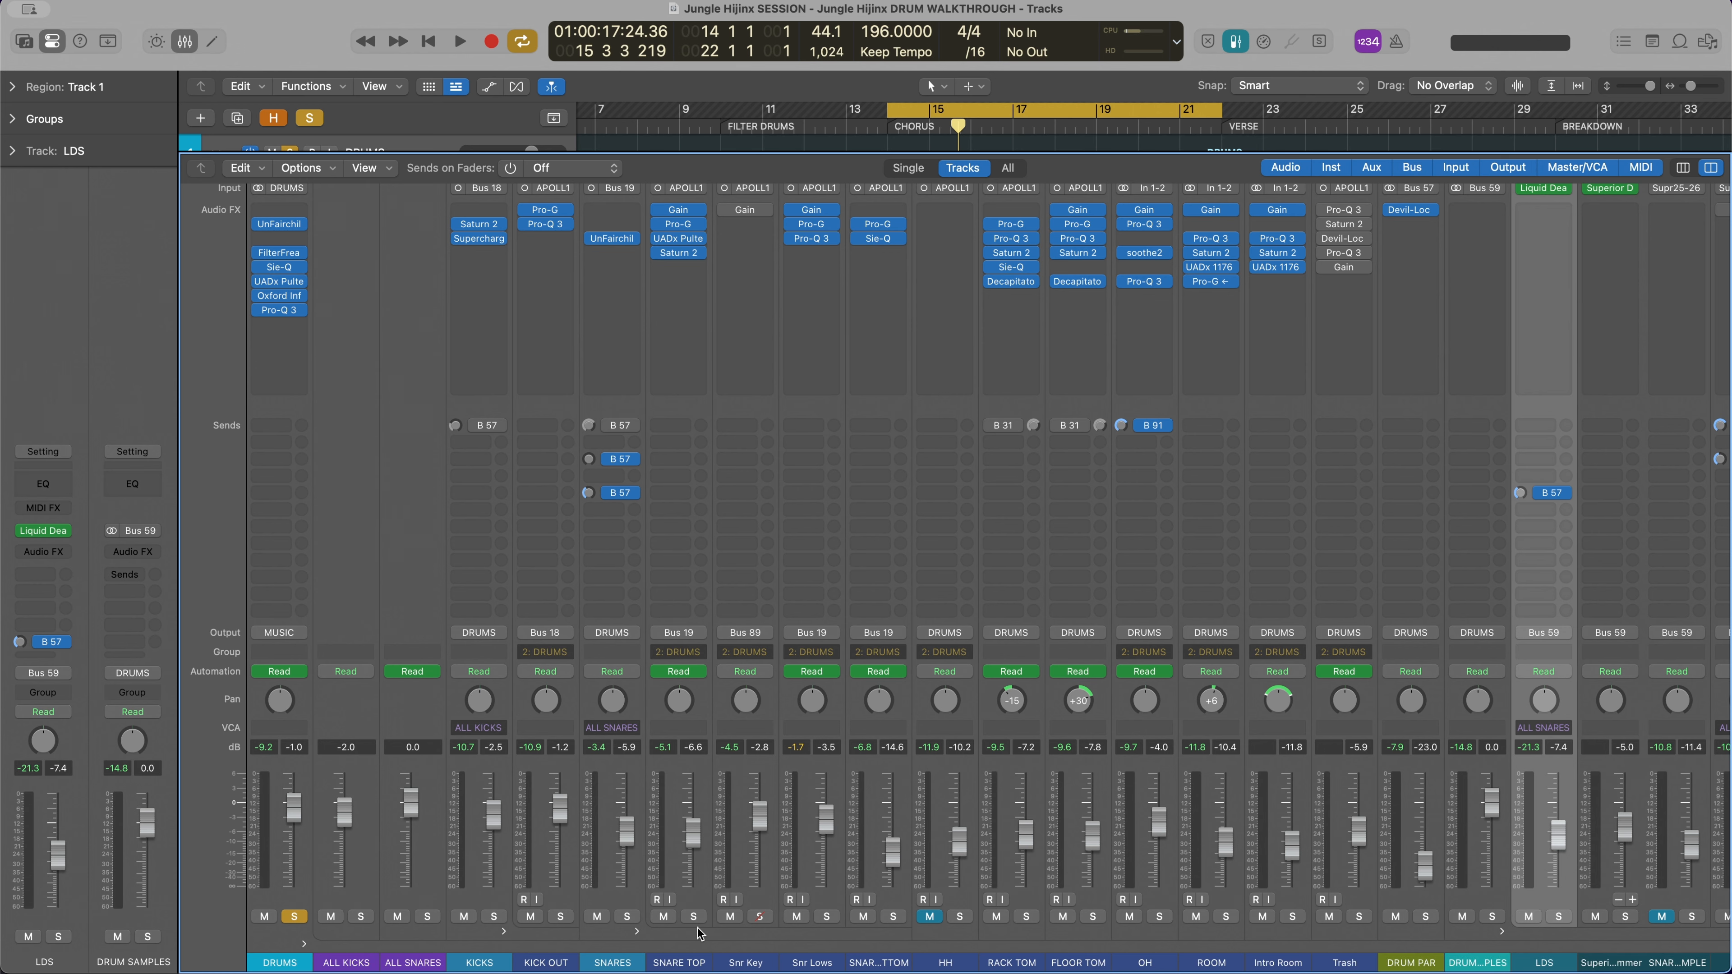
scroll(699, 934, right, 15)
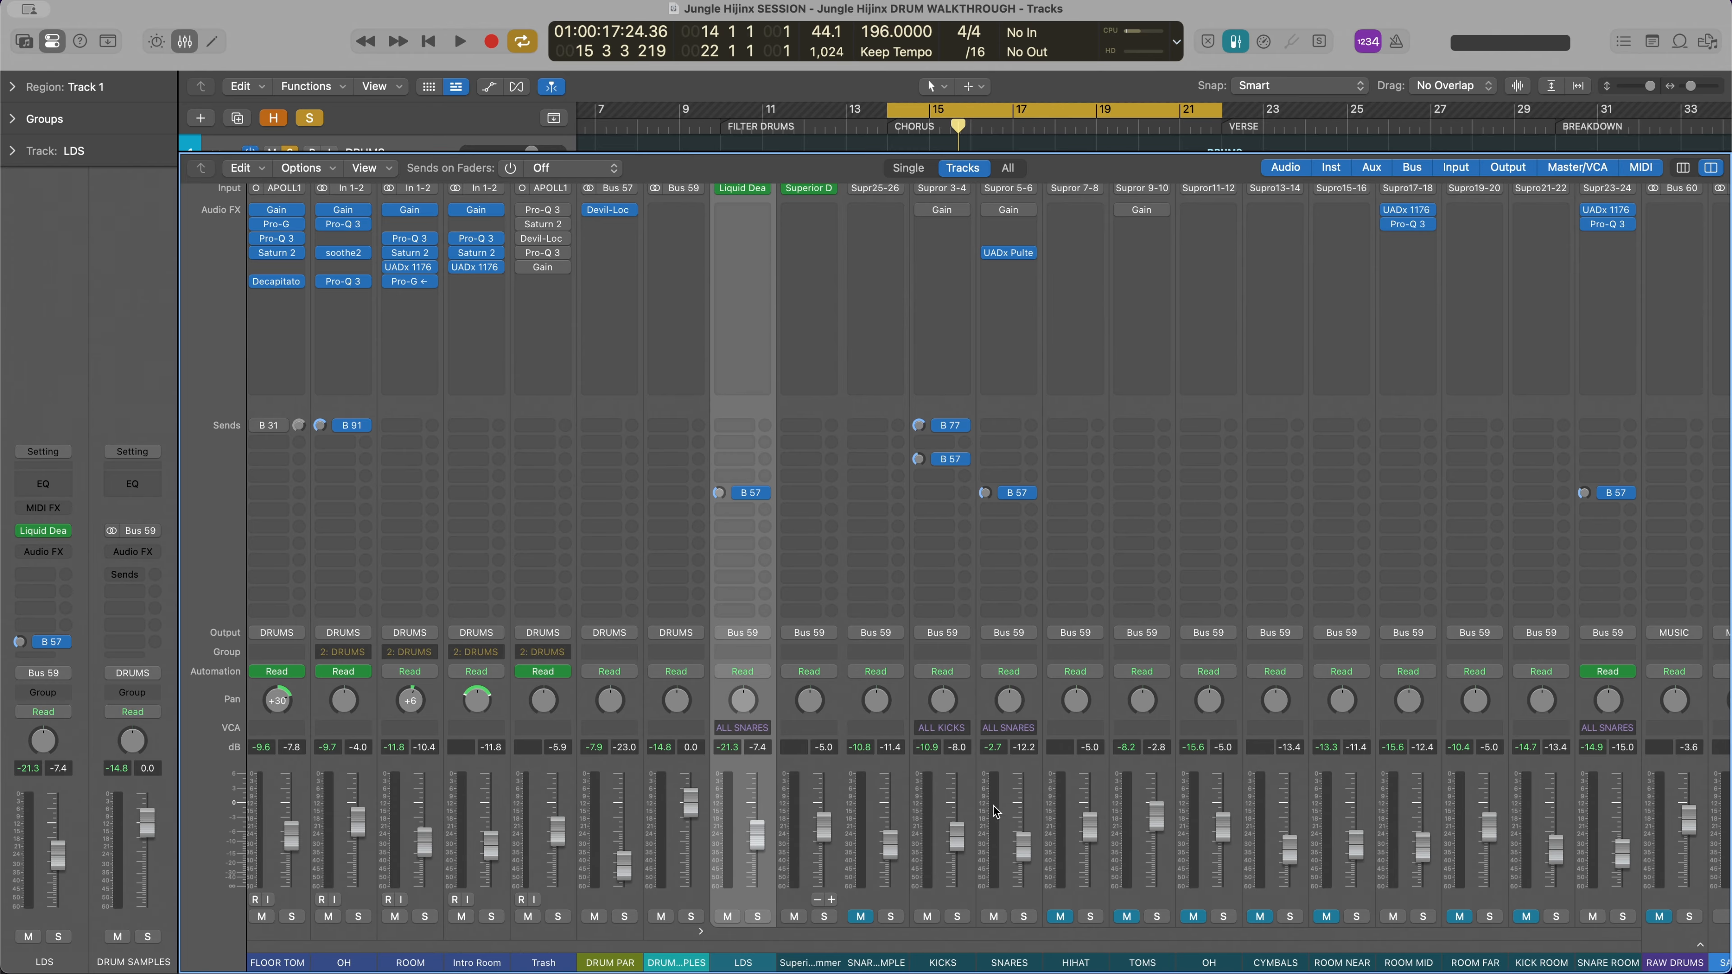
scroll(900, 806, left, 15)
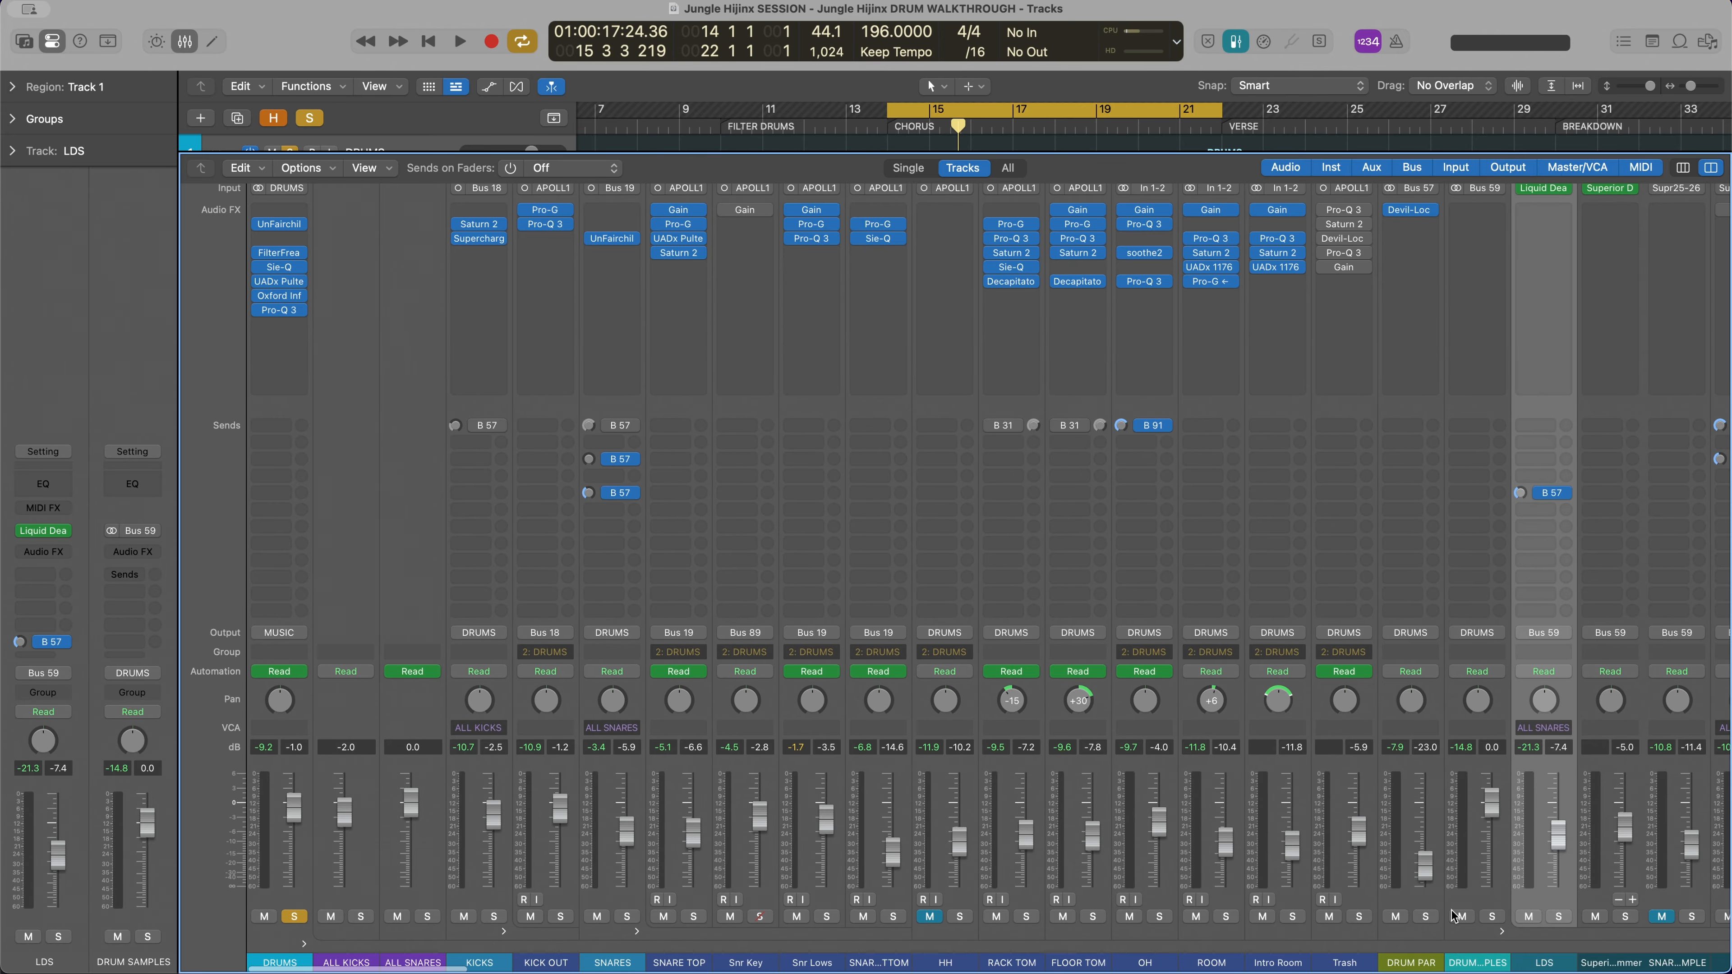
scroll(1455, 916, right, 2)
scroll(1446, 915, left, 3)
scroll(861, 769, right, 20)
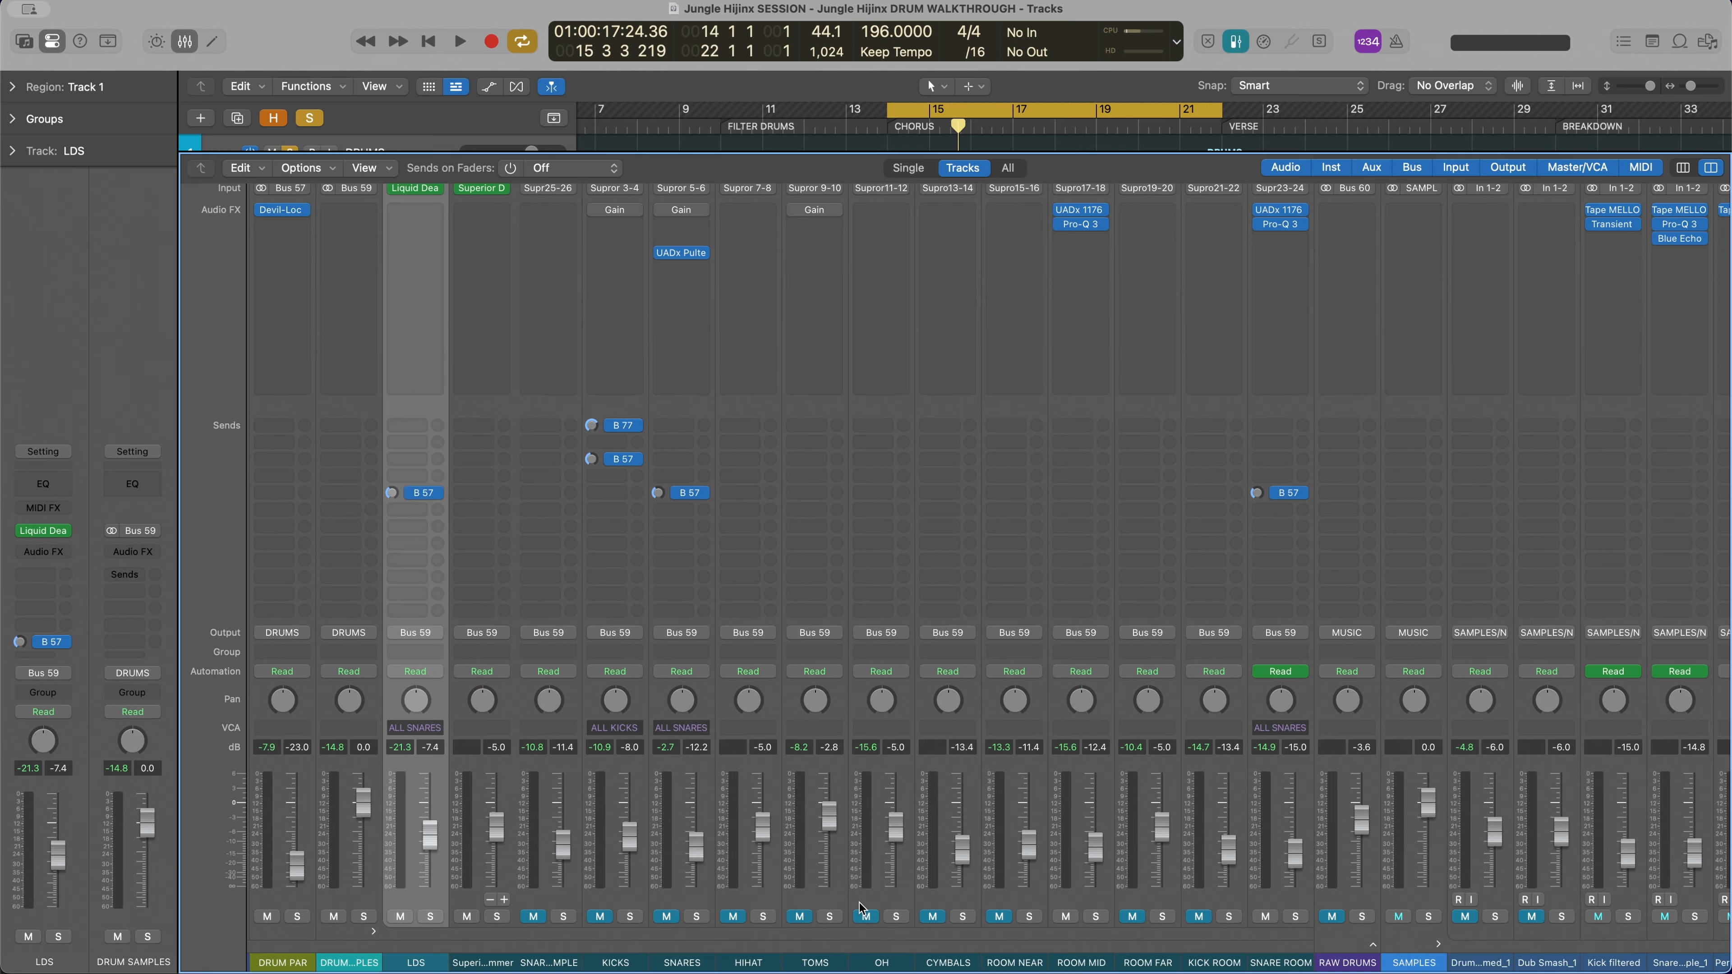
Mute the KICKS and SNARES sample channels, play the chorus drums without them and stop playback
scroll(899, 841, left, 5)
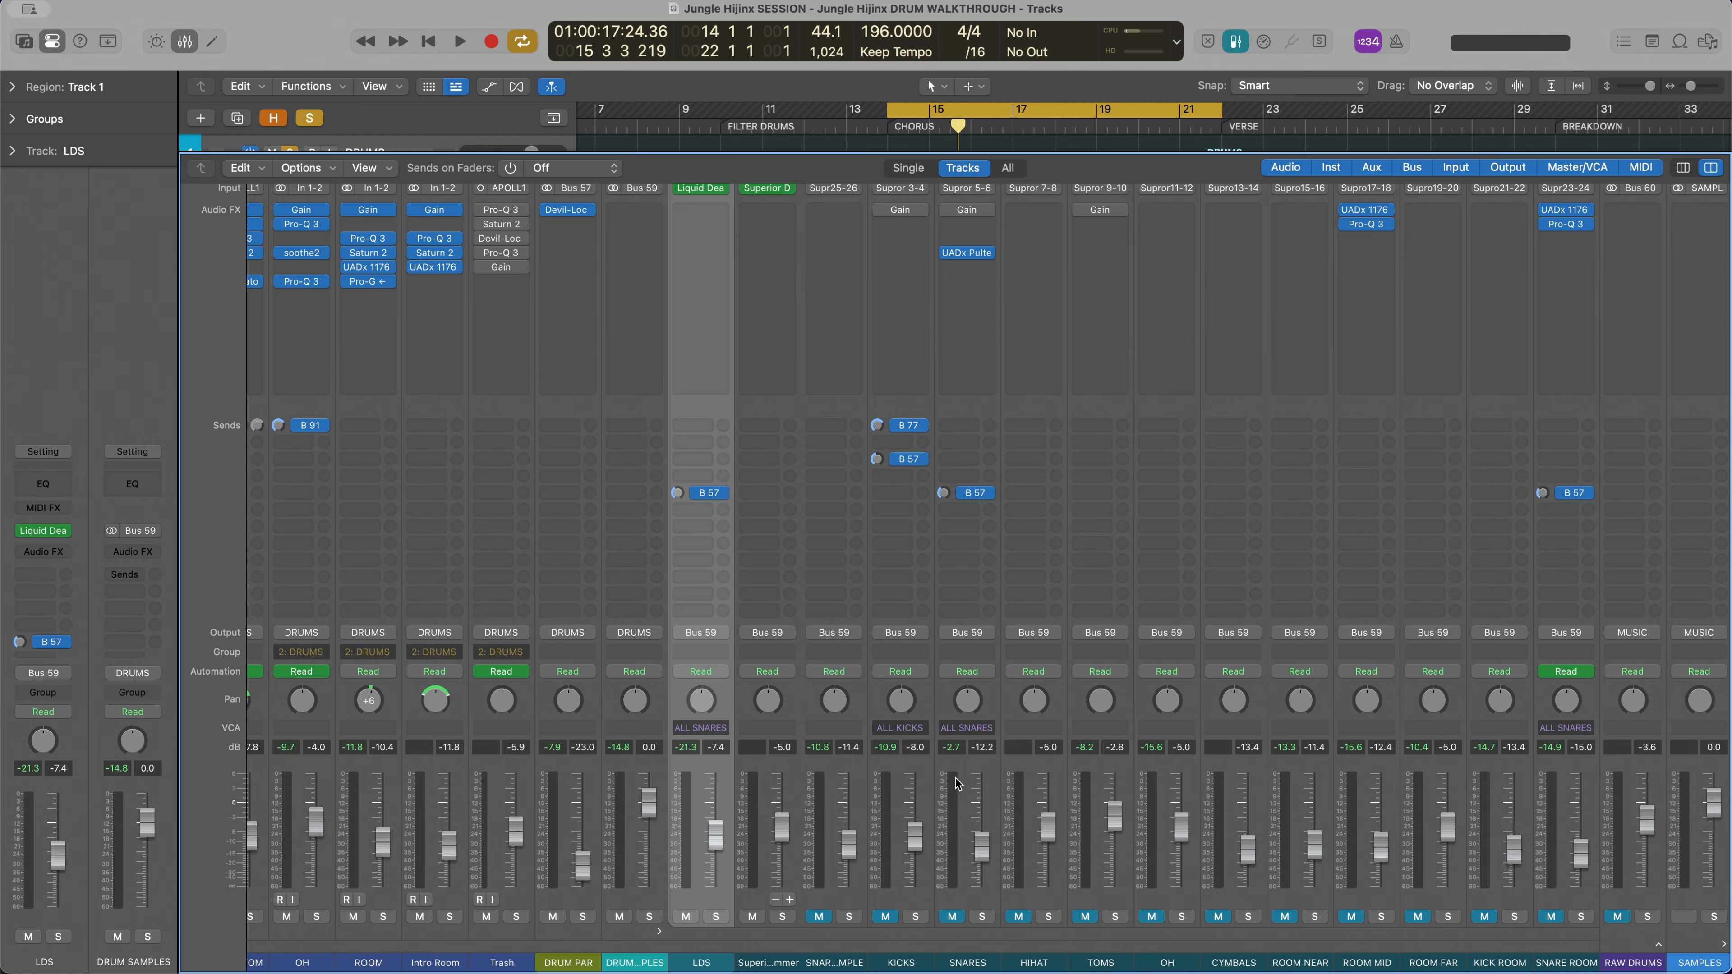
key(space)
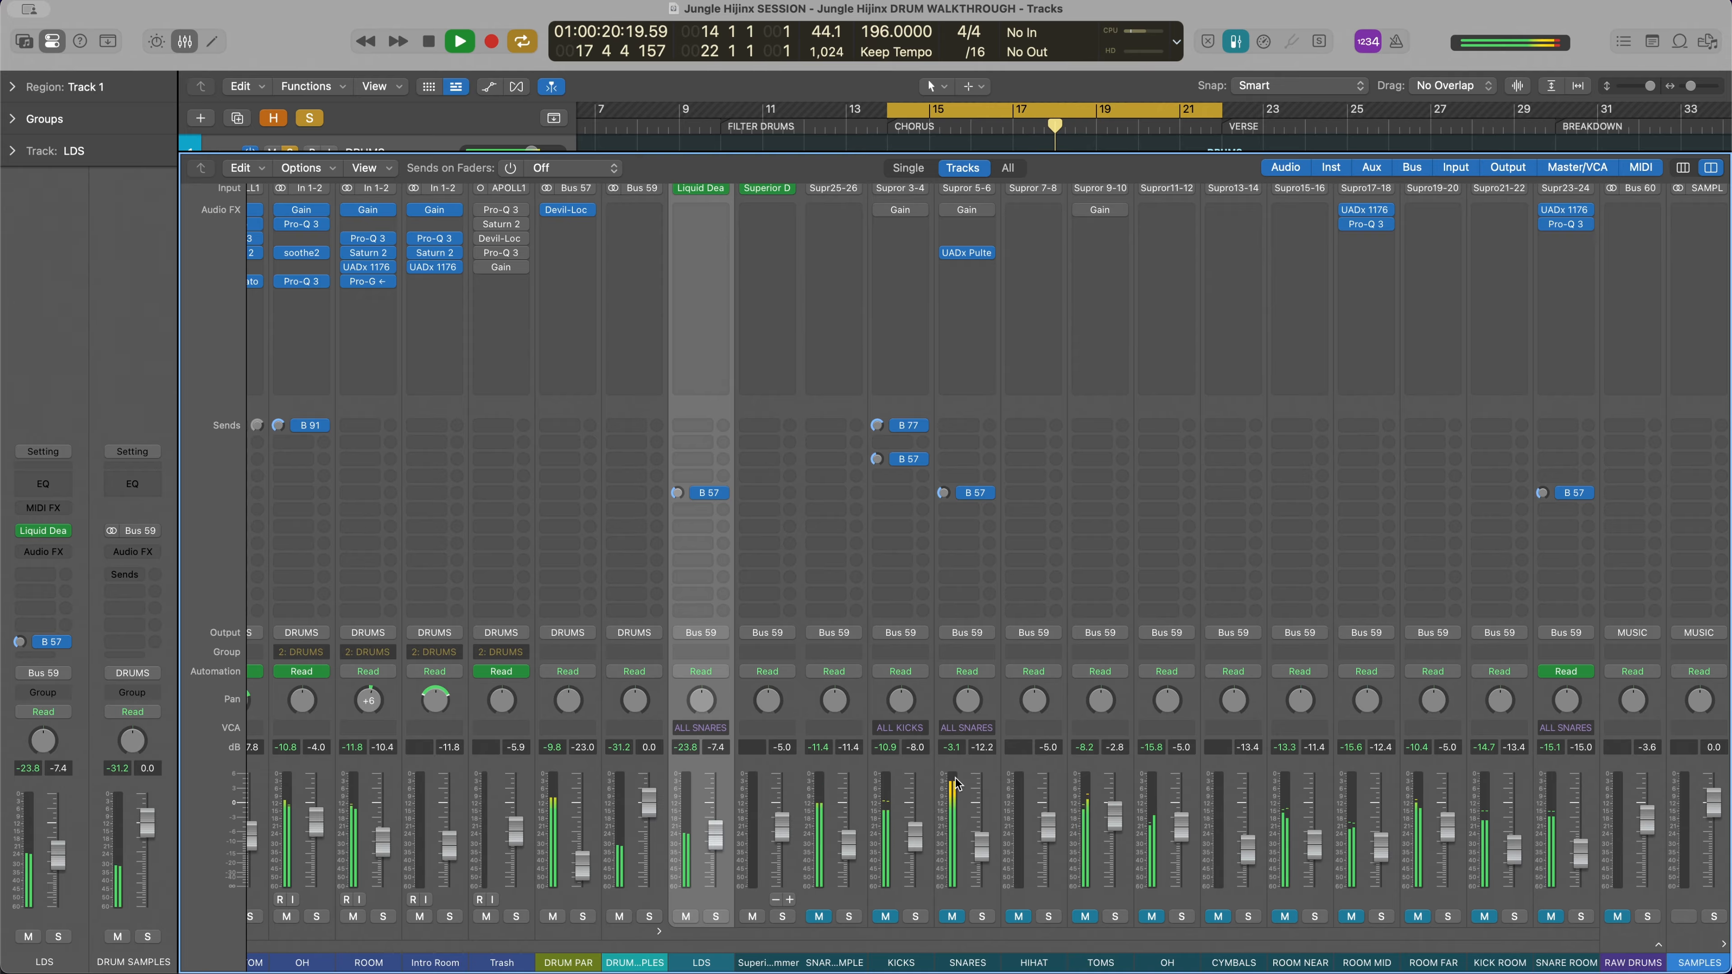
key(space)
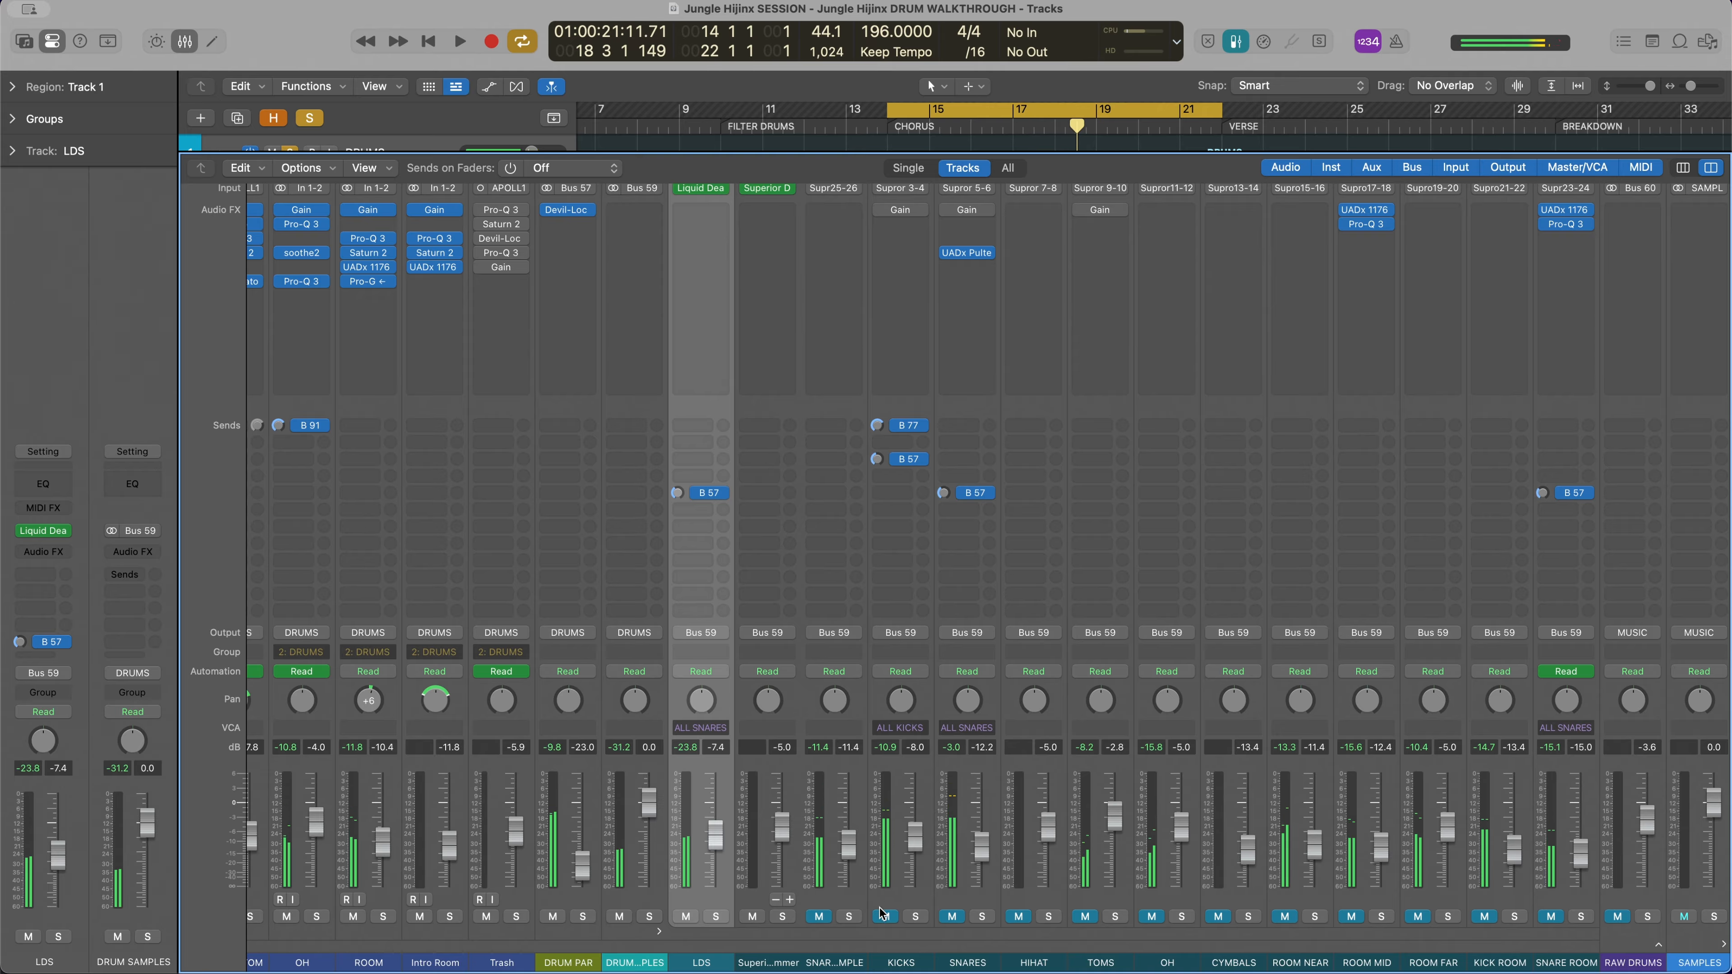
Unmute the KICKS and SNARES sample channels one at a time, playing the chorus drums after each change
key(space)
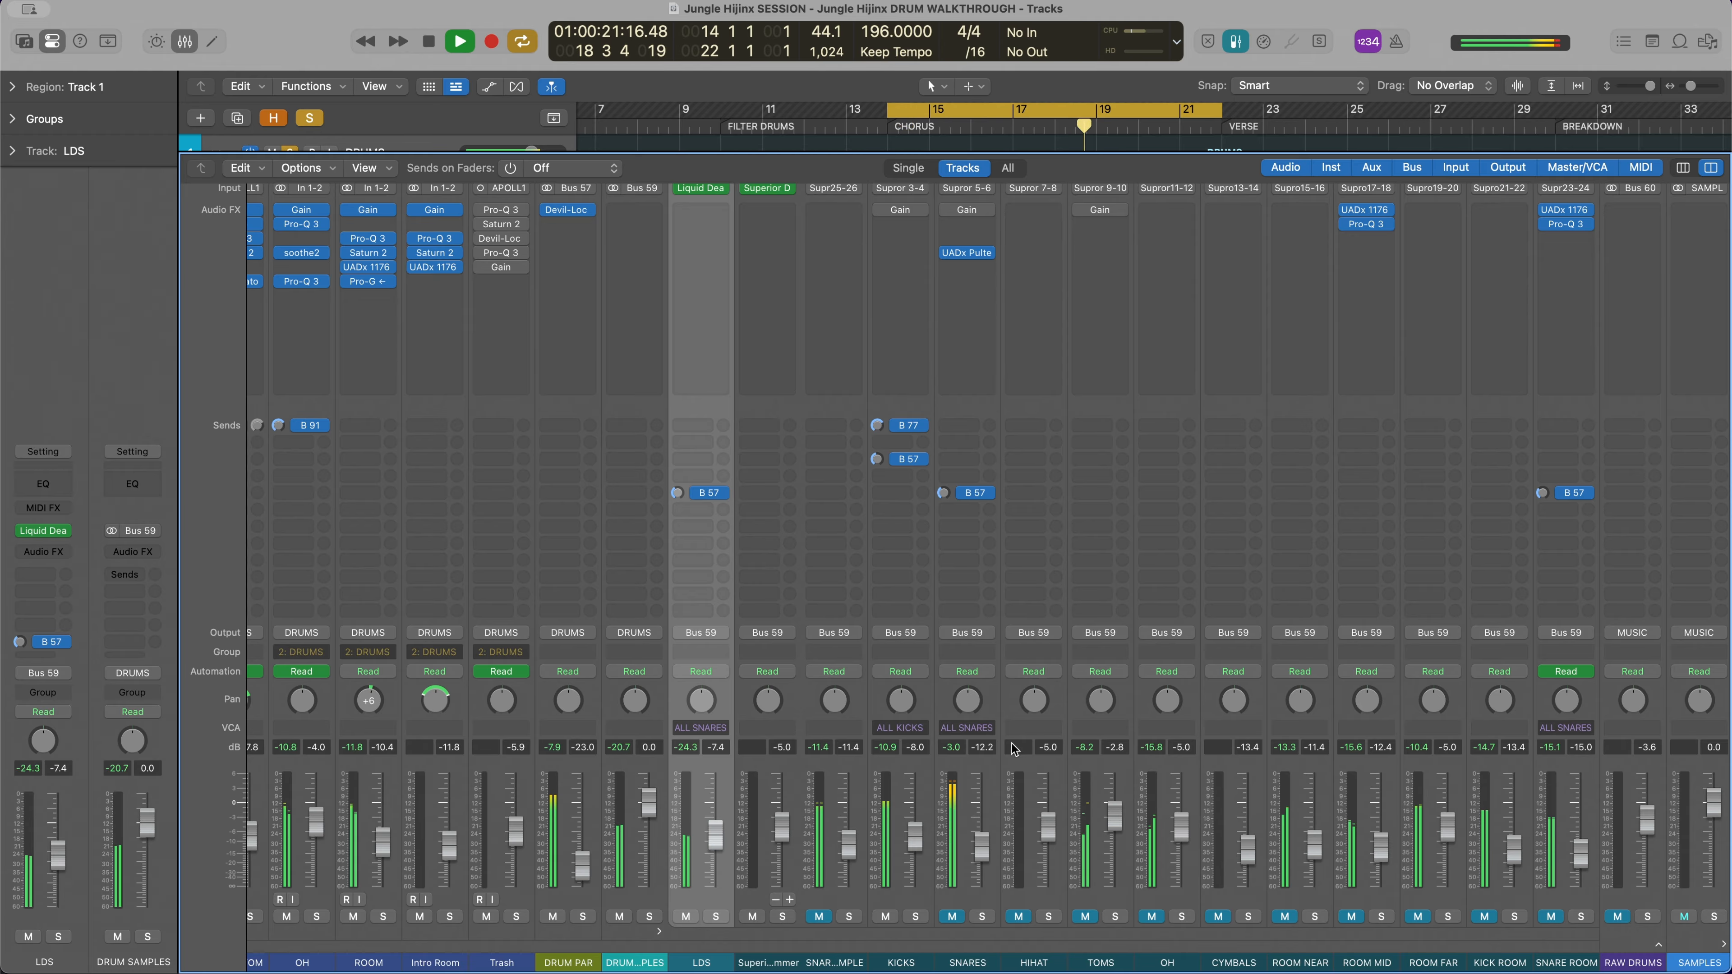
key(space)
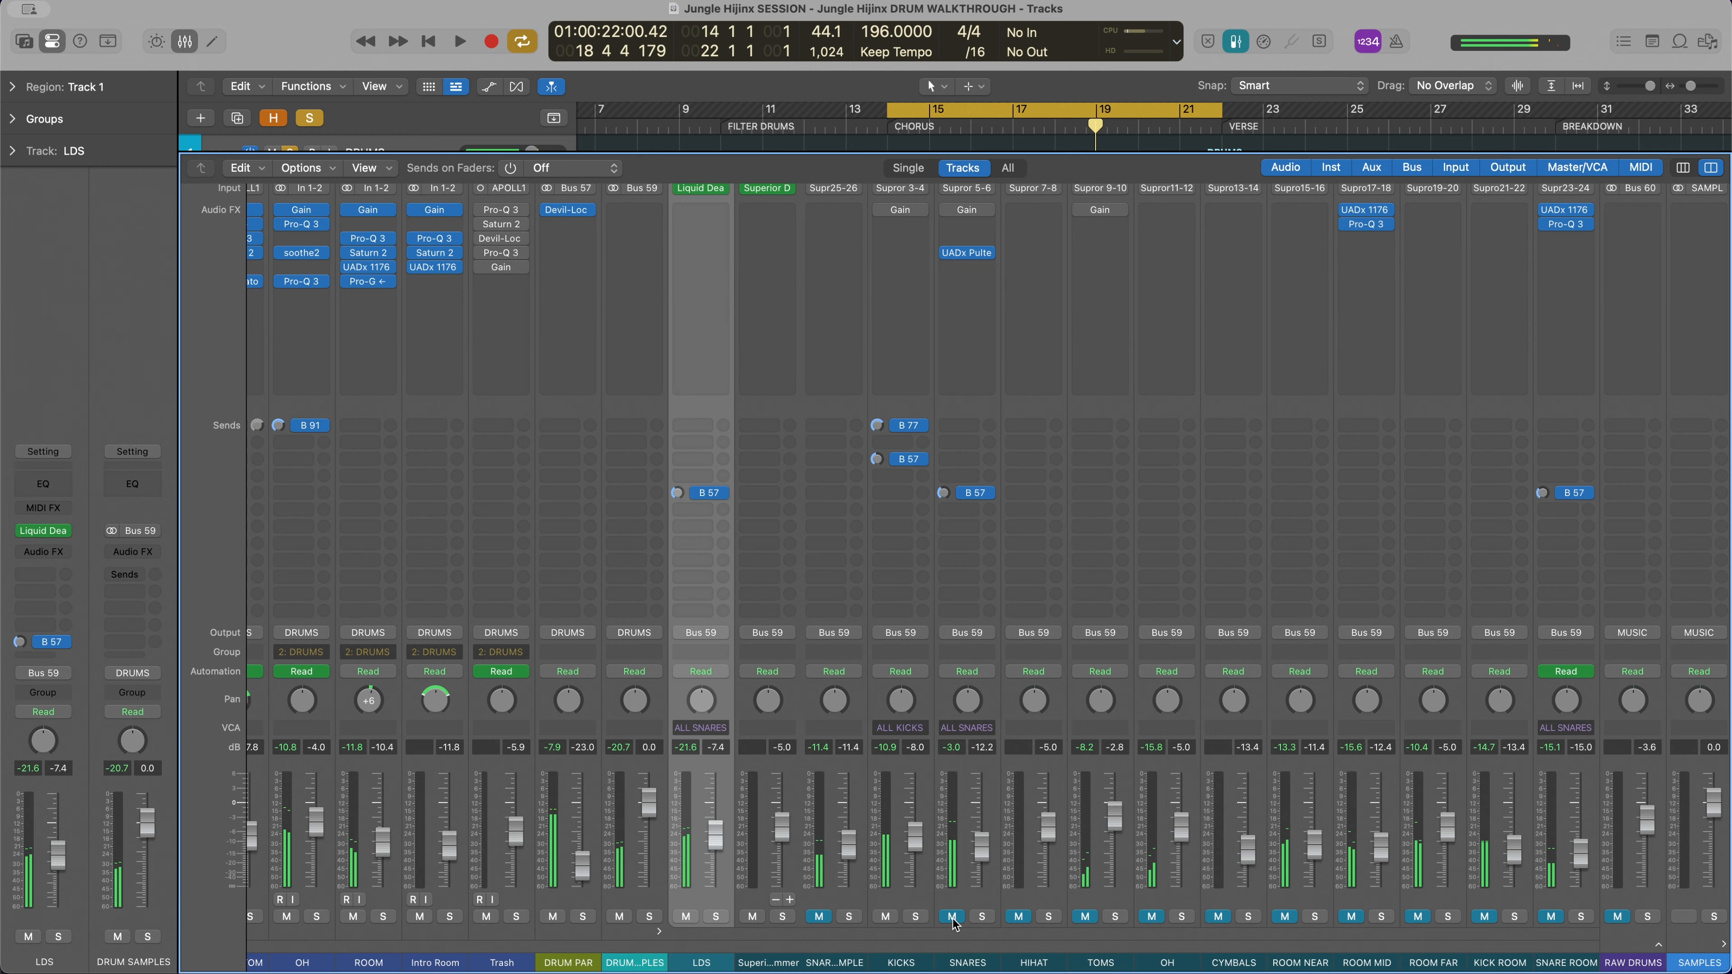
key(space)
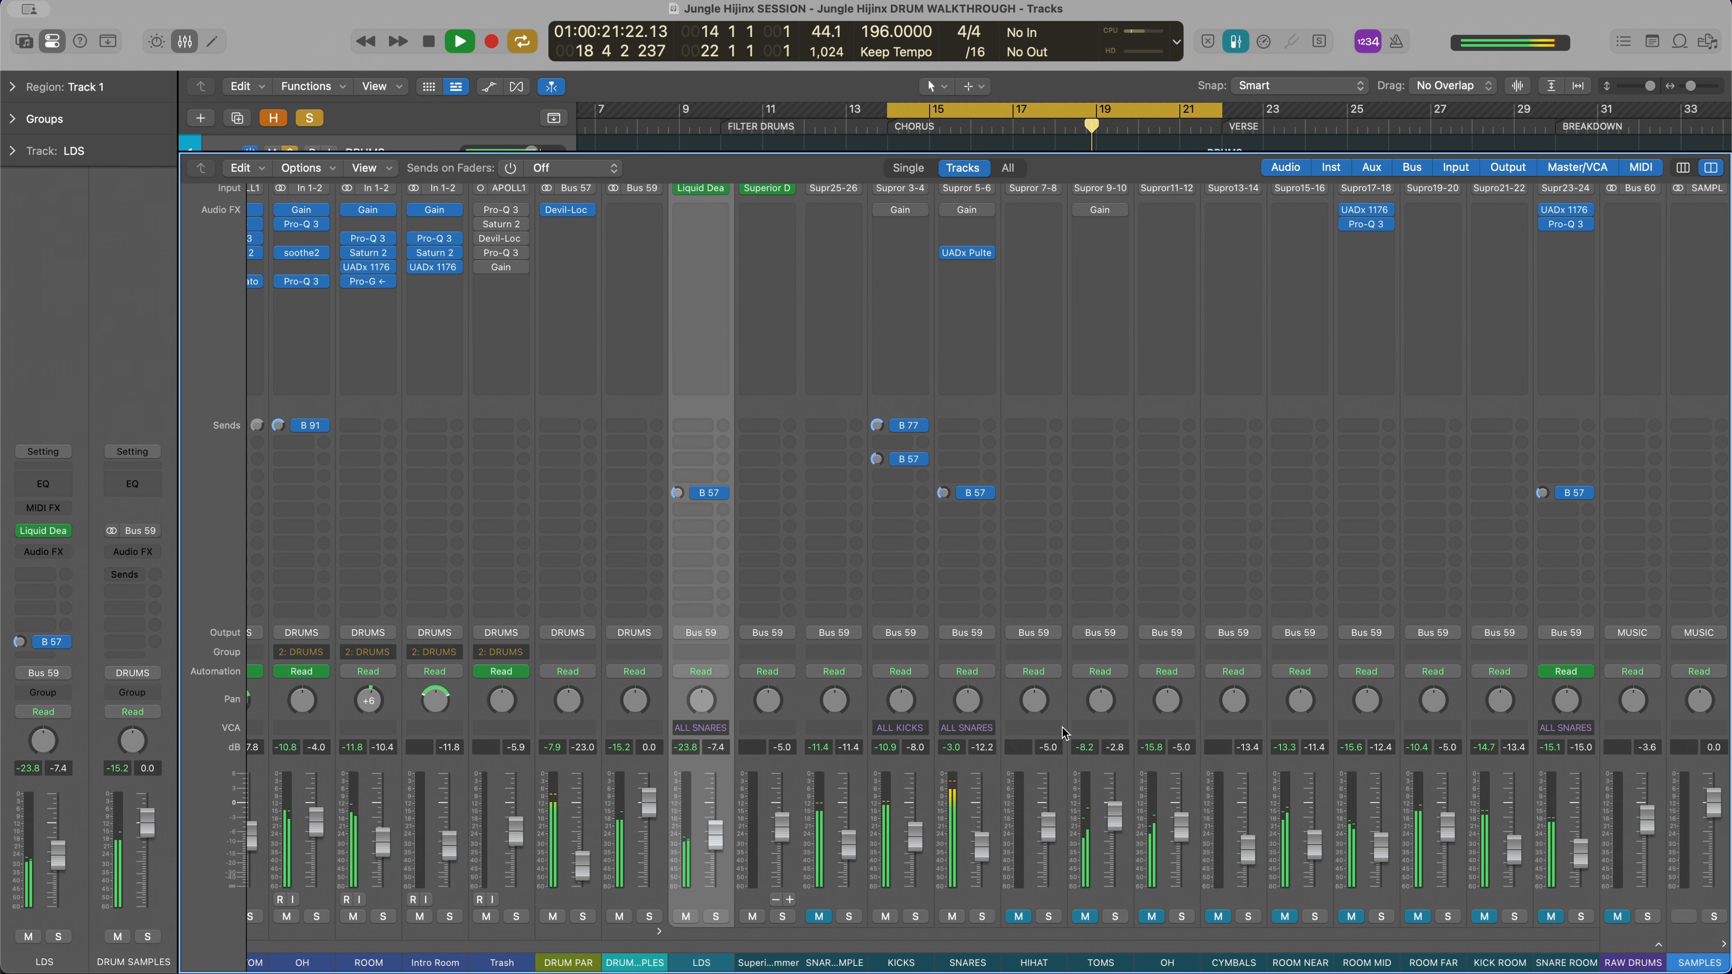
Stop playback and unmute the ROOM MID sample channel
scroll(1064, 733, right, 5)
key(space)
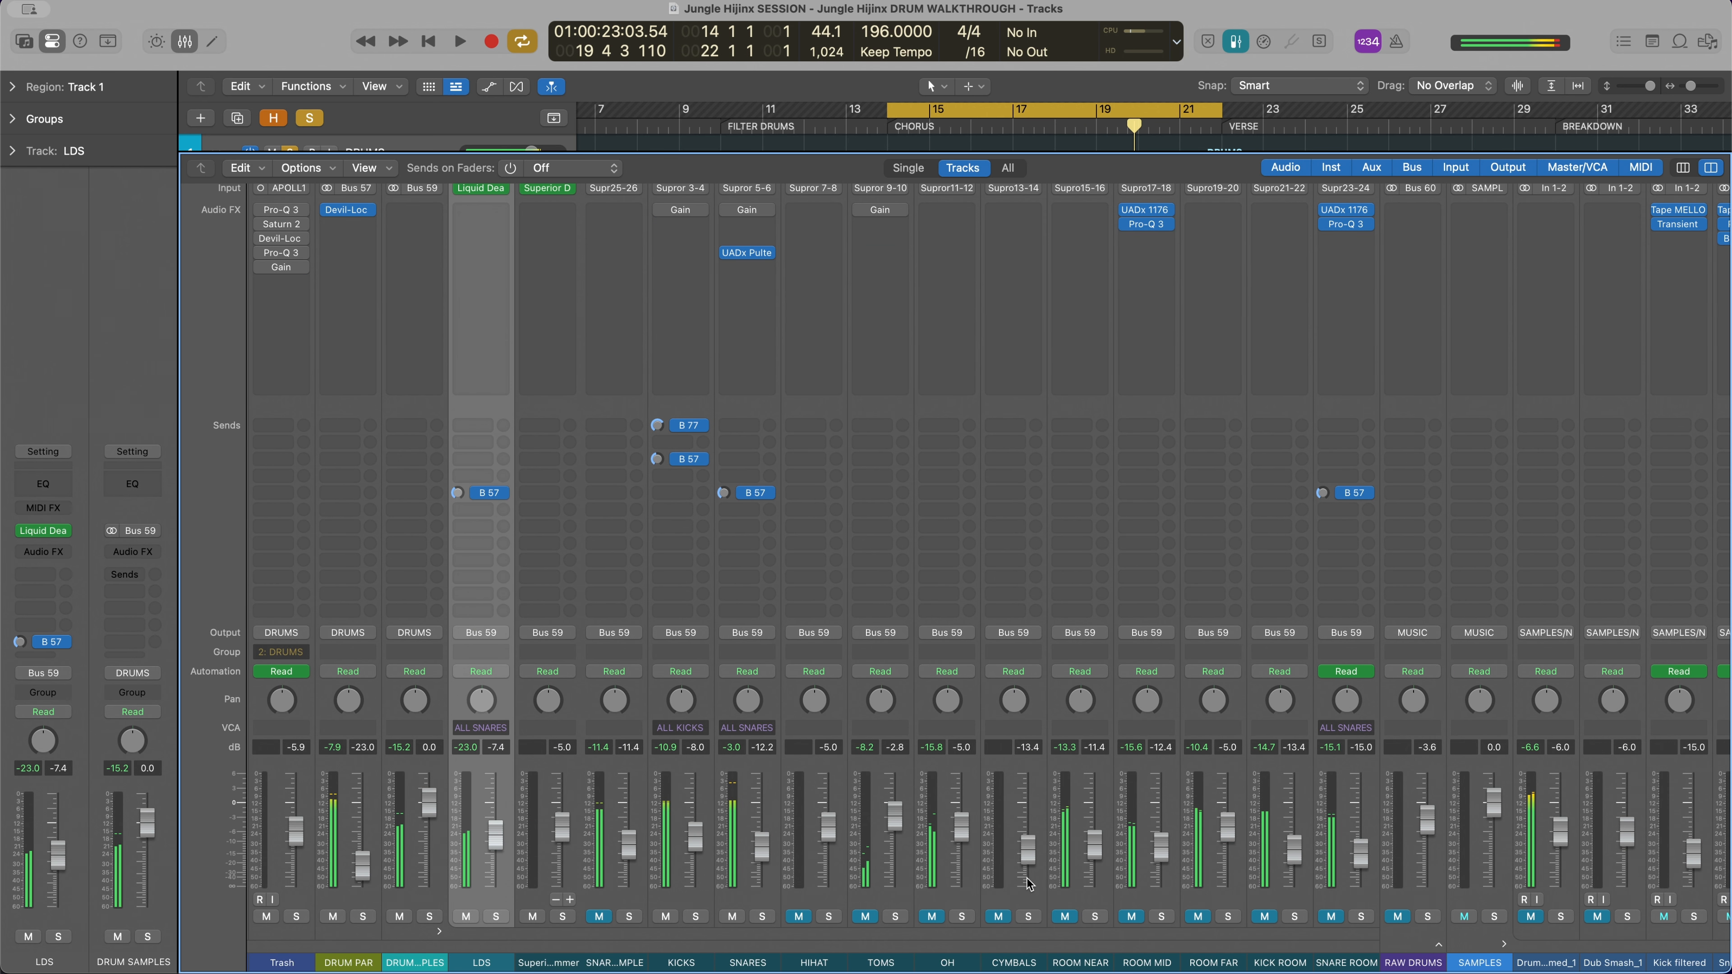
click(1133, 917)
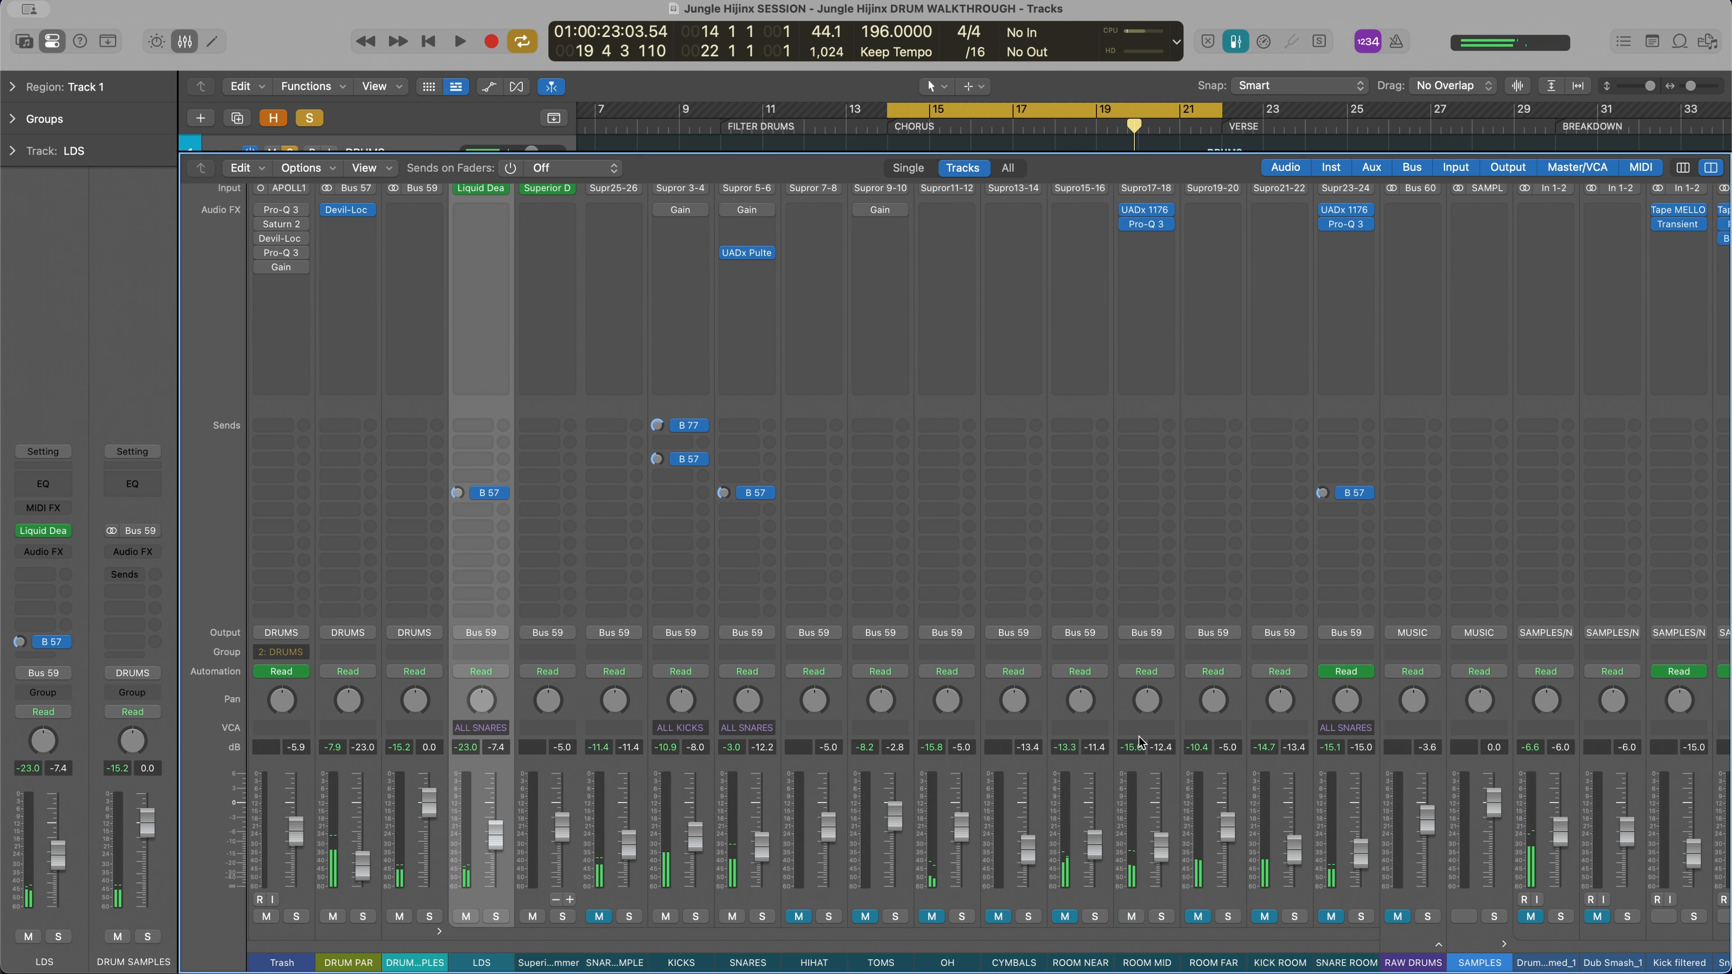
Play the chorus drums, unmute the SNARE ROOM sample channel, play the chorus again and stop playback
key(space)
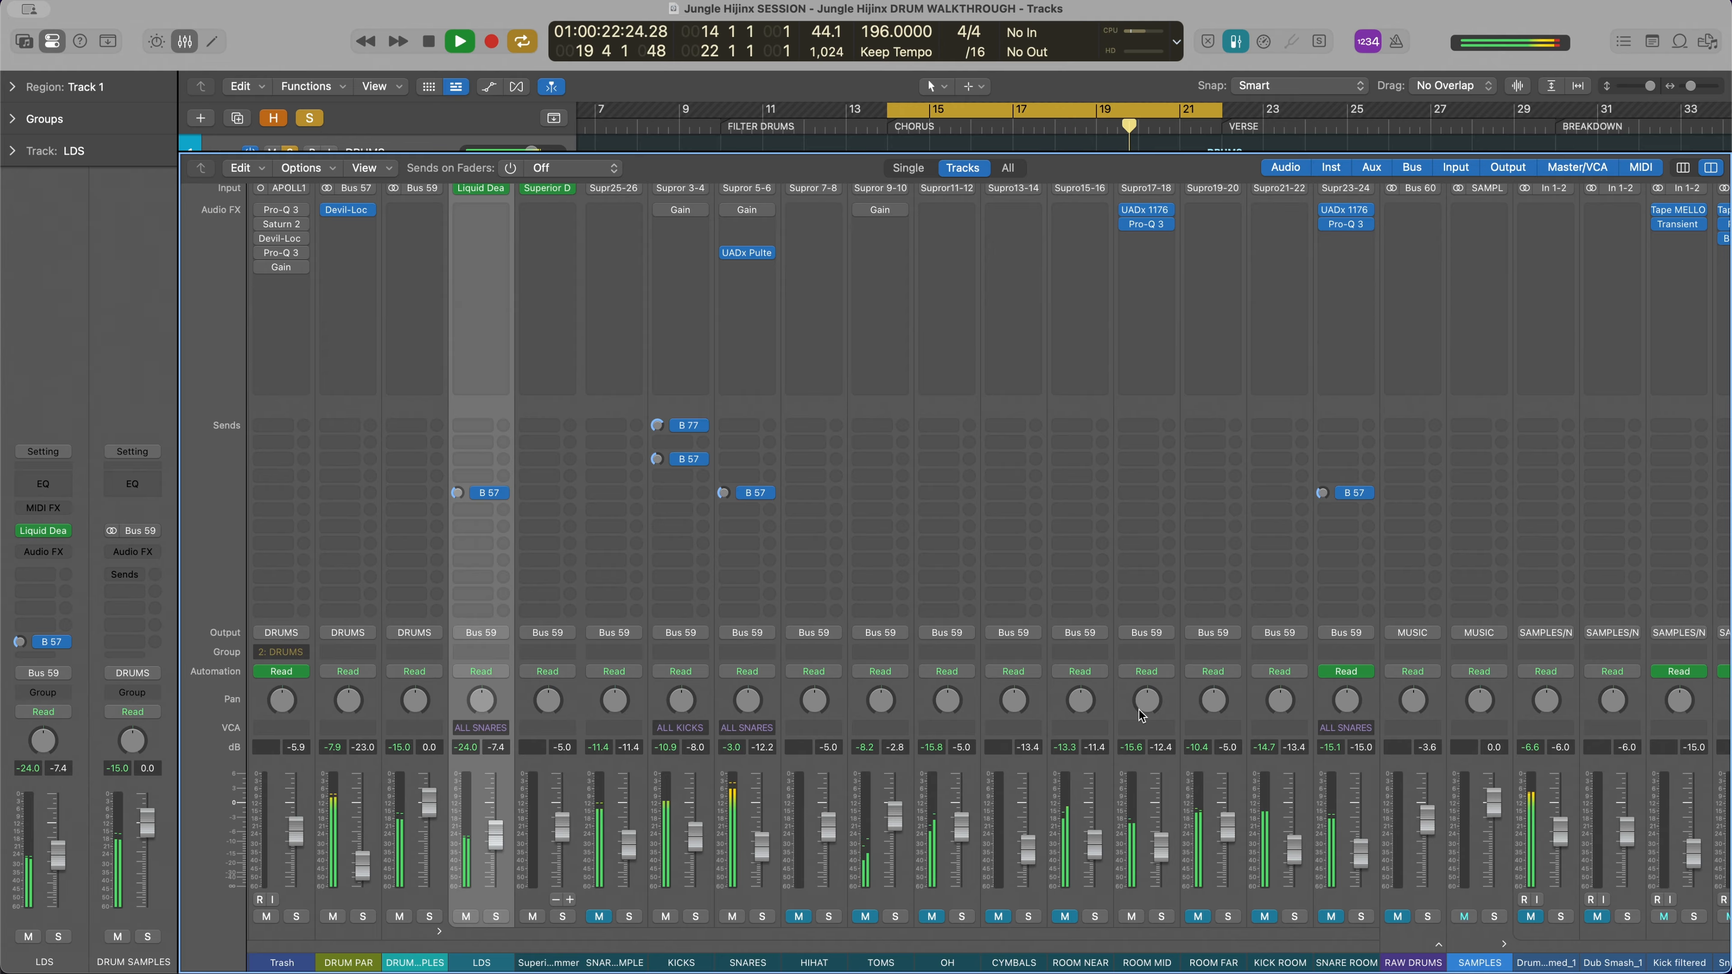
key(space)
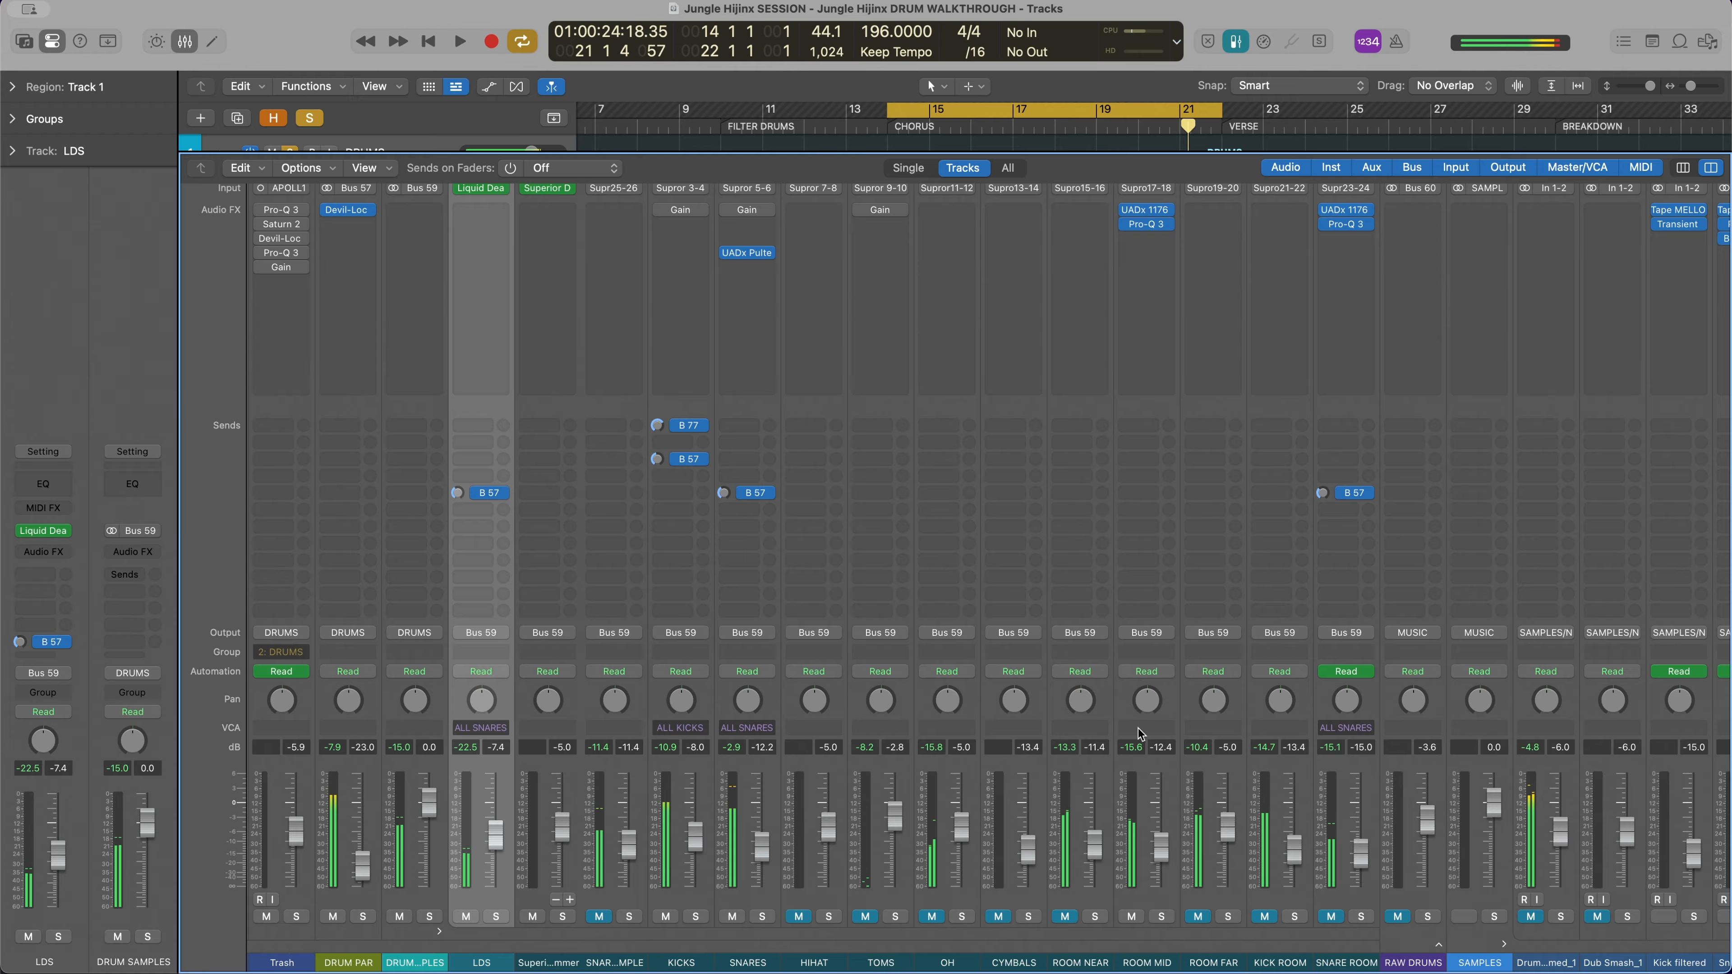
click(1332, 916)
key(space)
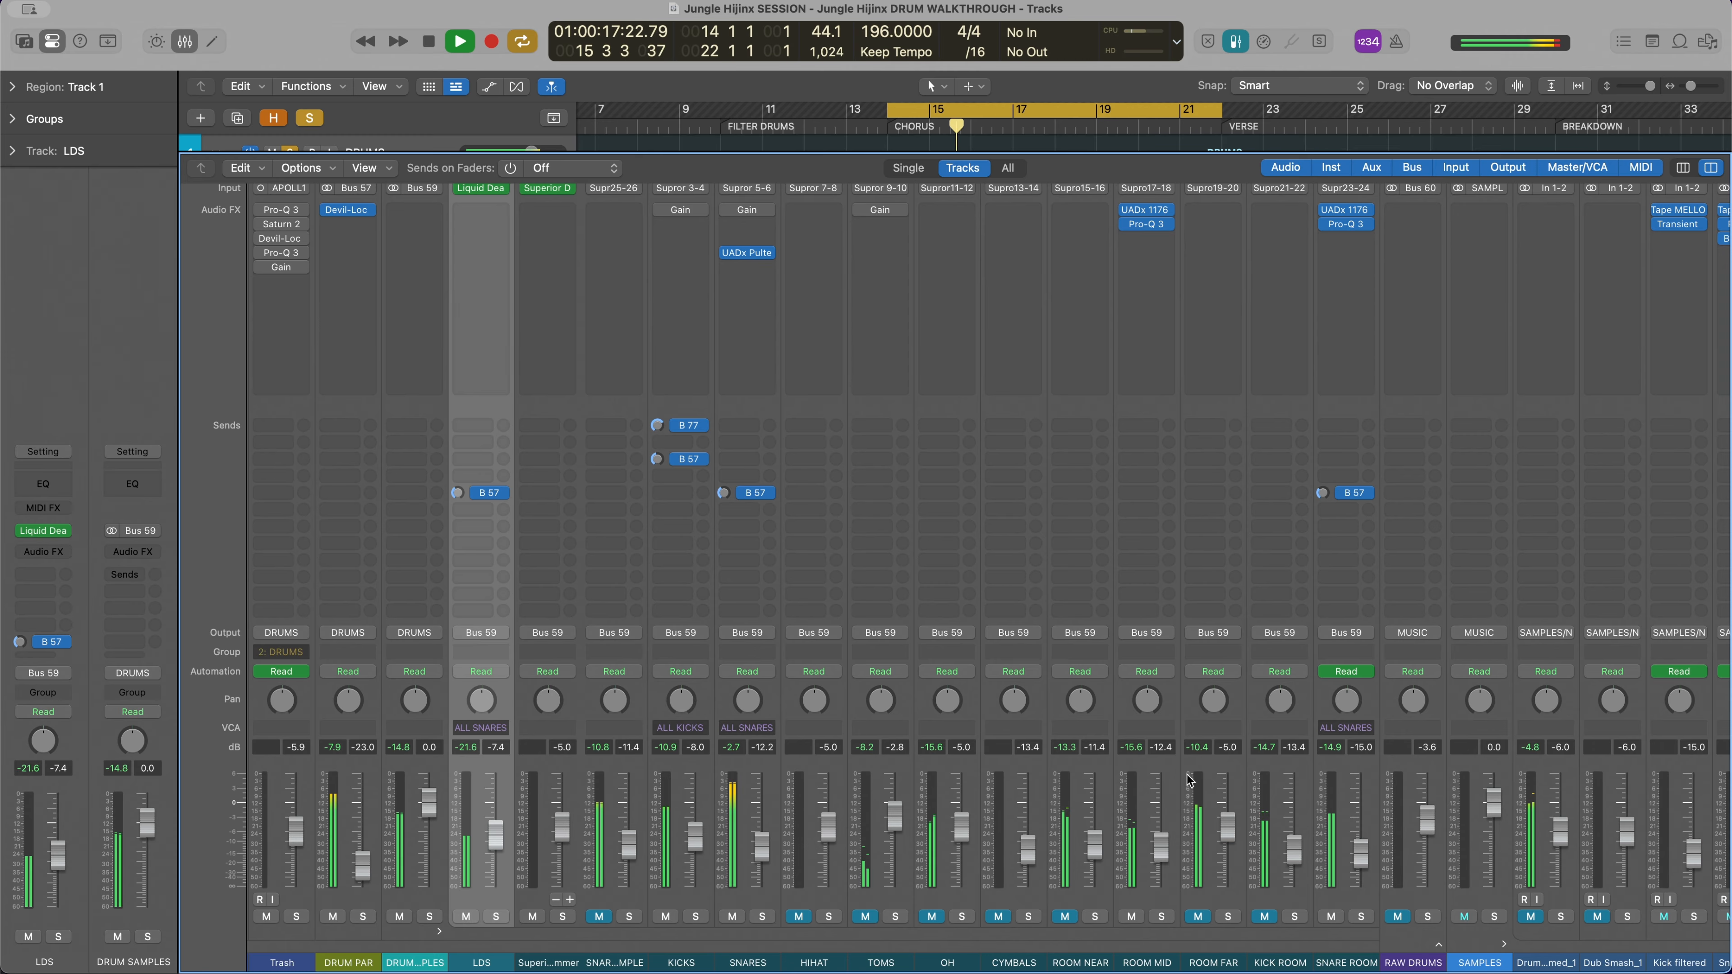
key(space)
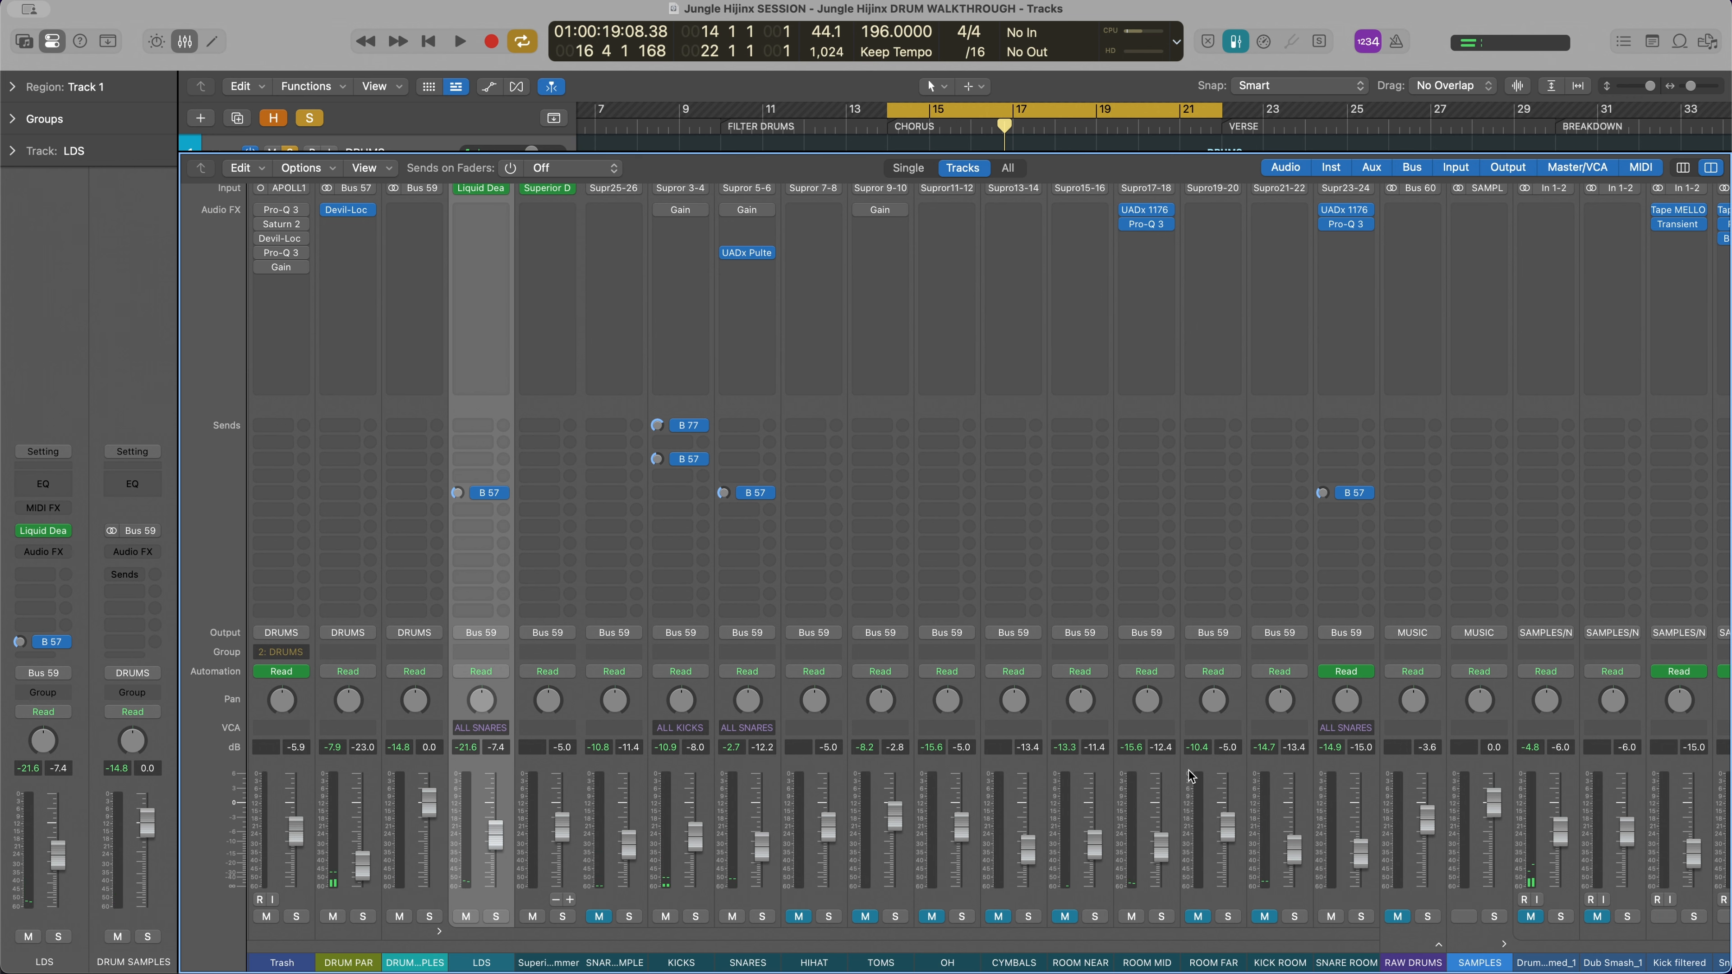
Take the DRUMS stack out of solo, play the chorus in the full mix and stop playback
scroll(748, 655, left, 15)
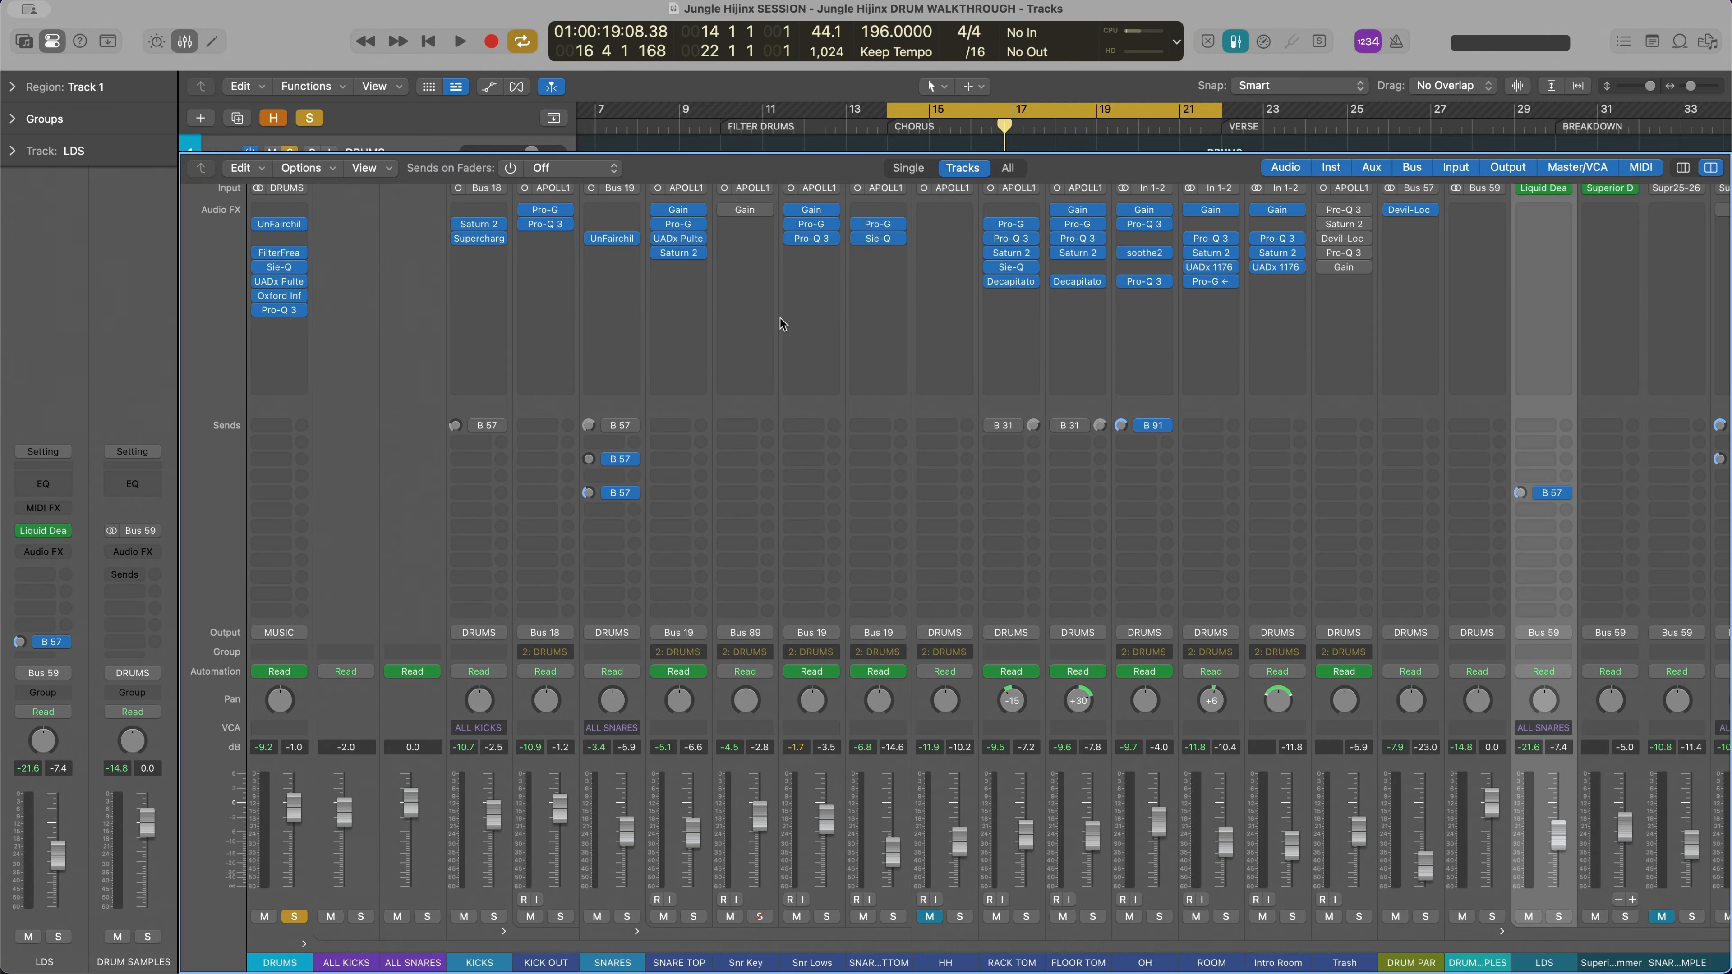
scroll(783, 324, right, 10)
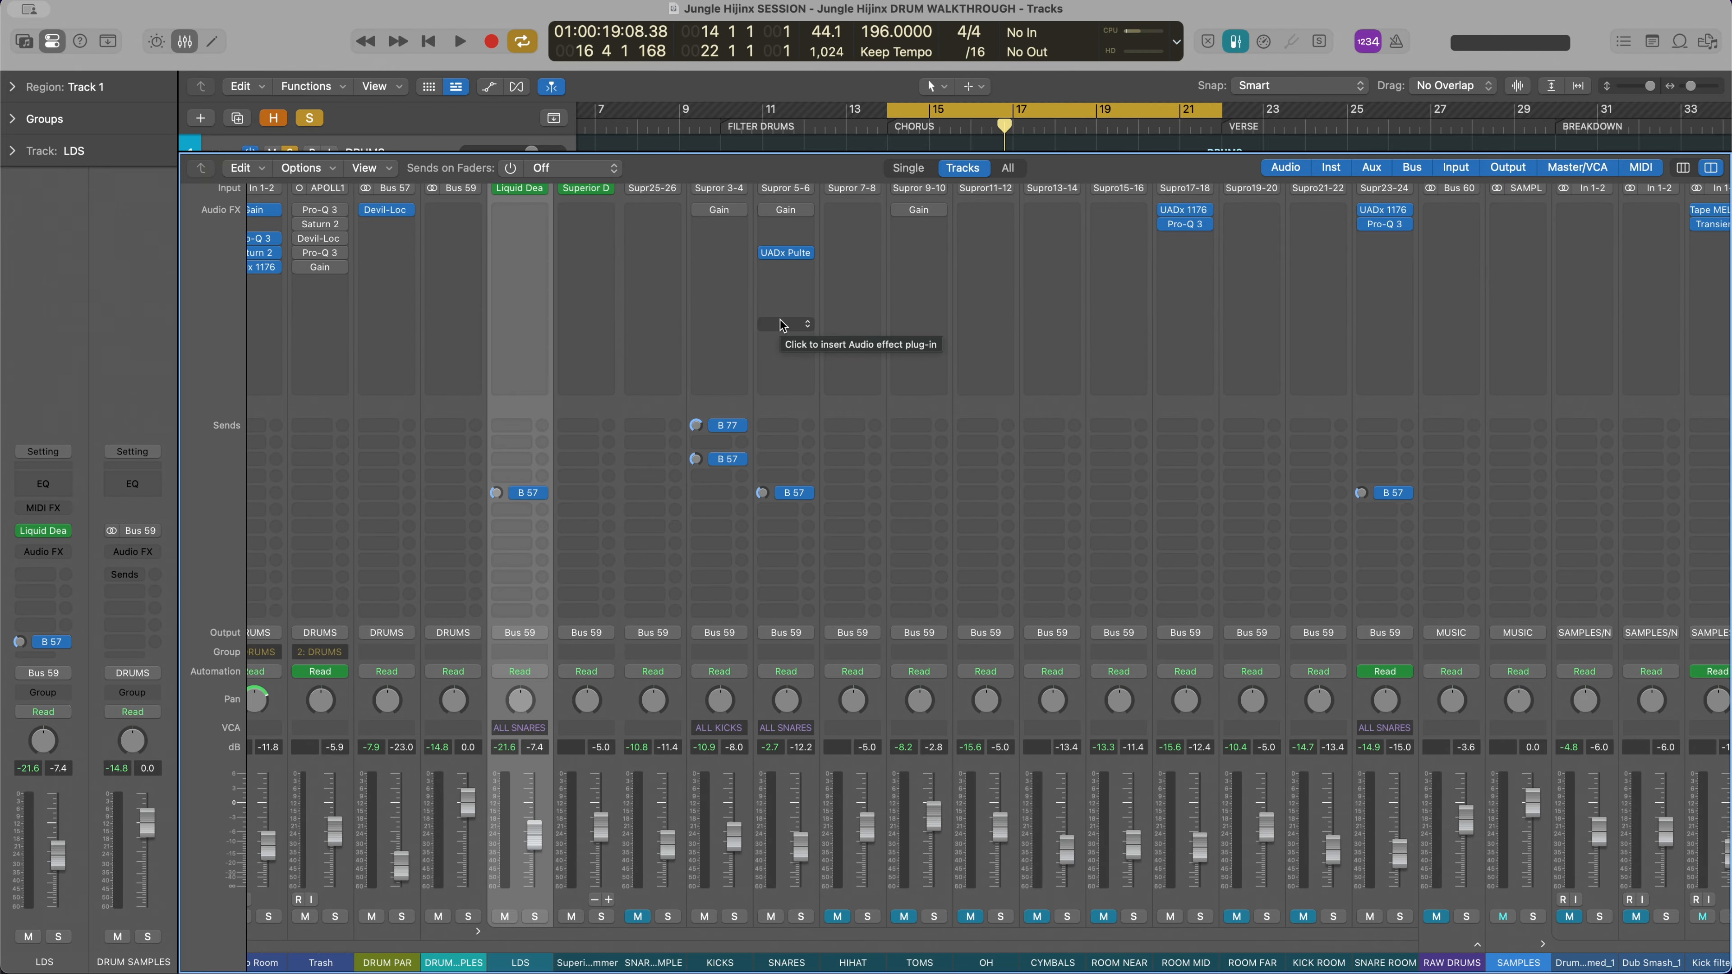
scroll(785, 328, left, 10)
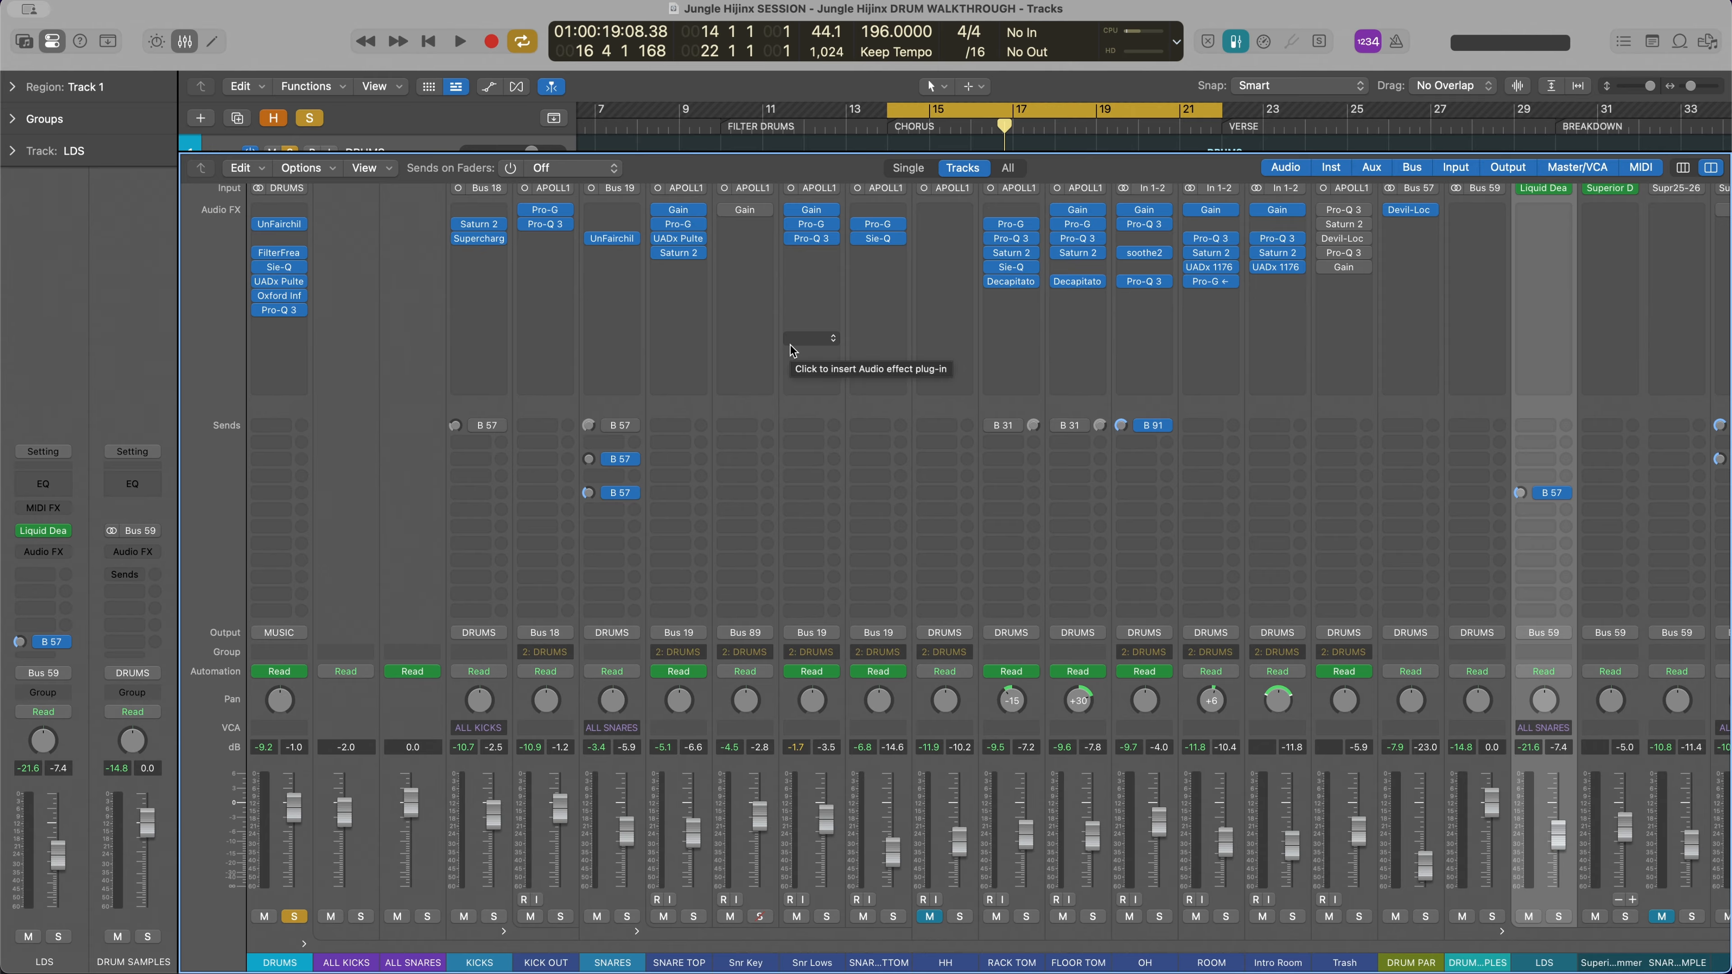
click(294, 917)
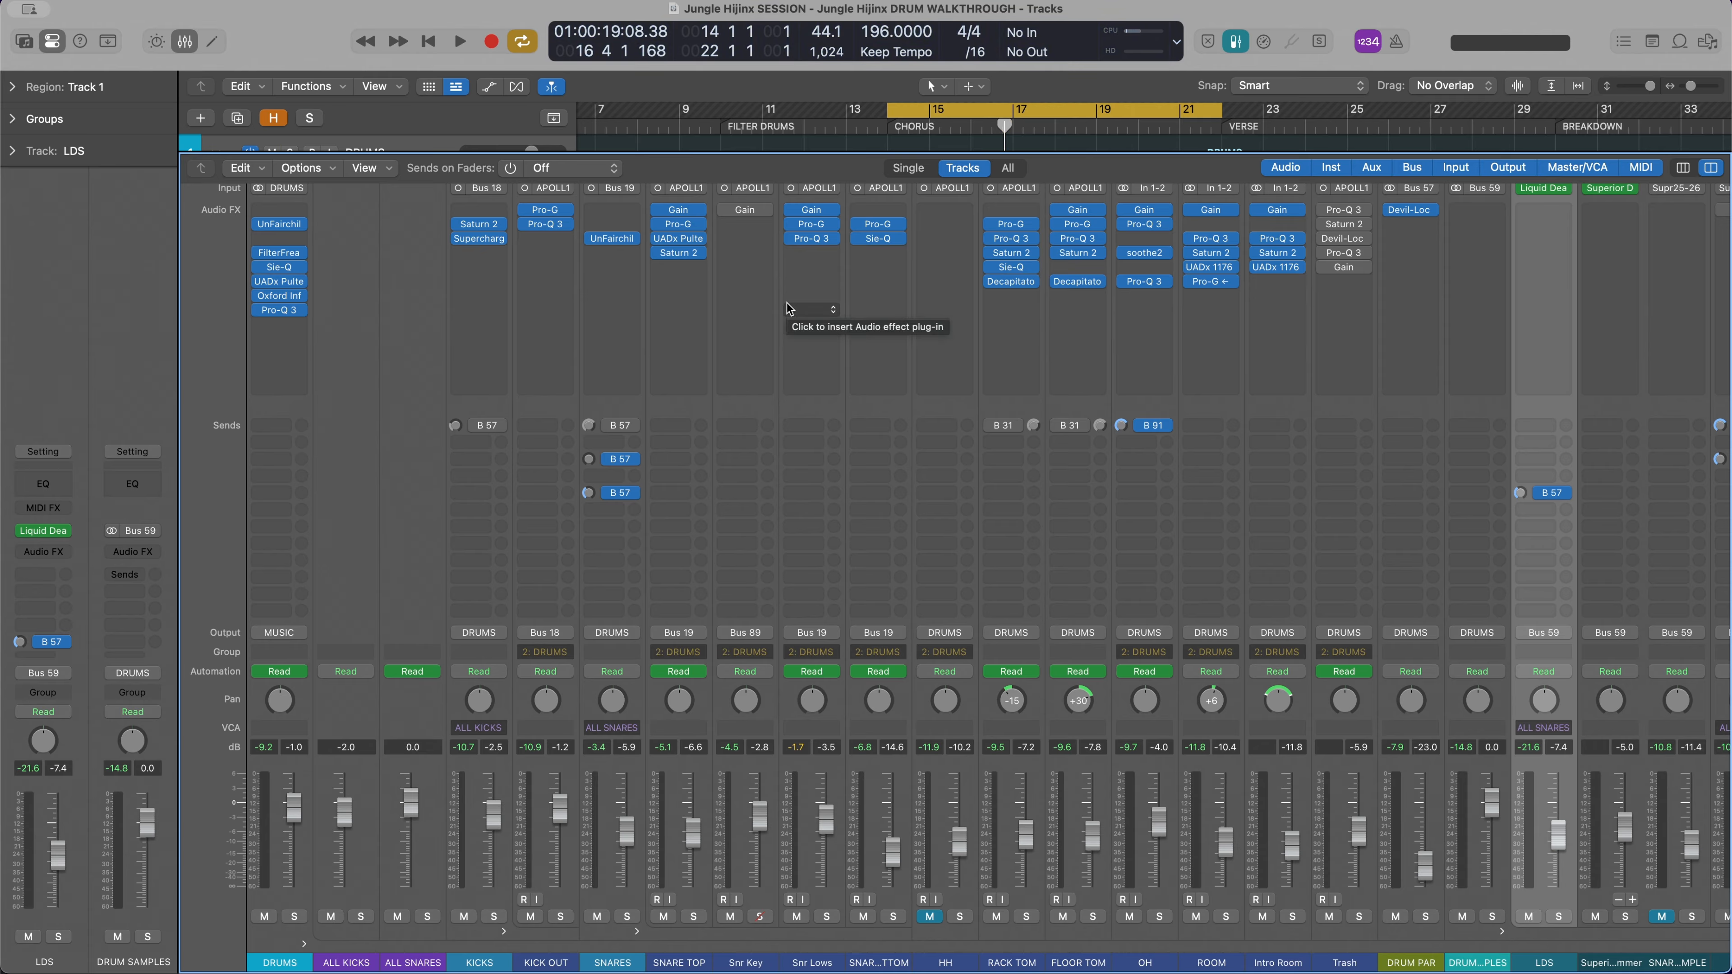
key(space)
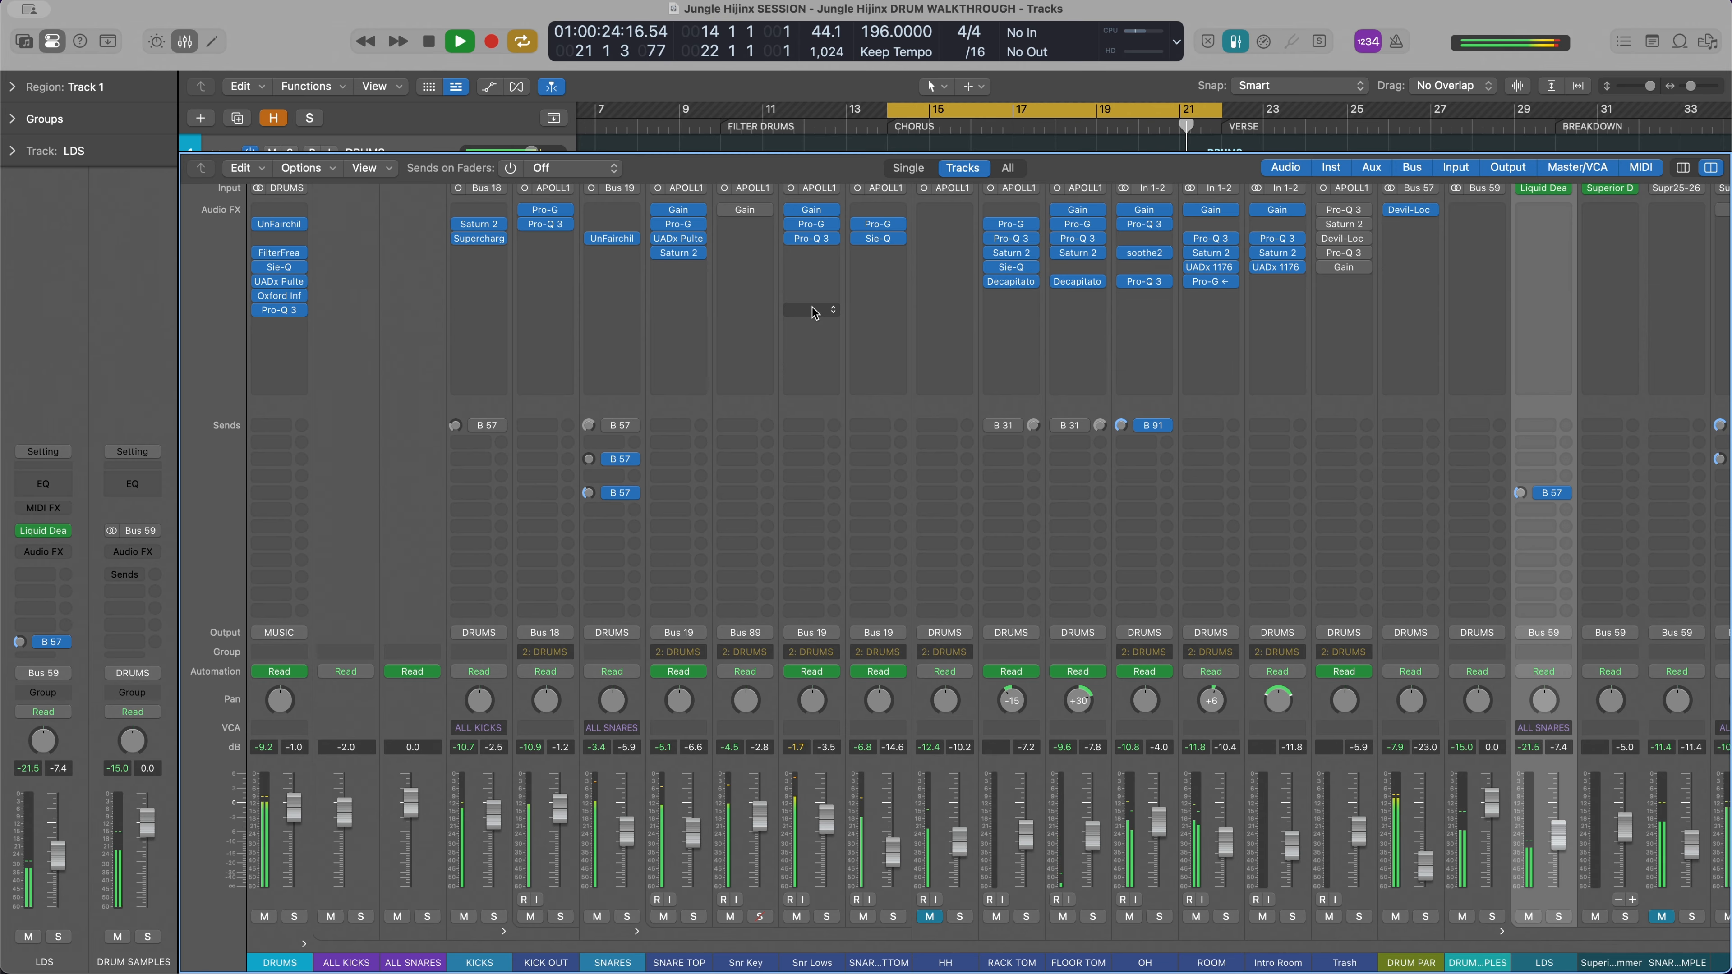
key(space)
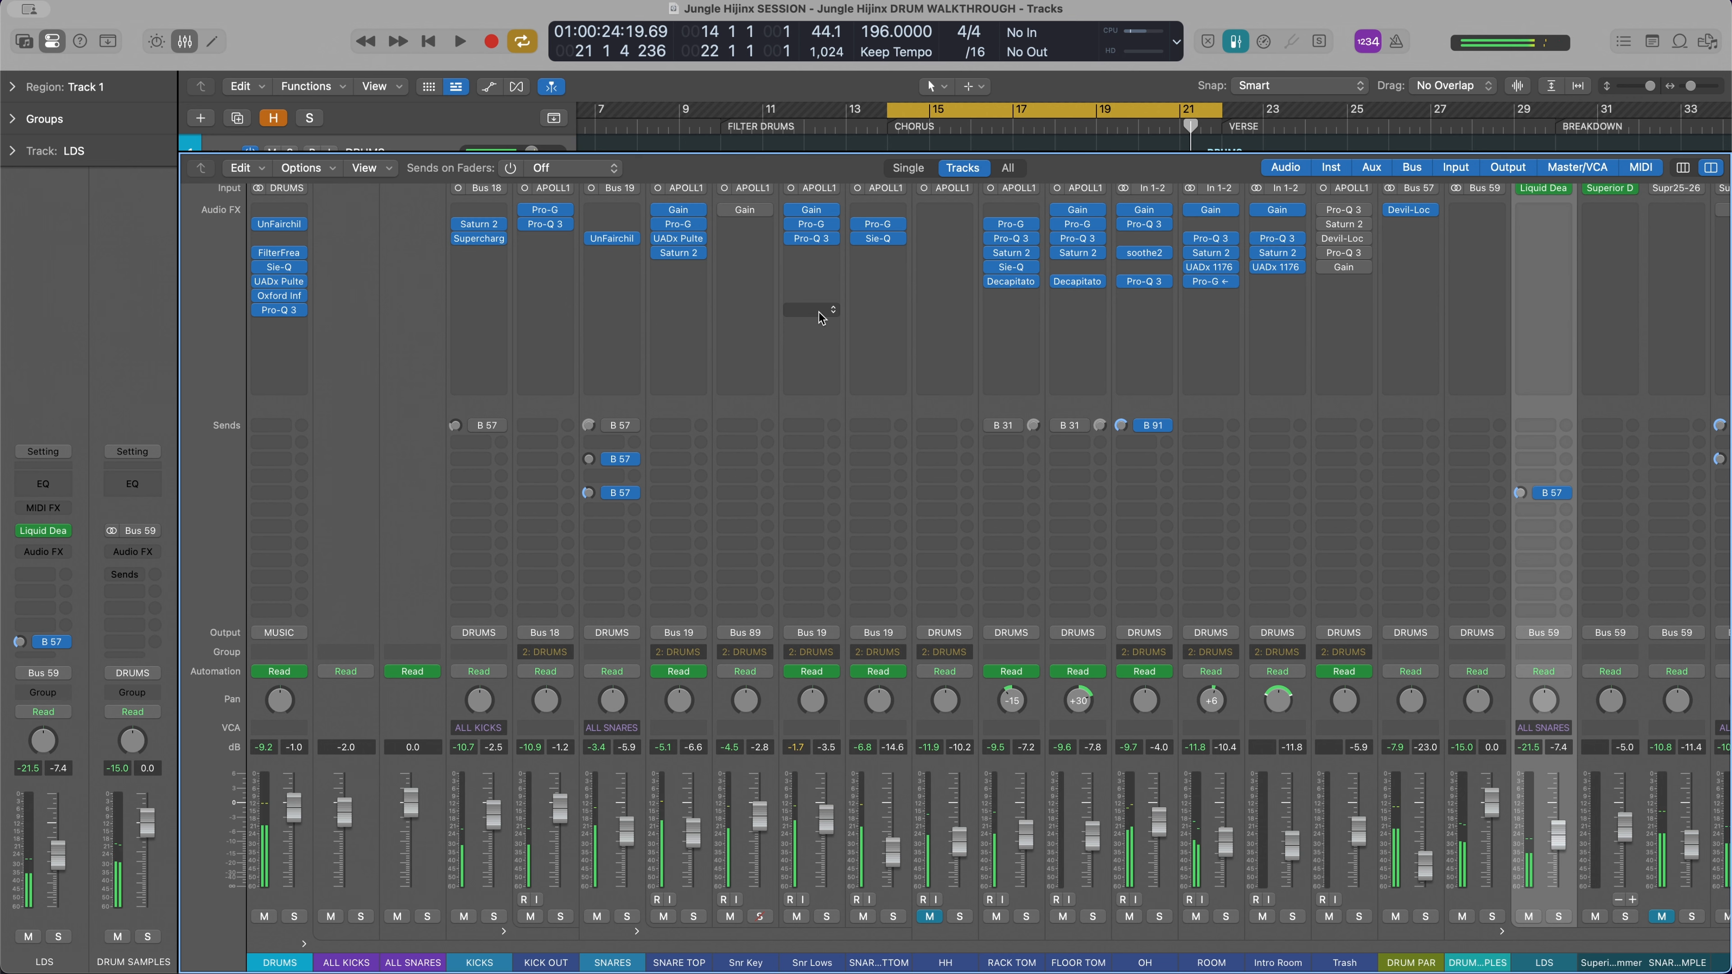
Open the Superior Drummer instrument from its mixer channel to view the drum kit, and close its window
scroll(1074, 733, right, 6)
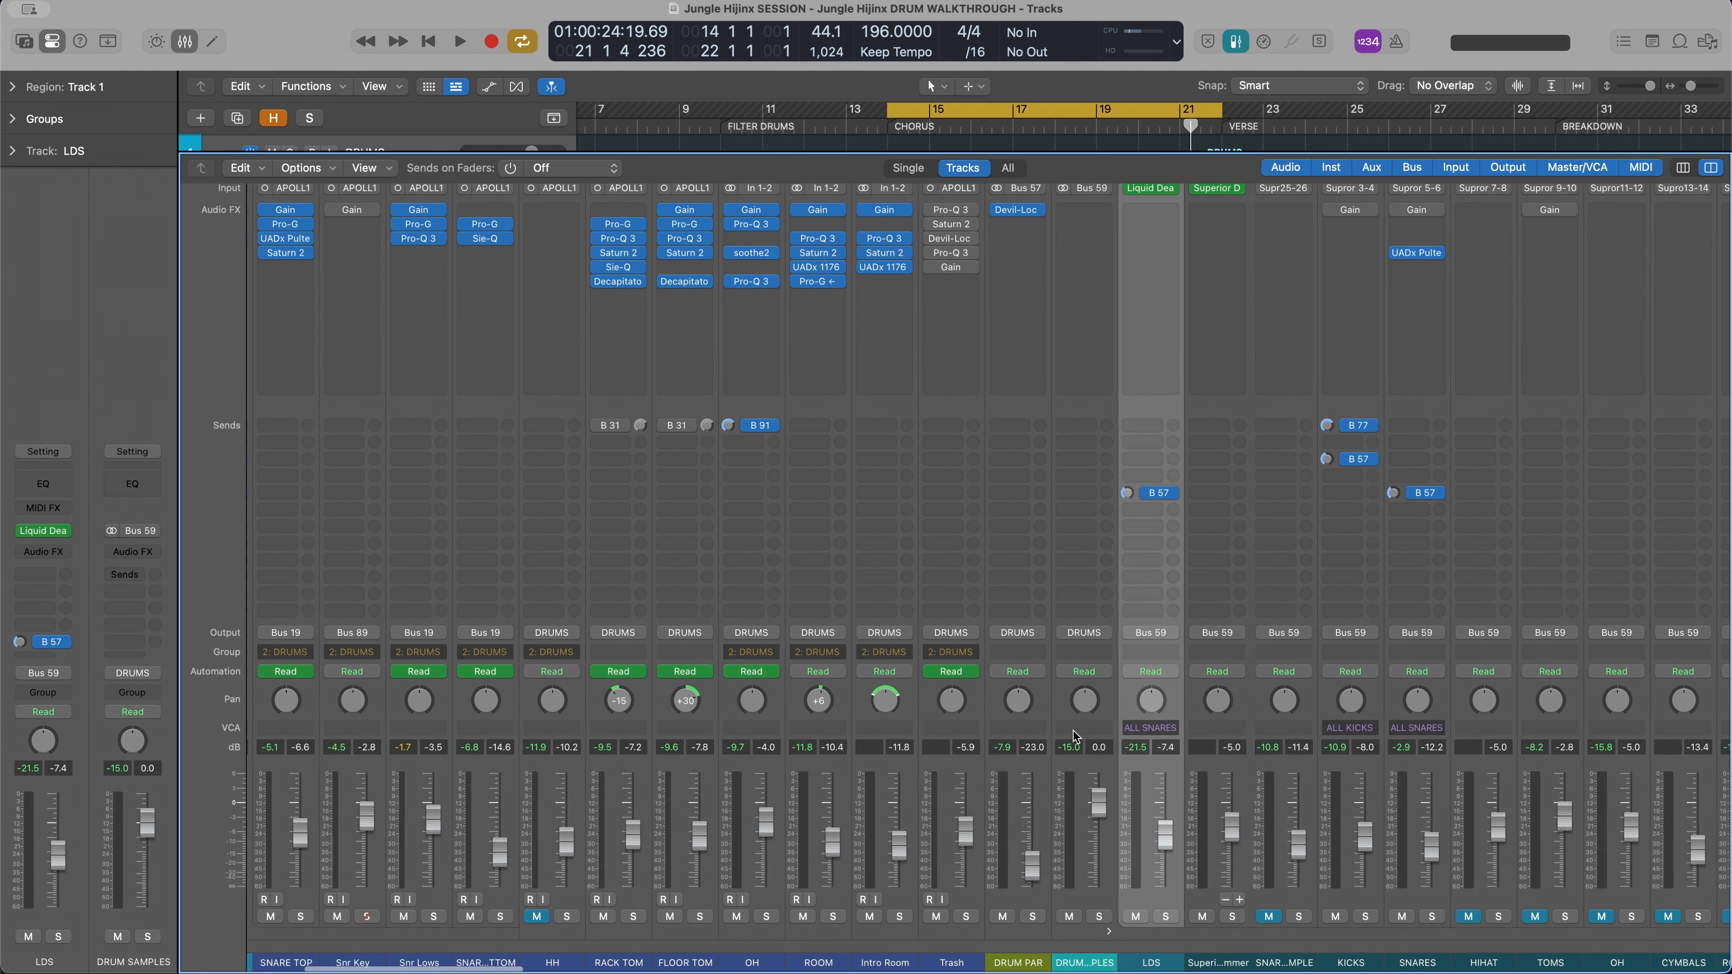
scroll(989, 478, right, 5)
scroll(989, 477, up, 1)
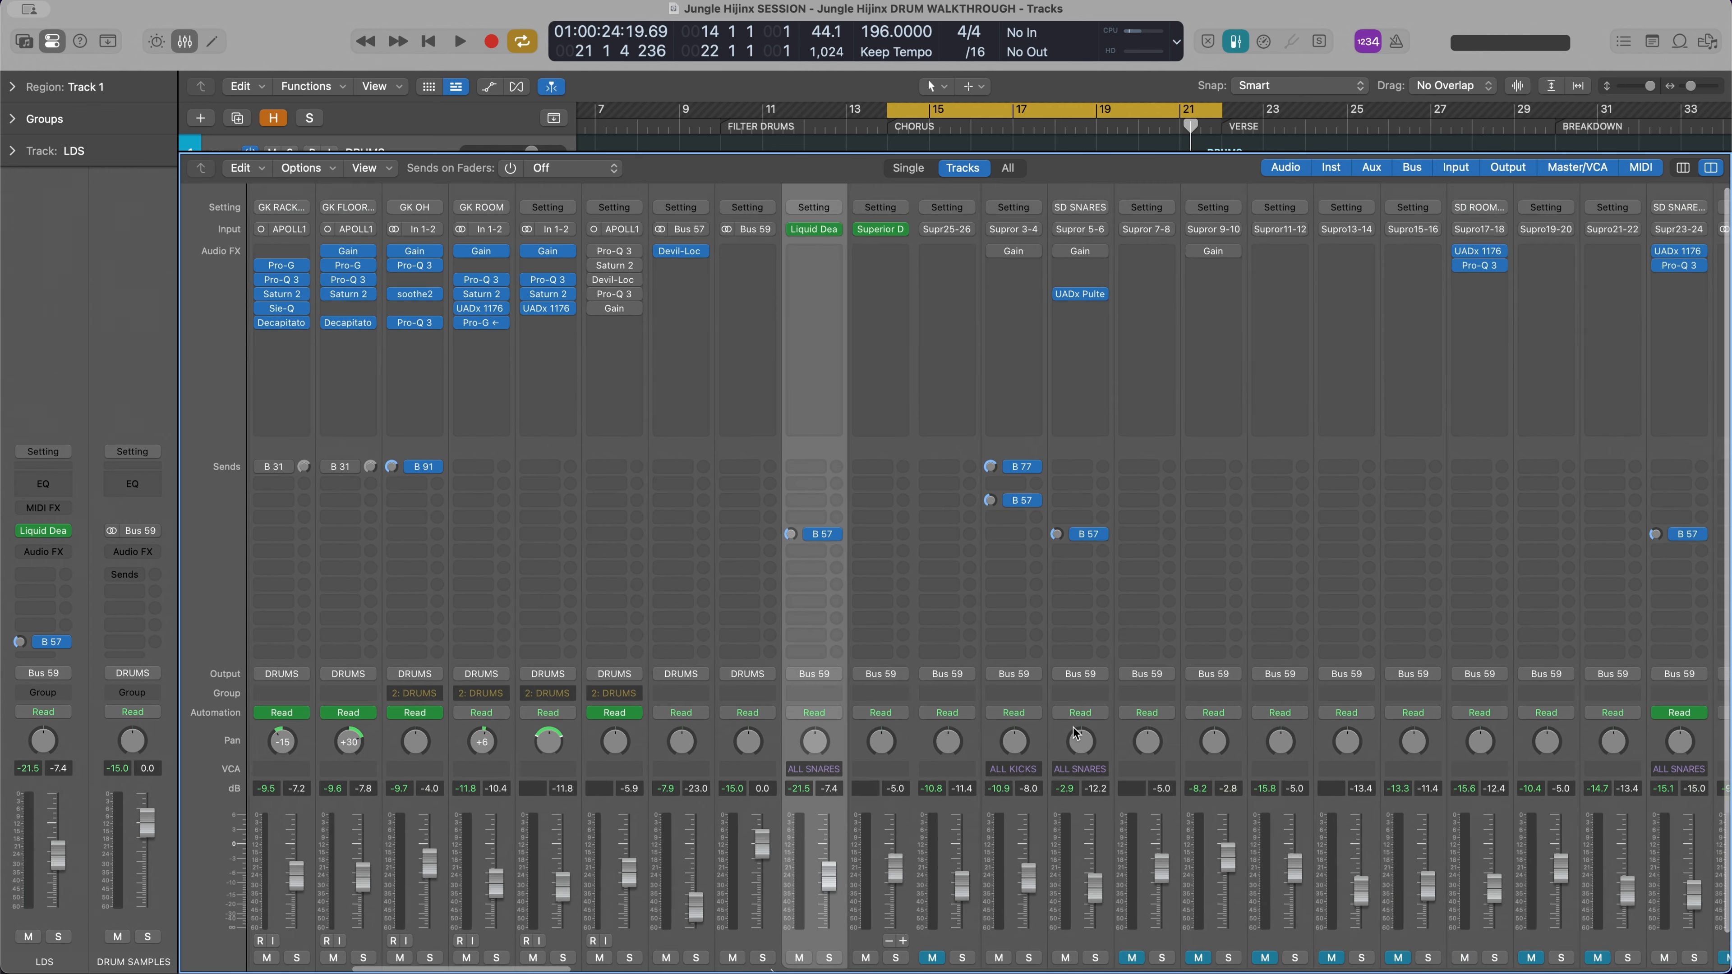
click(908, 232)
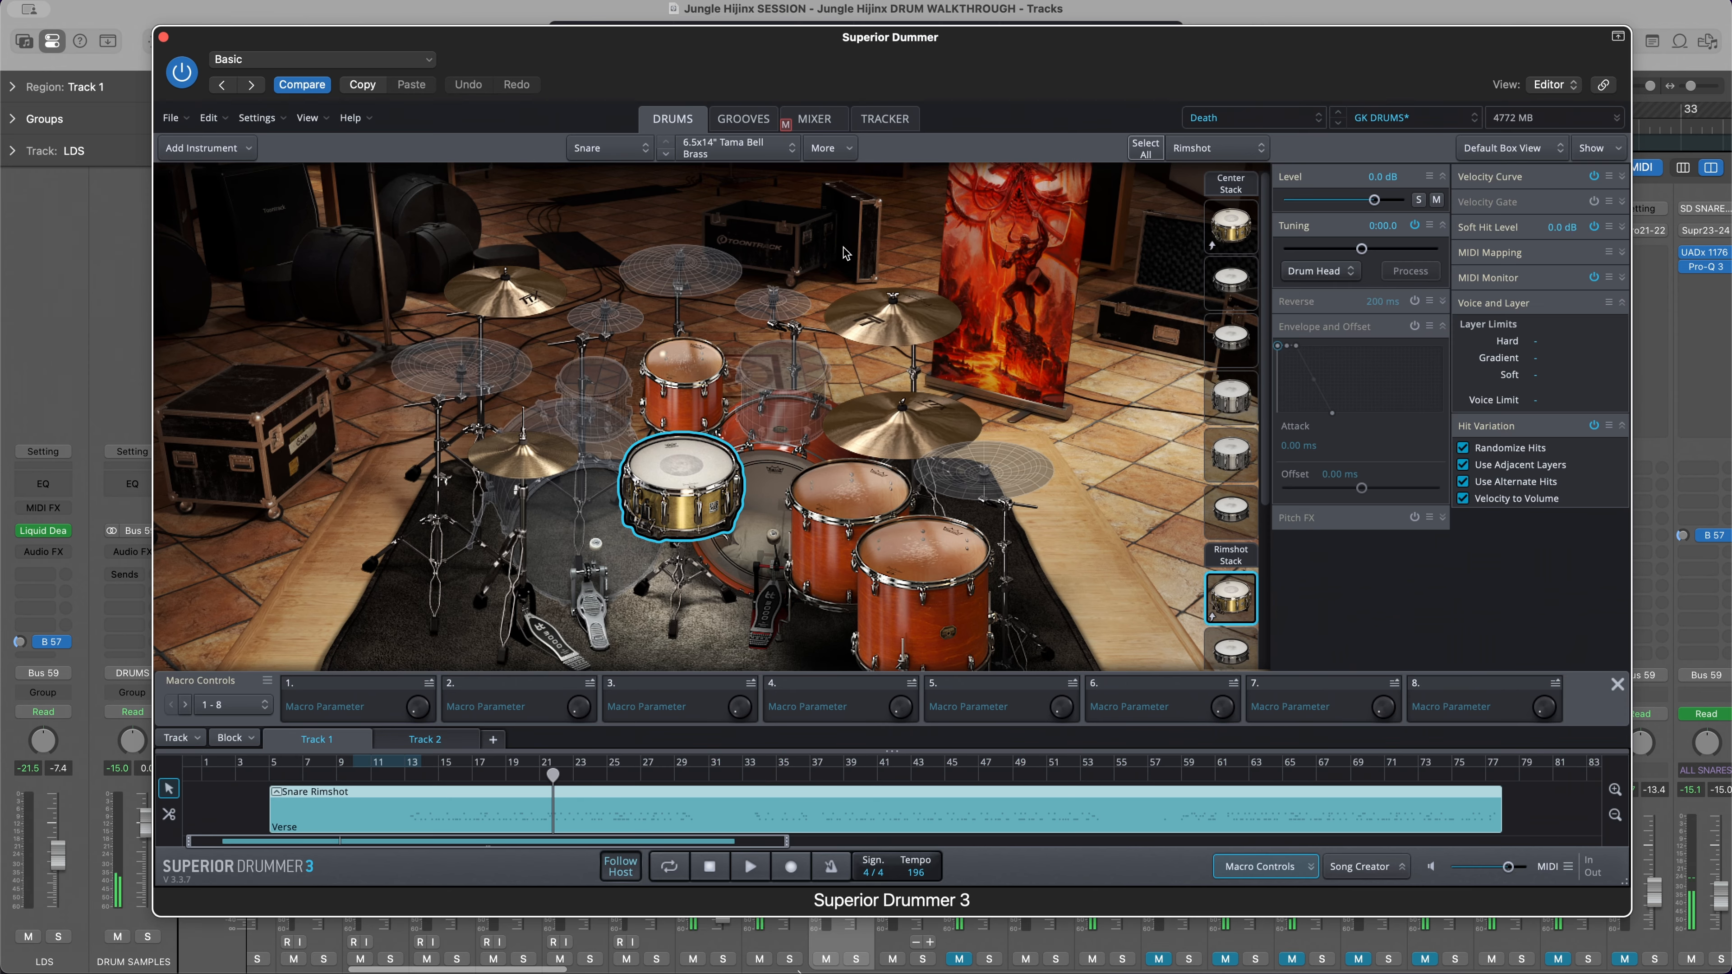
click(164, 37)
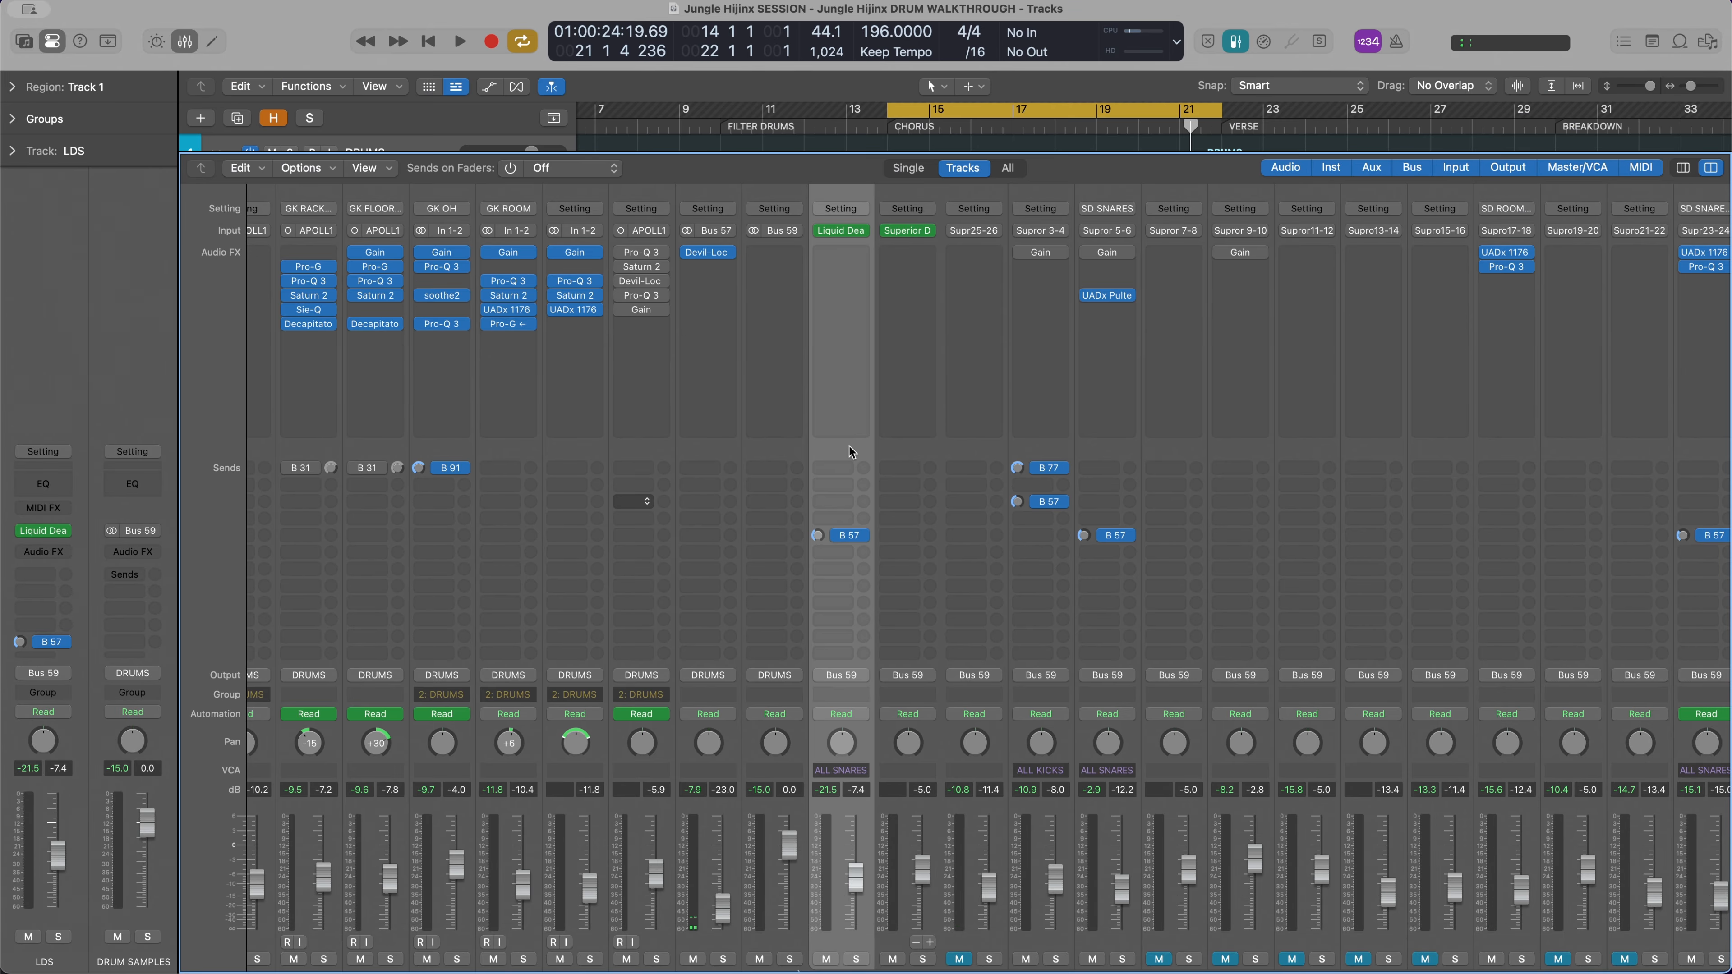
Close the mixer and bring the SAMPLES stack's tracks into view in the arrangement
scroll(850, 447, down, 1)
scroll(853, 448, left, 11)
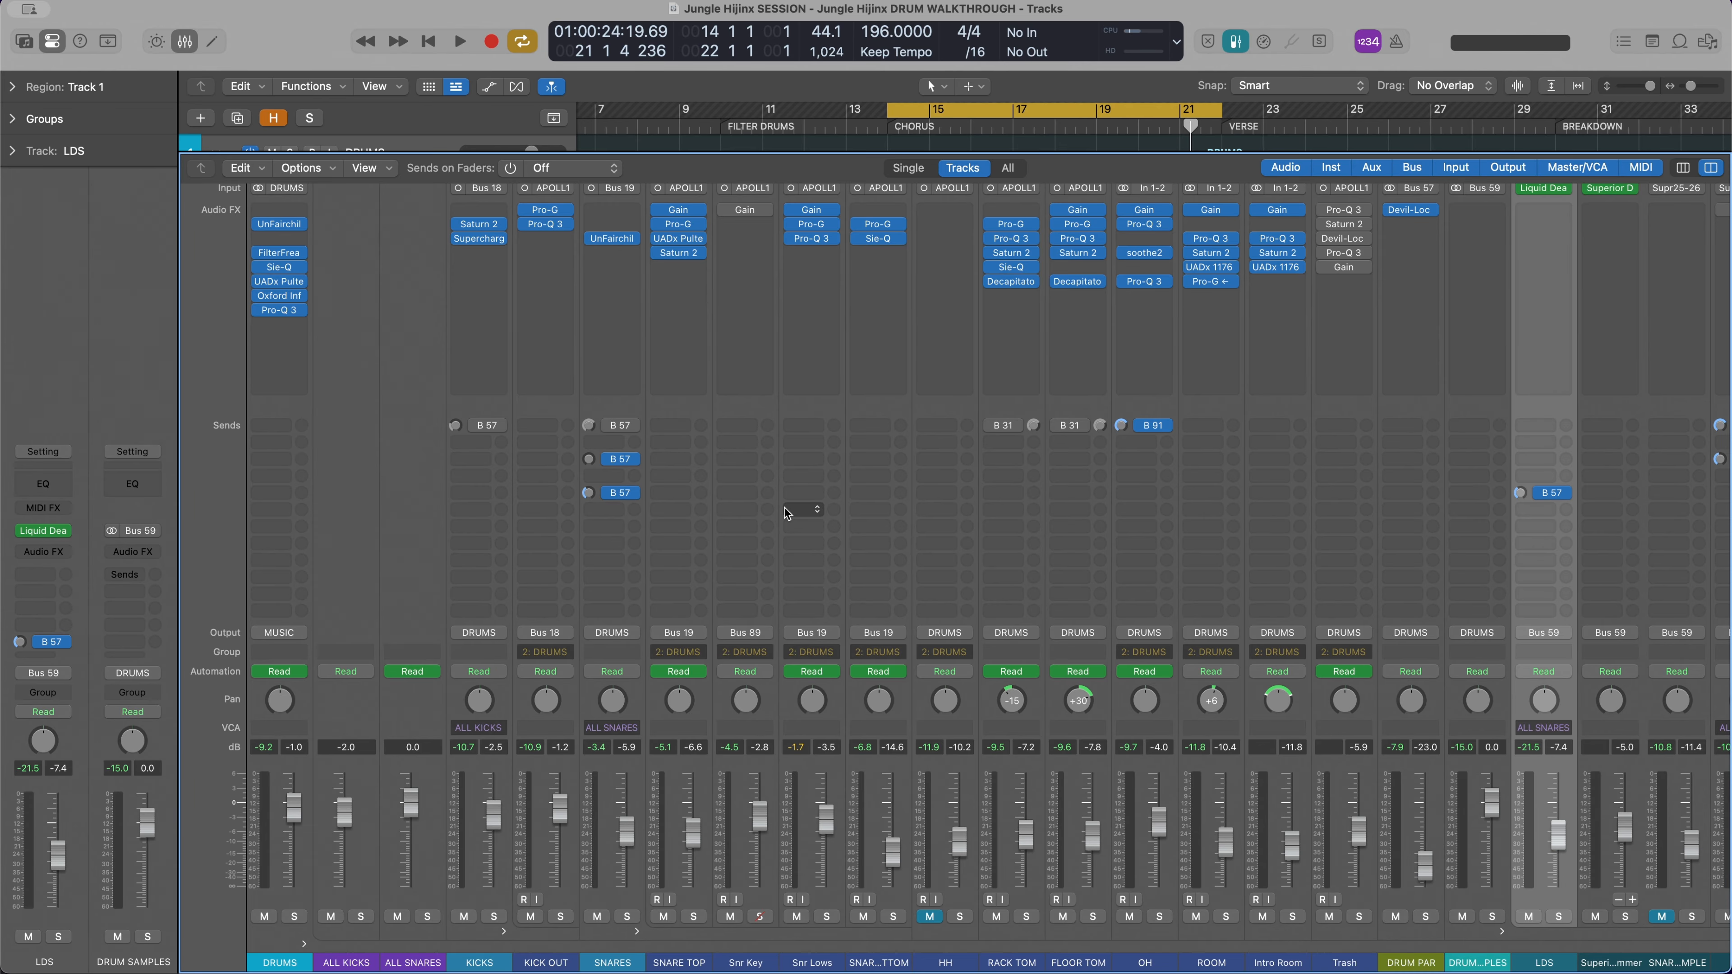
key(x)
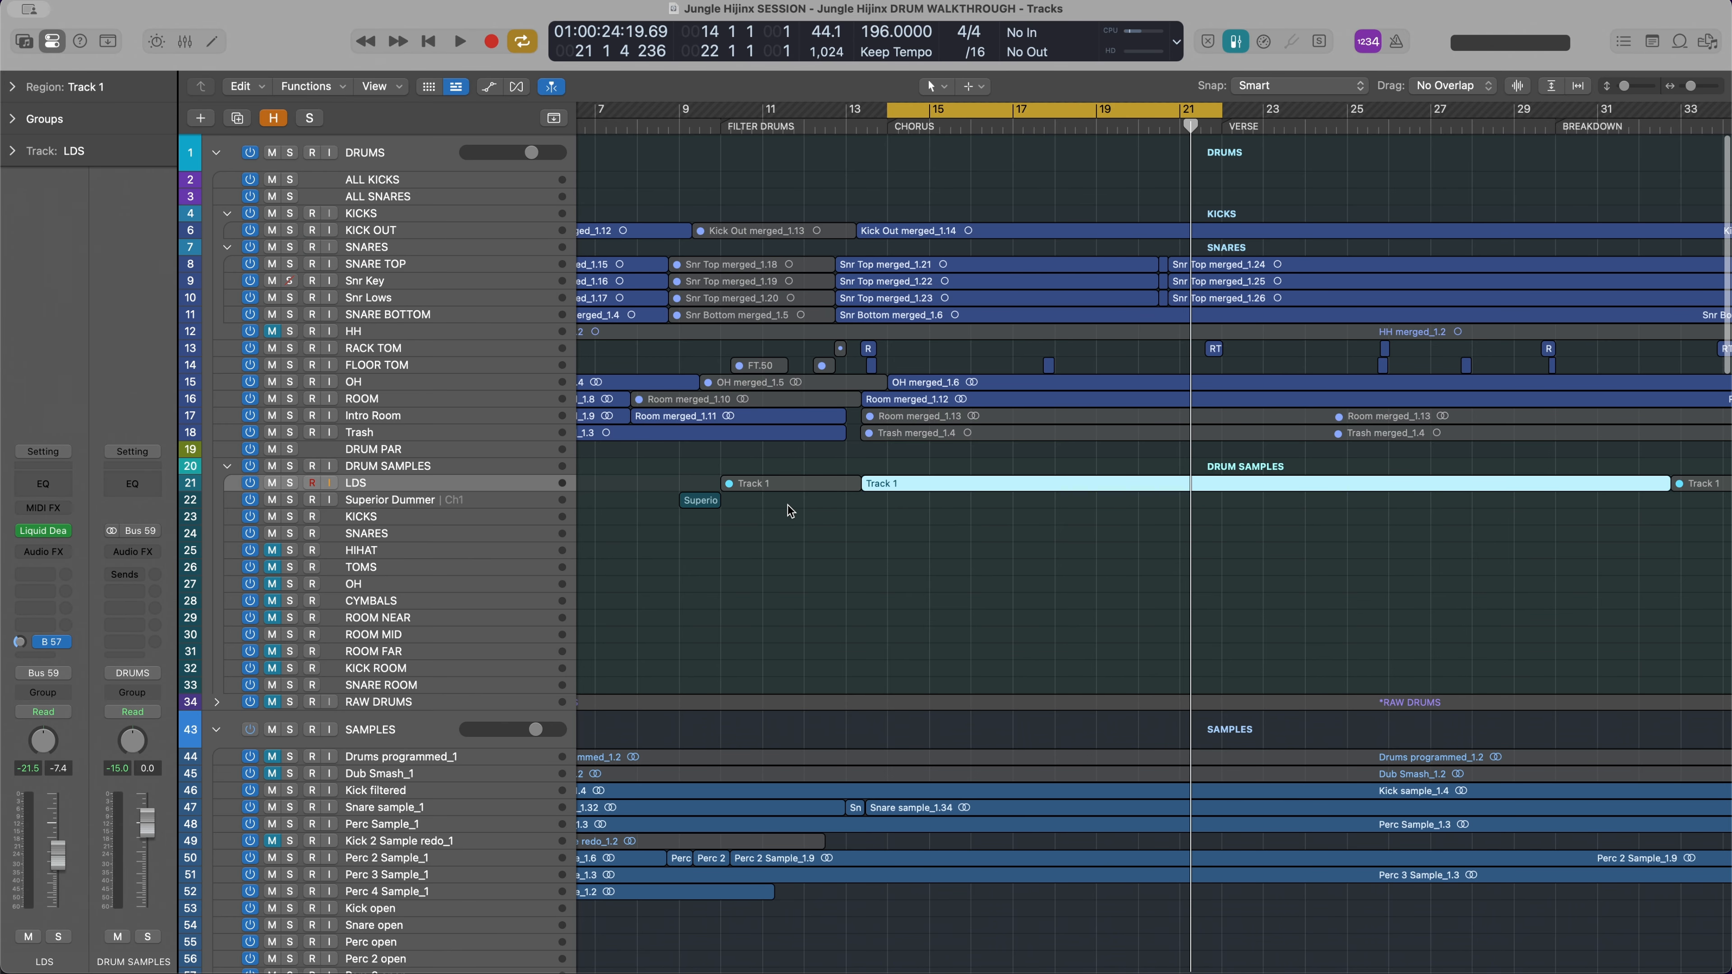
scroll(788, 505, down, 5)
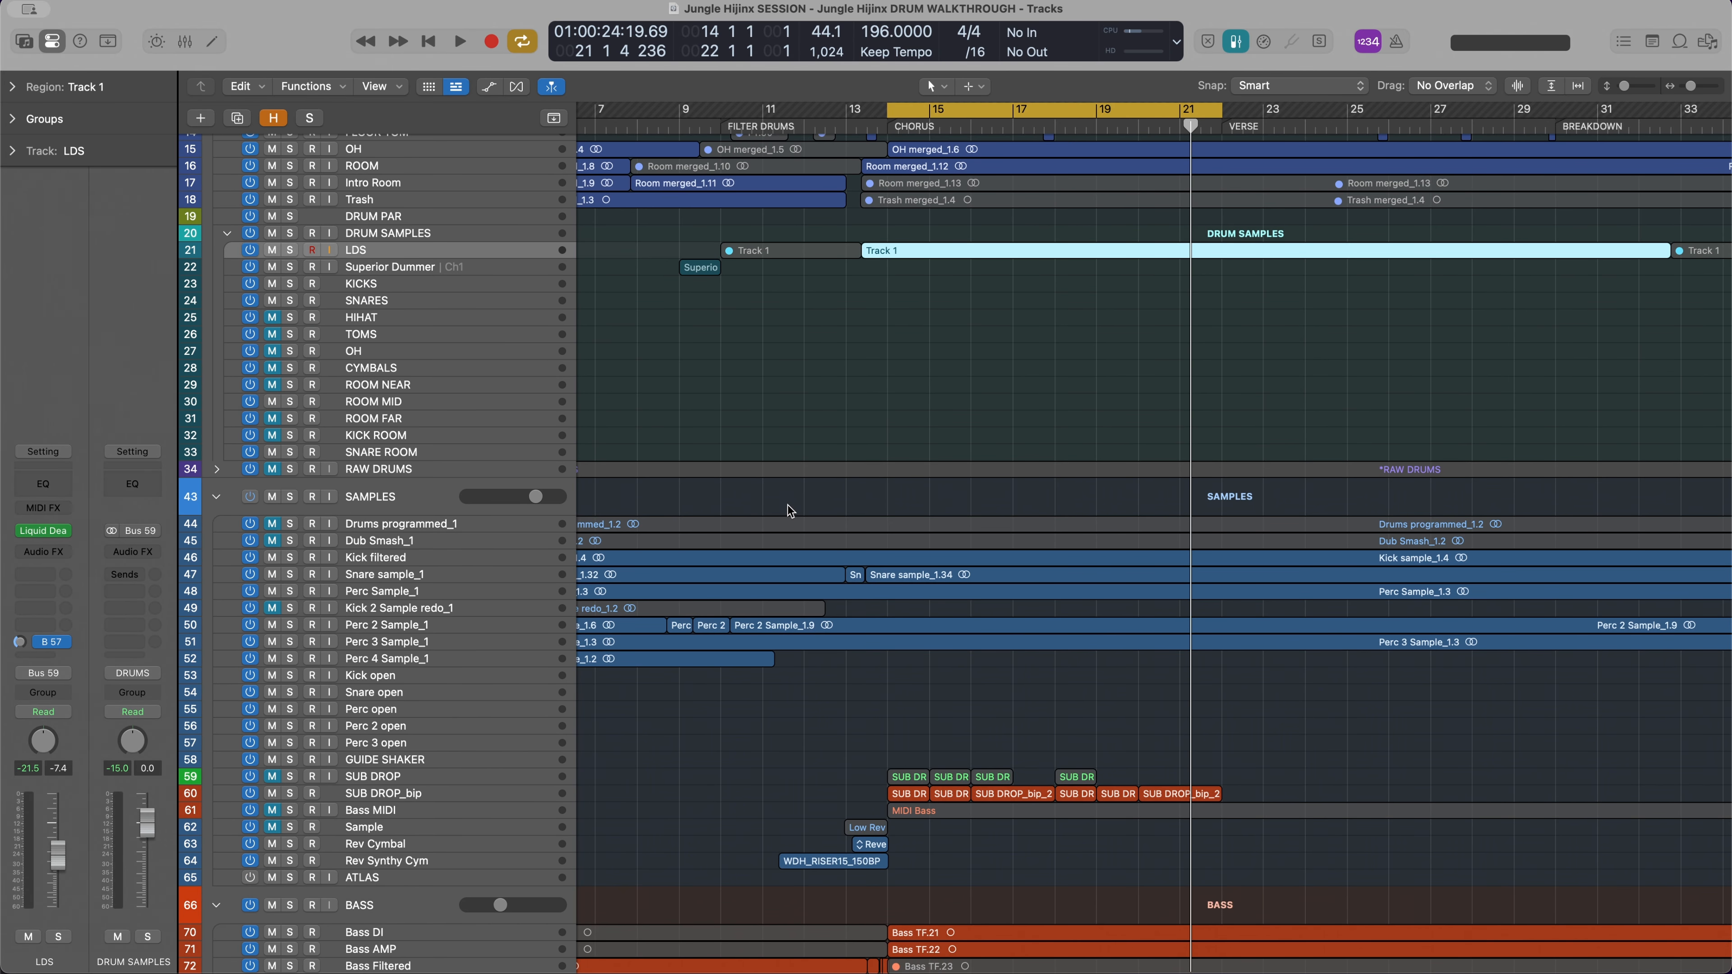